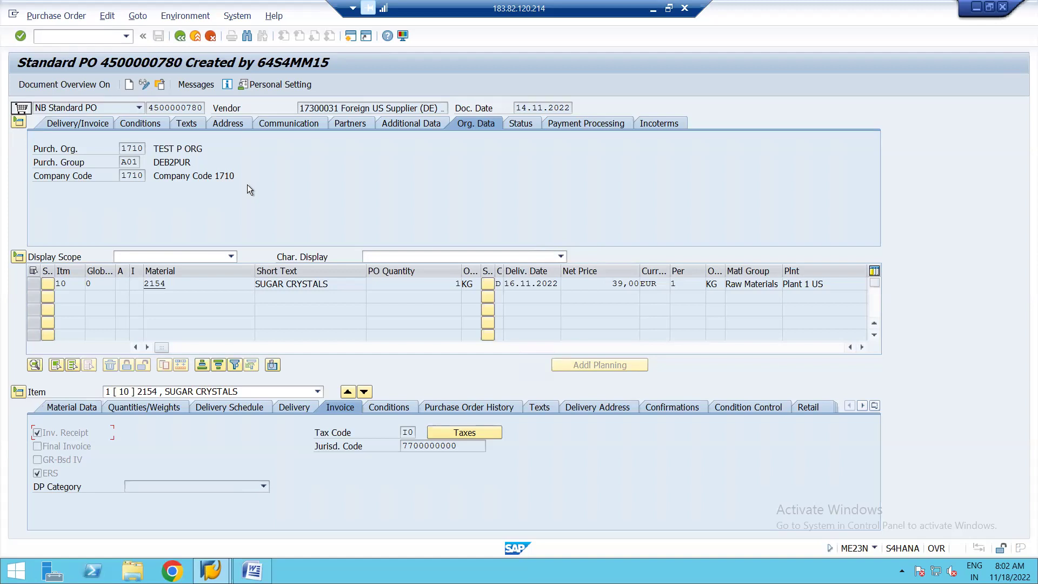
Switch to the Word session notes and place the text cursor at the end of the Todays Topic line.
key(XF86AudioLowerVolume)
key(XF86AudioLowerVolume)
key(XF86AudioLowerVolume)
click(252, 570)
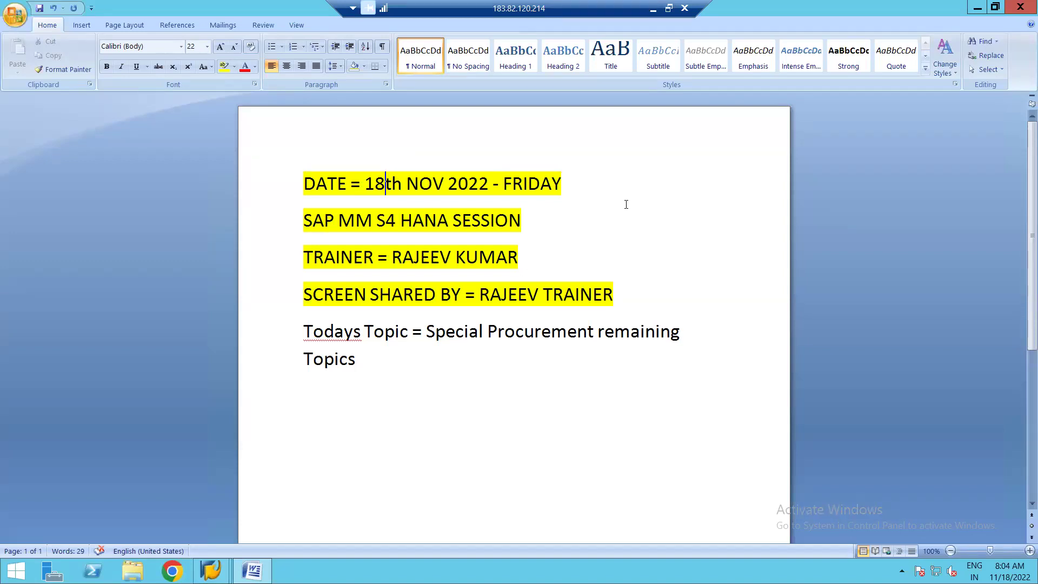
click(369, 363)
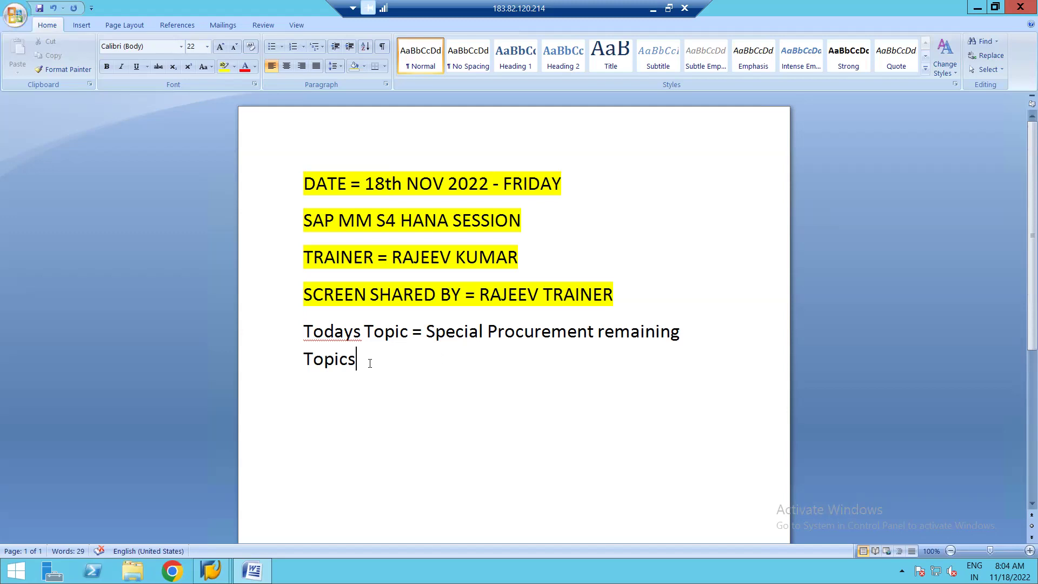
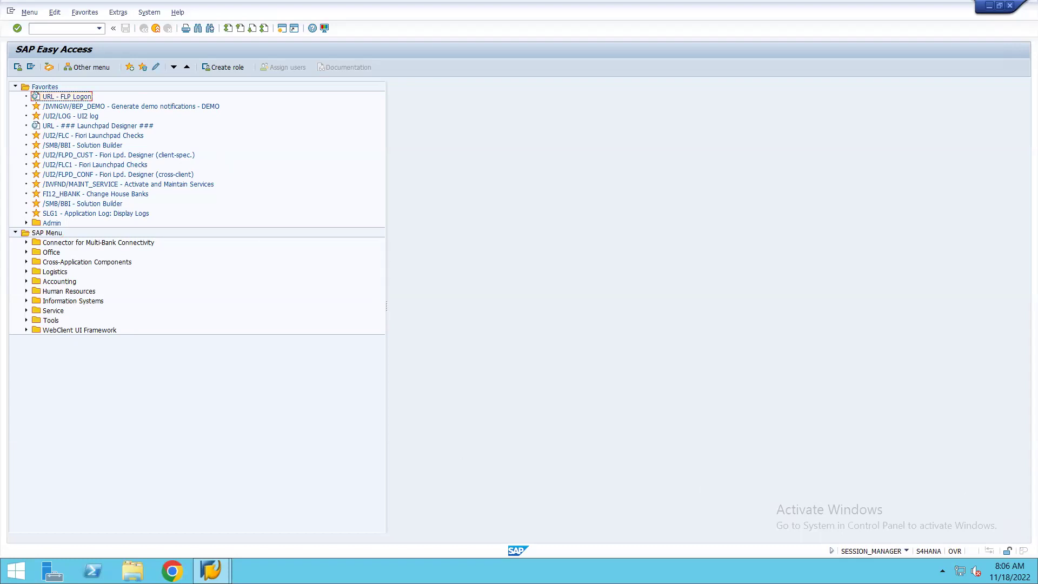
click(942, 571)
mouse_move(1035, 581)
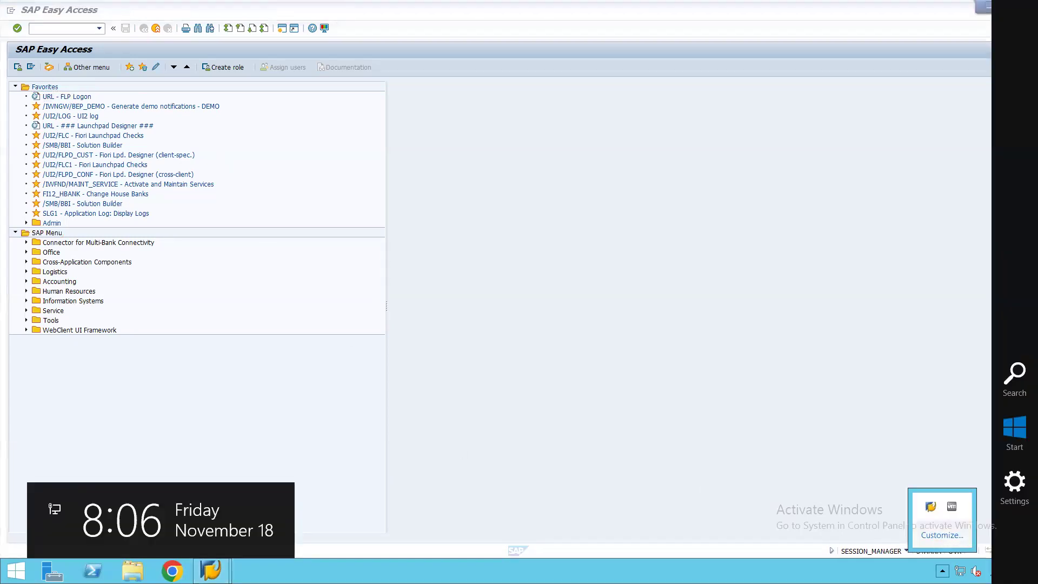
Try to run t024e as a transaction from SAP Easy Access.
click(41, 30)
click(42, 29)
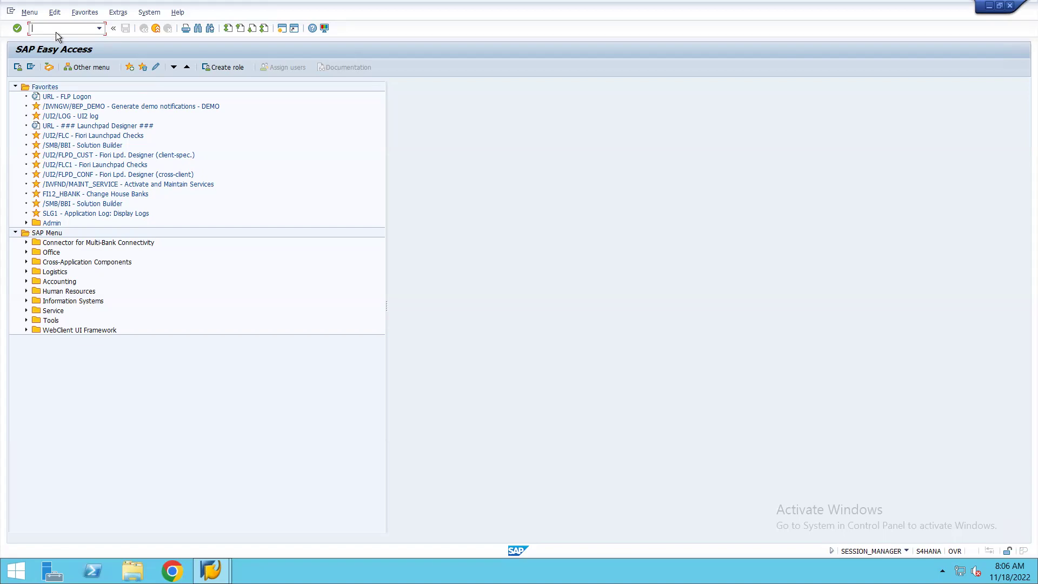
text(to)
key(BackSpace)
text(024e)
key(Return)
Try transactions SM30 and SPRO, and return to the SAP Easy Access screen.
click(74, 30)
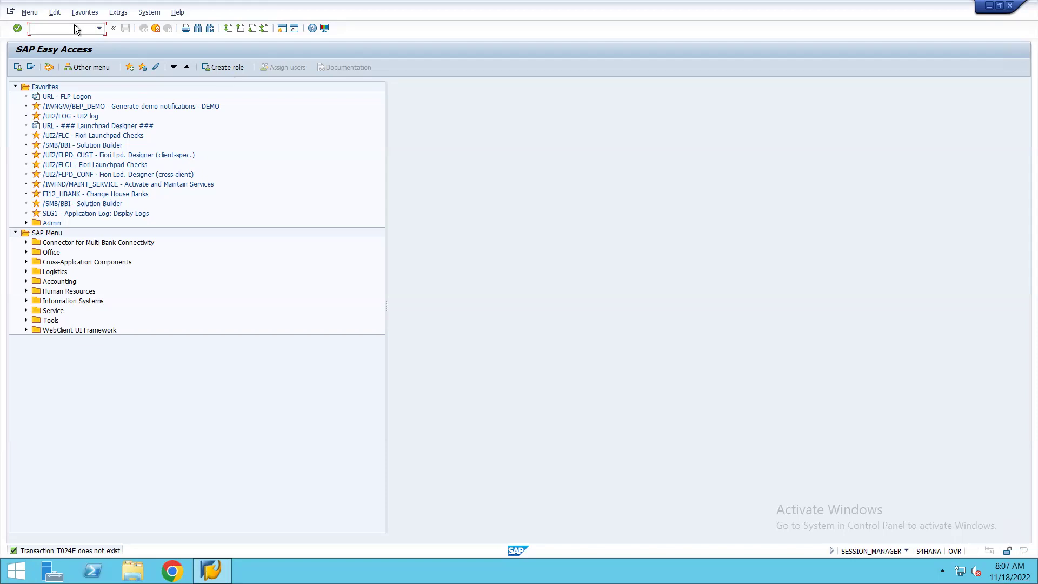
text(sm30)
key(Return)
text(spro)
key(Return)
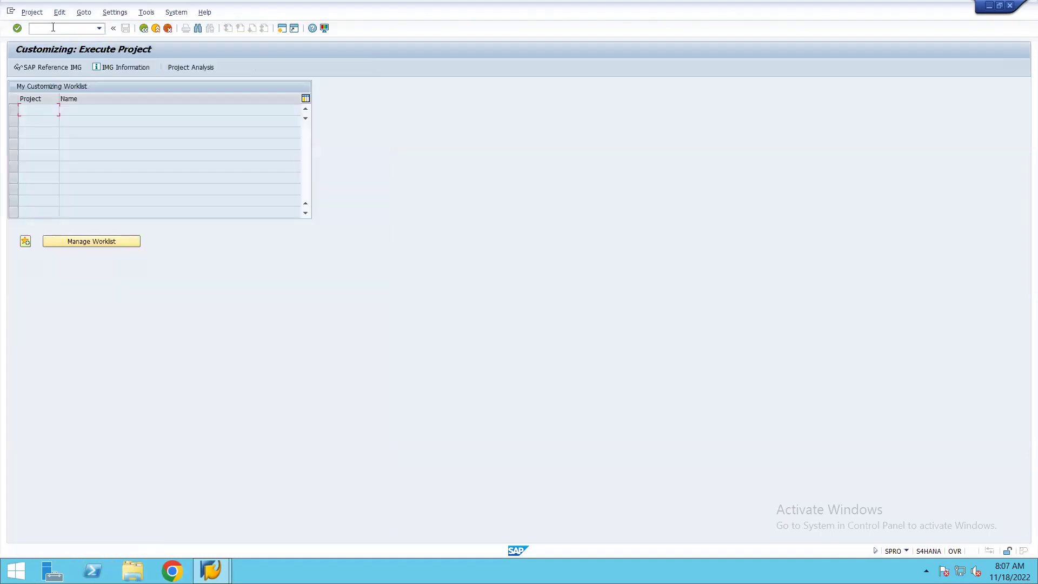
click(143, 29)
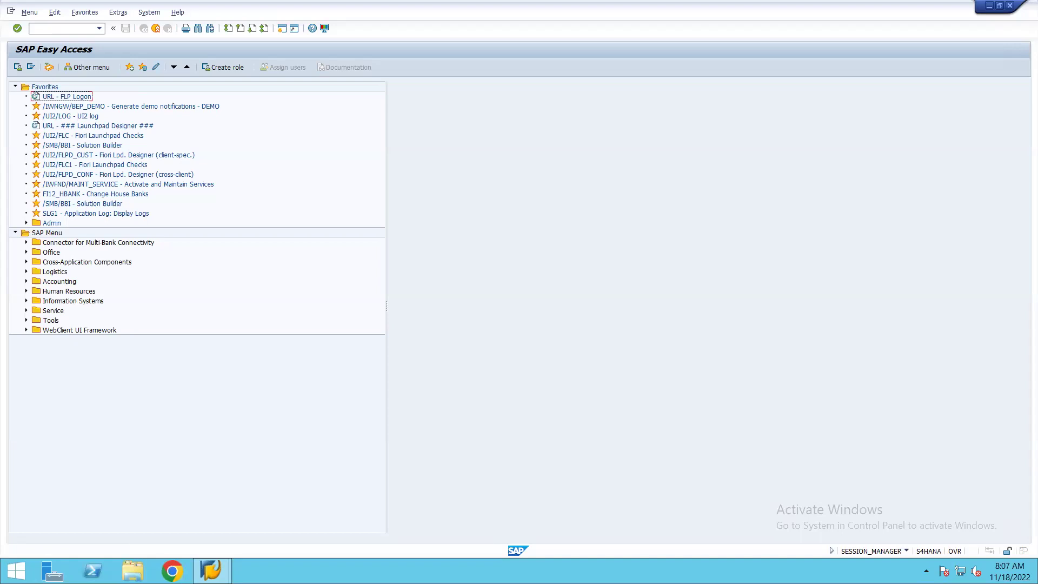
Open the SE16 Data Browser and bring up the selection screen for table T001.
click(65, 27)
text(se16)
key(Return)
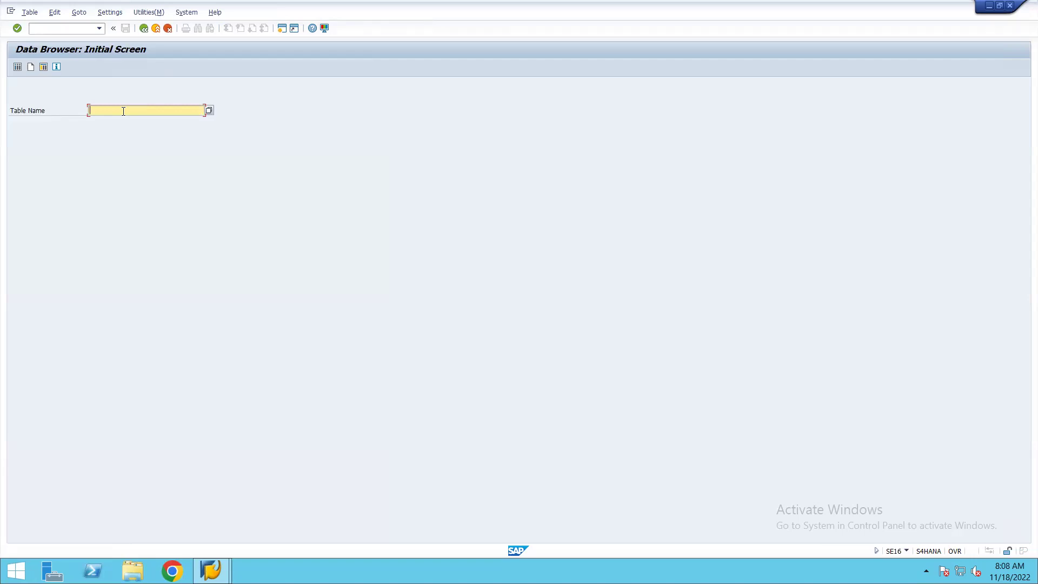
text(t)
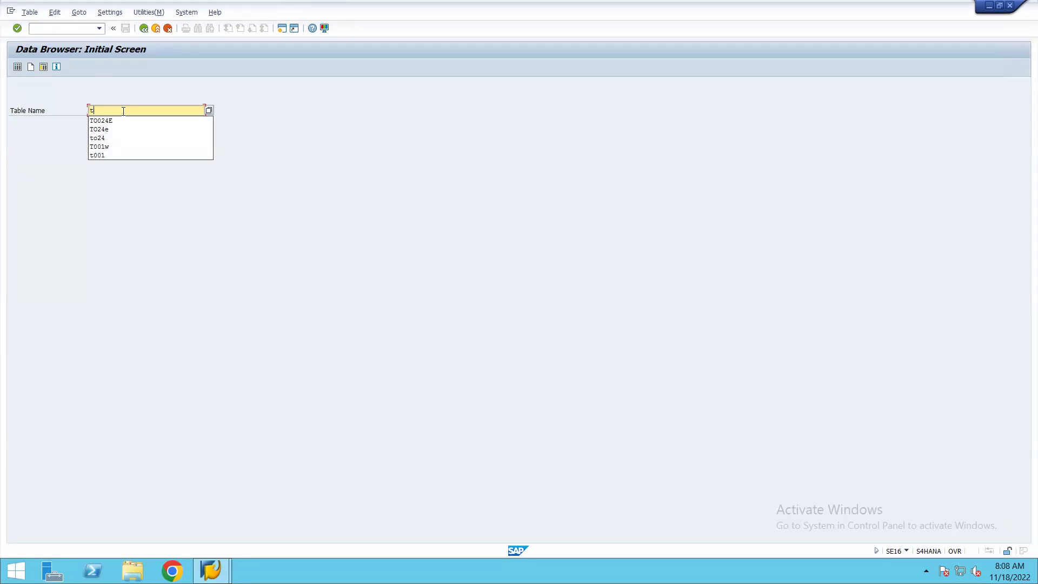
text(00)
key(Down)
key(Down)
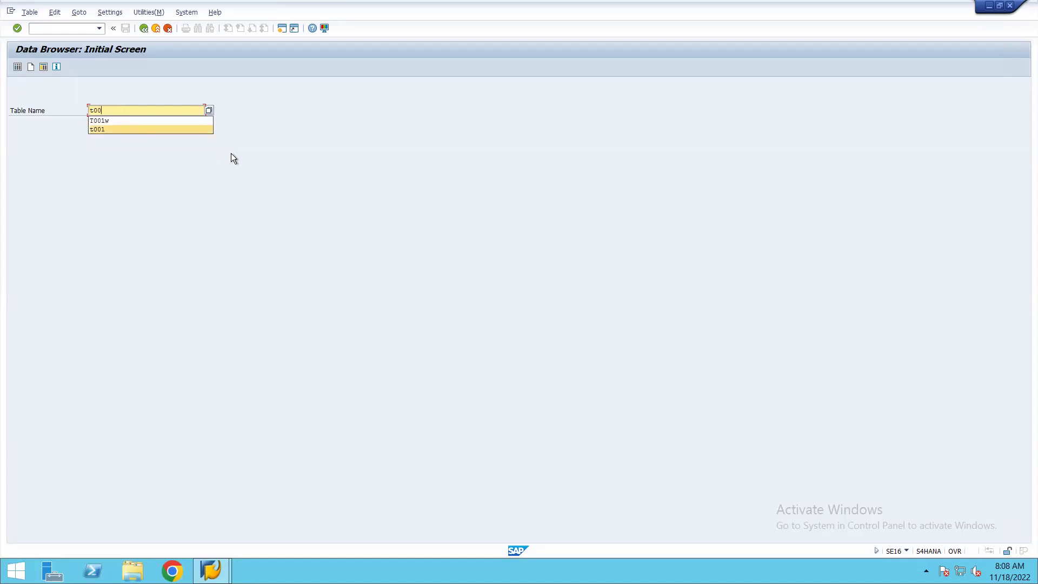
key(Return)
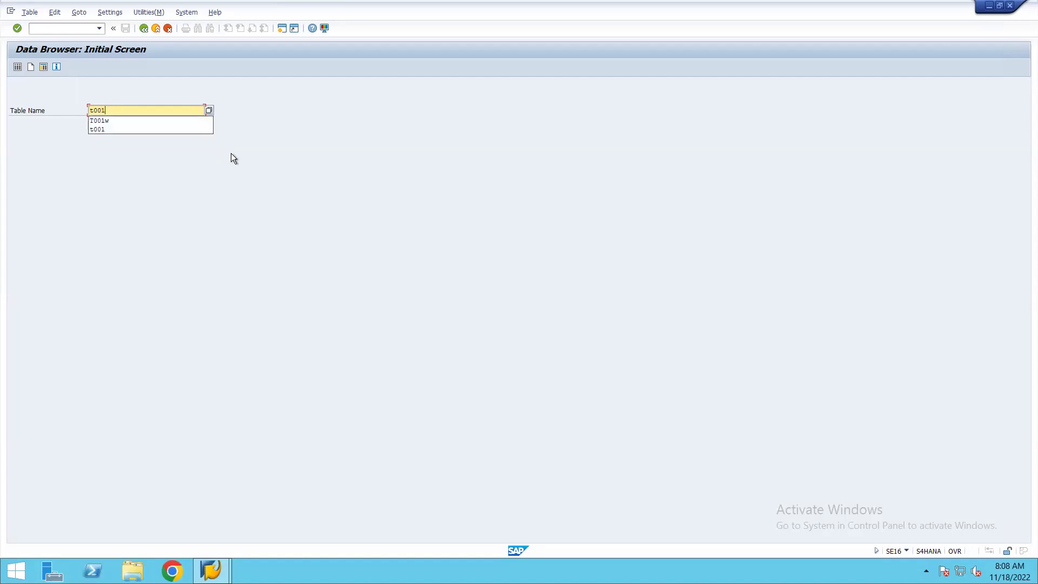
key(Return)
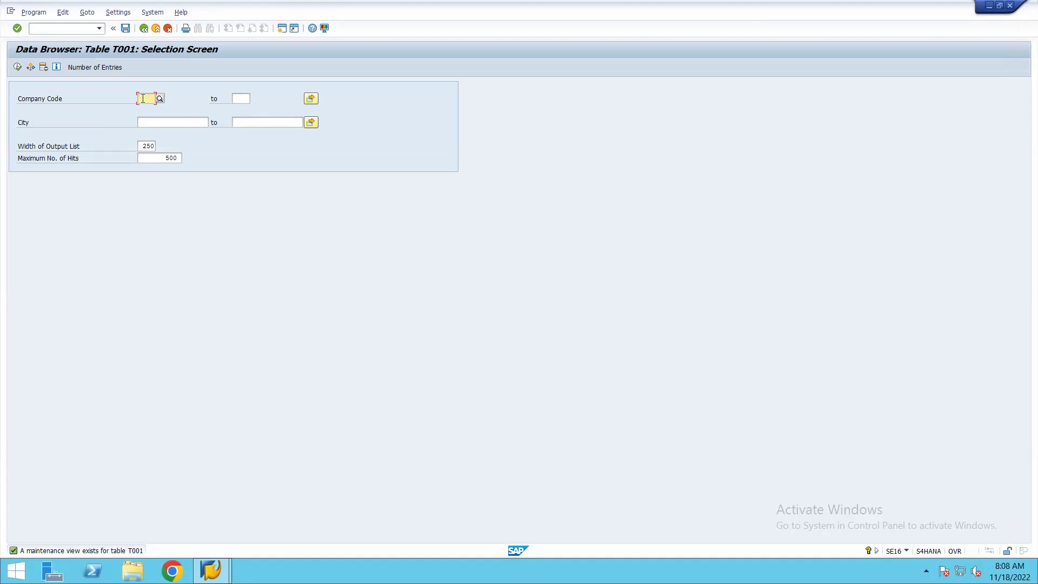
Restrict the selection to company code 1710 and display the matching T001 entries.
text(1710)
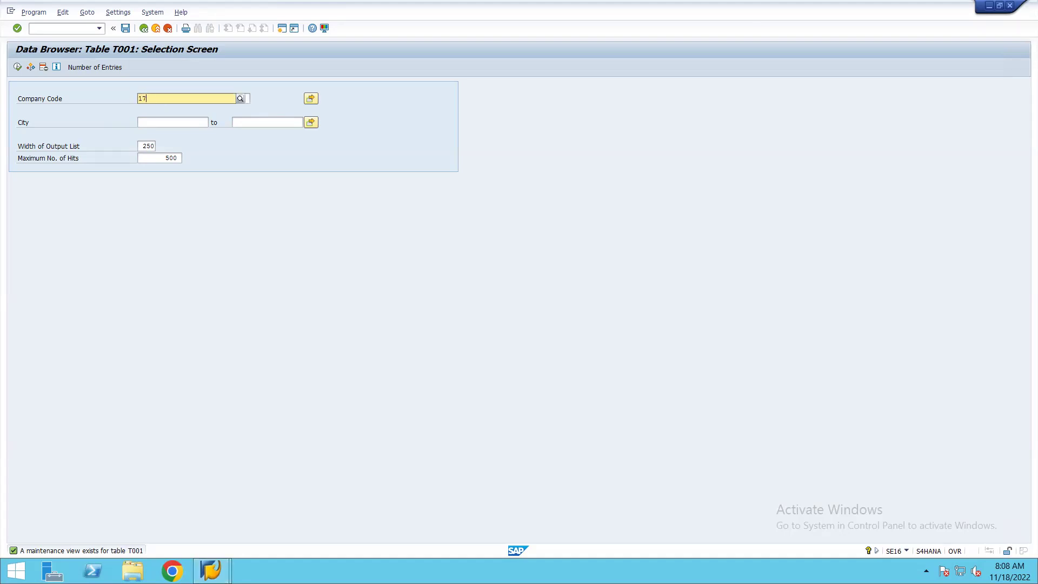
key(Return)
double_click(143, 99)
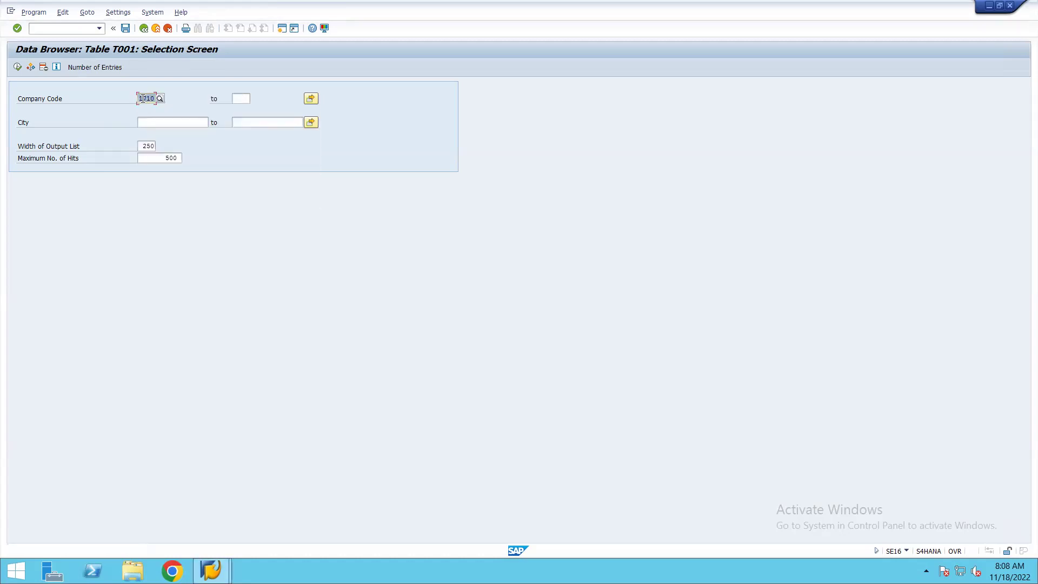
key(F8)
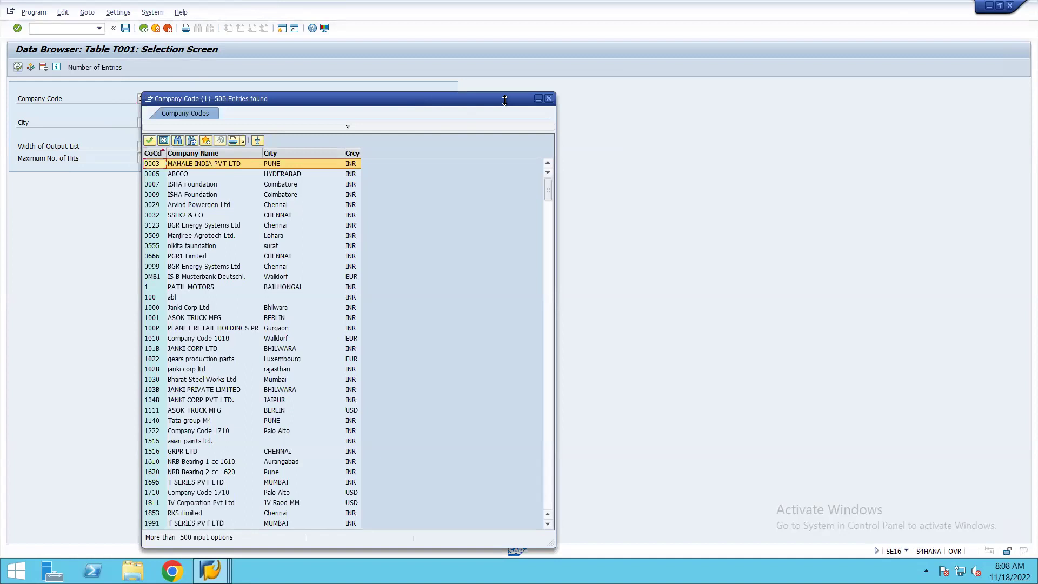
click(548, 99)
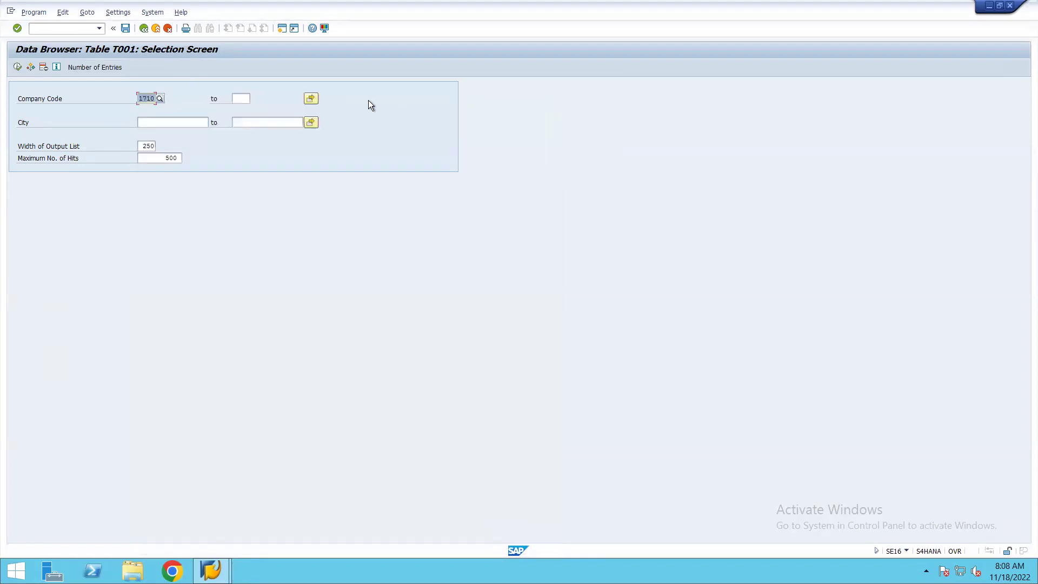
click(312, 99)
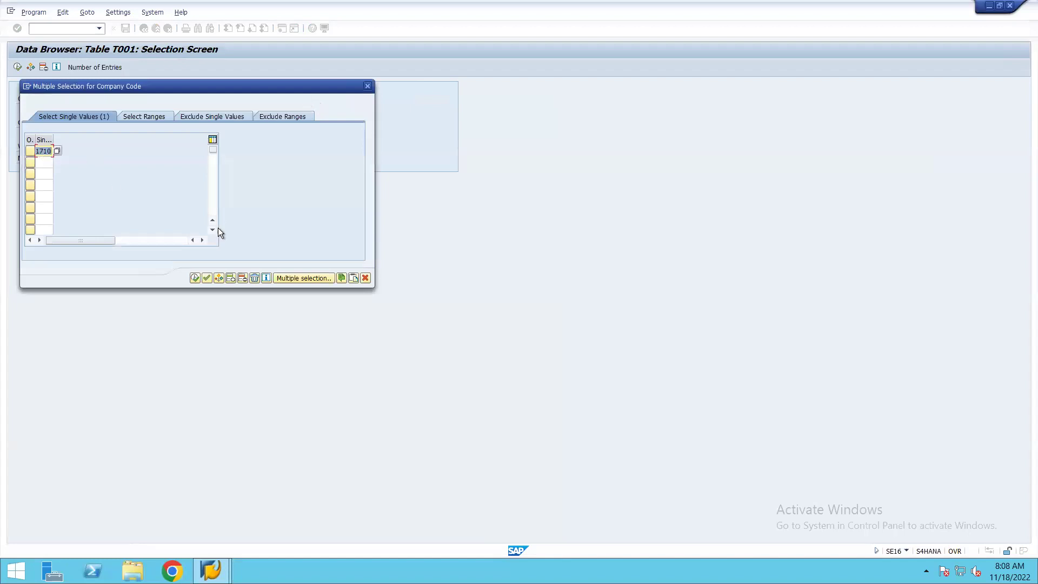
click(367, 86)
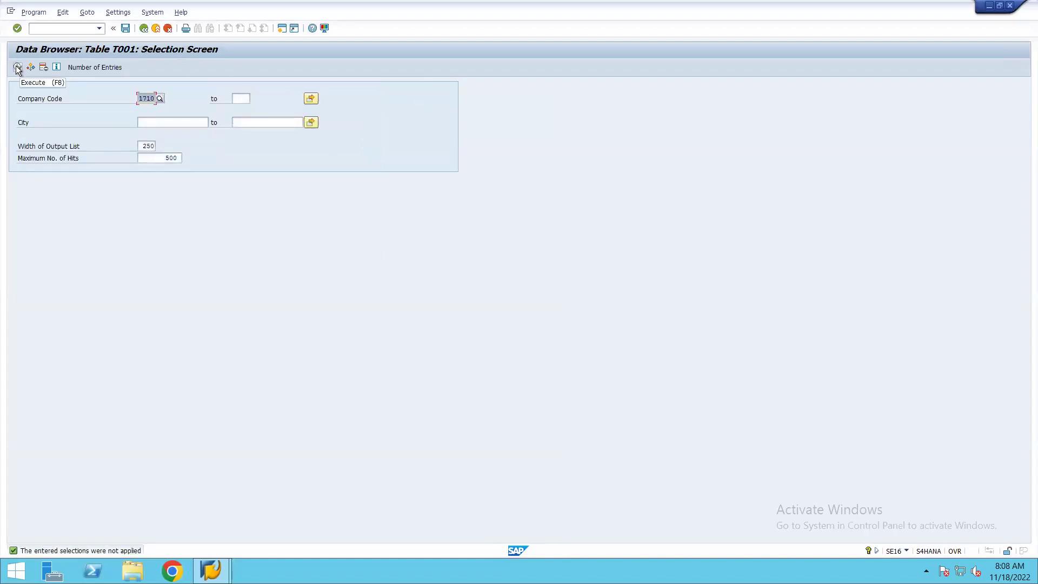
click(17, 68)
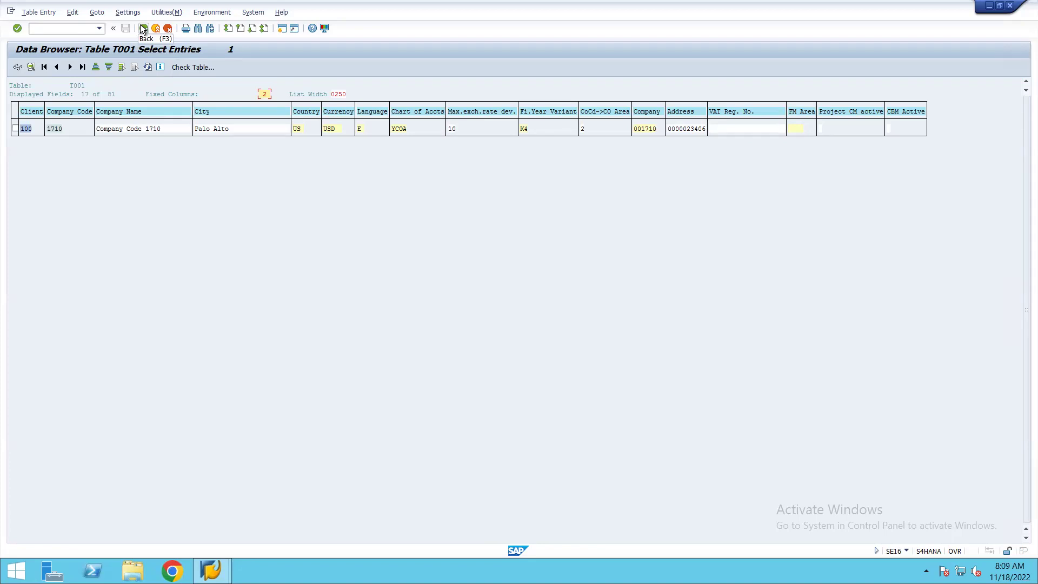
Go back from the T001 entry list and open a new SAP session.
click(67, 29)
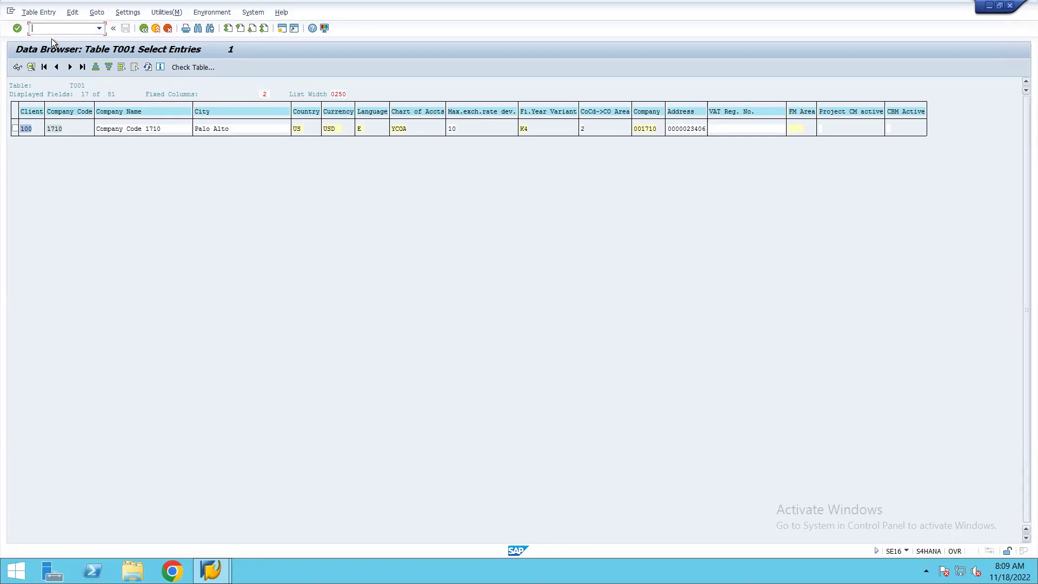
text(mm03)
key(BackSpace)
key(BackSpace)
key(BackSpace)
click(145, 28)
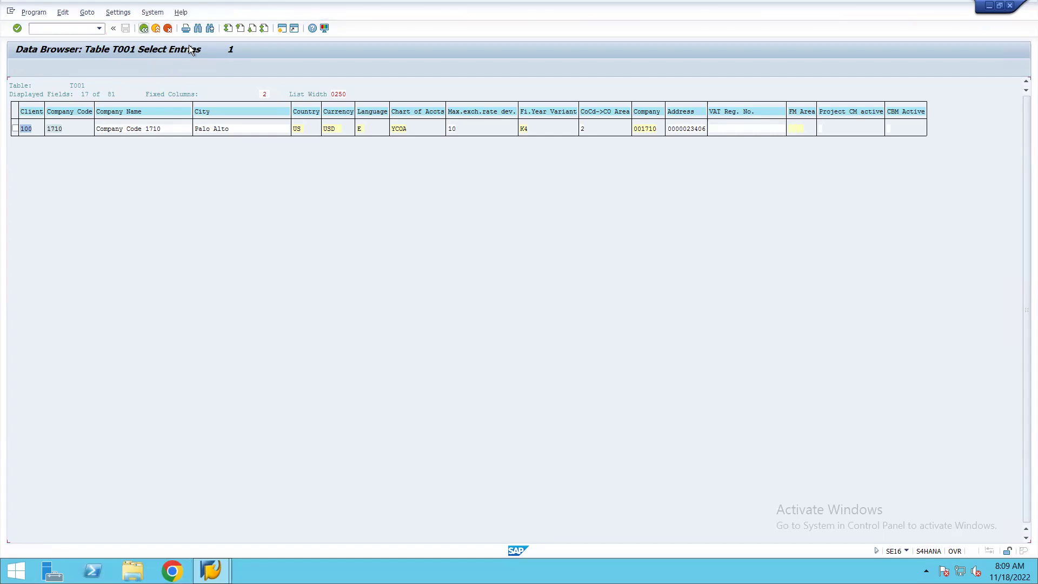
click(280, 30)
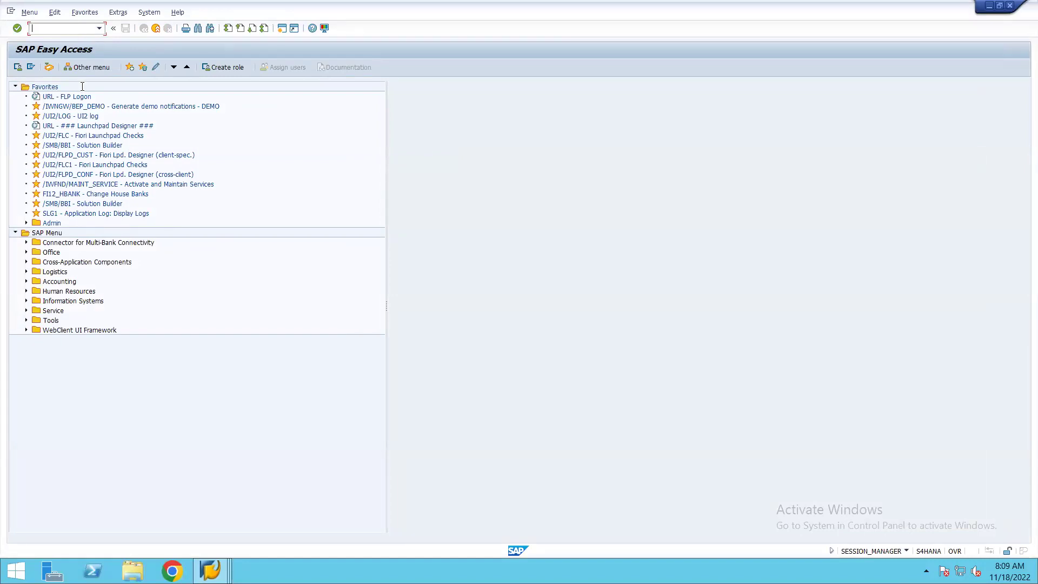
Start transaction MM03 to display a material.
text(/)
key(BackSpace)
key(BackSpace)
text(mm03)
key(Return)
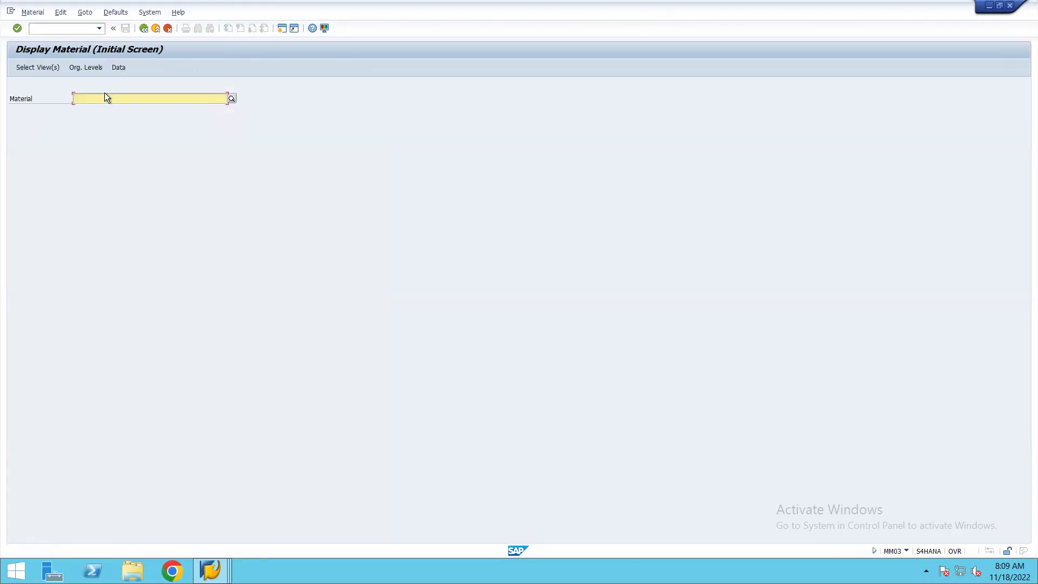
Try to display the material master record for material 2154.
click(114, 95)
text(2154)
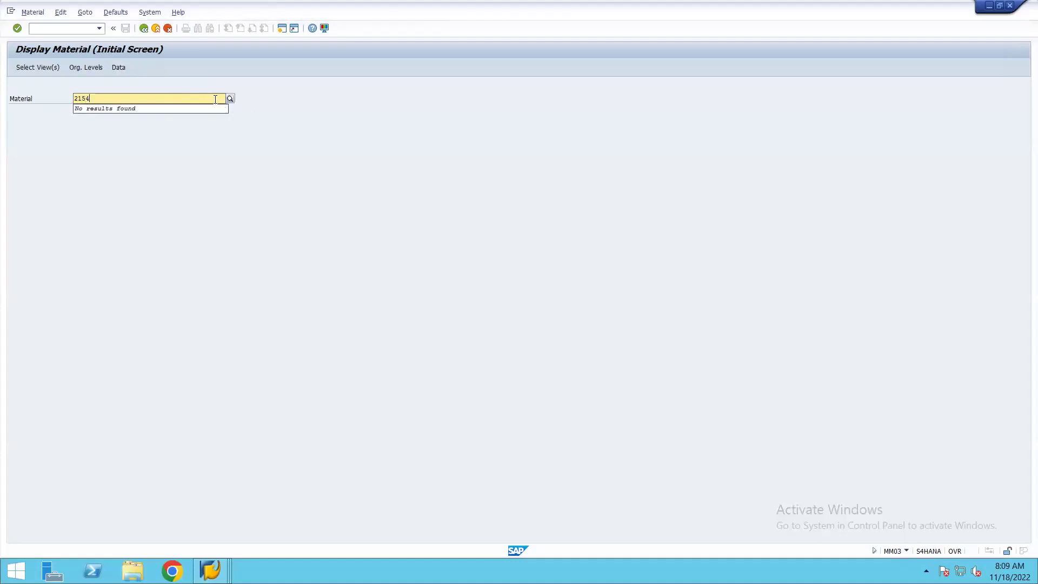
key(BackSpace)
key(BackSpace)
key(BackSpace)
key(BackSpace)
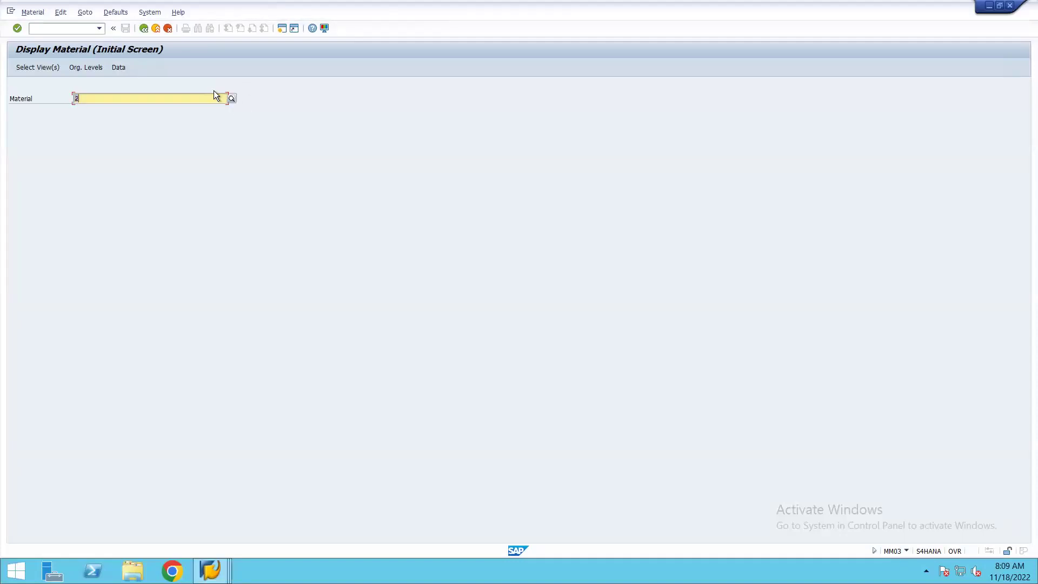
text(21)
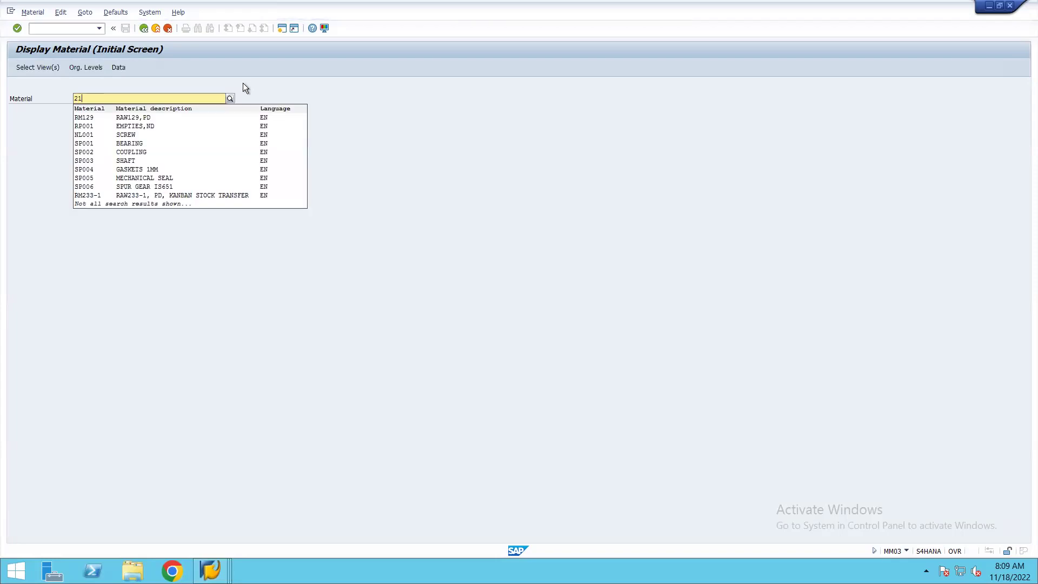
text(54)
key(Return)
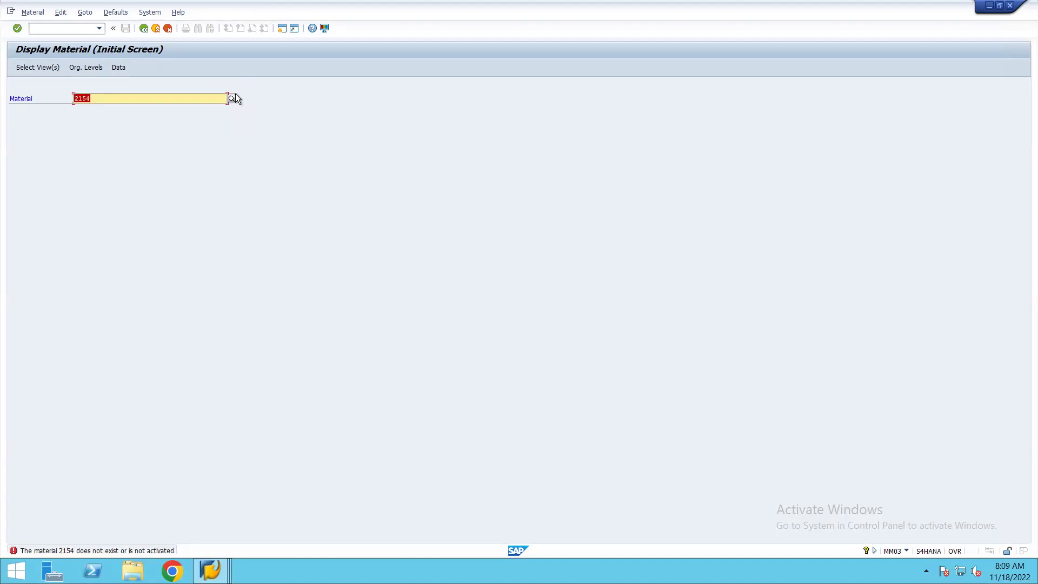
Search the sales materials by the description "sugar crystal" using the Material field's value help.
click(232, 98)
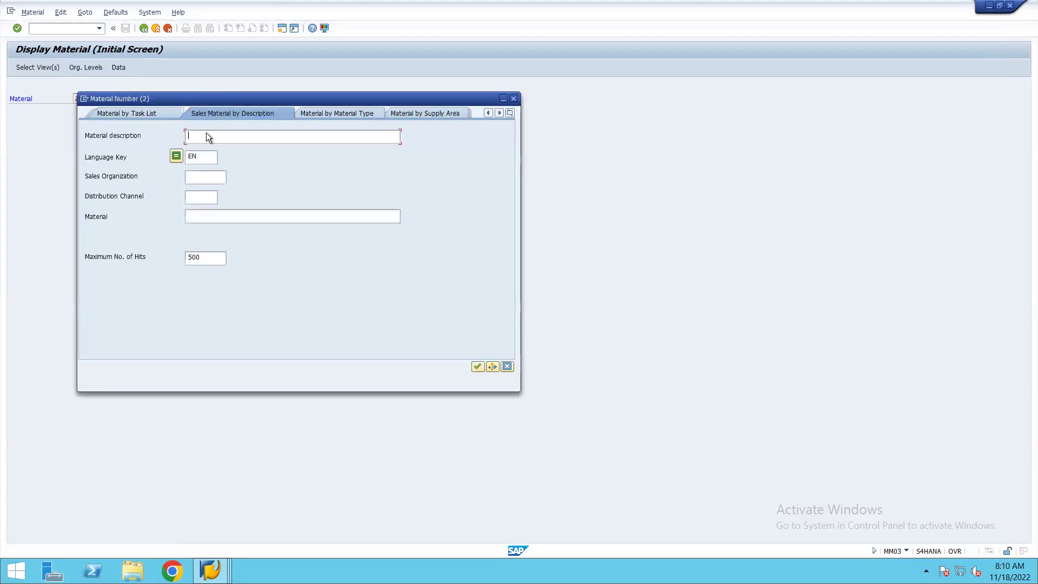
text(sugar crystal)
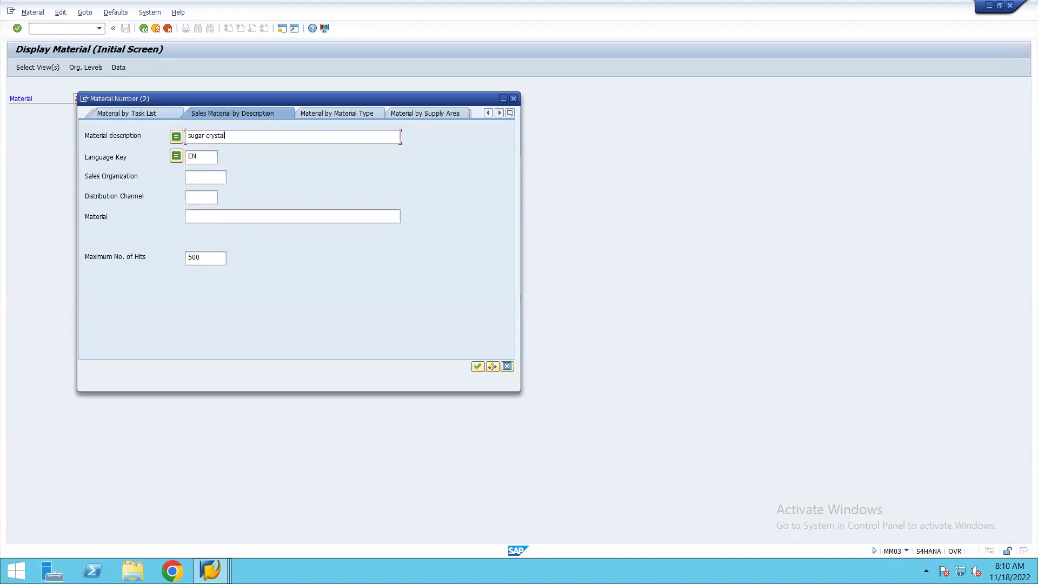
key(Return)
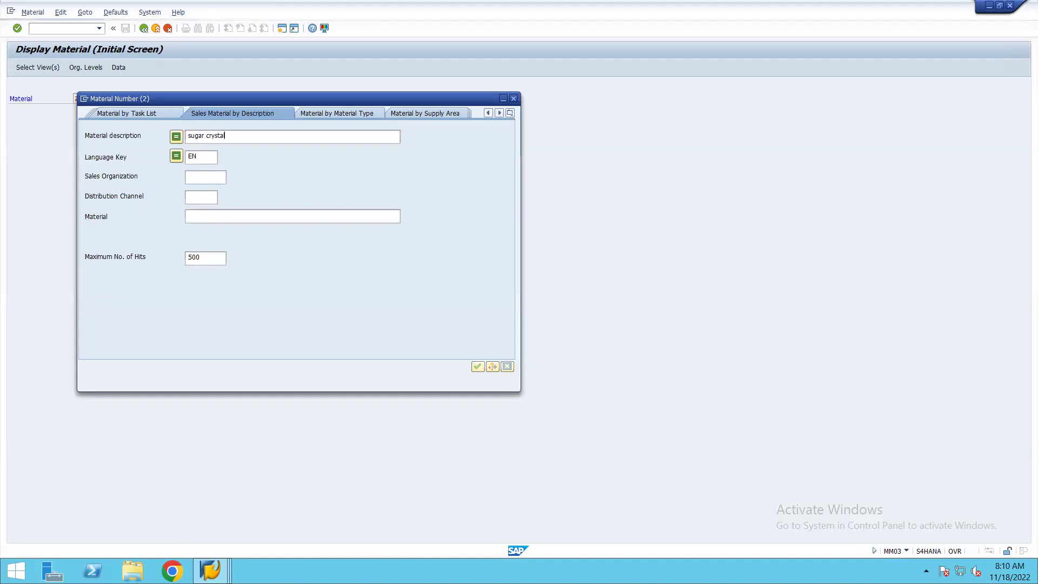
click(475, 367)
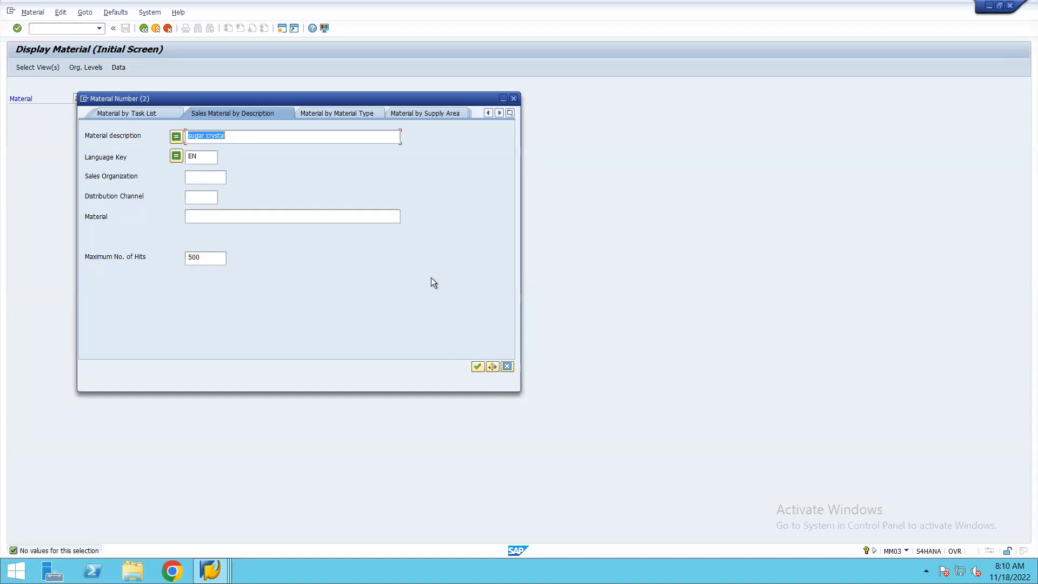
Close the material number search and leave the Display Material transaction for SAP Easy Access.
click(85, 99)
click(387, 186)
click(520, 96)
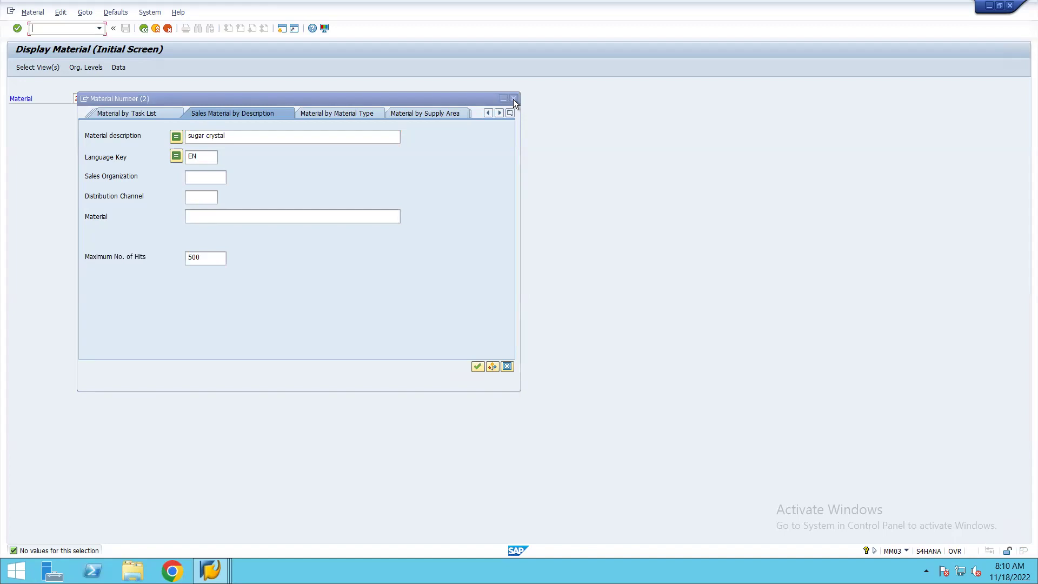
click(514, 99)
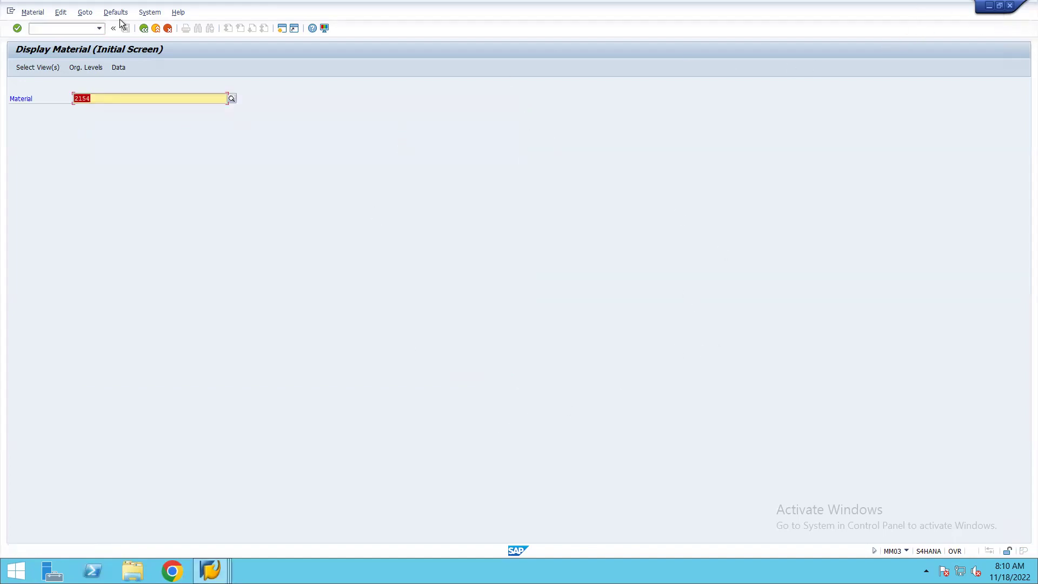
click(142, 29)
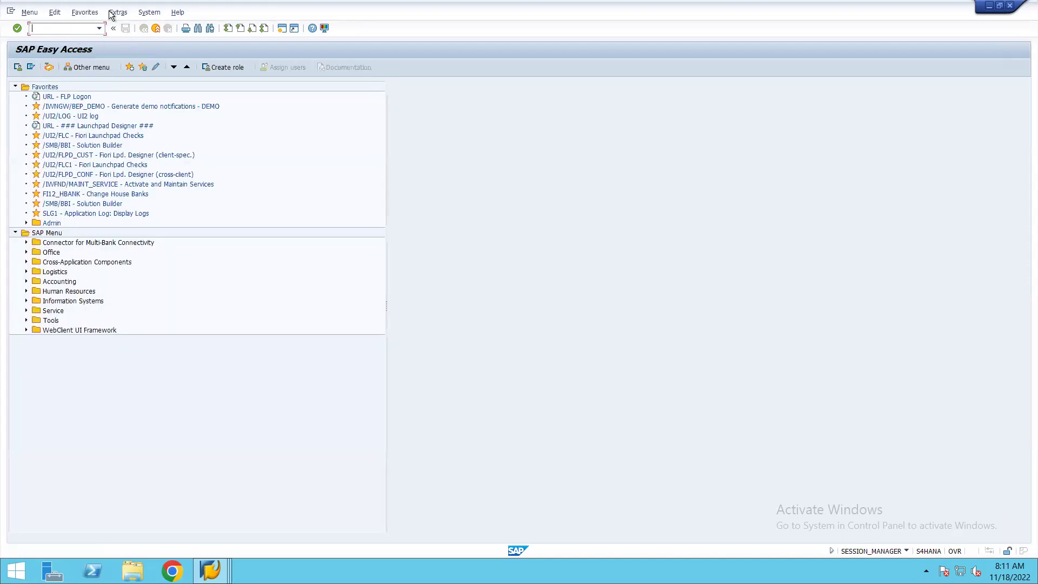
text(mm06)
key(Return)
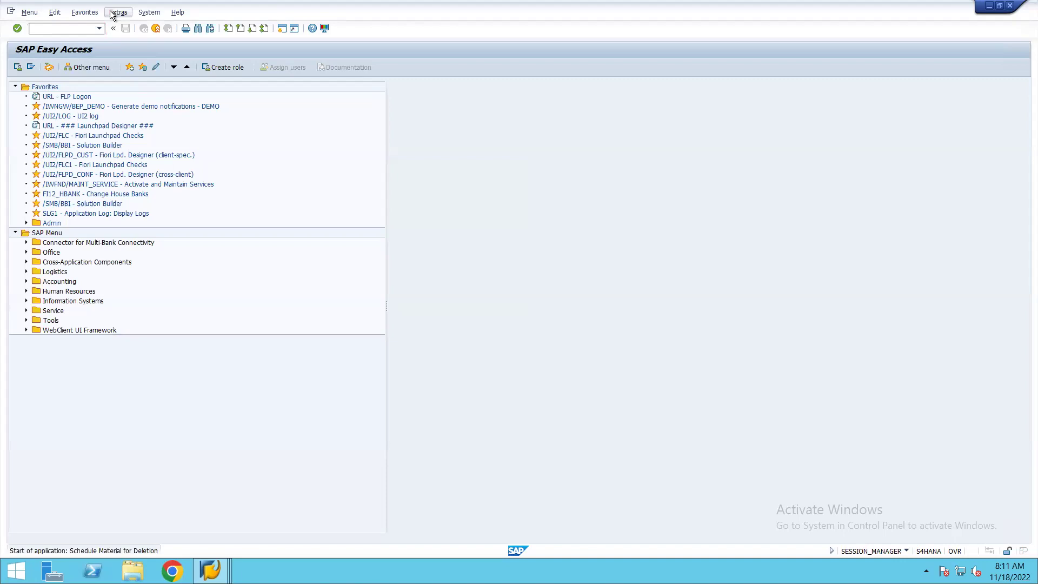
click(86, 28)
text(mm06)
key(Return)
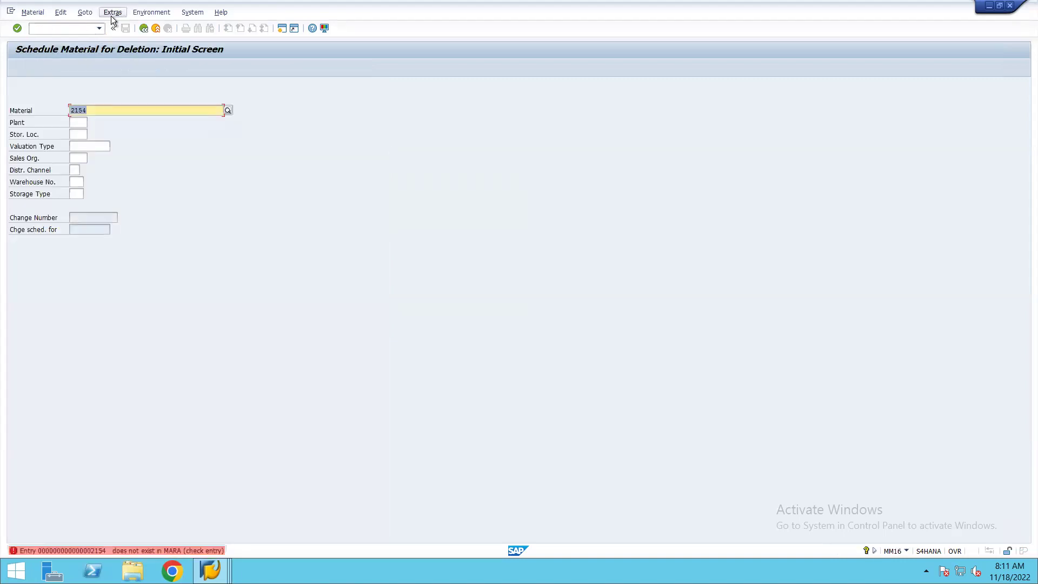
click(144, 28)
click(143, 28)
click(142, 28)
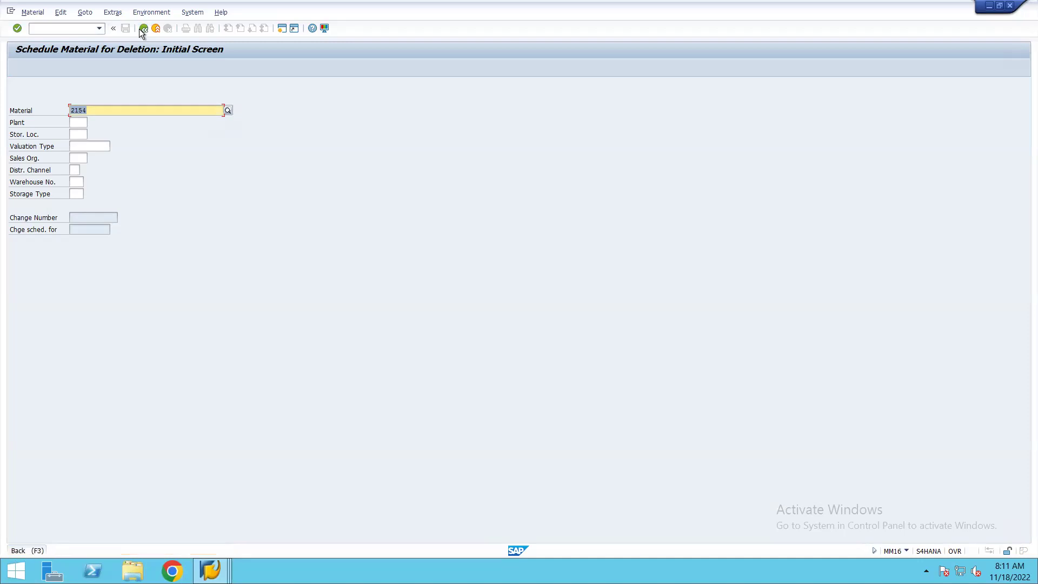
click(142, 28)
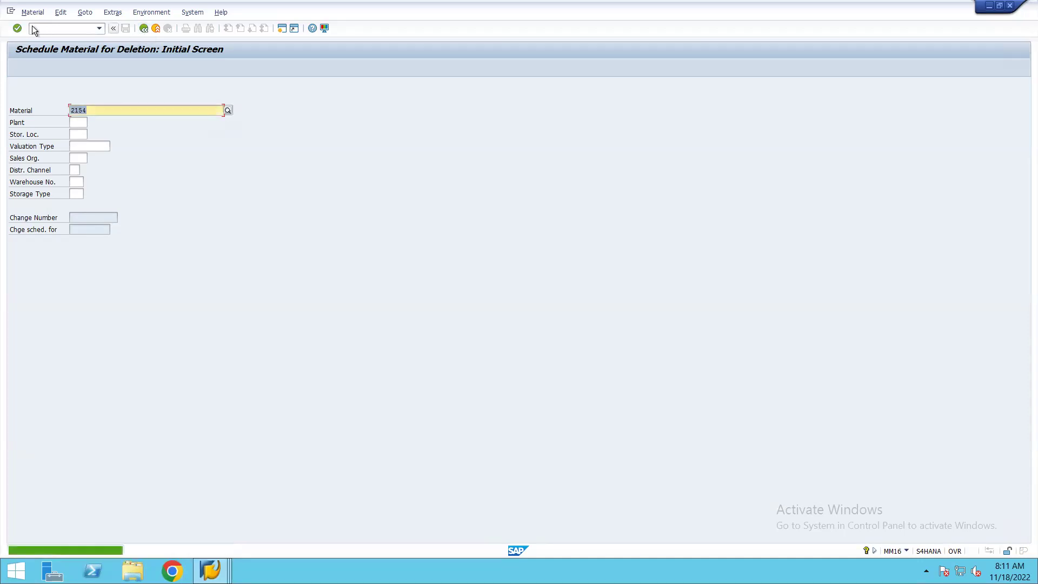
click(156, 30)
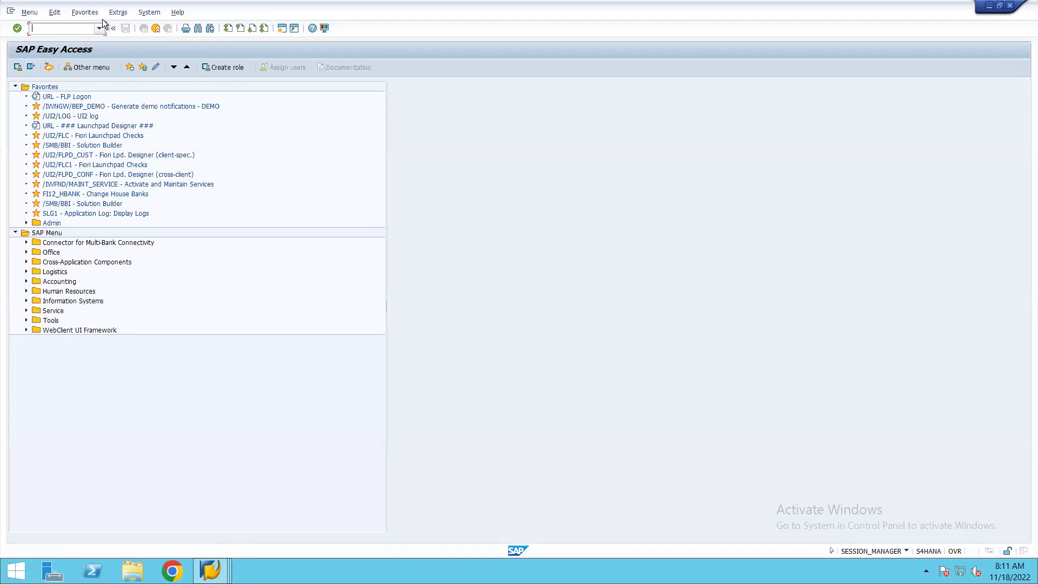
Start transaction MM60 for the materials list and clear the prefilled material number from the selection.
text(mm60)
key(Return)
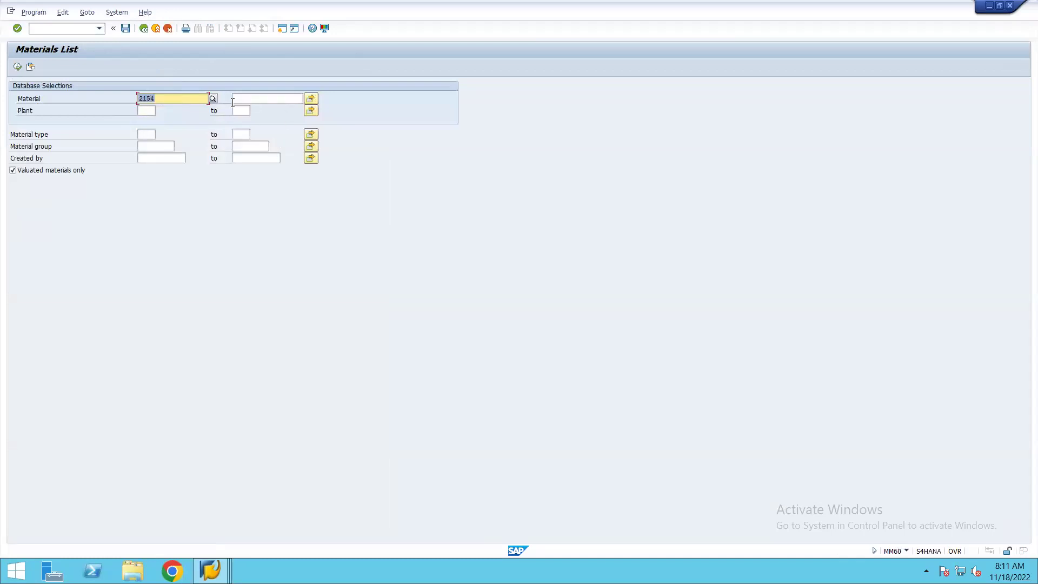
key(BackSpace)
click(99, 192)
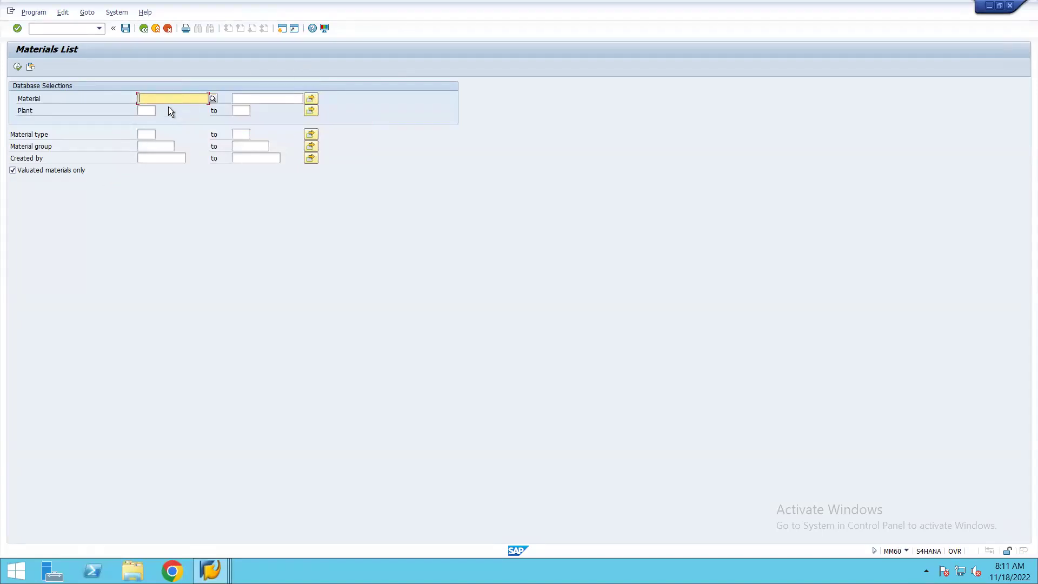
Try to list the valuated materials of type ROH in plant 1710.
click(144, 109)
text(1710)
key(Return)
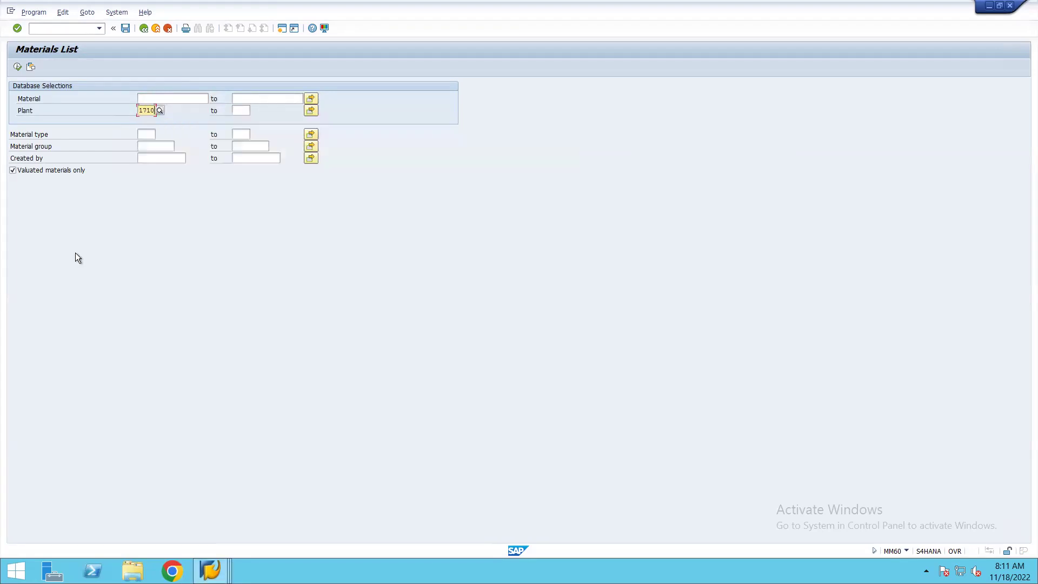
click(147, 99)
click(142, 135)
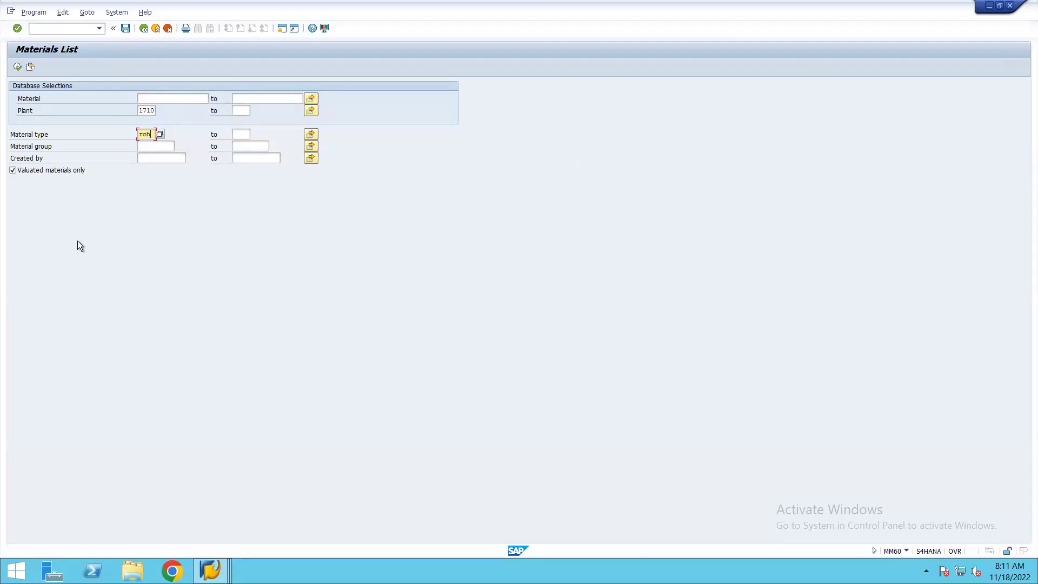
text(rob)
click(17, 68)
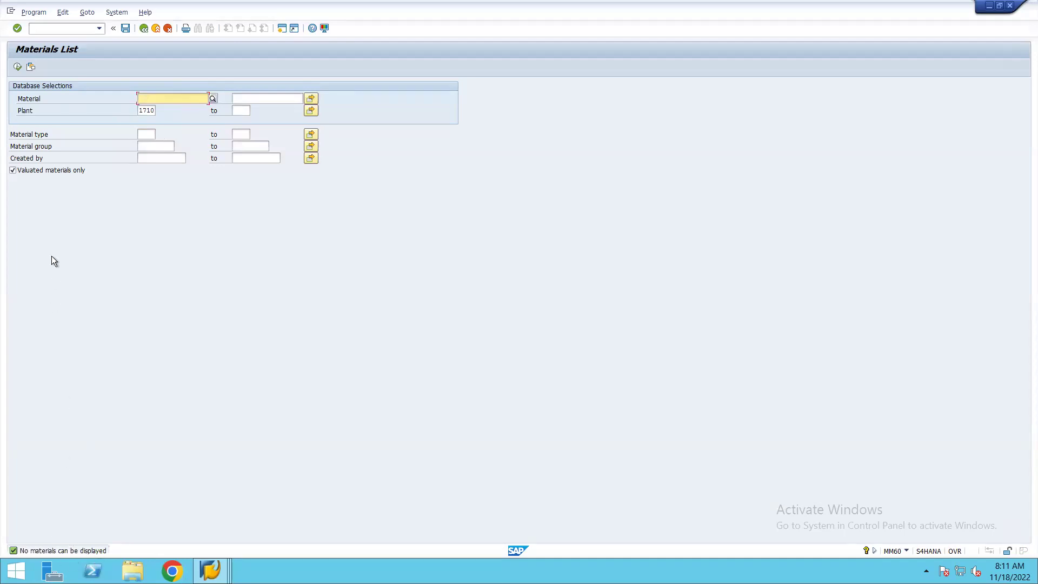
click(144, 134)
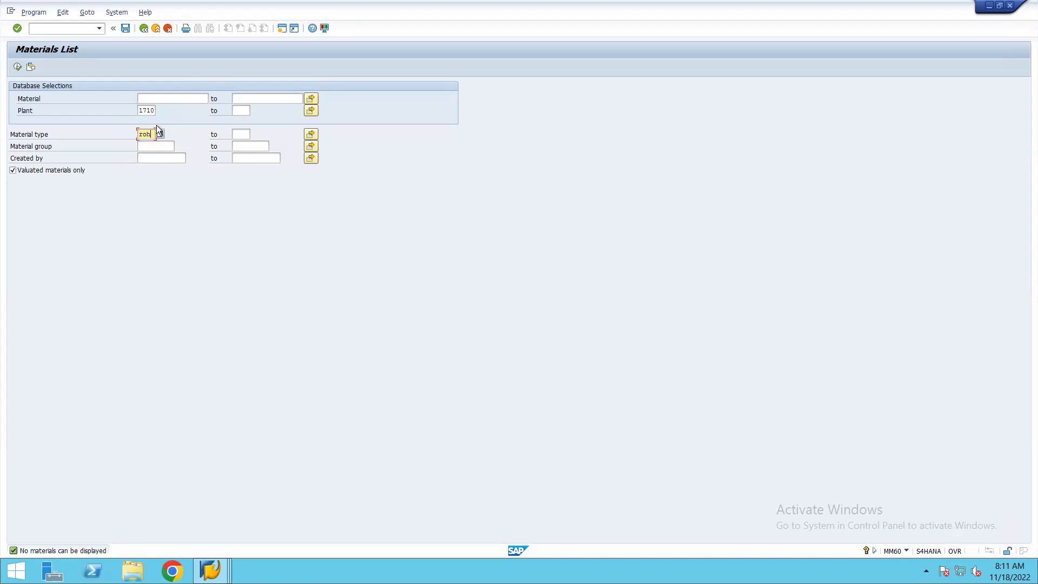
key(Return)
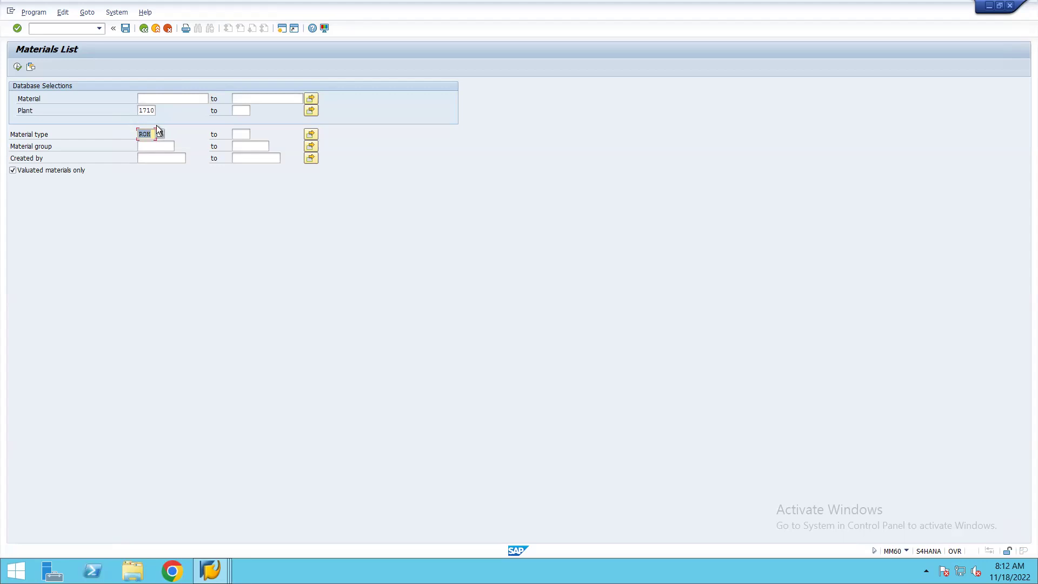
click(18, 67)
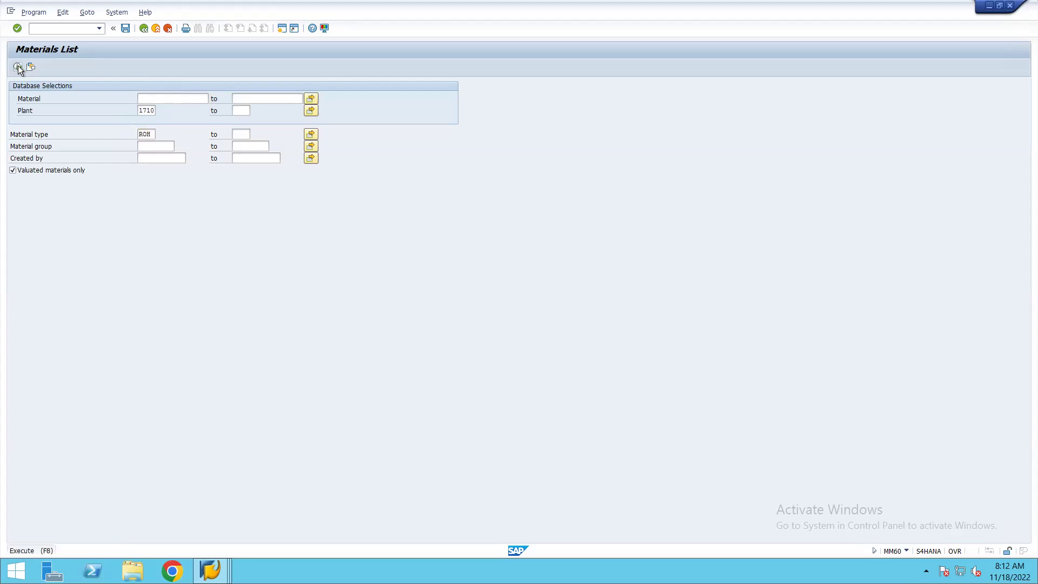
Clear the plant from the selection and list all valuated materials of type ROH.
double_click(153, 110)
click(165, 98)
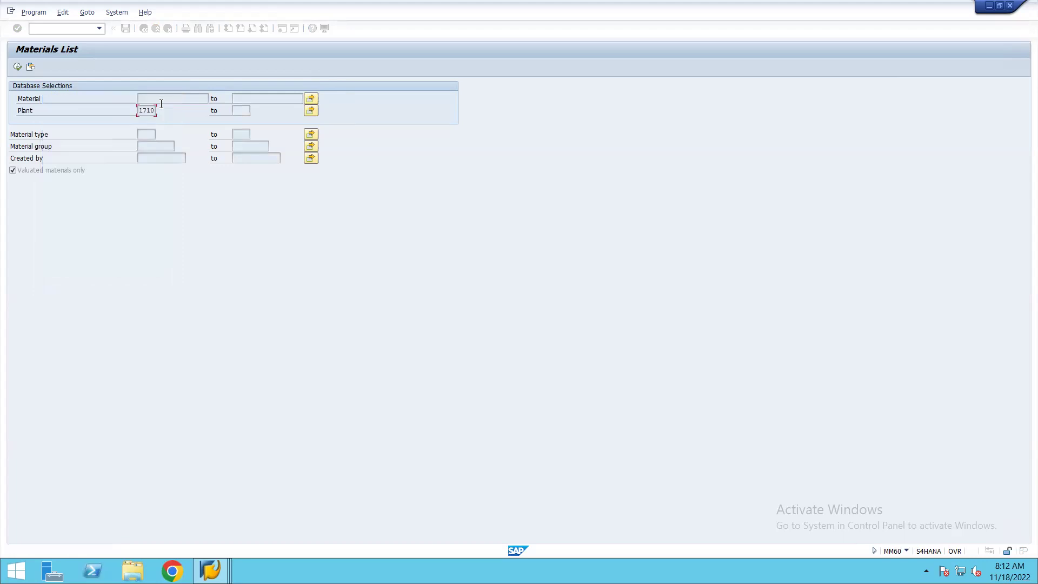
key(Delete)
click(147, 134)
text(R)
key(Down)
key(Return)
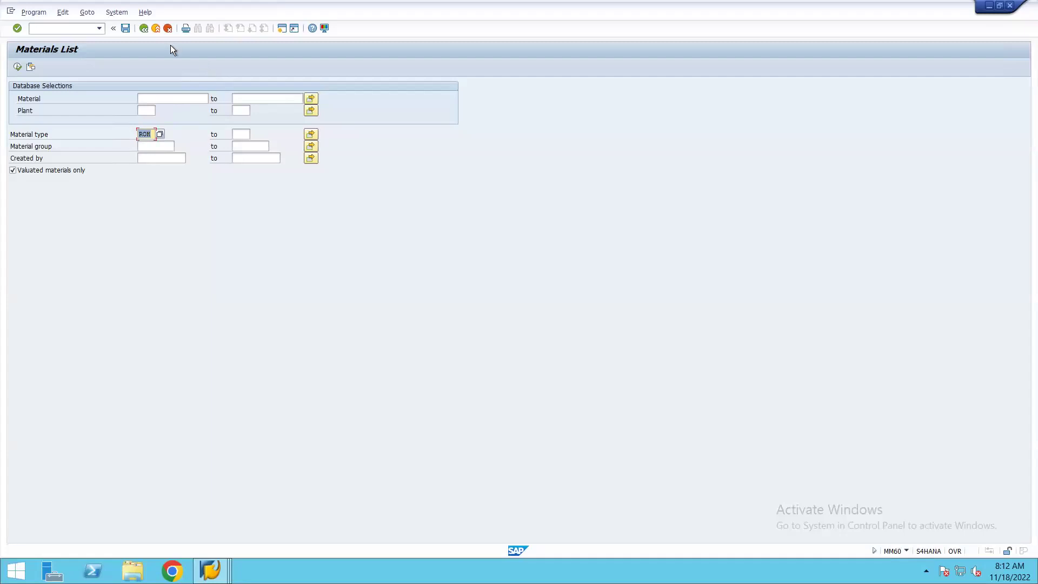
click(20, 67)
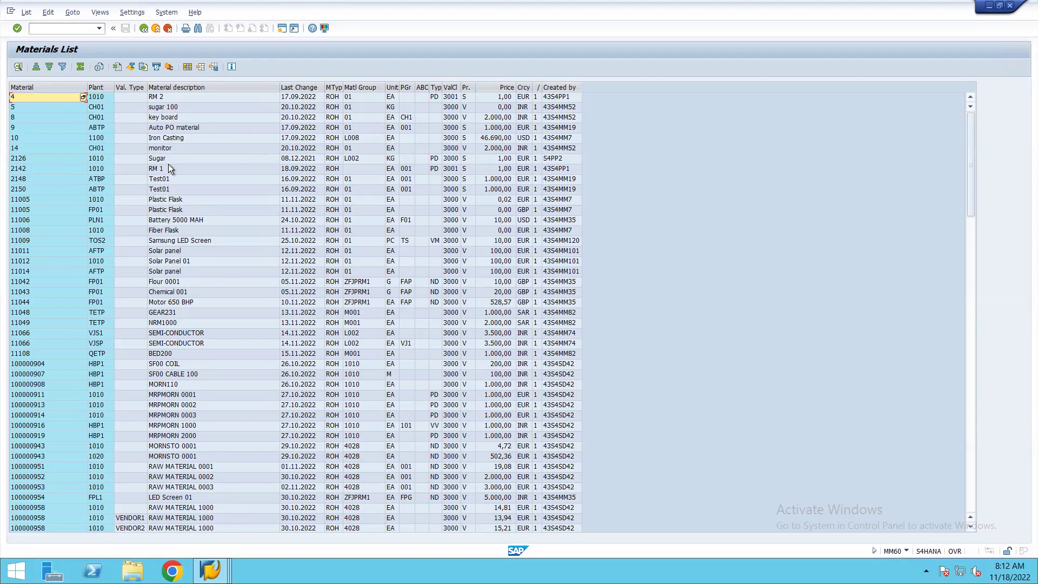
Select the SEMI-CONDUCTOR entry for plant VJS1 in the materials list and start transaction MMBE in a new session.
click(160, 106)
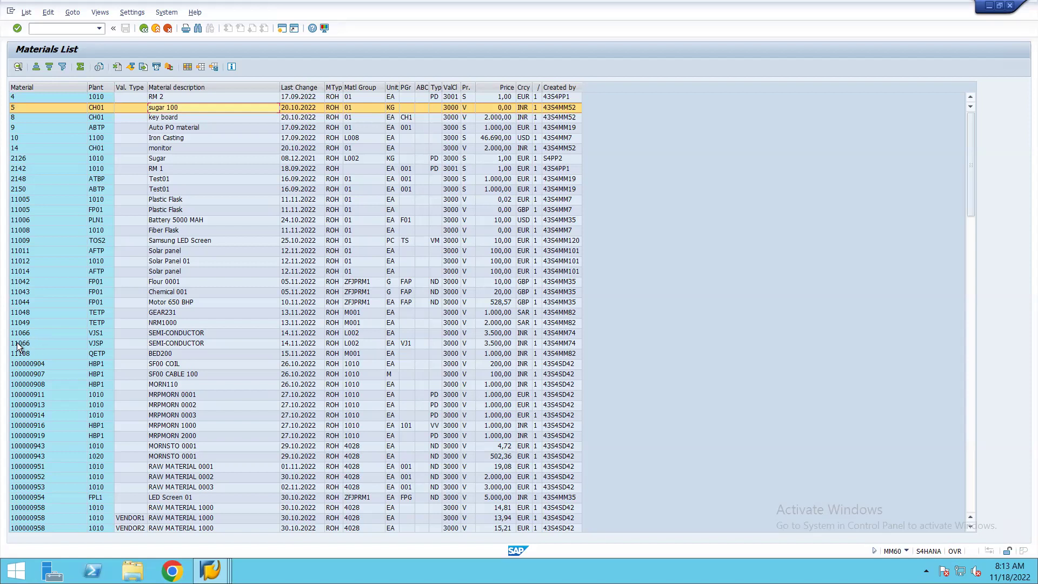
click(96, 334)
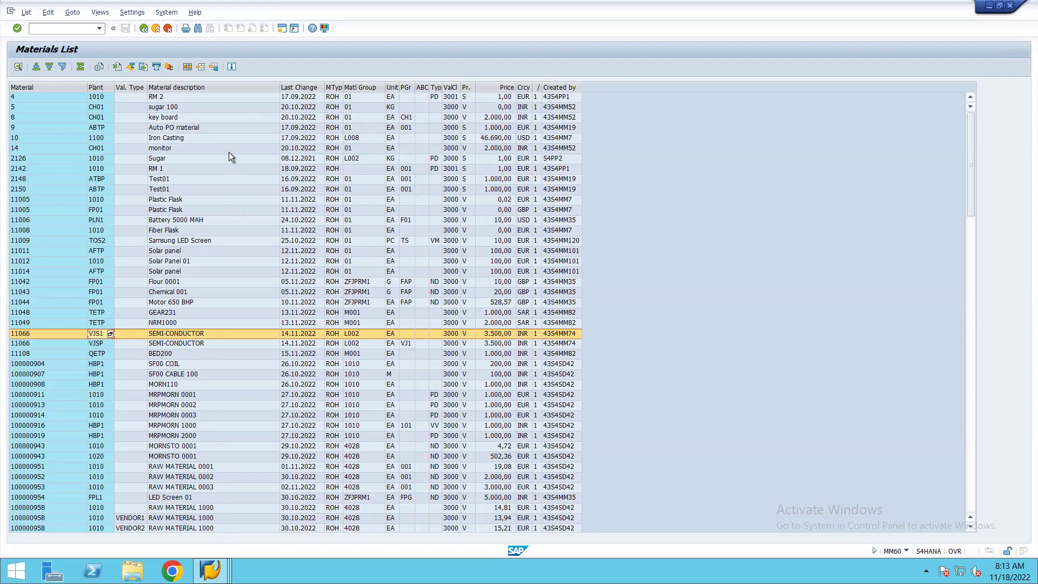
click(281, 28)
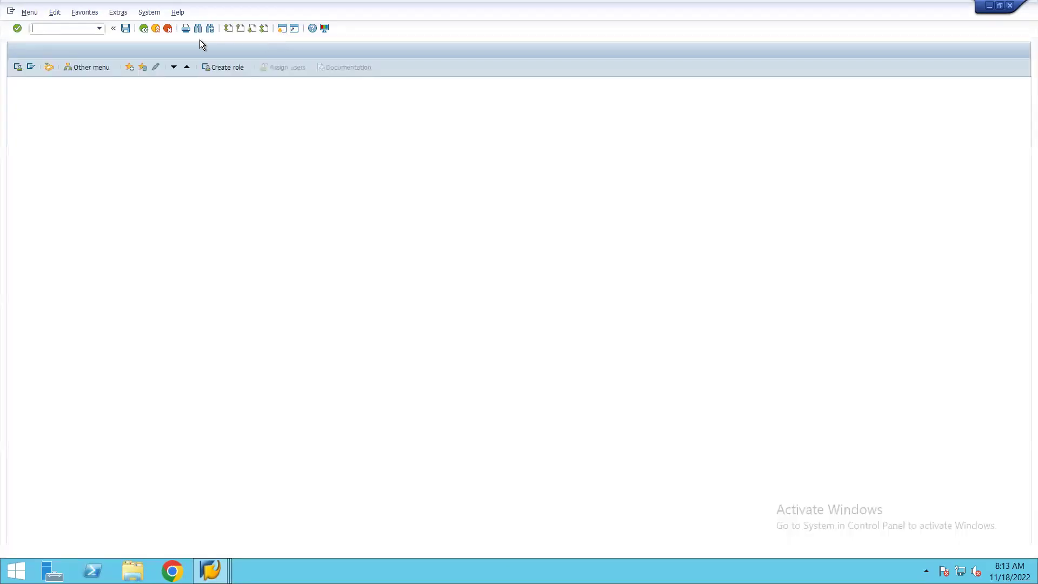
text(mmv)
key(BackSpace)
text(be)
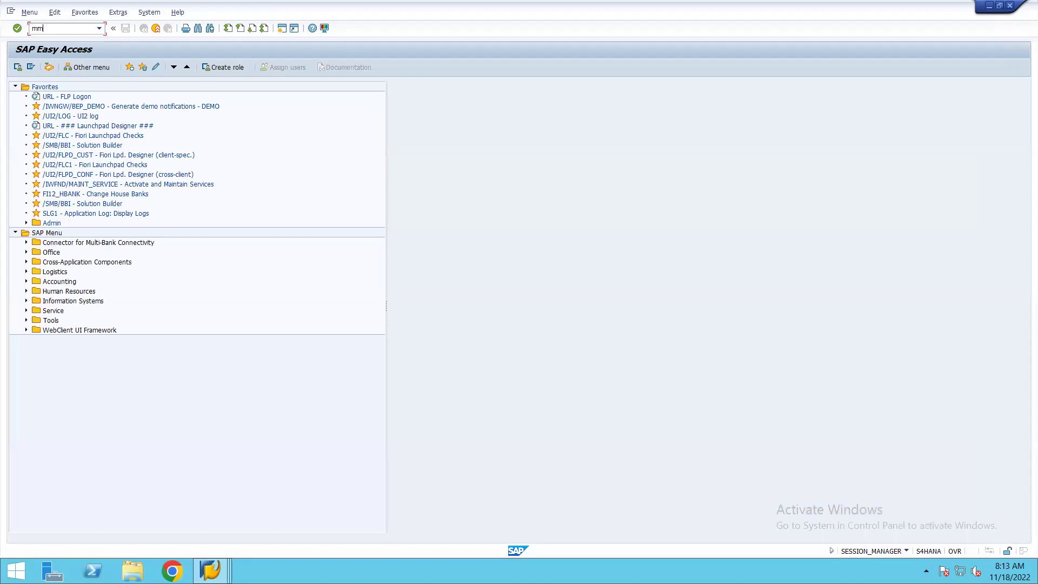
key(Return)
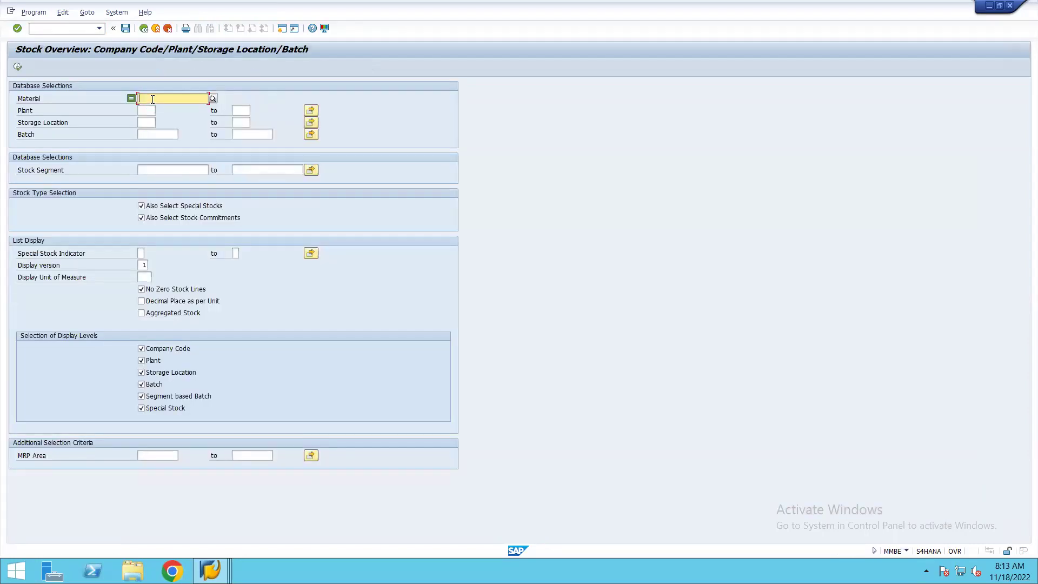
Display the stock overview of material 11066 in plant VJS1, and return to the selection screen.
text(110)
text(066)
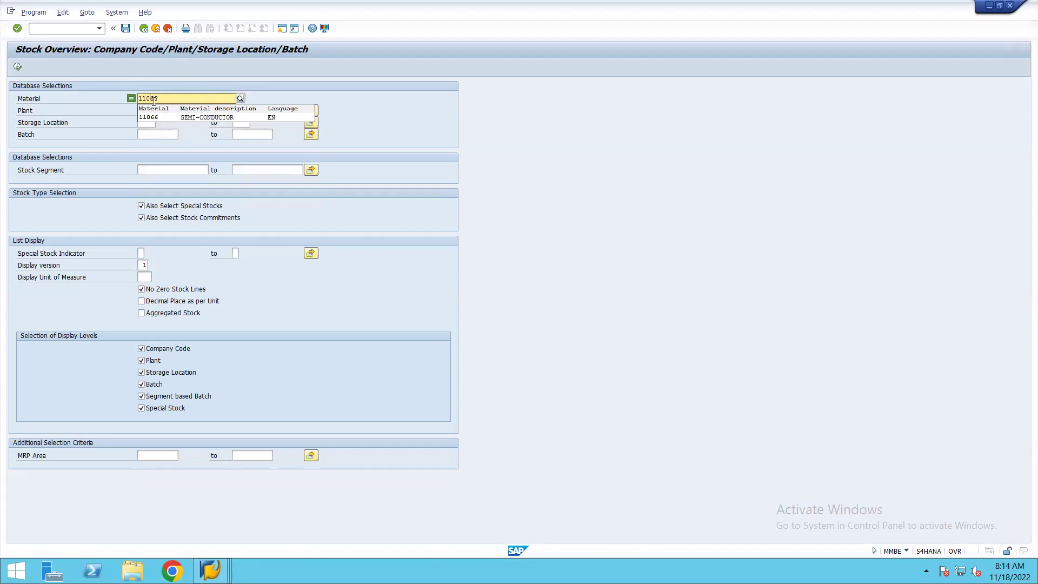
click(298, 93)
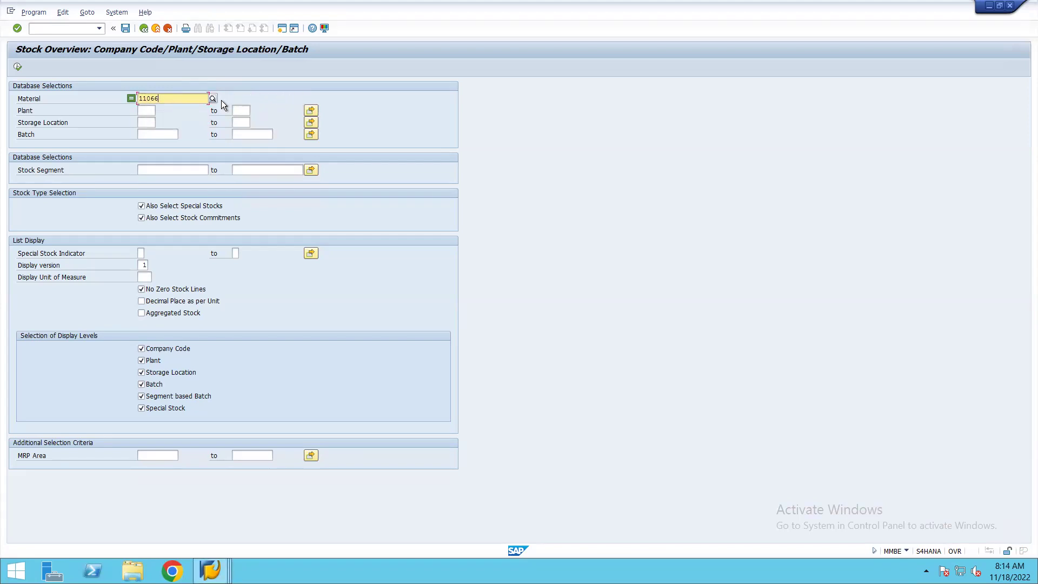
click(147, 111)
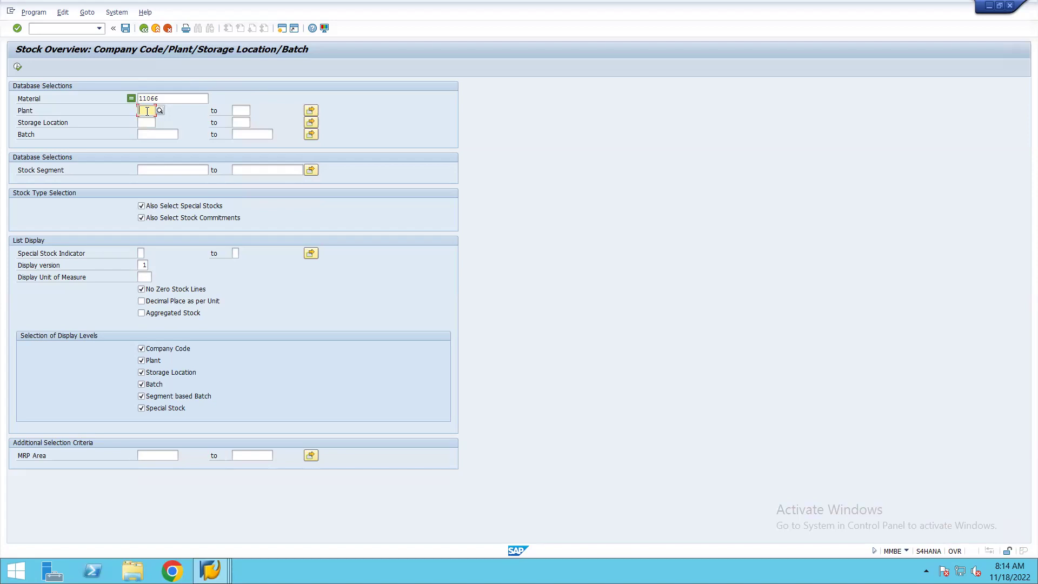
text(vjs1)
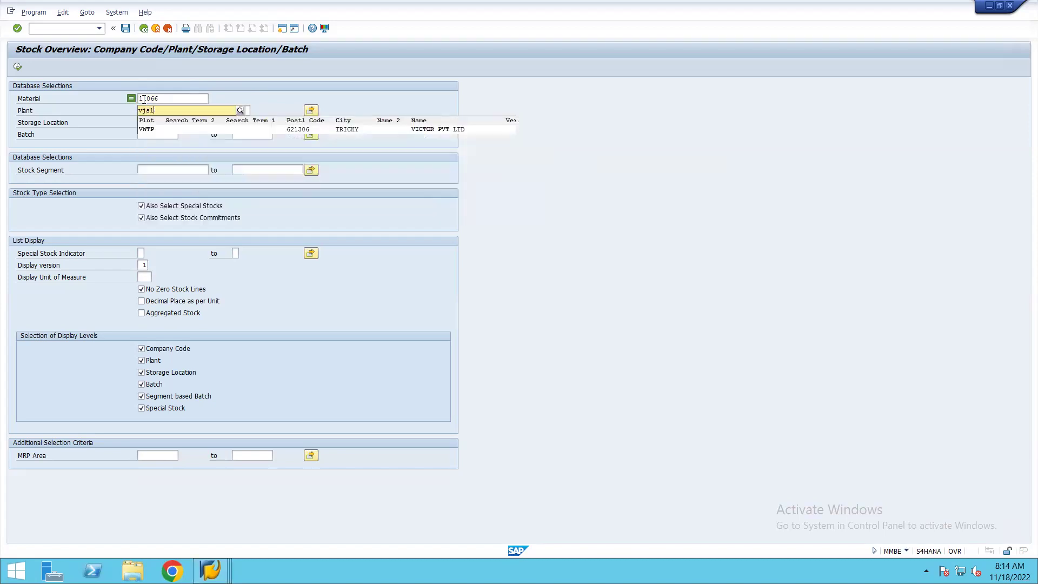
key(Return)
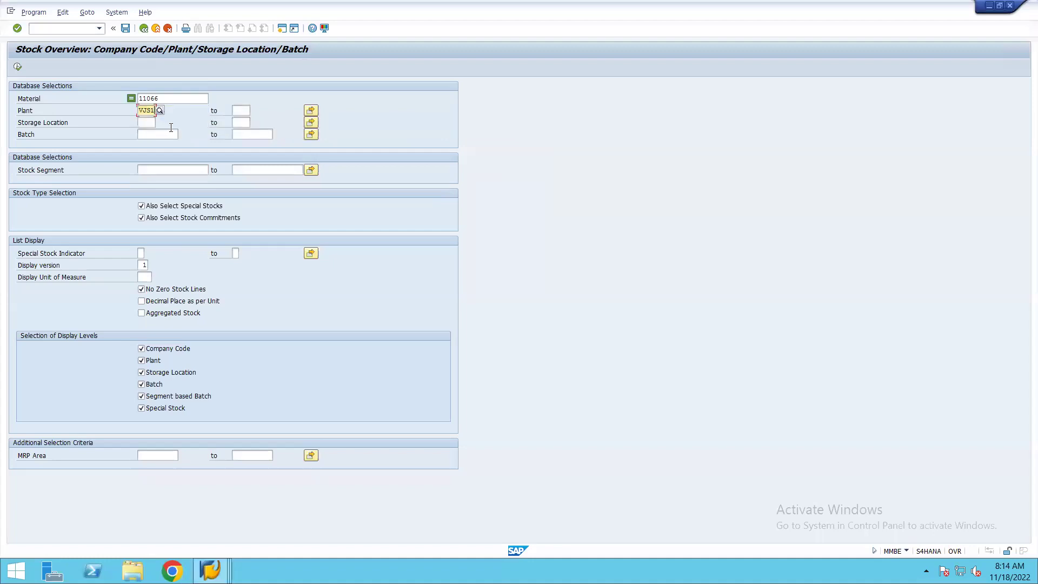
click(18, 67)
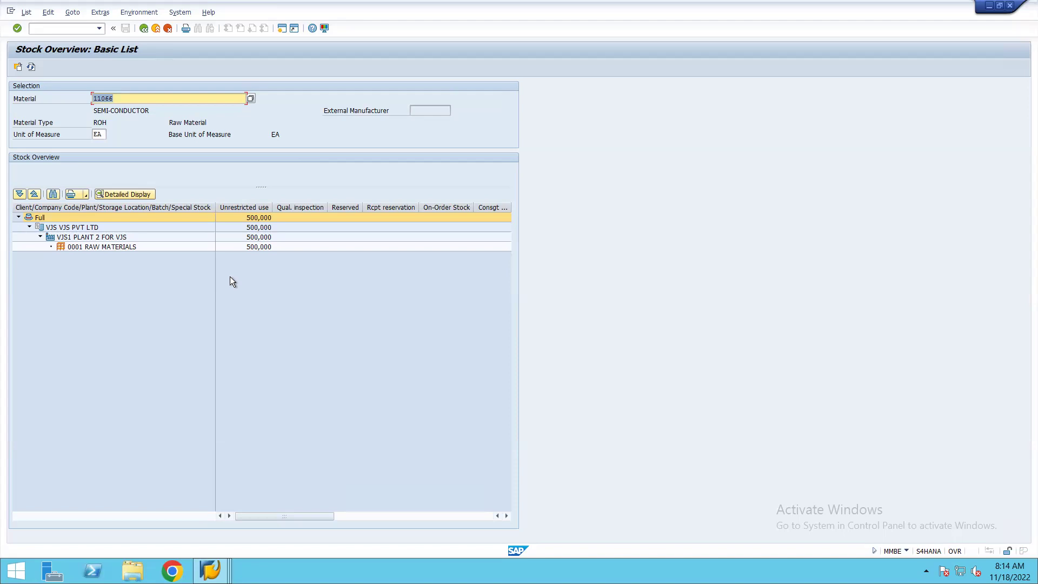
click(143, 28)
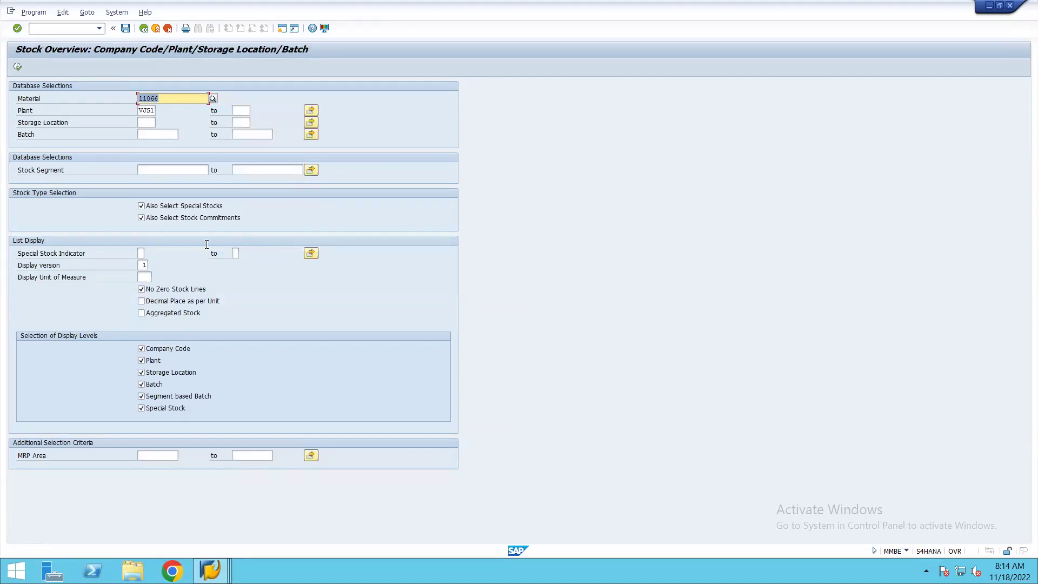
Check the materials list session for the other plant of material 11066, and return to the stock overview session.
click(210, 570)
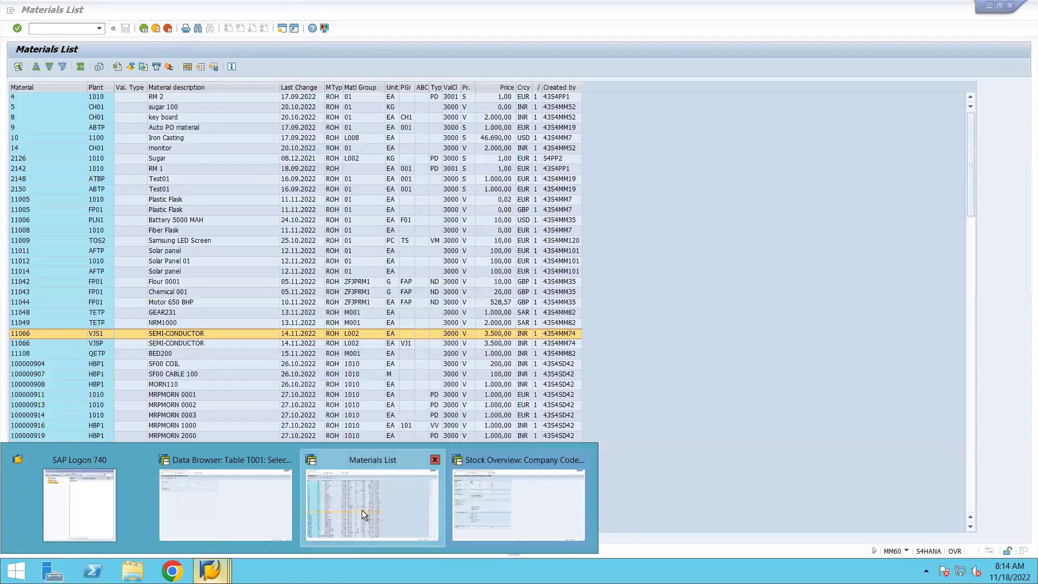
click(362, 510)
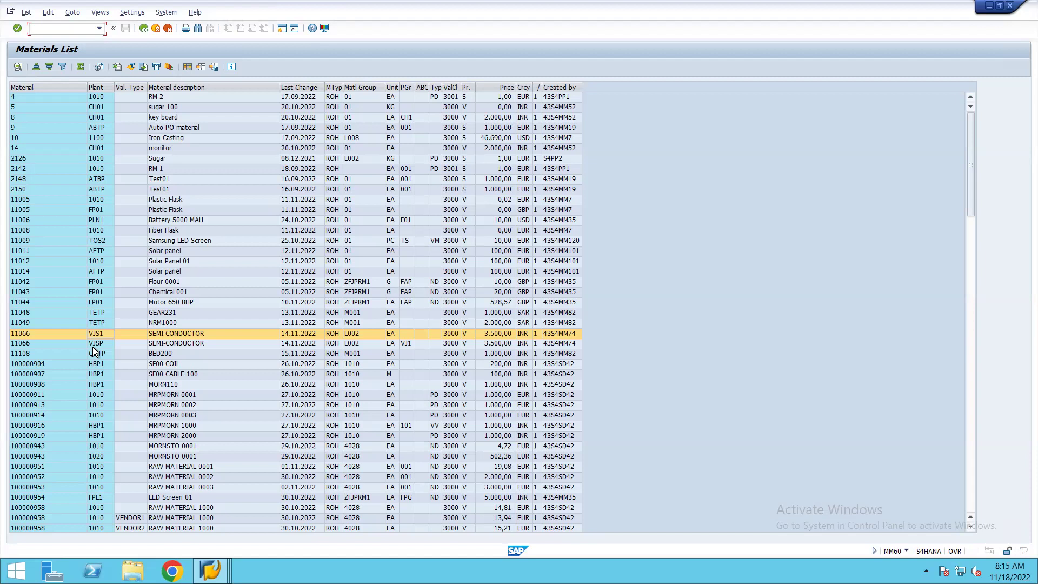
click(209, 570)
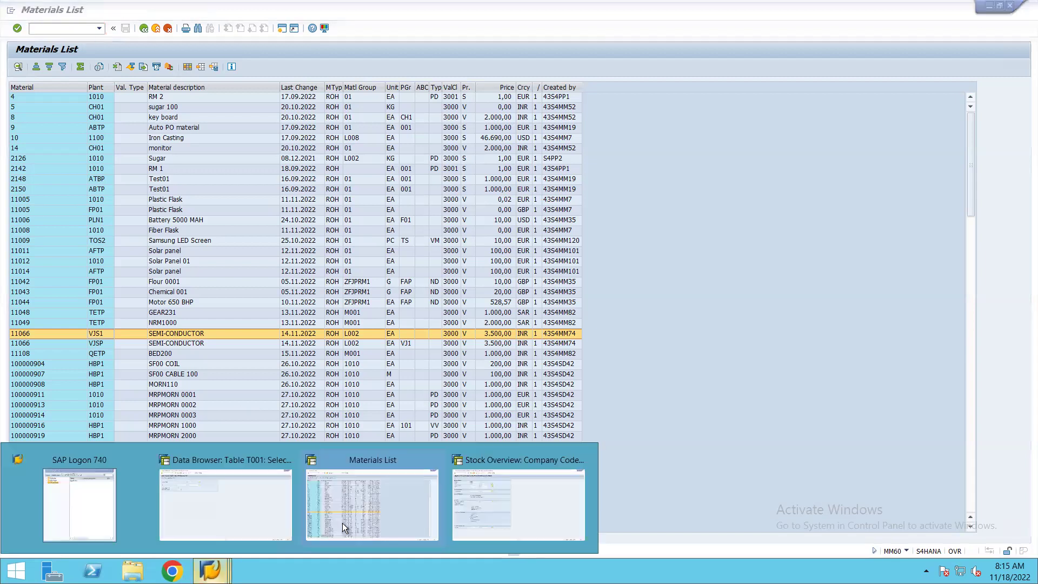
click(479, 485)
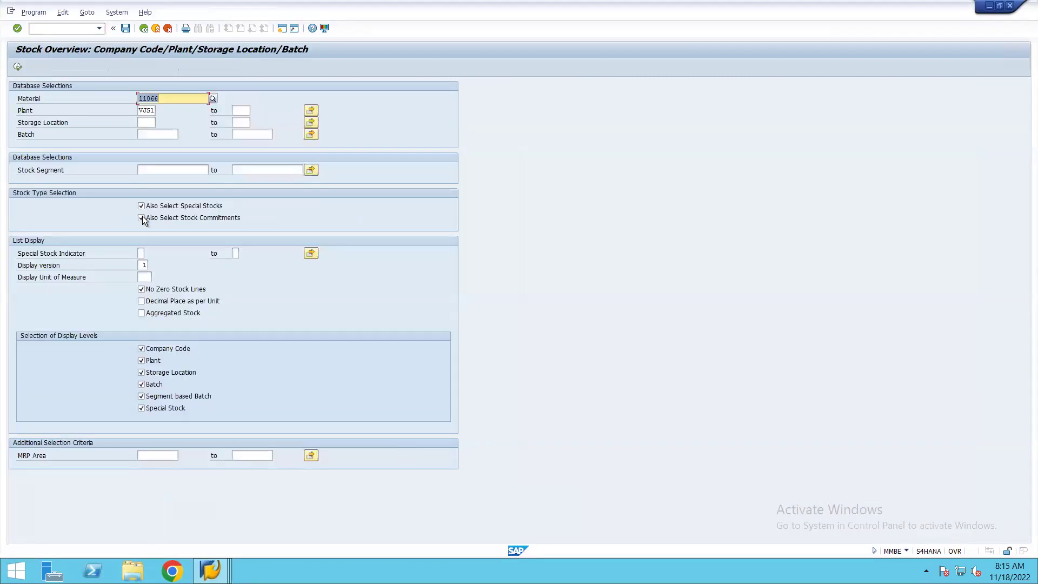
Add plant VJSP as a second single value to the stock overview's plant selection.
click(148, 111)
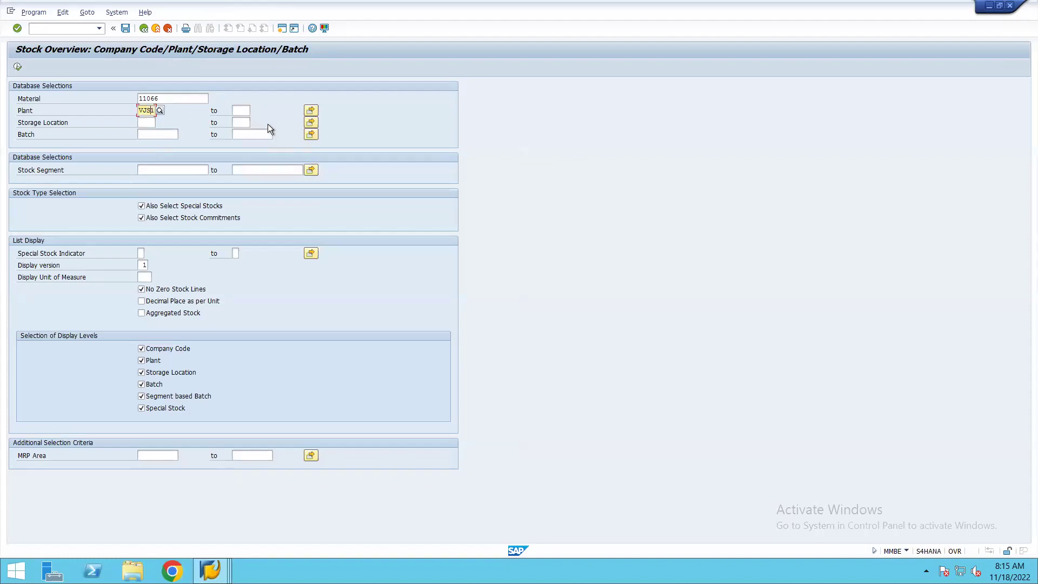
click(311, 111)
click(46, 163)
text(vjsp)
key(Return)
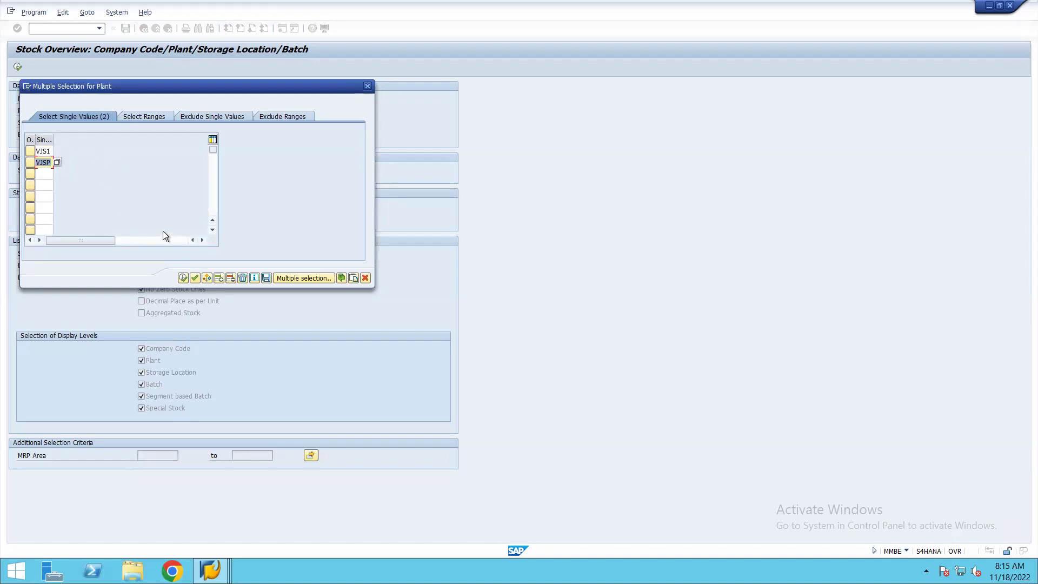
click(183, 279)
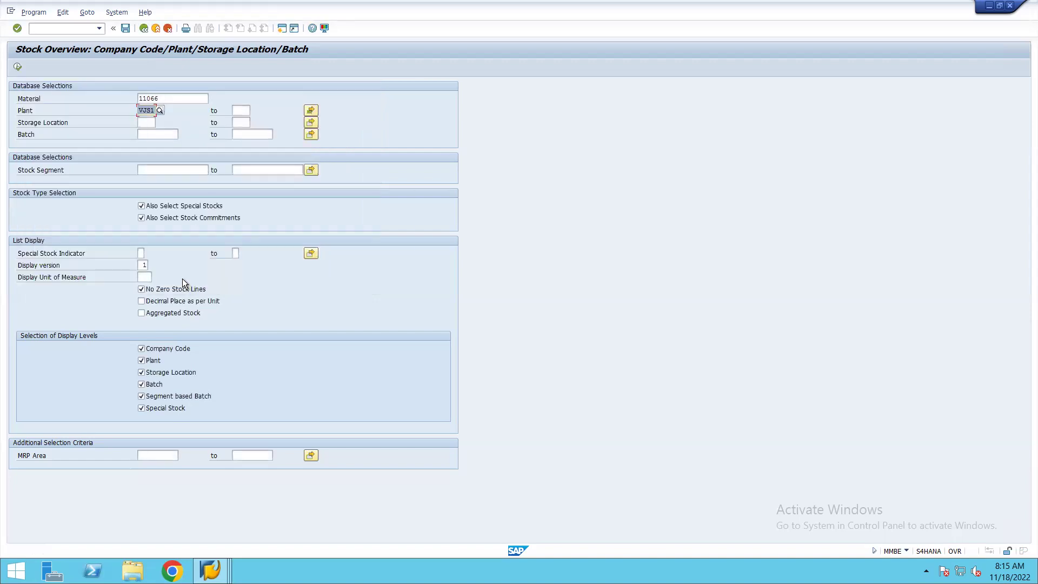
Display the stock overview of material 11066 for plants VJS1 and VJSP together.
click(18, 67)
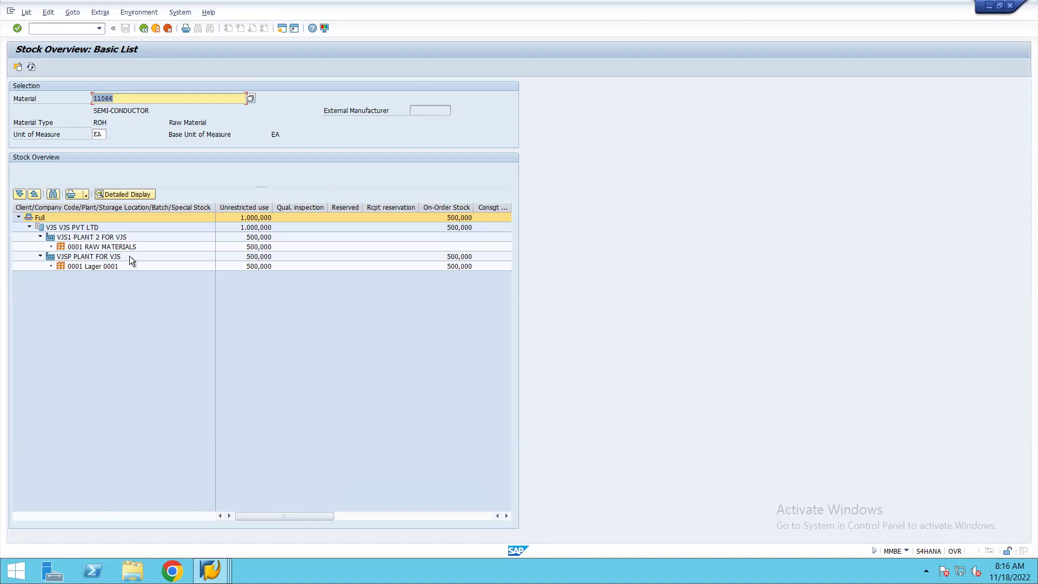
Leave table T001 in the Data Browser session, start transaction MIGO there and set its action to Transfer Posting.
mouse_move(210, 571)
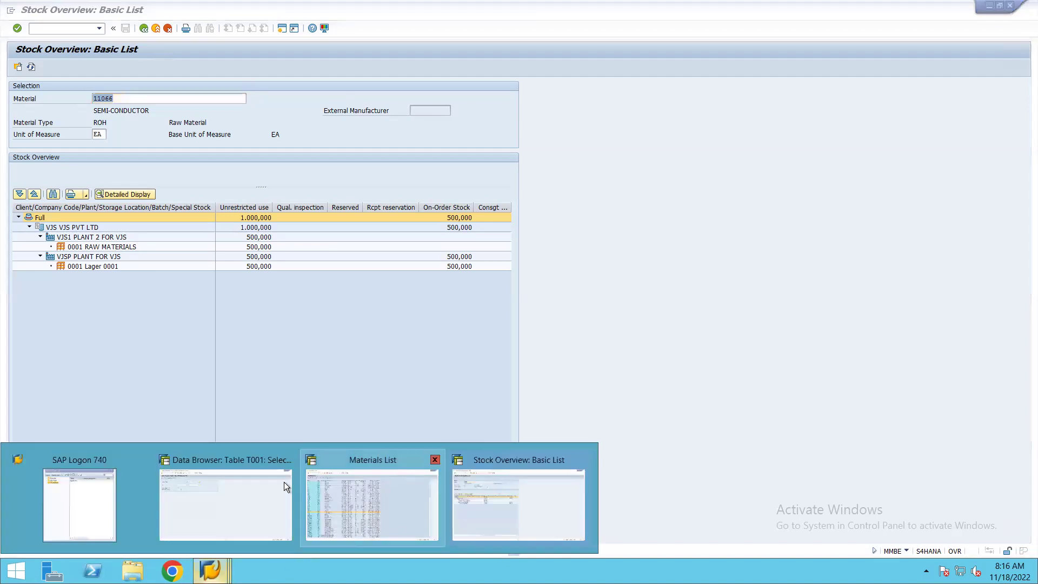
click(243, 490)
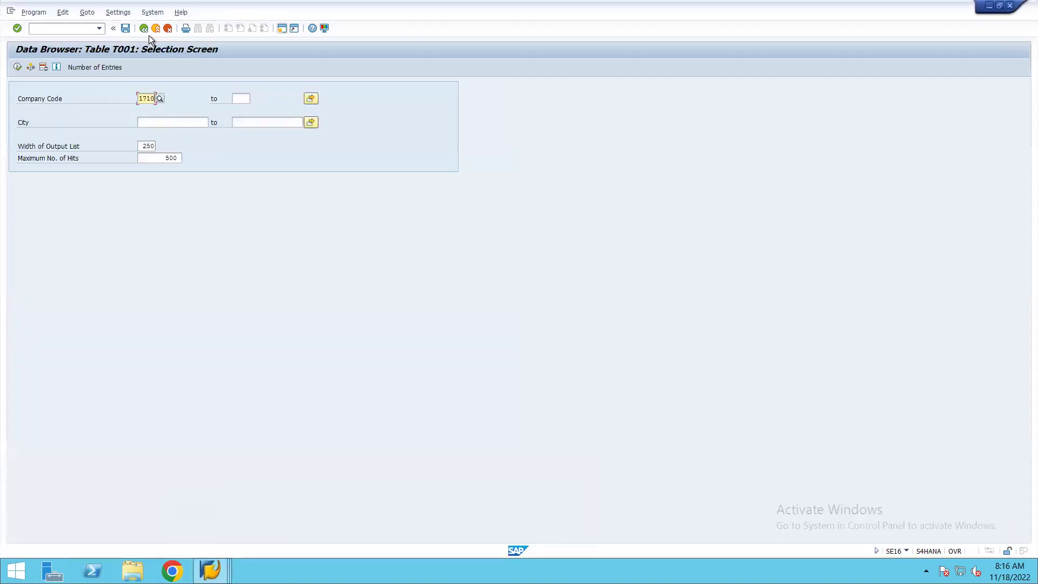
click(157, 28)
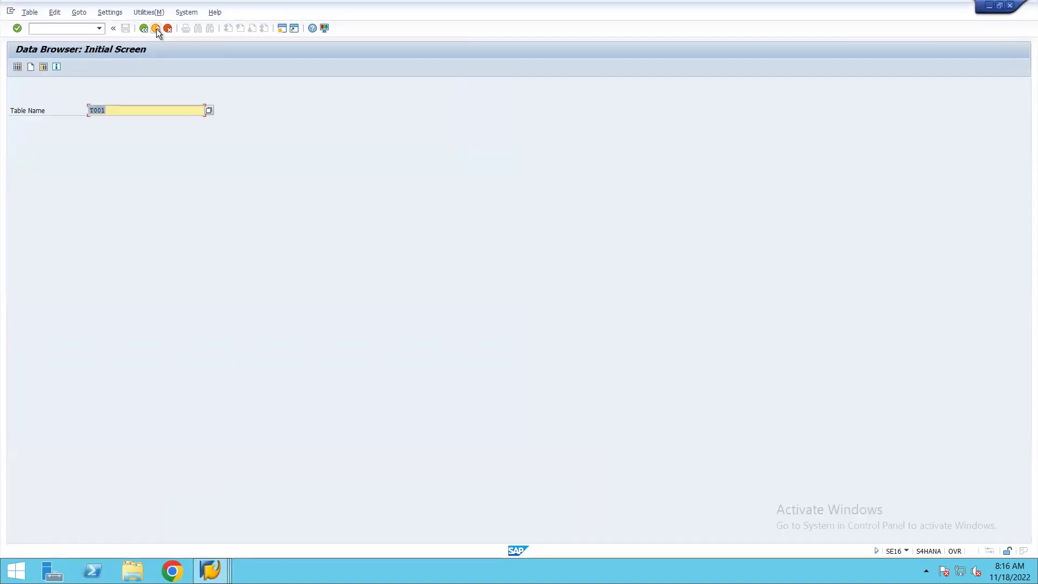
click(156, 28)
click(73, 28)
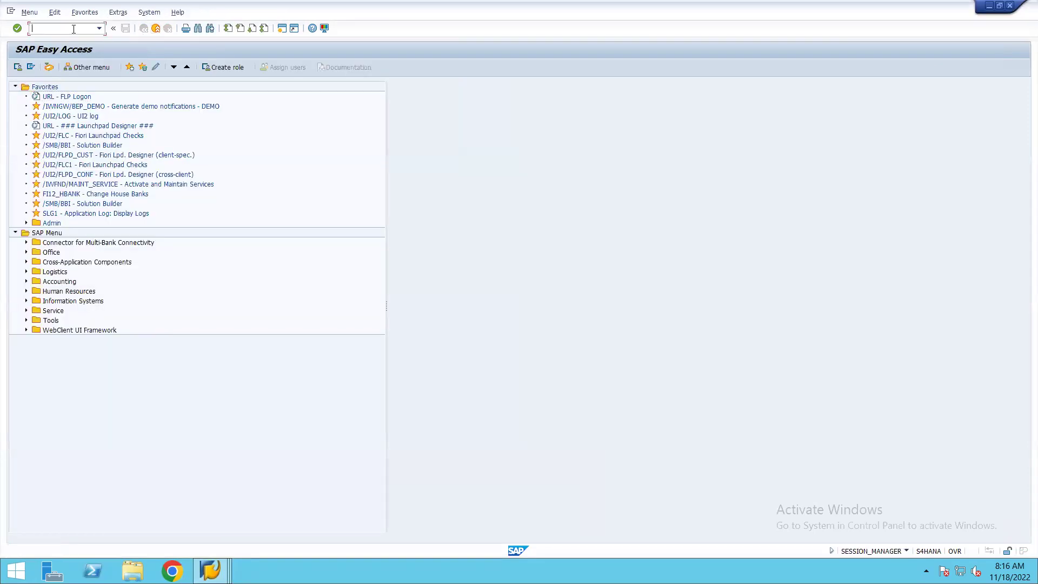
text(migo)
key(Return)
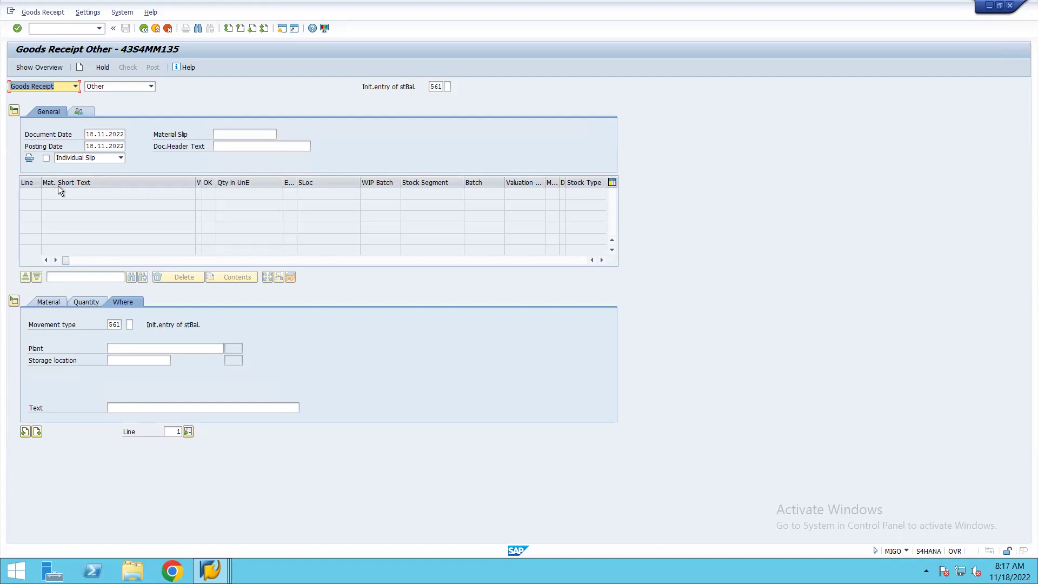
click(75, 87)
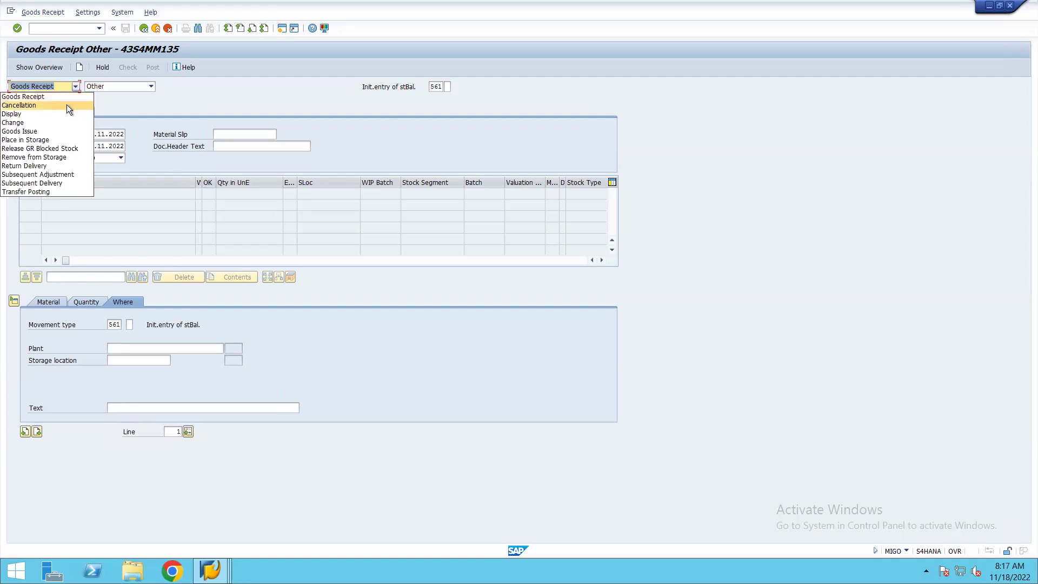
click(53, 193)
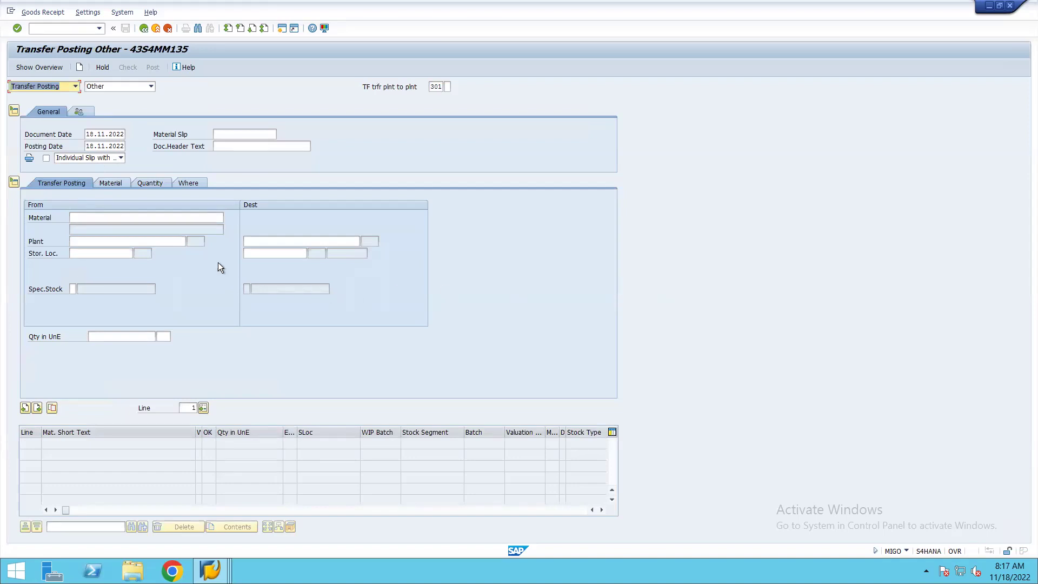
Look through the available movement types and choose 311, Transfer posting storage location (one-step).
key(F4)
click(187, 110)
click(440, 87)
click(447, 87)
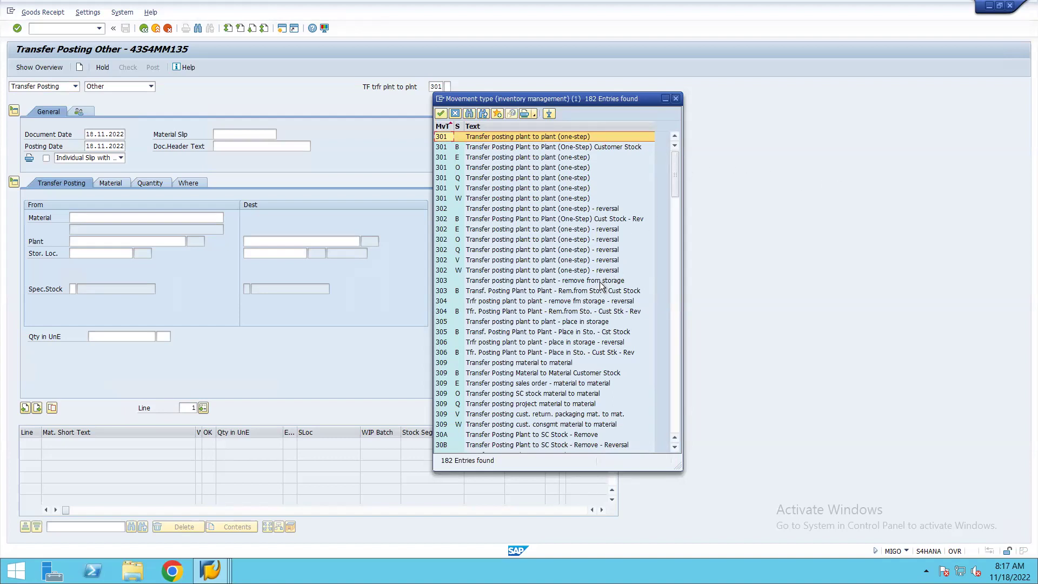
click(674, 448)
click(674, 448)
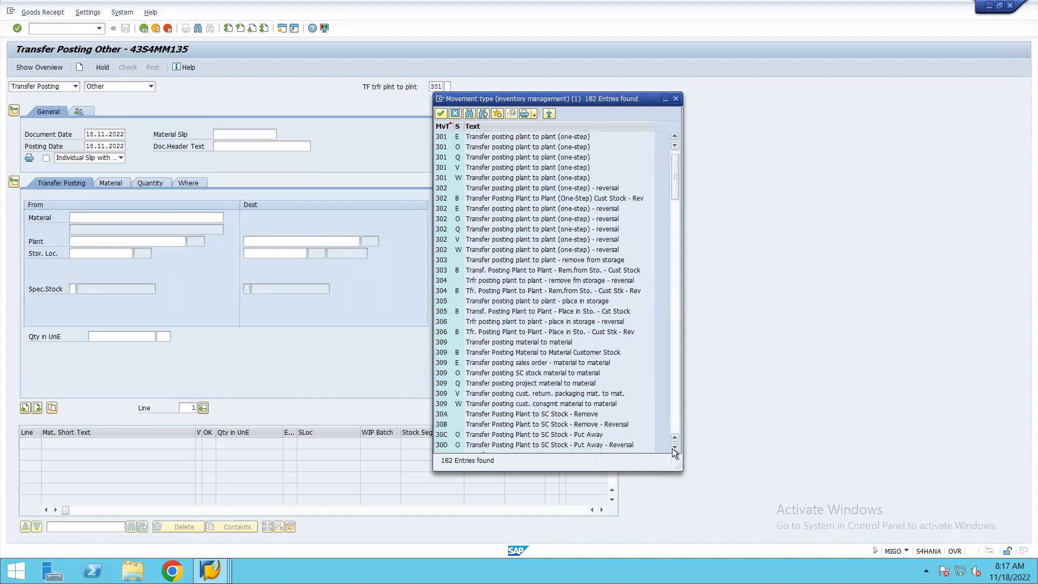
click(673, 448)
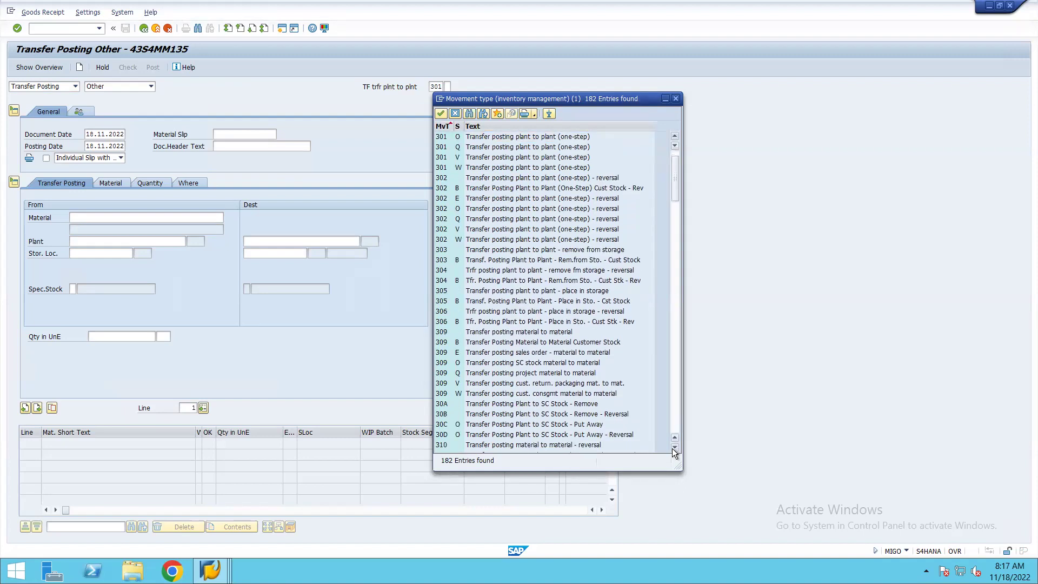
click(674, 447)
click(674, 448)
click(674, 447)
click(674, 447)
click(674, 447)
click(674, 448)
click(674, 447)
click(674, 447)
click(674, 448)
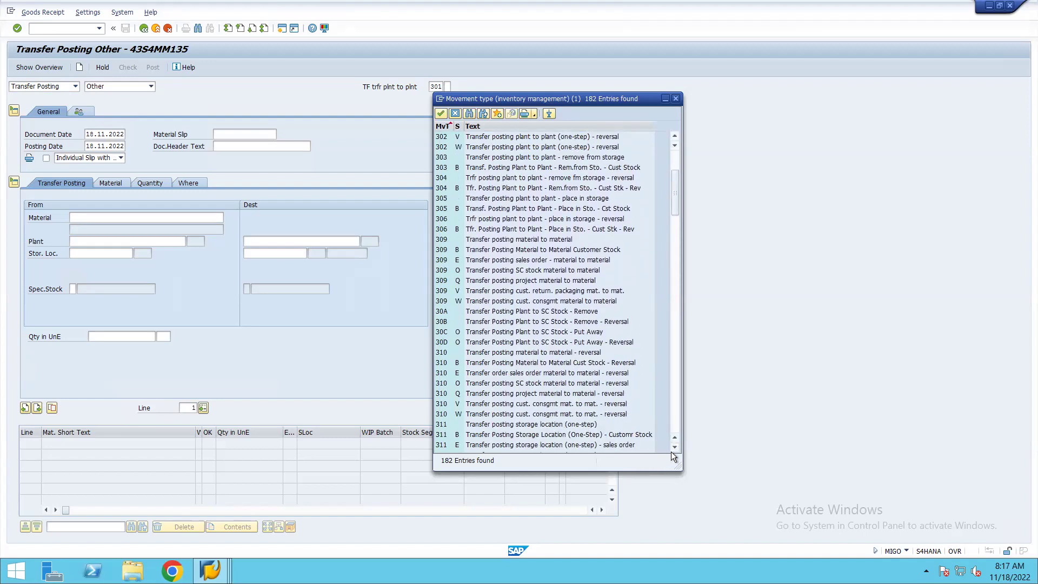
click(674, 447)
click(674, 447)
click(674, 448)
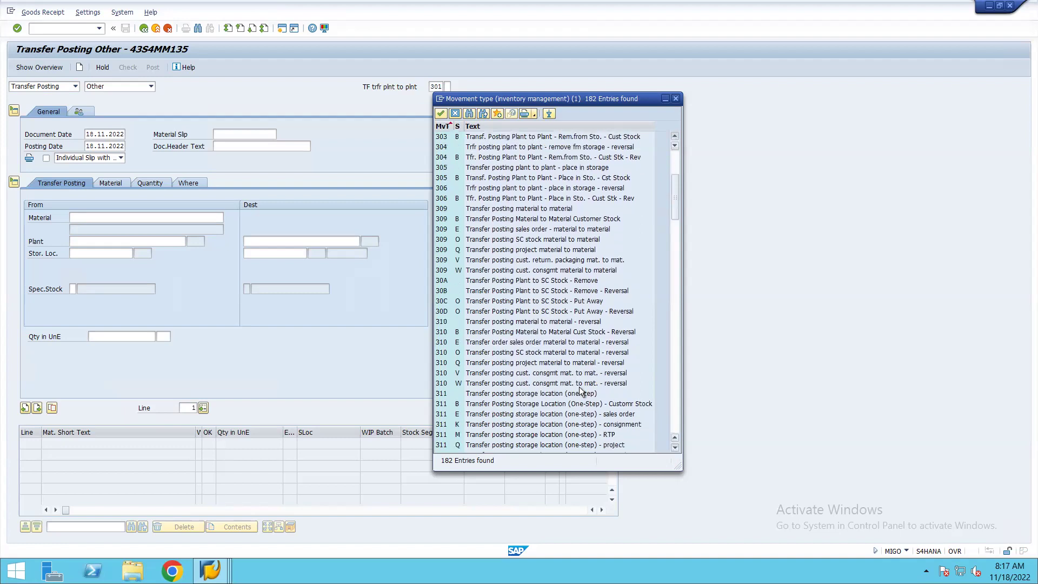
click(676, 450)
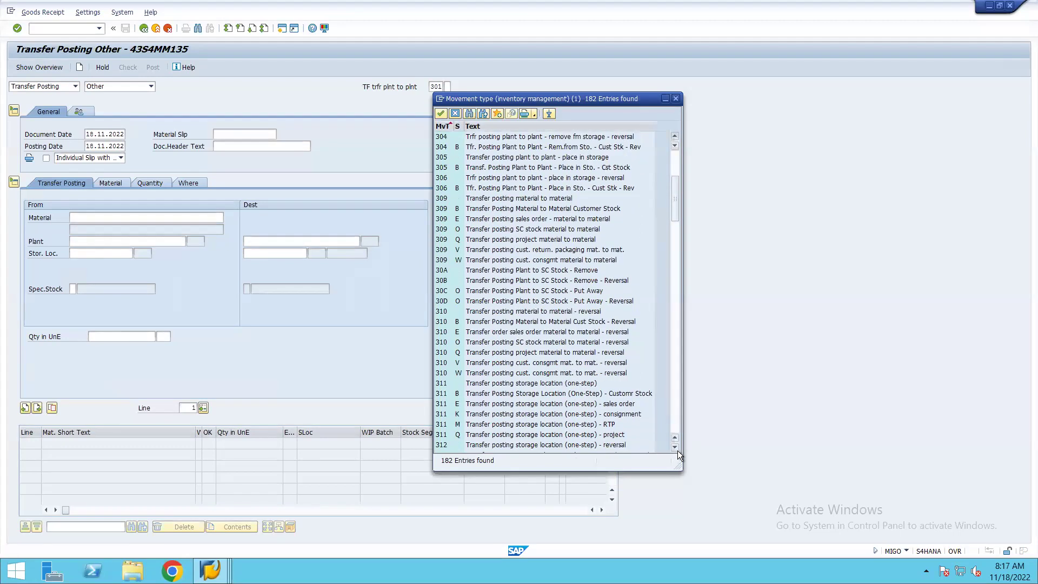
click(677, 450)
click(677, 449)
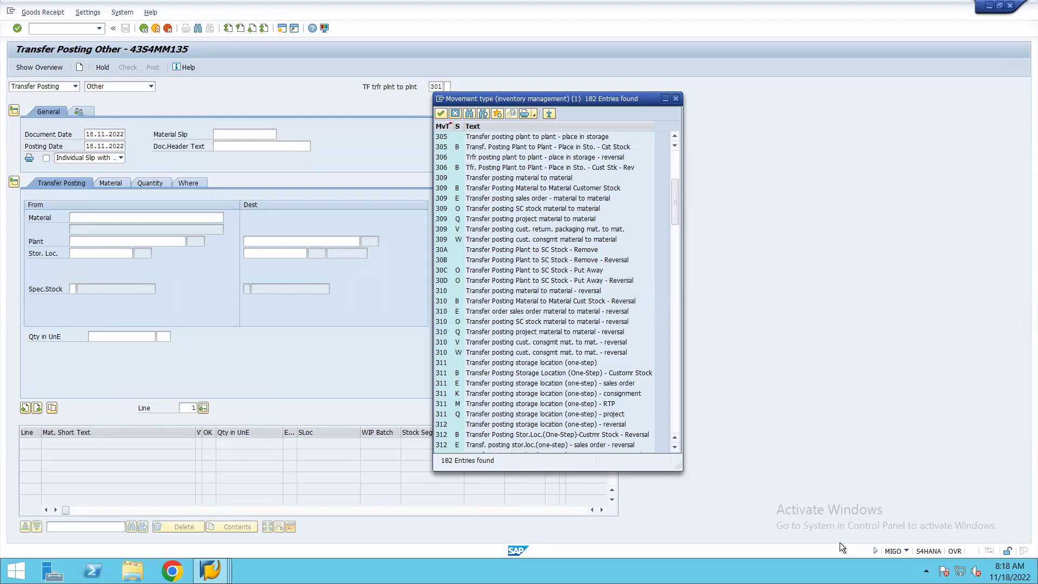
click(672, 448)
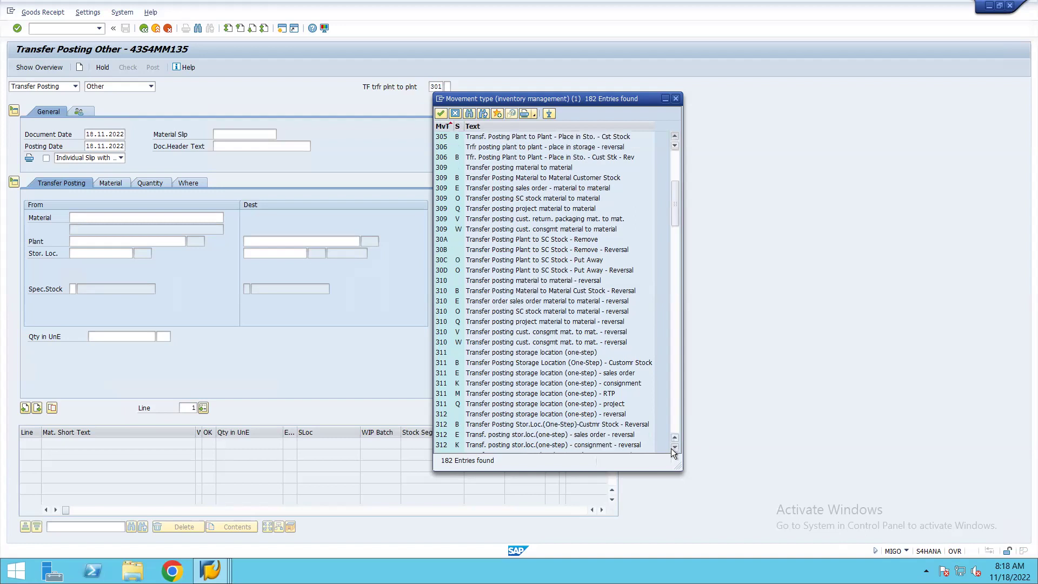
drag(671, 448, 670, 449)
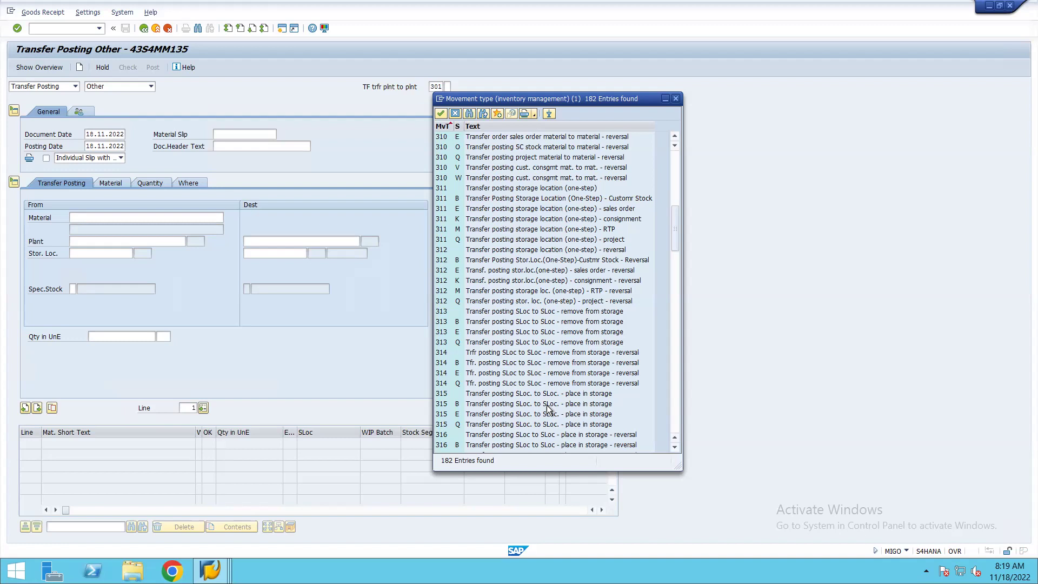
double_click(538, 190)
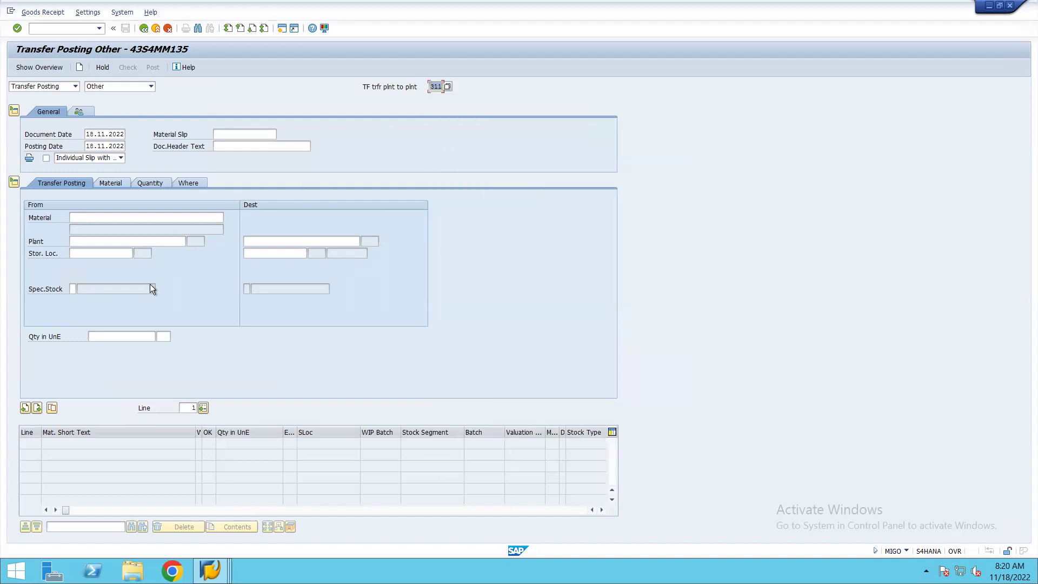
Enter material 11066, SEMI-CONDUCTOR, as the source material of the transfer posting.
click(120, 221)
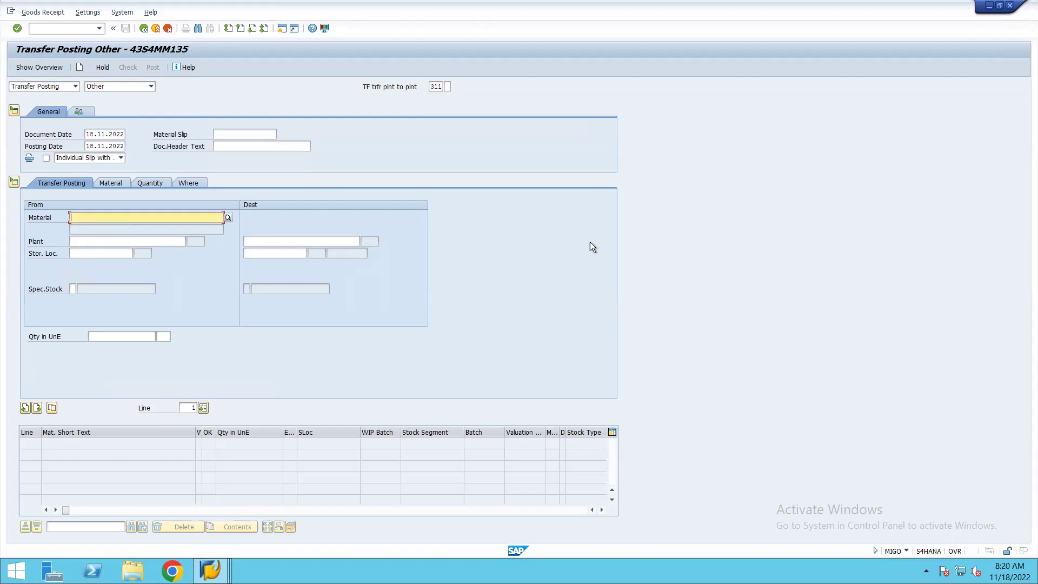
text(110)
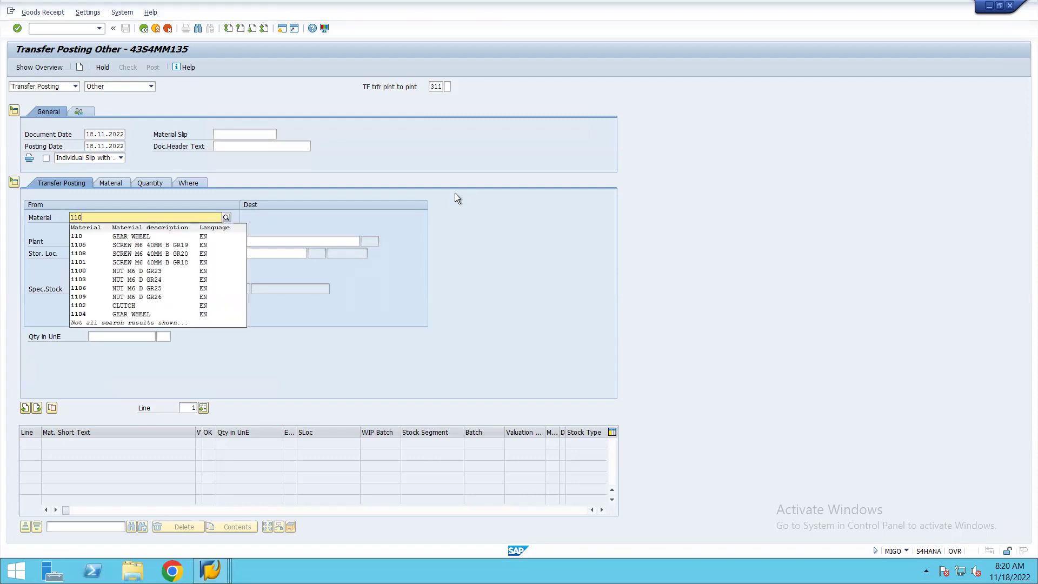
text(66)
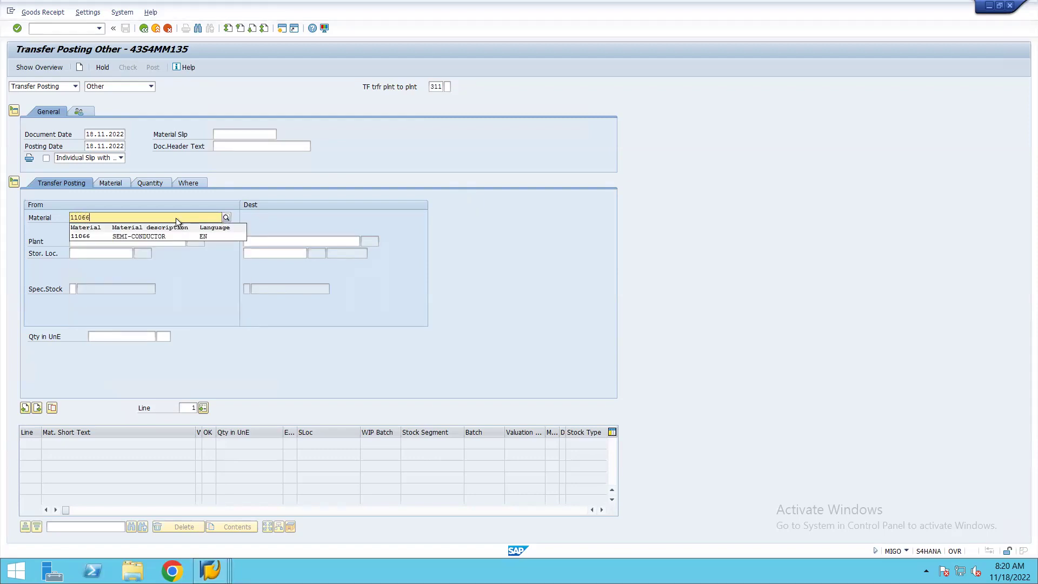
click(164, 239)
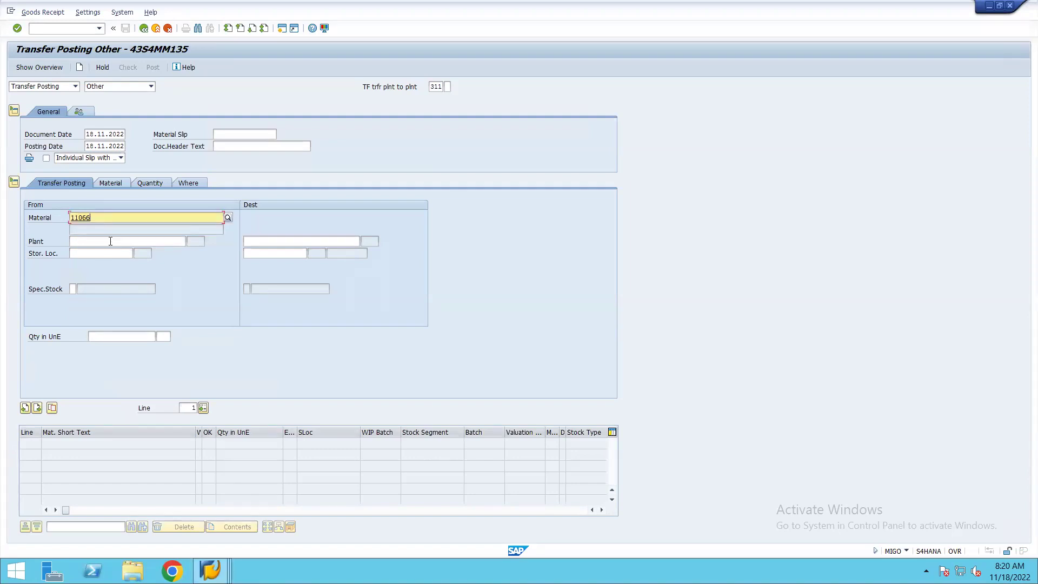
Check the stock overview session for the plants holding material 11066, and return to the transfer posting.
click(110, 241)
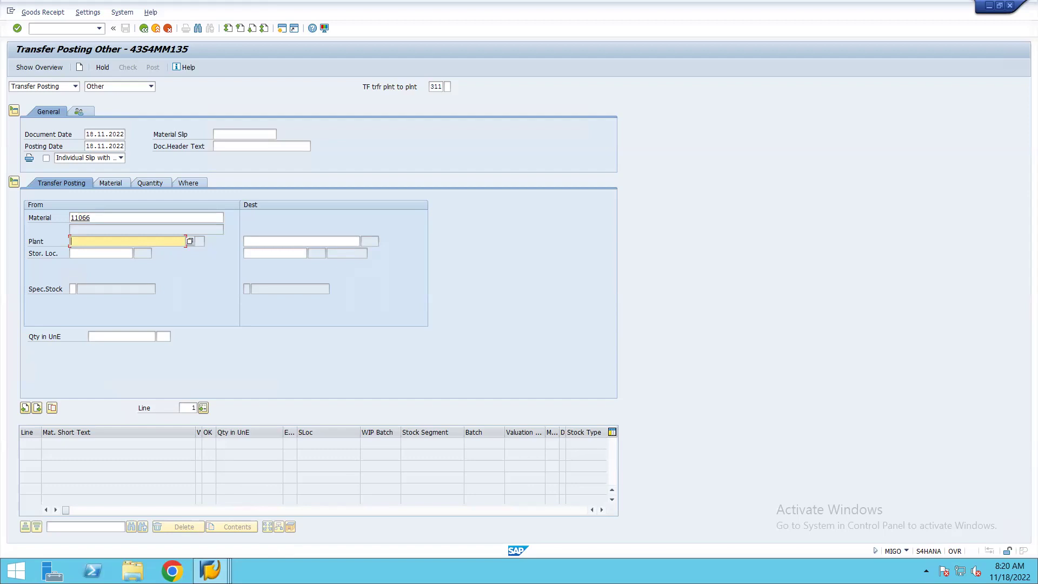
click(225, 567)
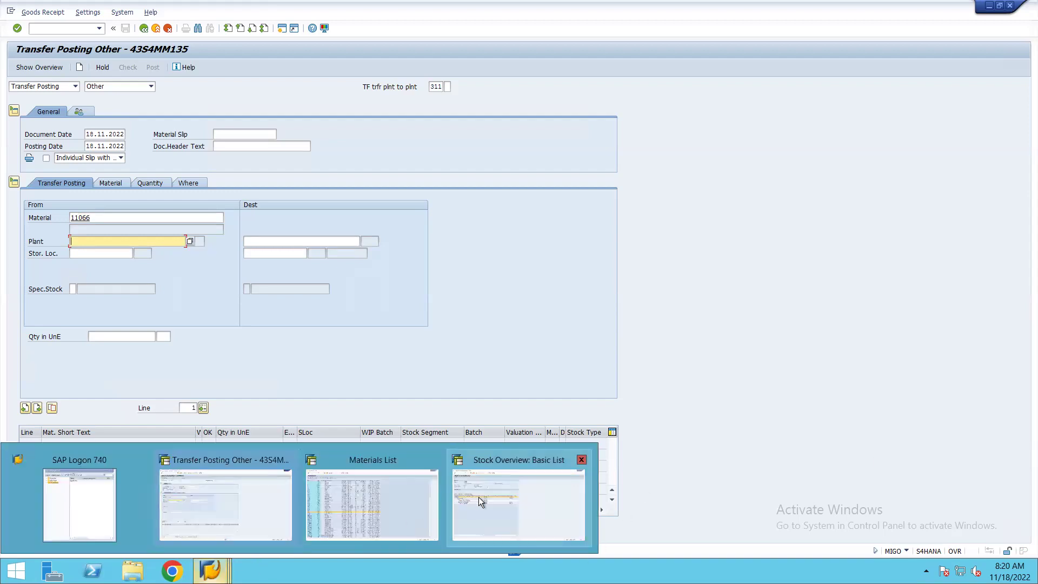
mouse_move(479, 497)
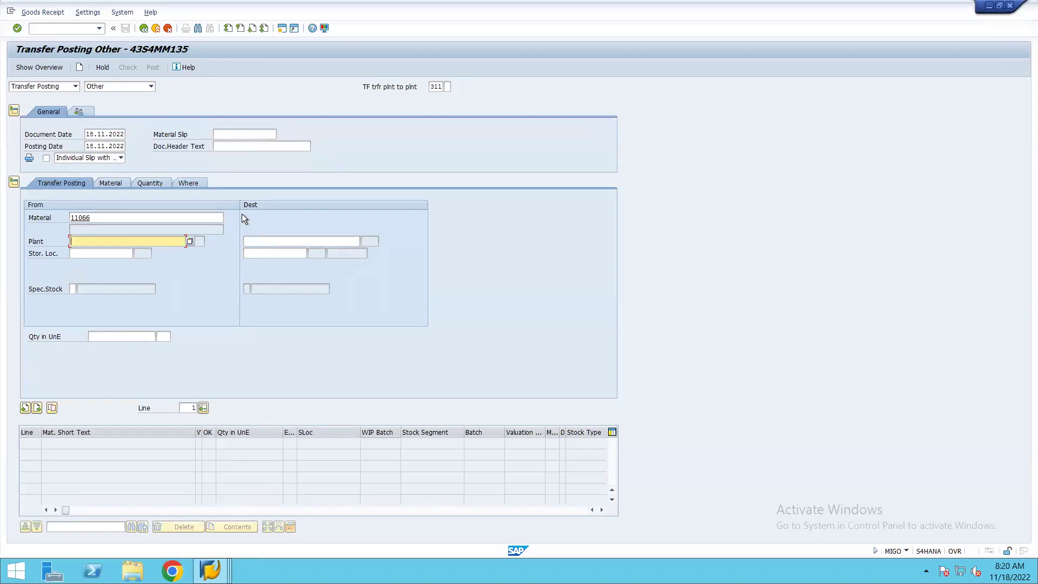
Set the movement type to 301, Transfer posting plant to plant (one-step).
click(439, 87)
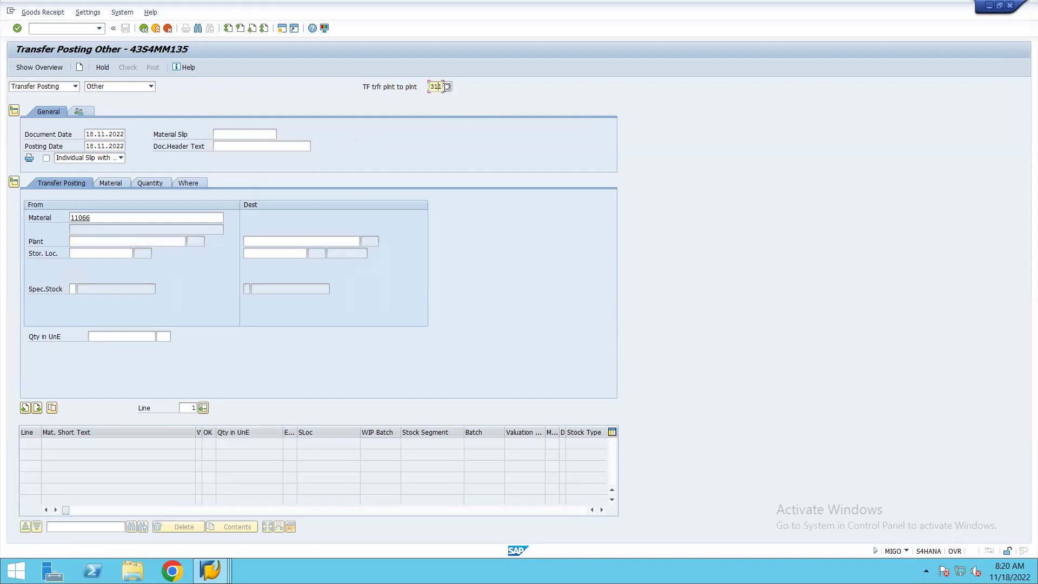
click(447, 87)
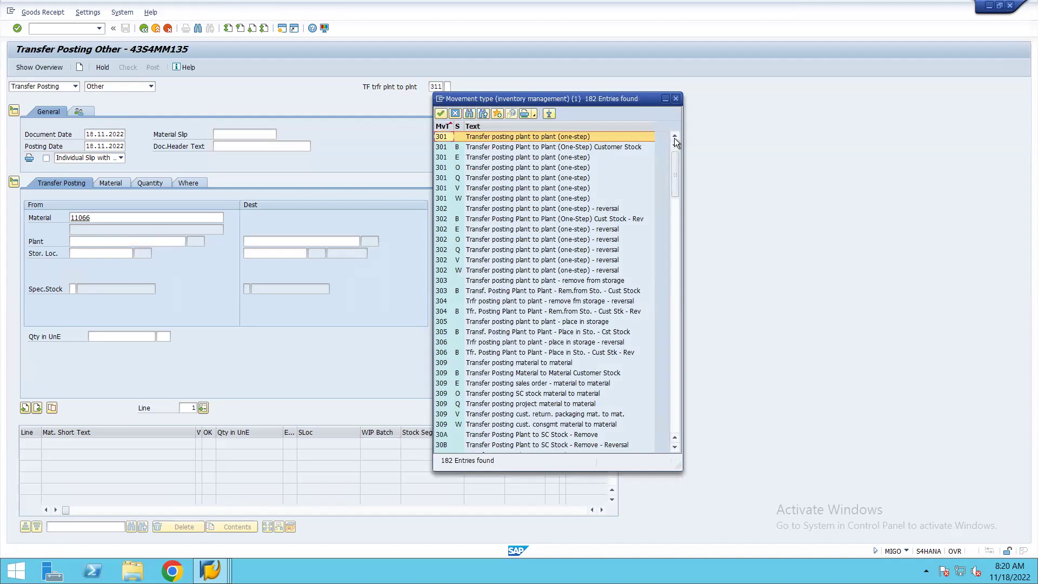
double_click(496, 139)
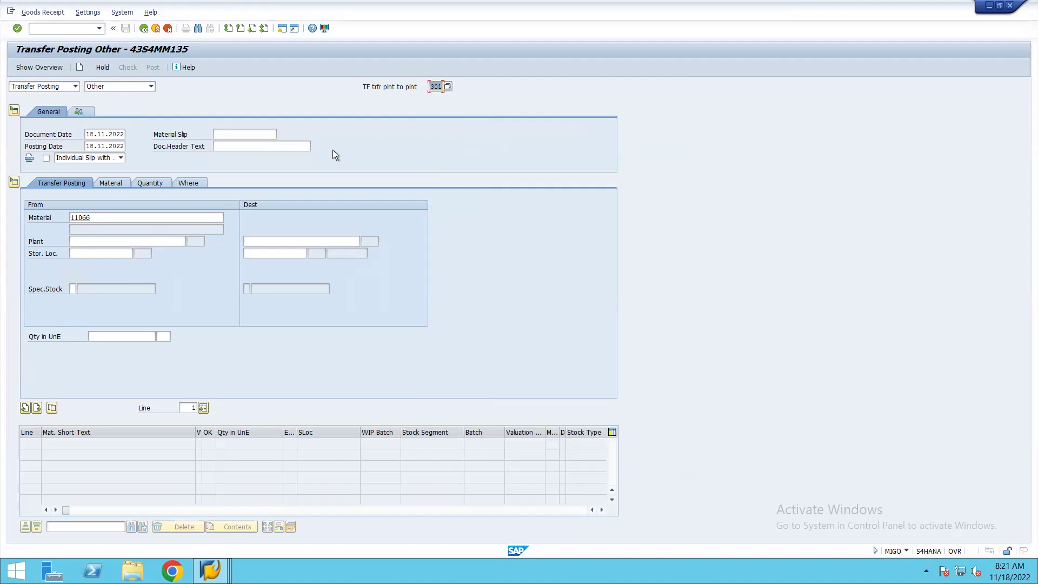
Enter VJS1 as the source plant of the transfer posting.
click(113, 242)
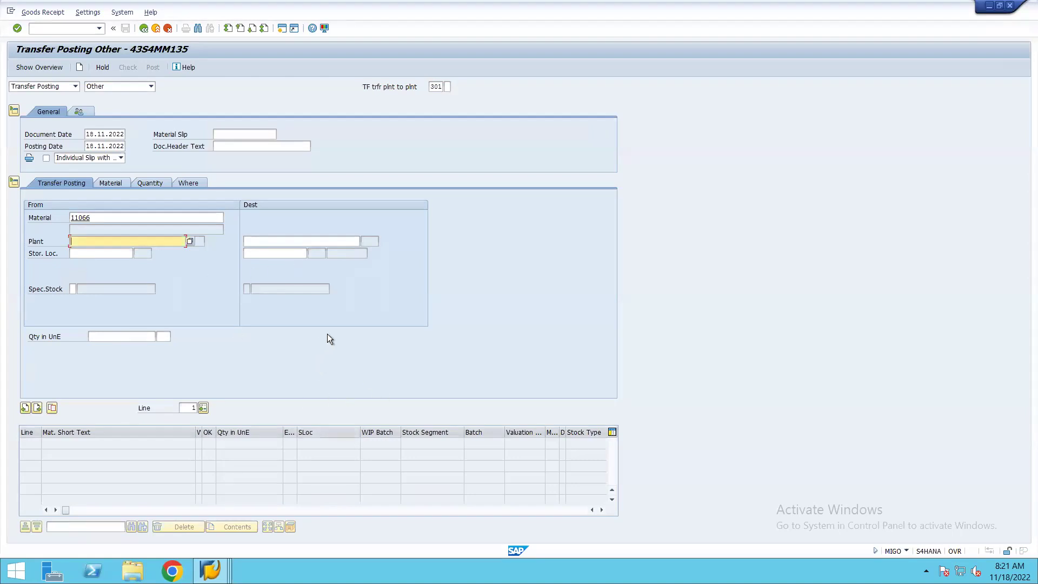
text(vis1)
Recheck both plants in the stock overview session, and enter VJSP as the destination plant of the transfer posting.
click(259, 243)
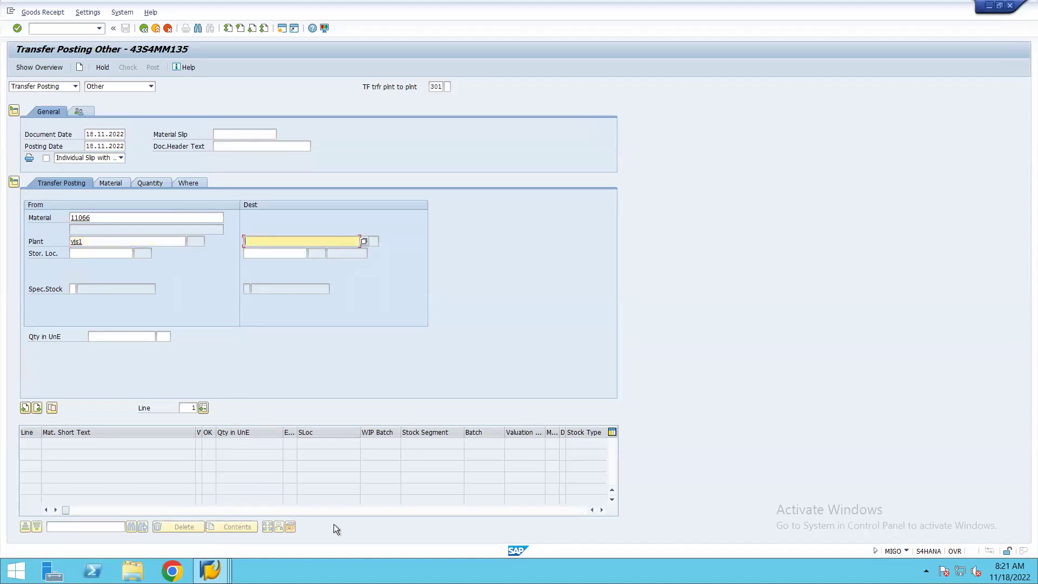
click(221, 570)
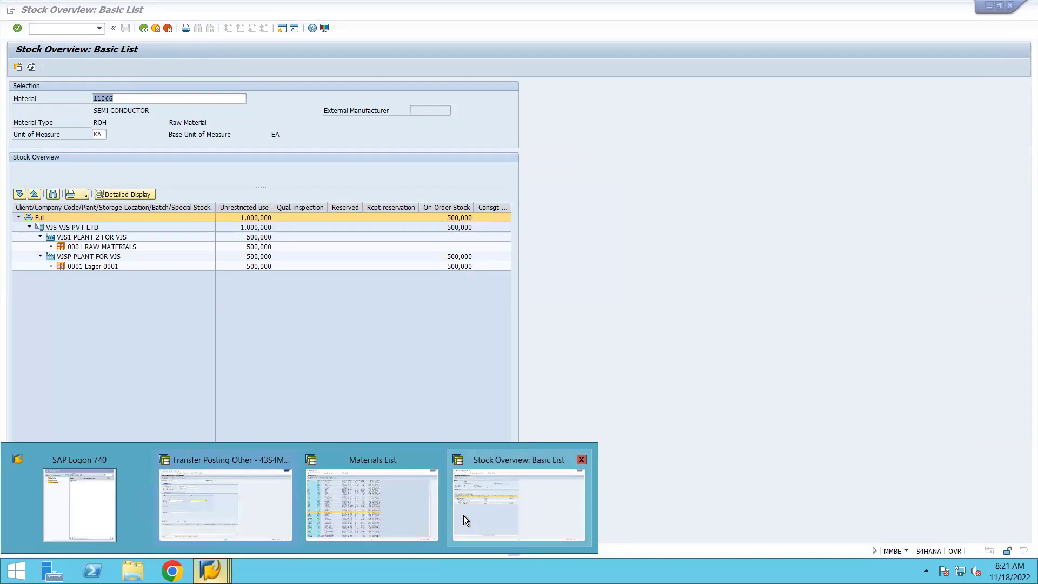
click(463, 514)
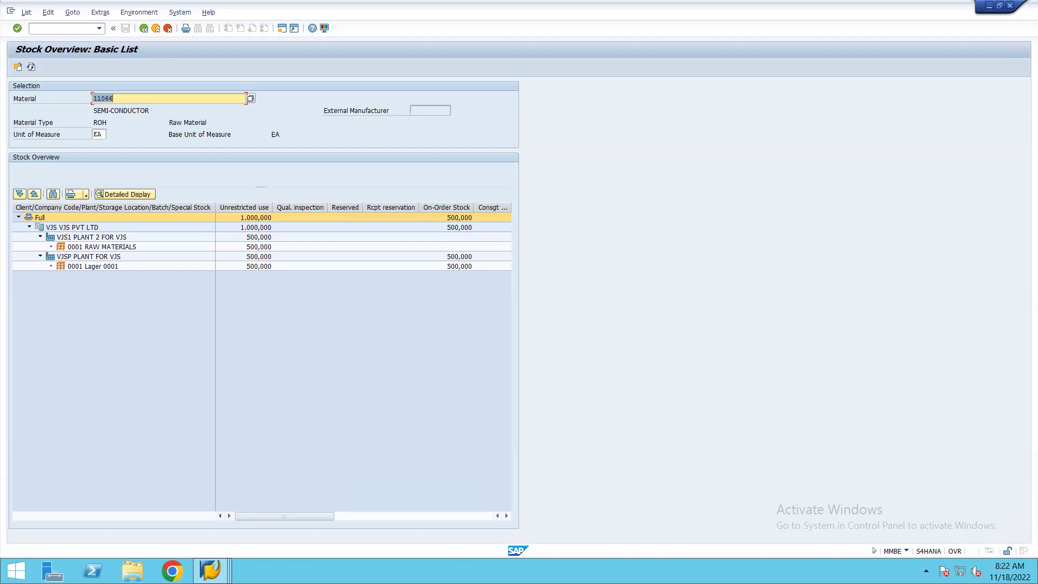
mouse_move(210, 570)
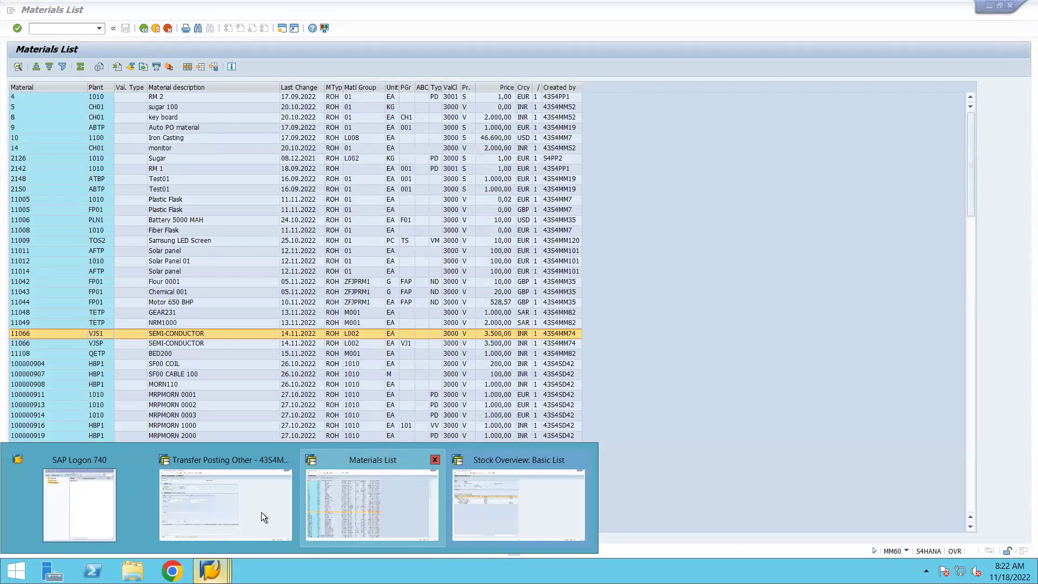
click(261, 512)
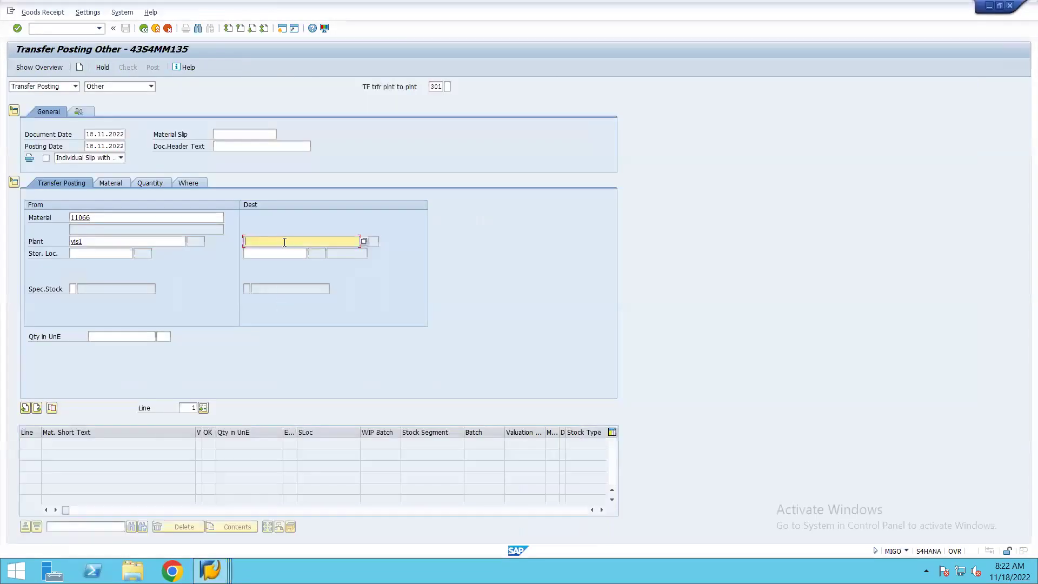
text(visp)
click(124, 252)
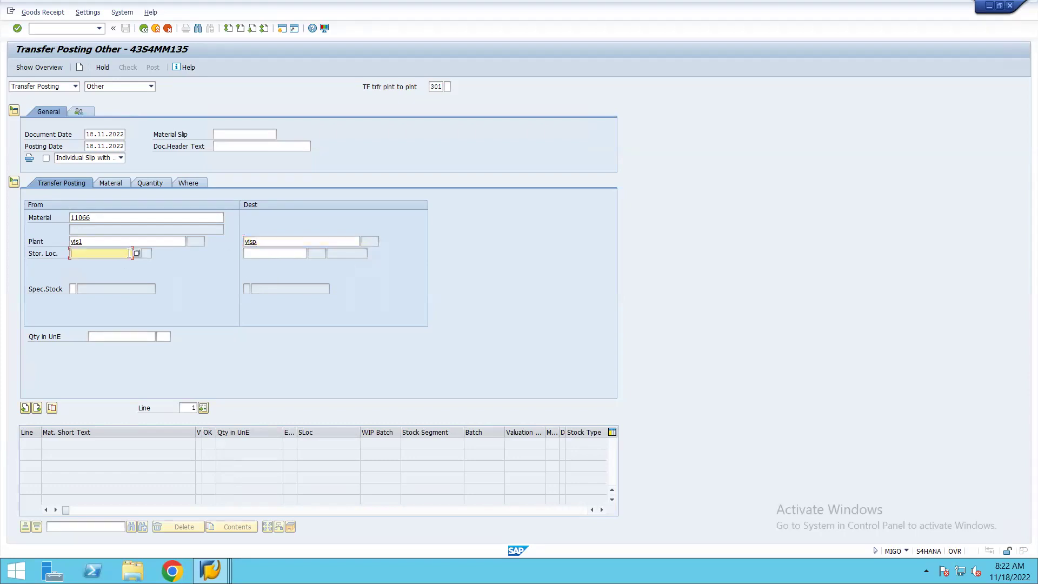
Enter storage location 0001 for both the source and the destination plant, and confirm the item entry including the default values tip.
text(001)
click(283, 257)
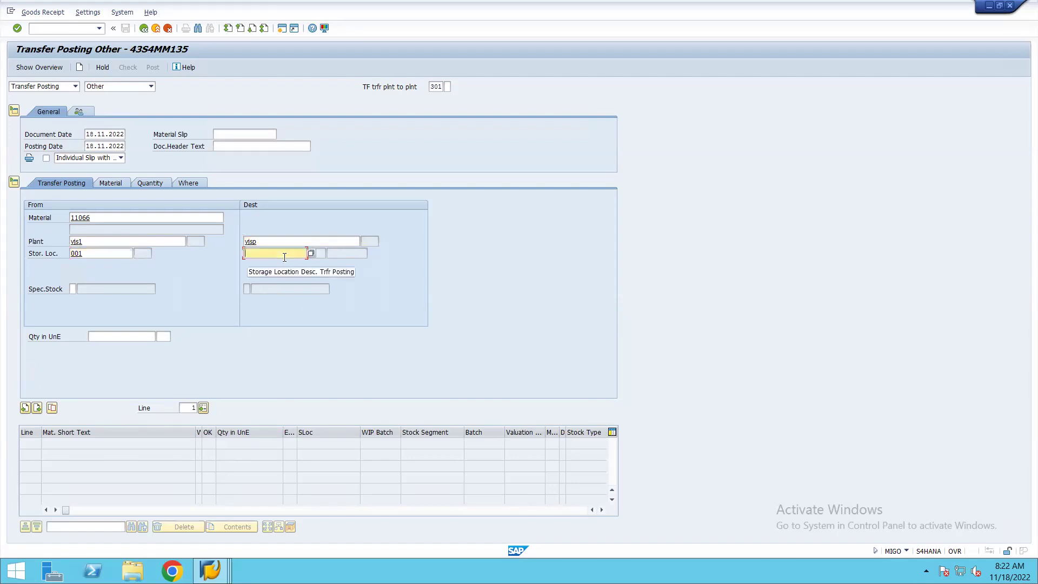
text(001)
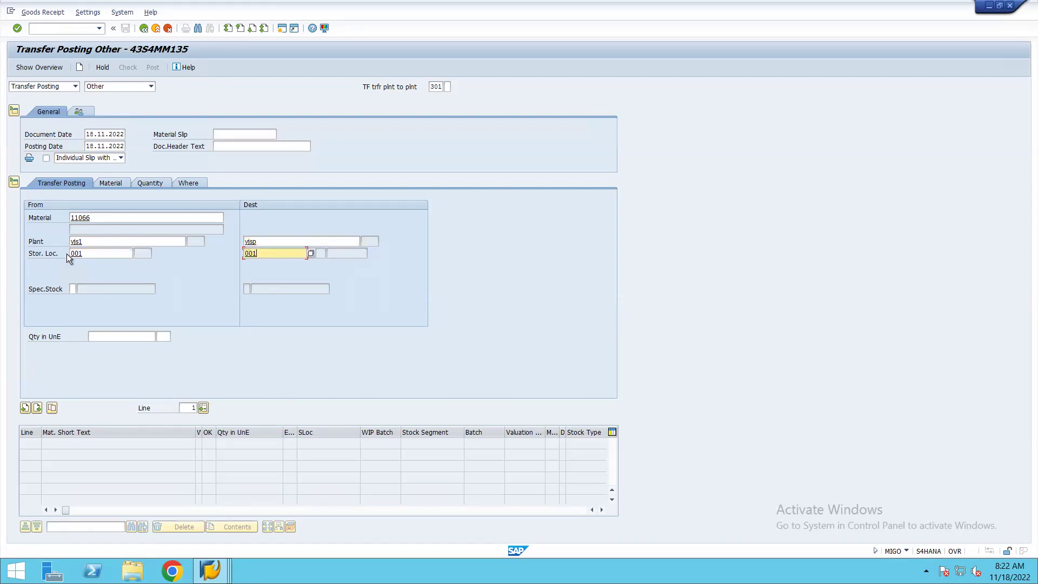
click(72, 253)
text(0)
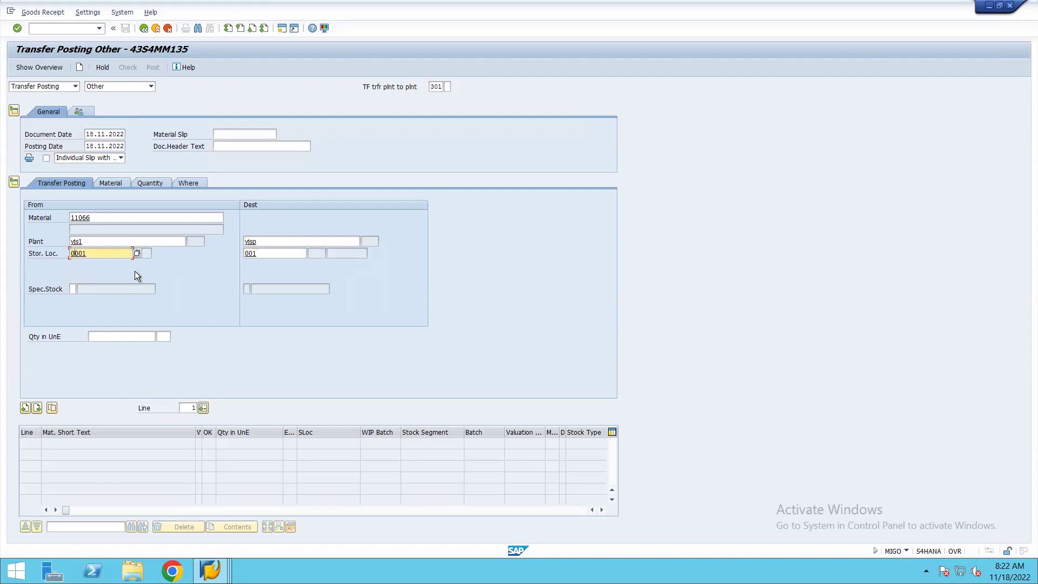
click(251, 253)
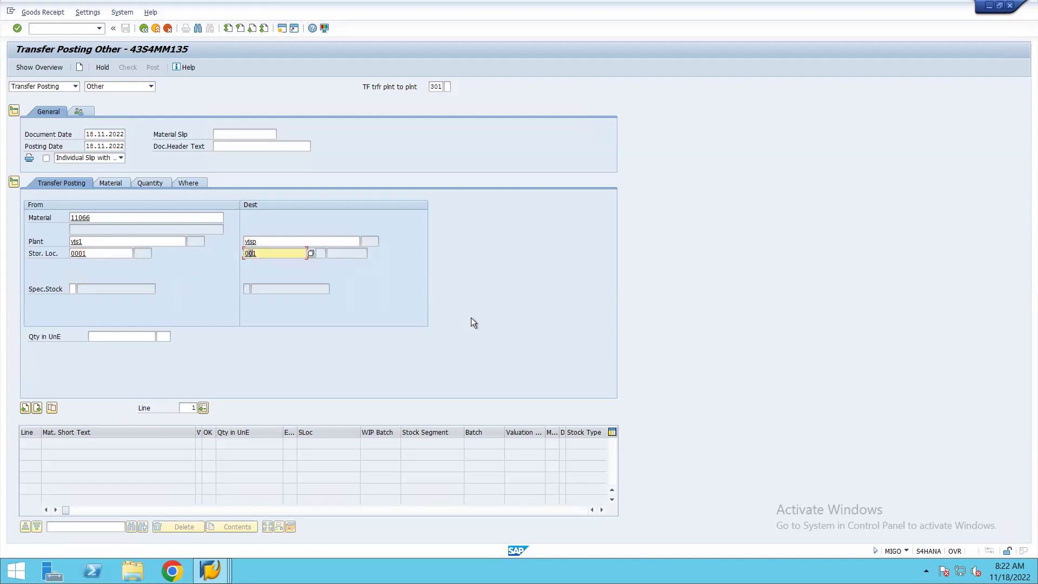
text(0)
key(Return)
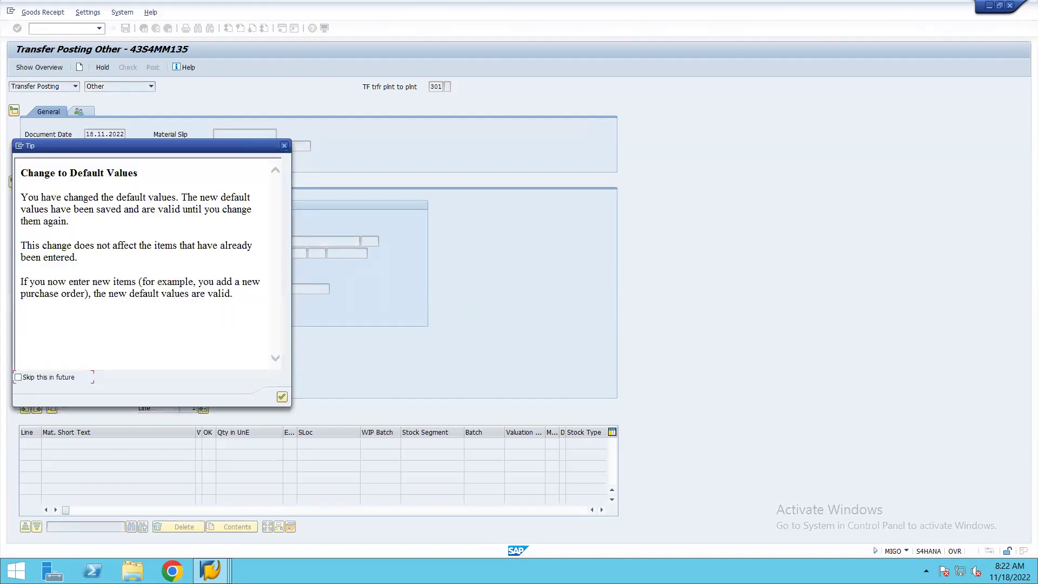
click(282, 397)
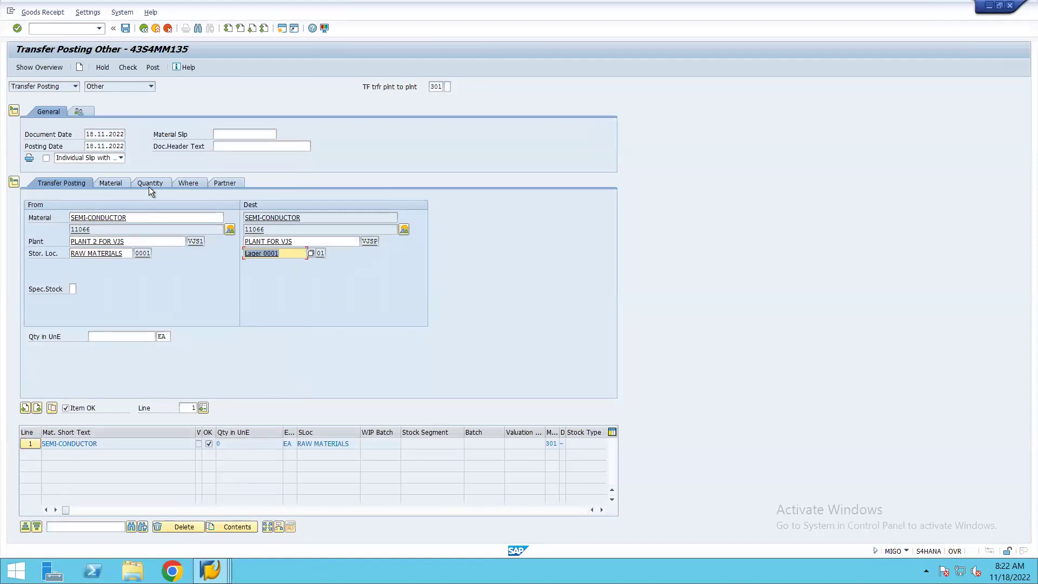
Set the item's quantity in unit of entry to 25.
click(116, 183)
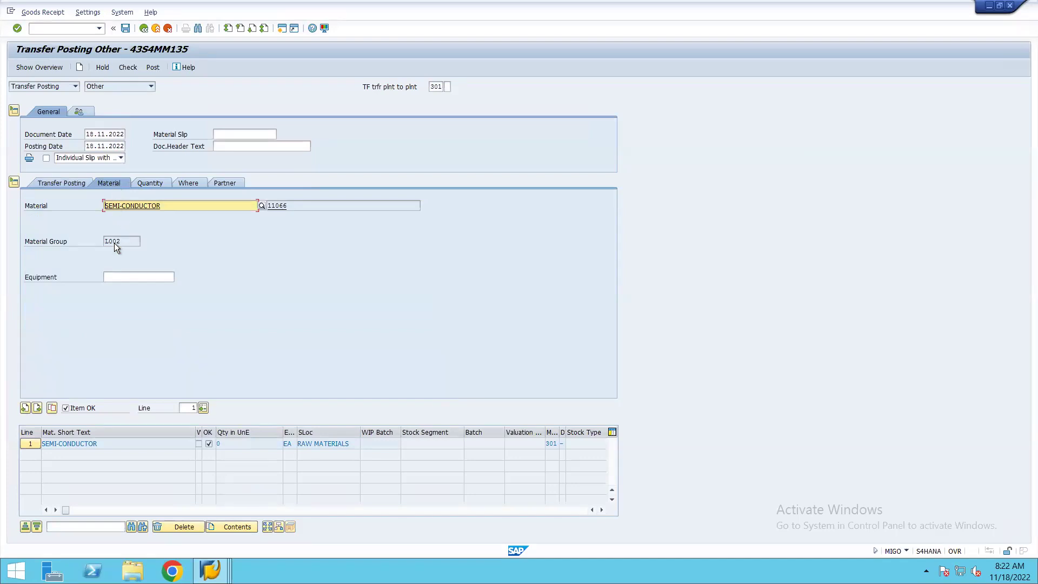
click(141, 184)
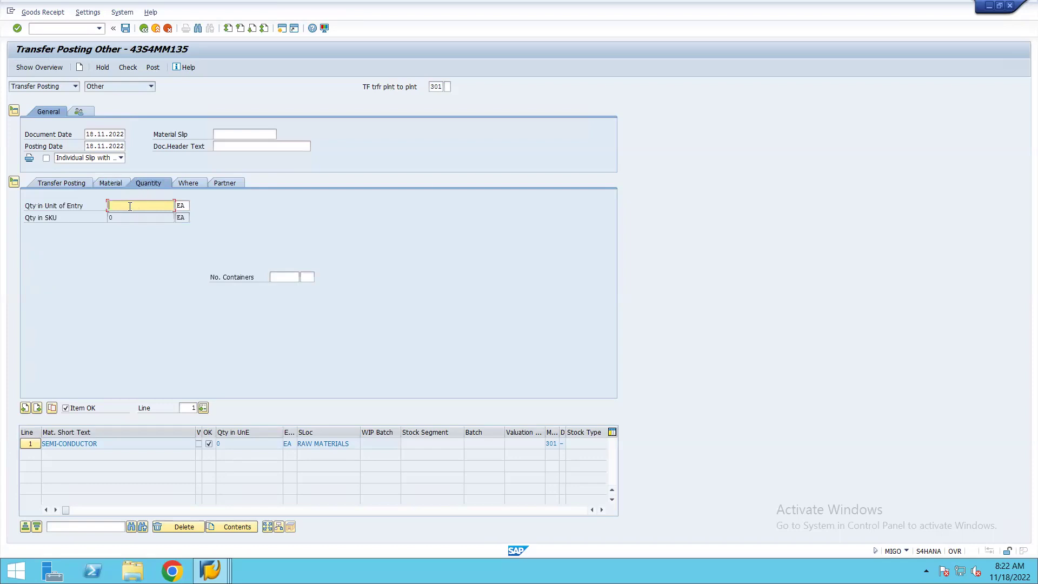
text(25)
Review the item's location, partner and transfer details, and check and post the transfer posting.
click(185, 182)
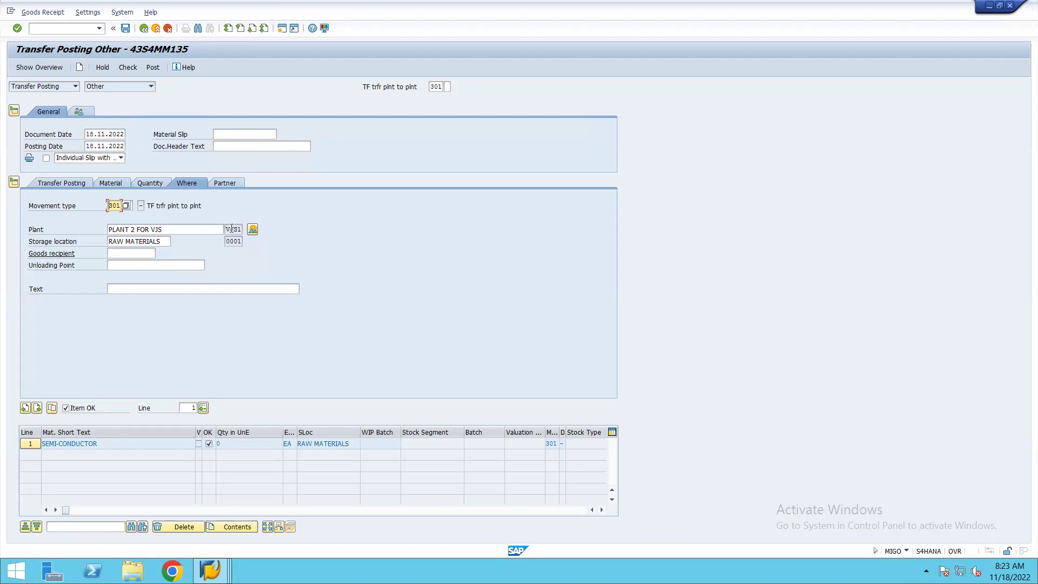
click(219, 184)
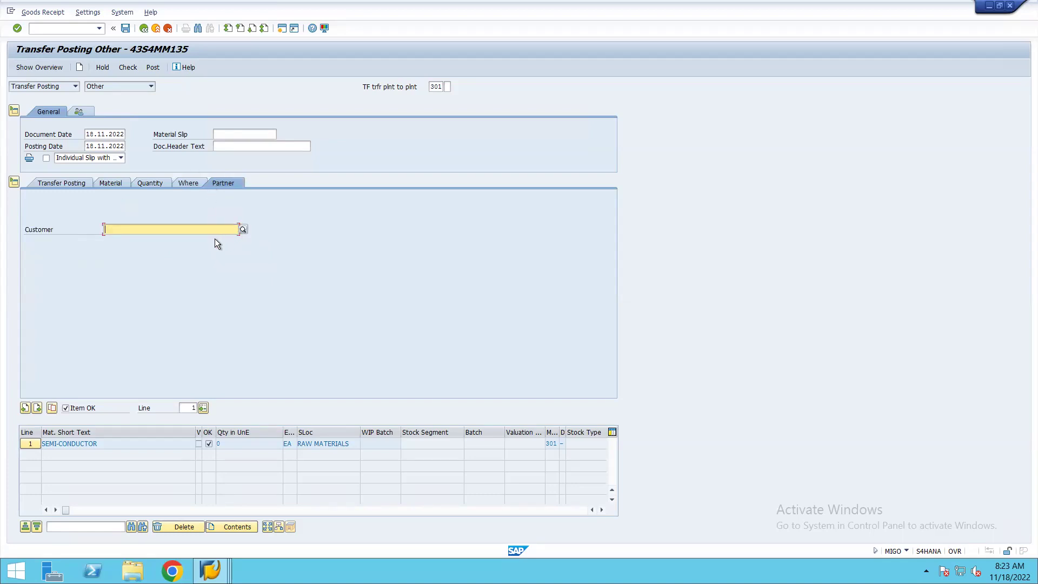
click(64, 182)
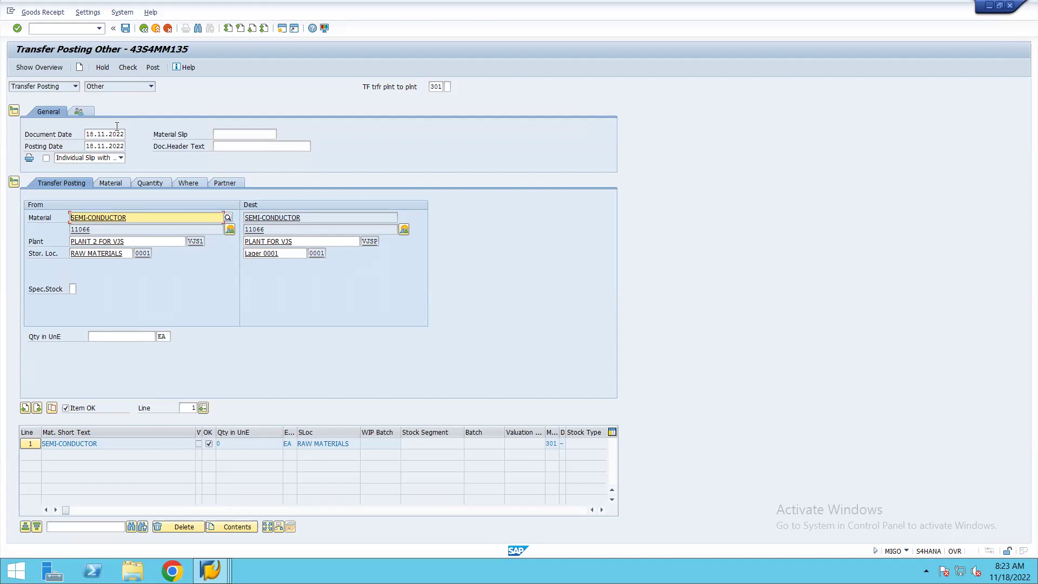
click(134, 69)
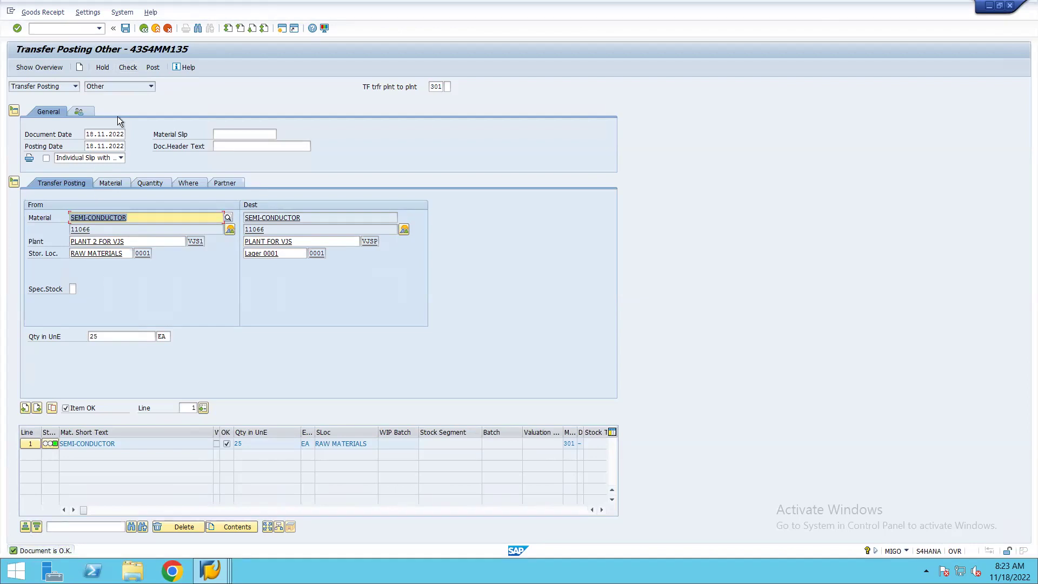
click(154, 68)
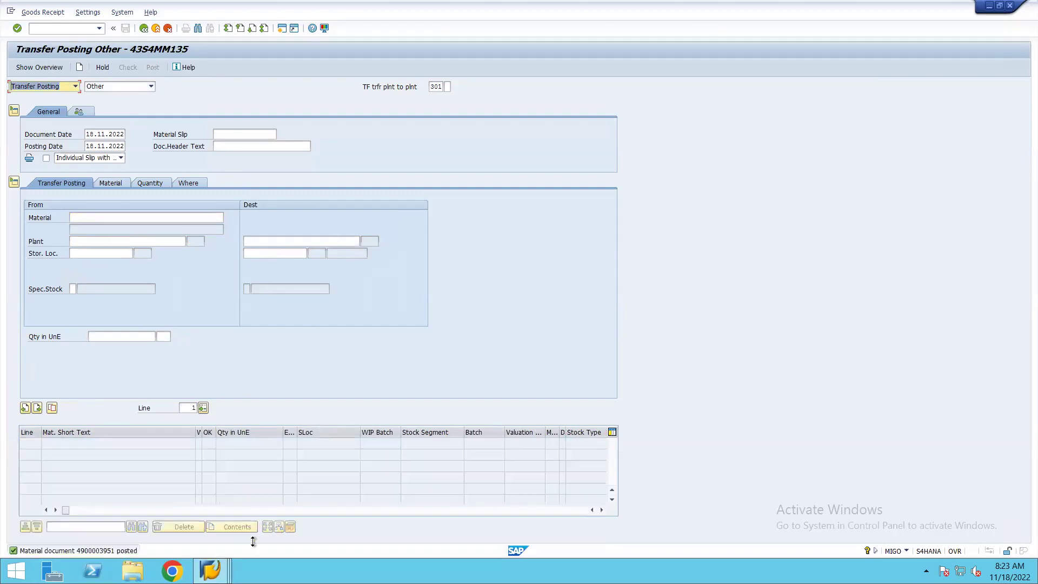
Switch to the stock overview session and refresh the stock list of material 11066.
mouse_move(222, 567)
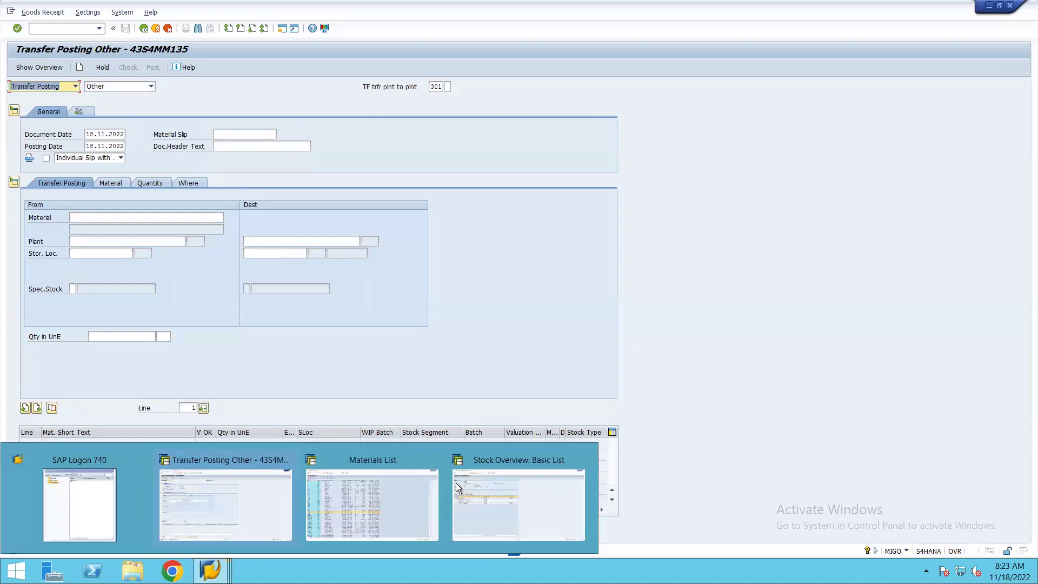
click(491, 472)
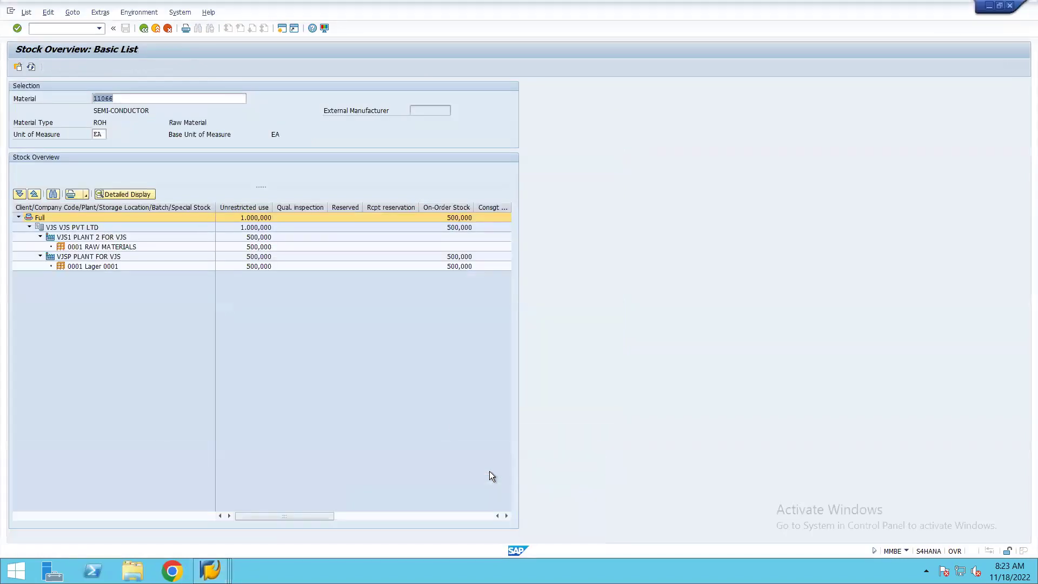
click(31, 67)
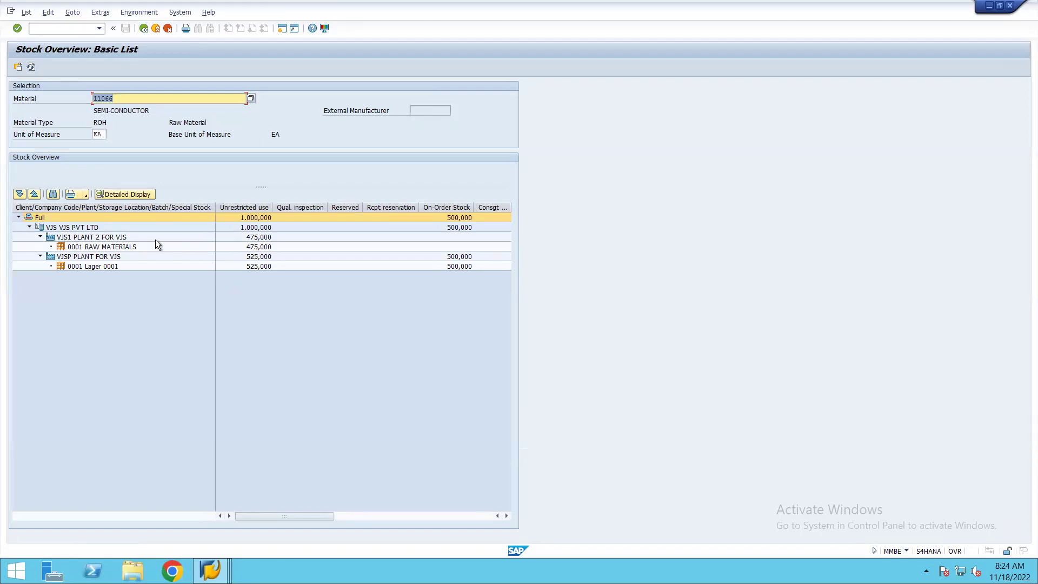
View the stock details by stock type for plant VJS1, and close them.
click(136, 239)
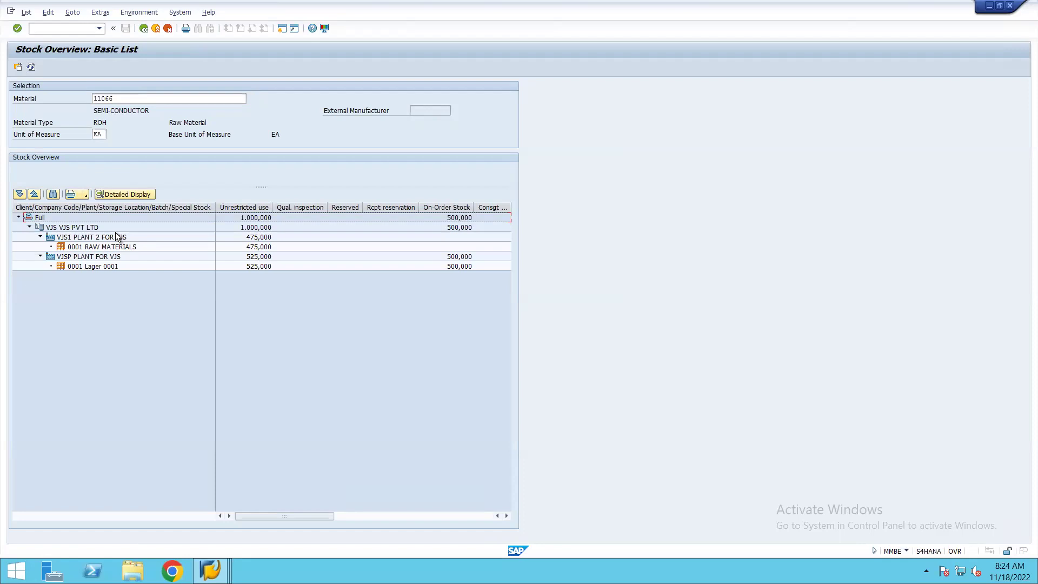
click(119, 238)
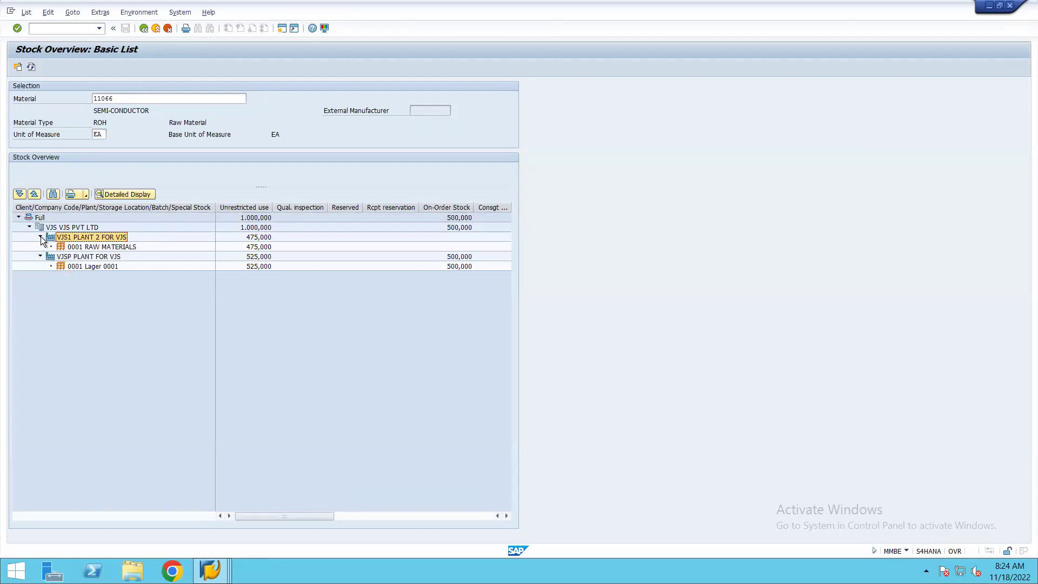
click(41, 237)
click(41, 237)
click(53, 240)
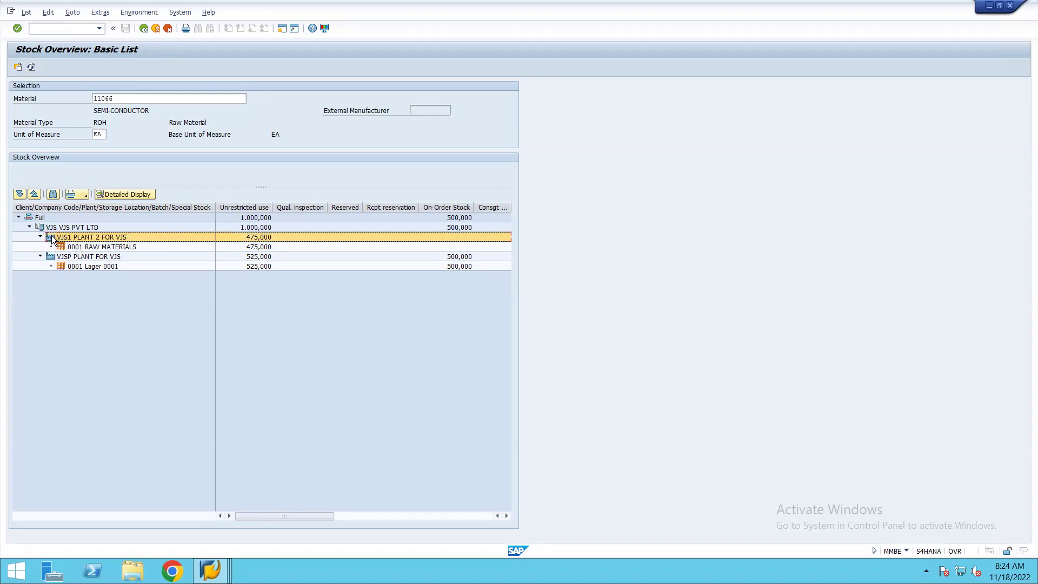
double_click(52, 238)
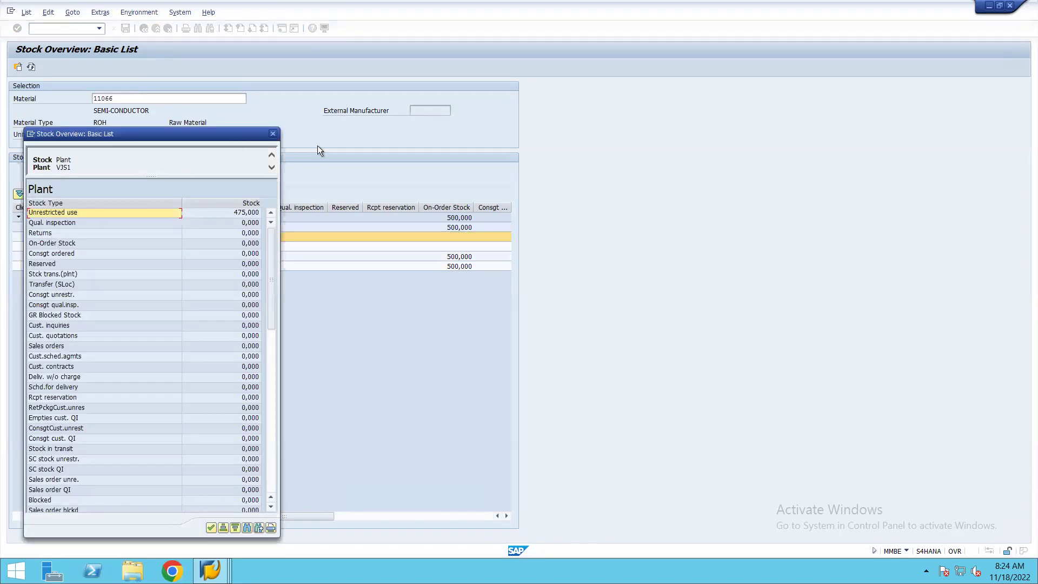
click(481, 153)
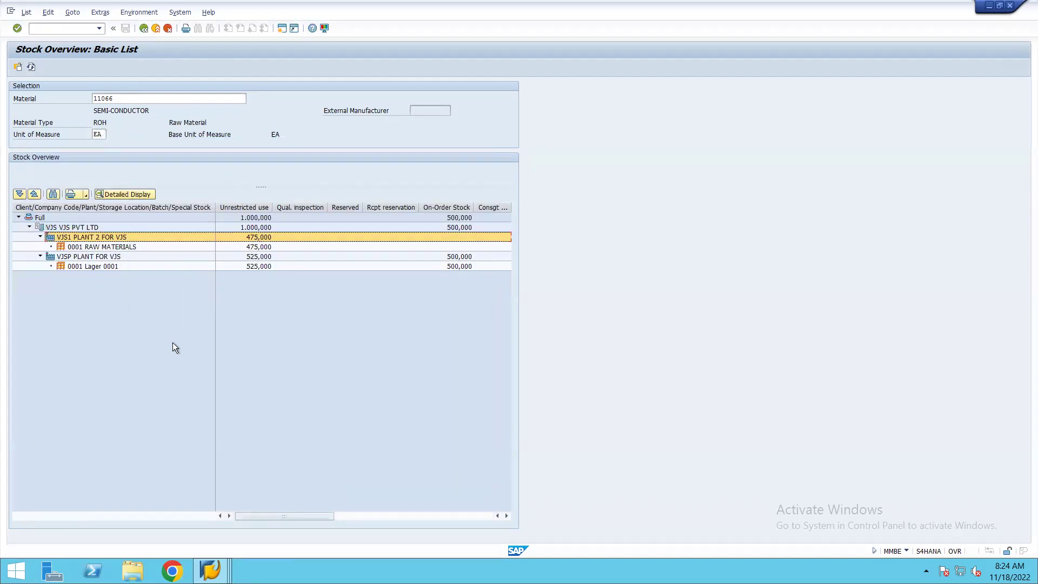
Examine the material movements of 11066 in plant VJS1, and return to the stock overview.
click(143, 13)
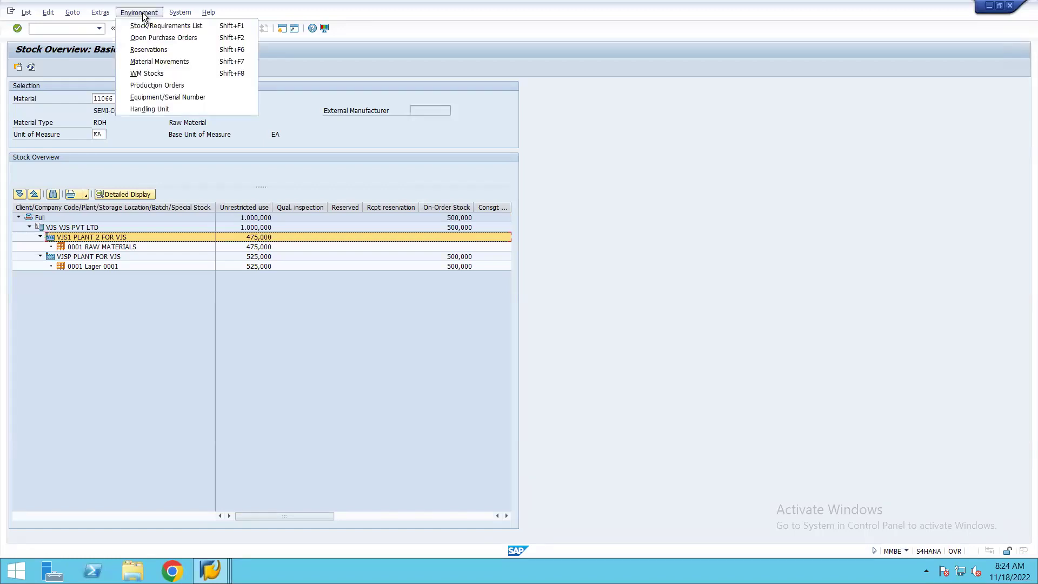
click(143, 62)
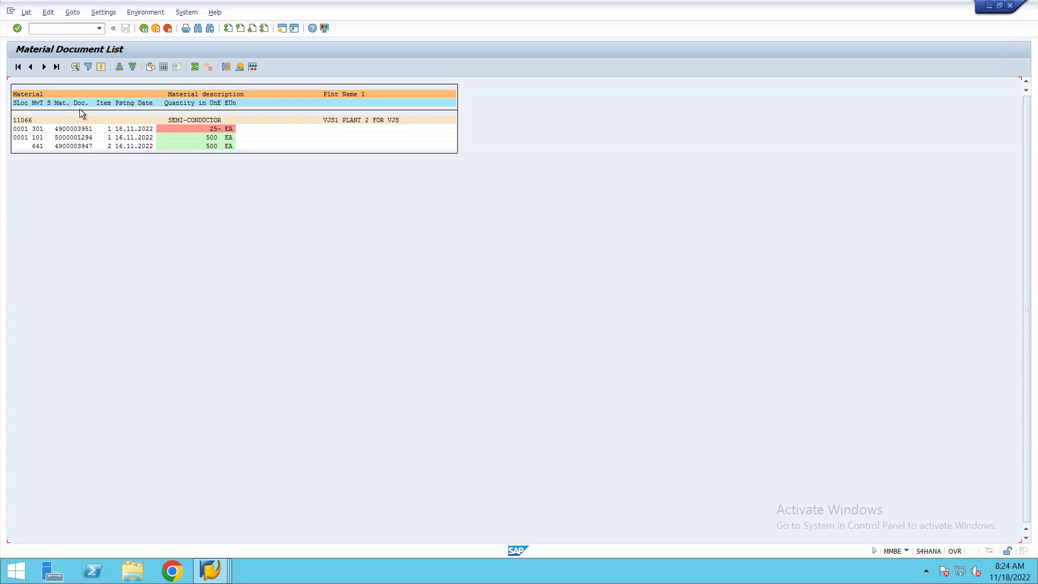
click(144, 28)
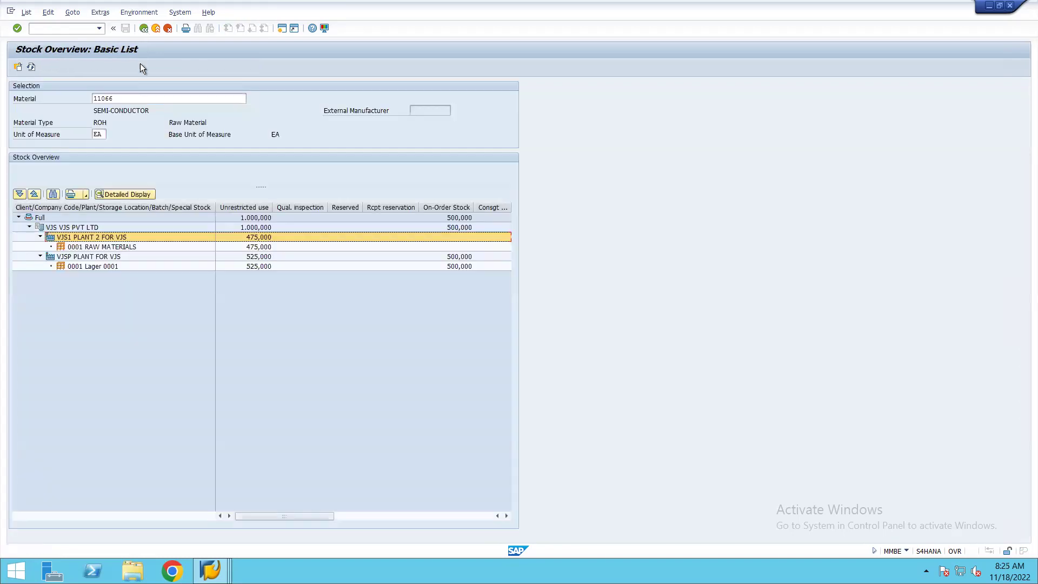
Open the stock details by stock type for plant VJSP, and close them.
click(88, 257)
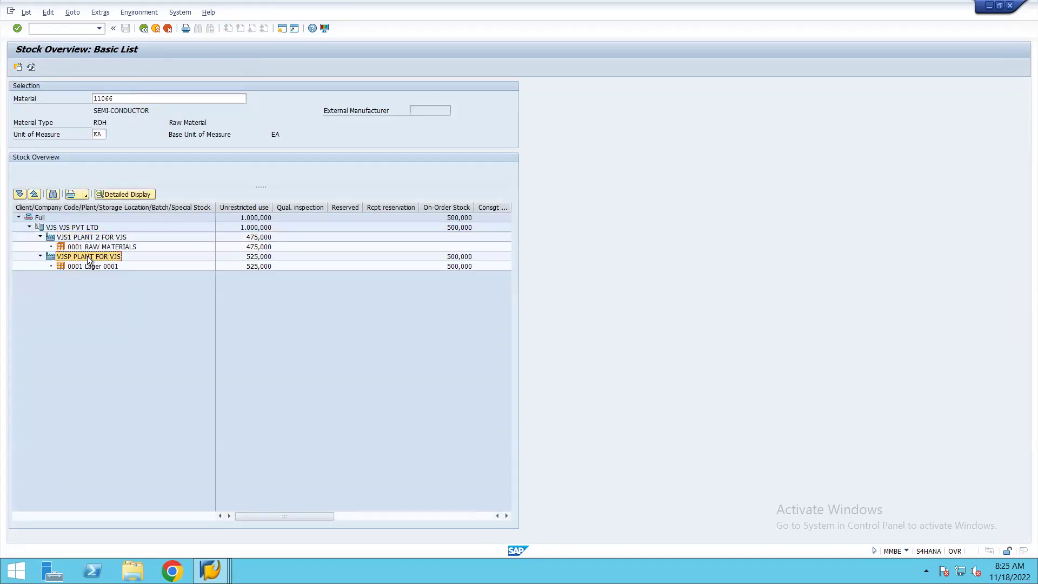
double_click(115, 259)
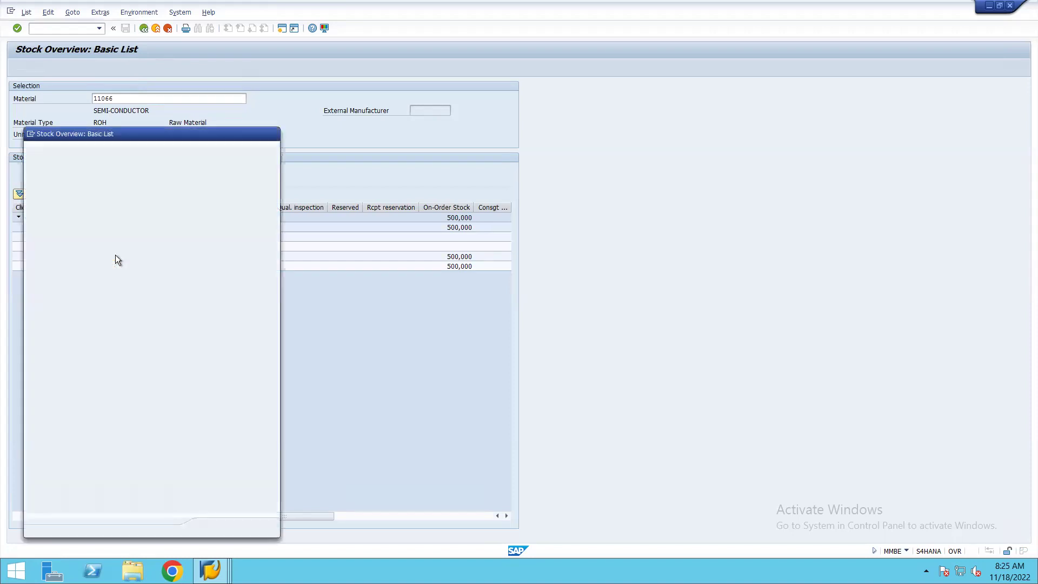
key(Return)
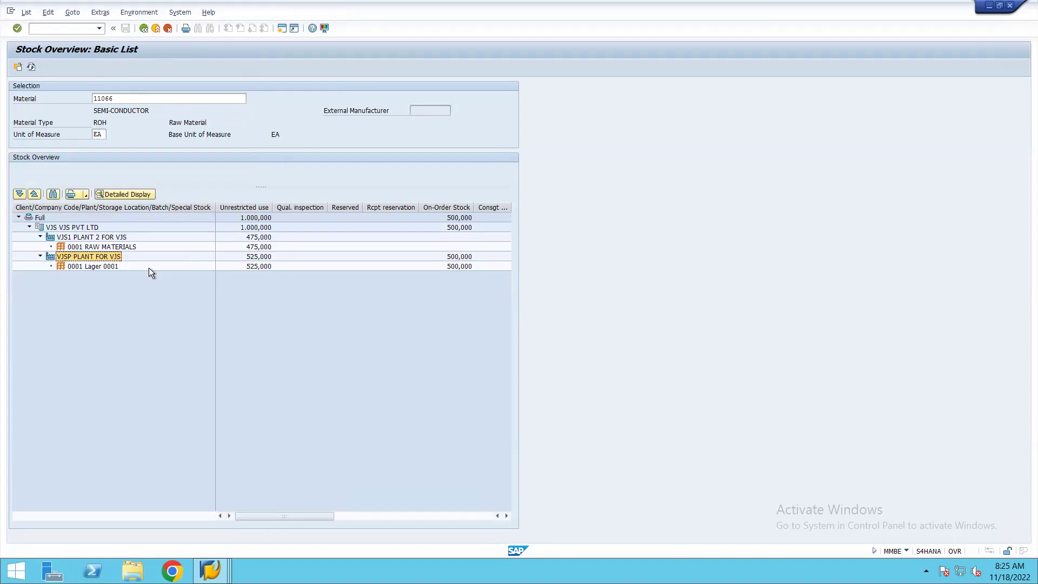
Examine the material movements of 11066 in plant VJSP.
click(54, 228)
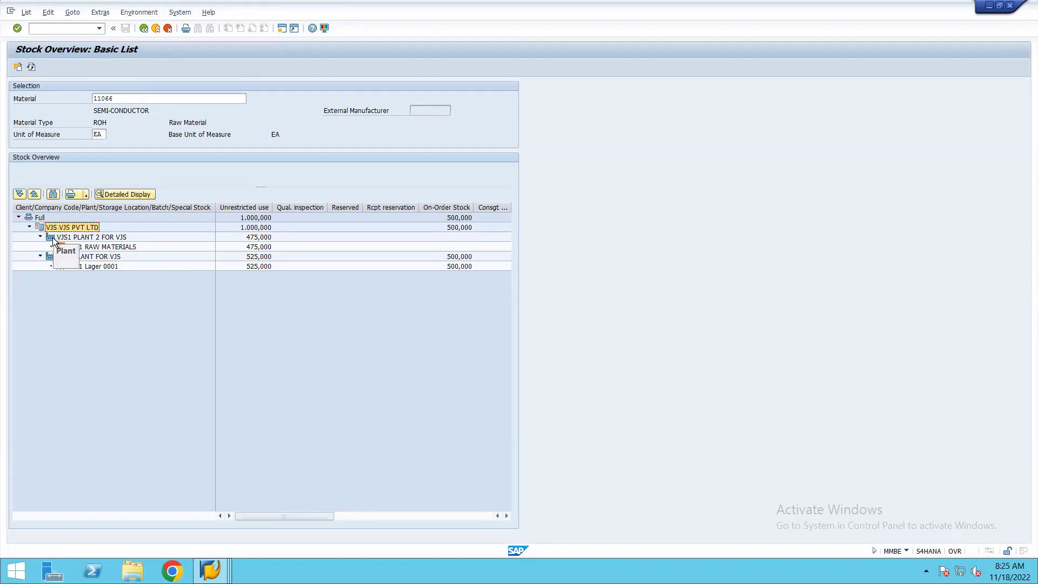
click(101, 237)
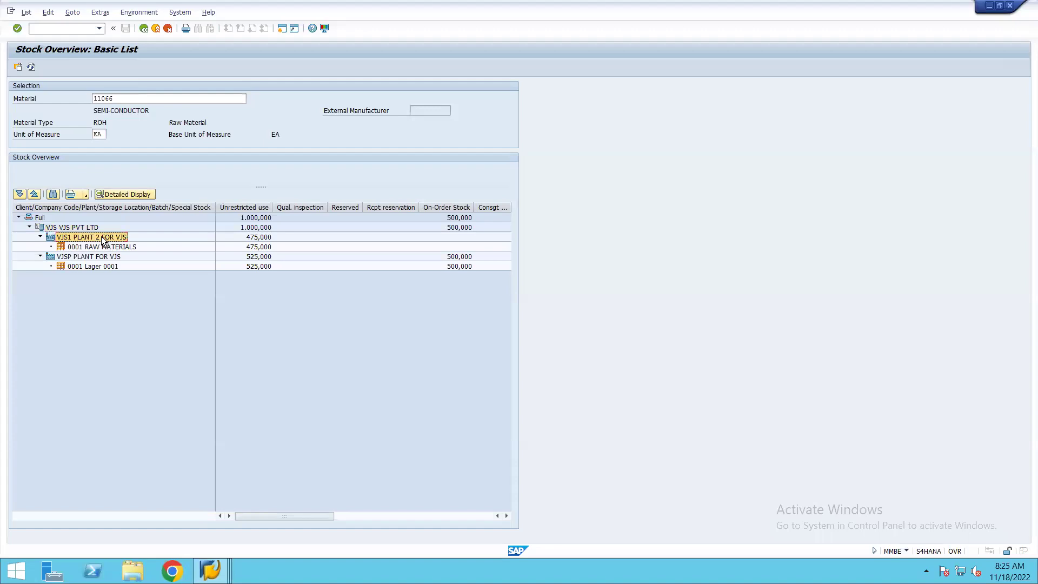
click(47, 256)
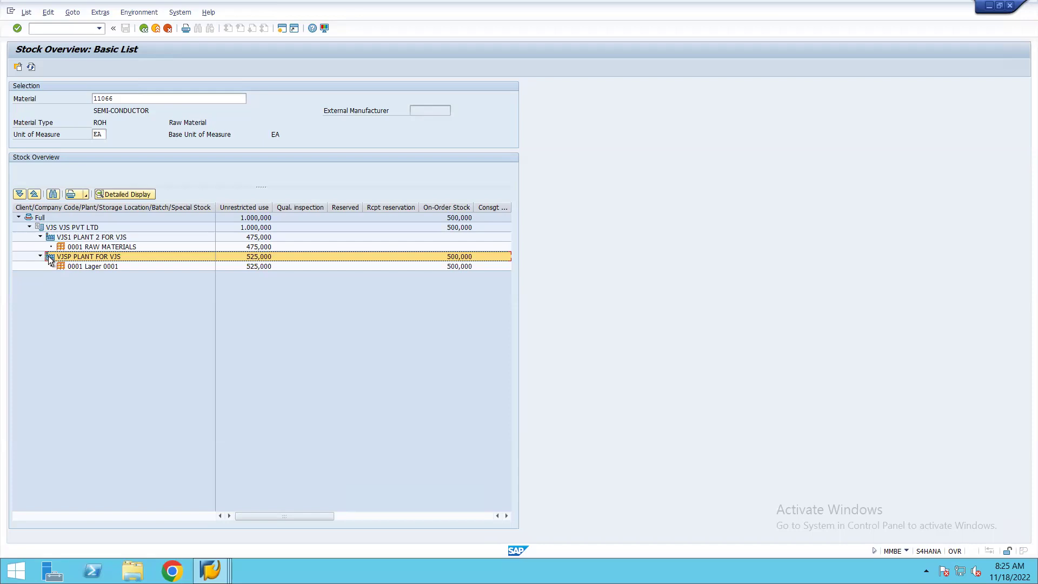
click(142, 14)
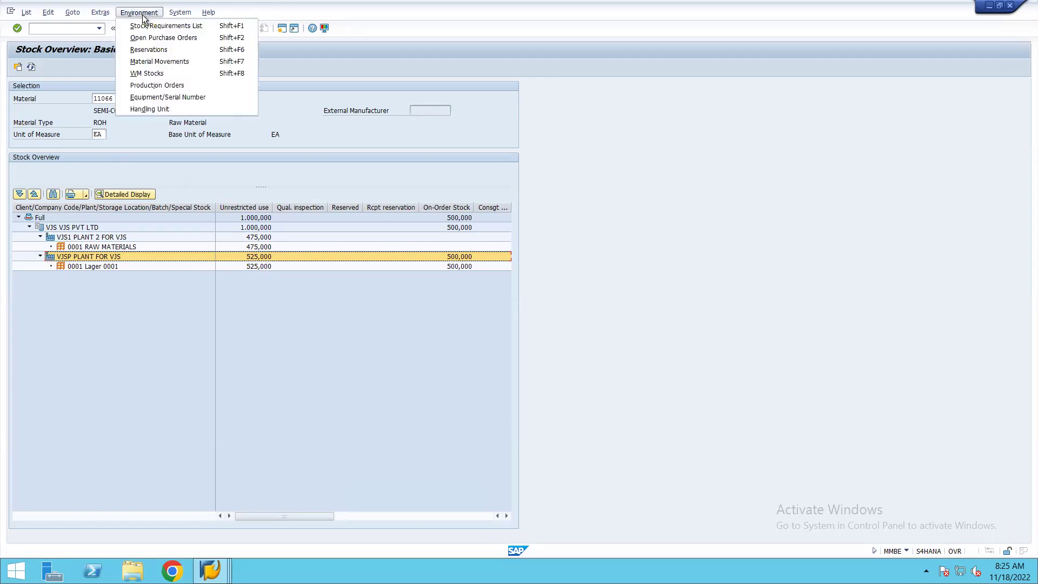
click(149, 61)
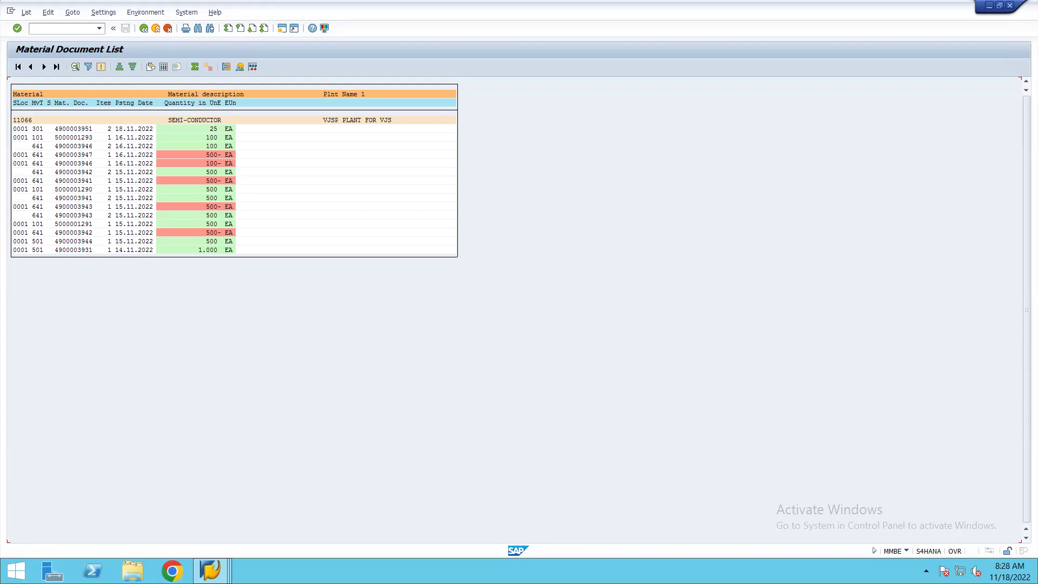
Leave the material document list, go back to the stock overview selection, and run it again for material 11066.
click(143, 30)
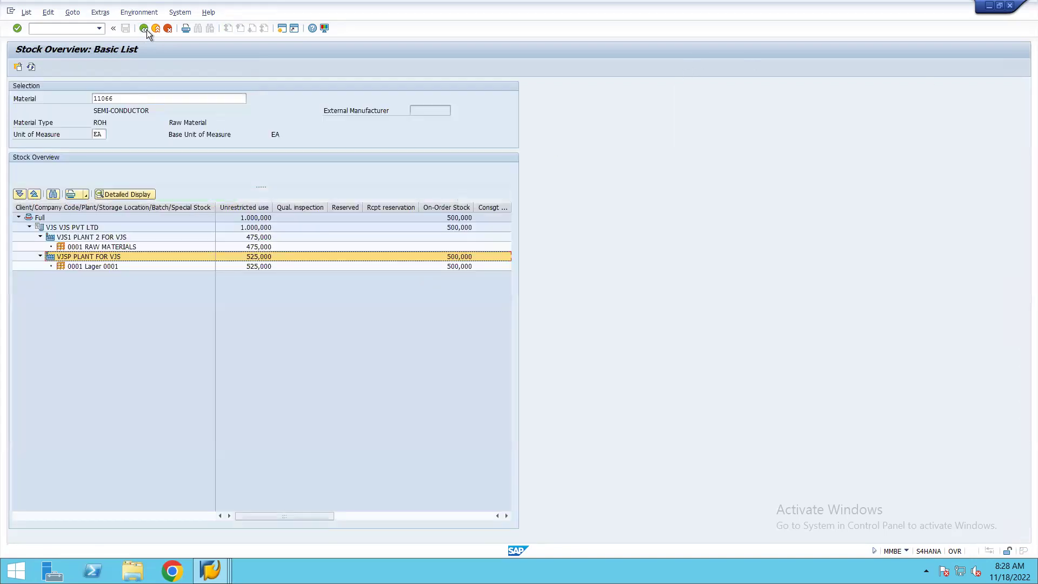
click(145, 30)
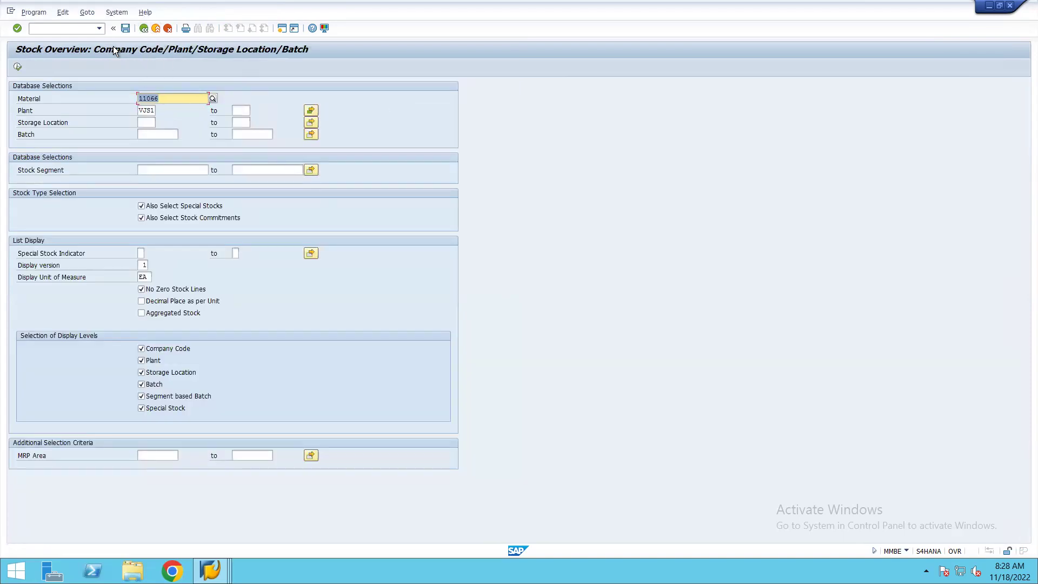
click(17, 66)
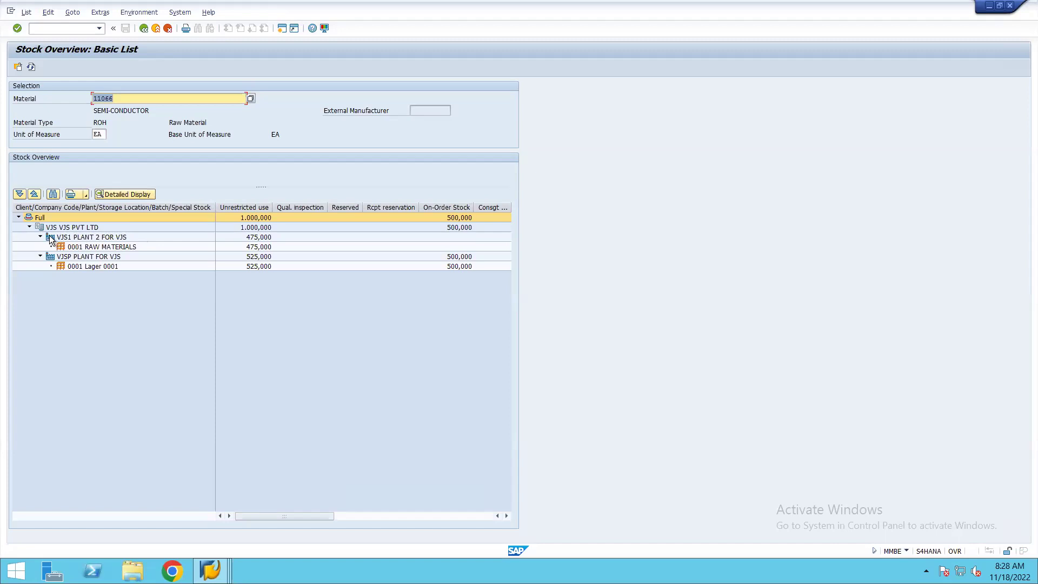
Check the open purchase orders of material 11066 for plant VJS1.
click(367, 240)
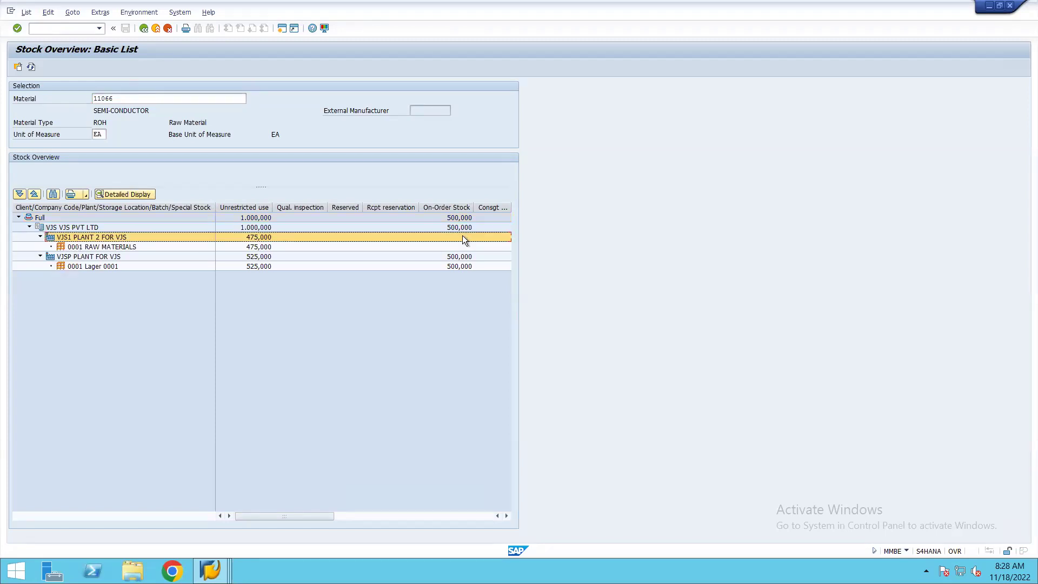
click(143, 13)
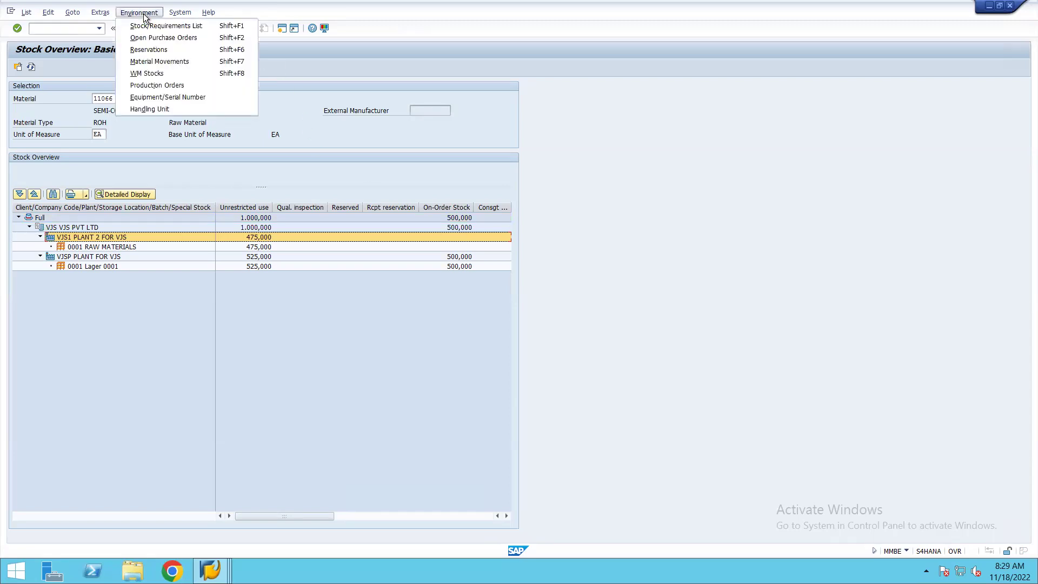
click(146, 41)
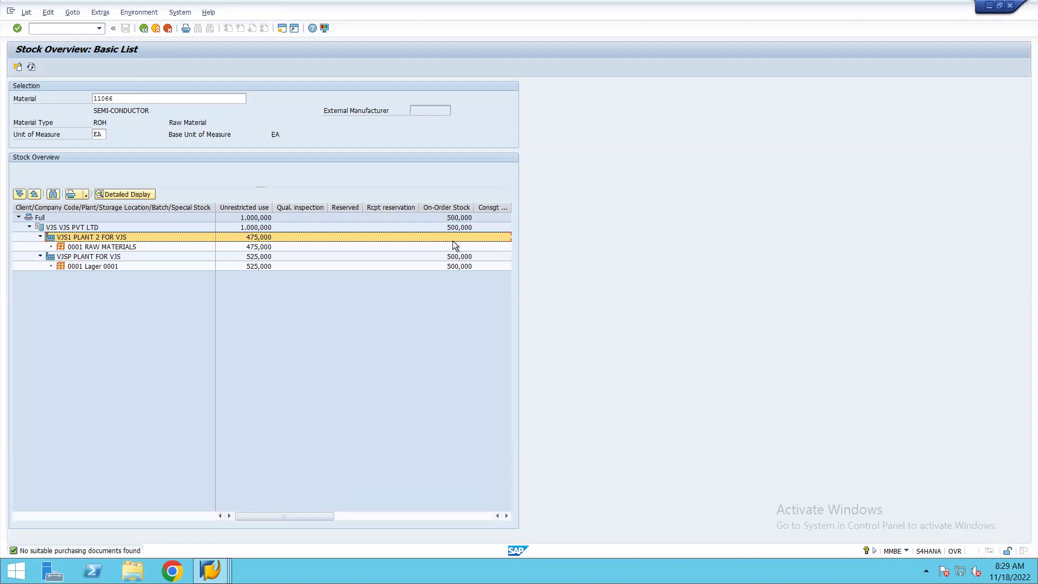
Display the open purchase orders of material 11066 for plant VJSP.
click(61, 259)
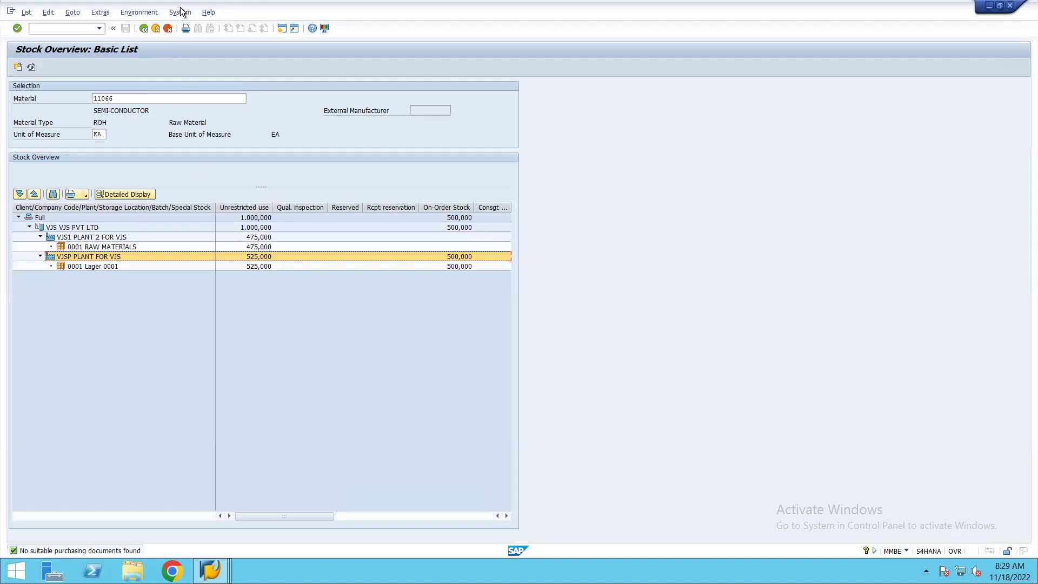
click(140, 12)
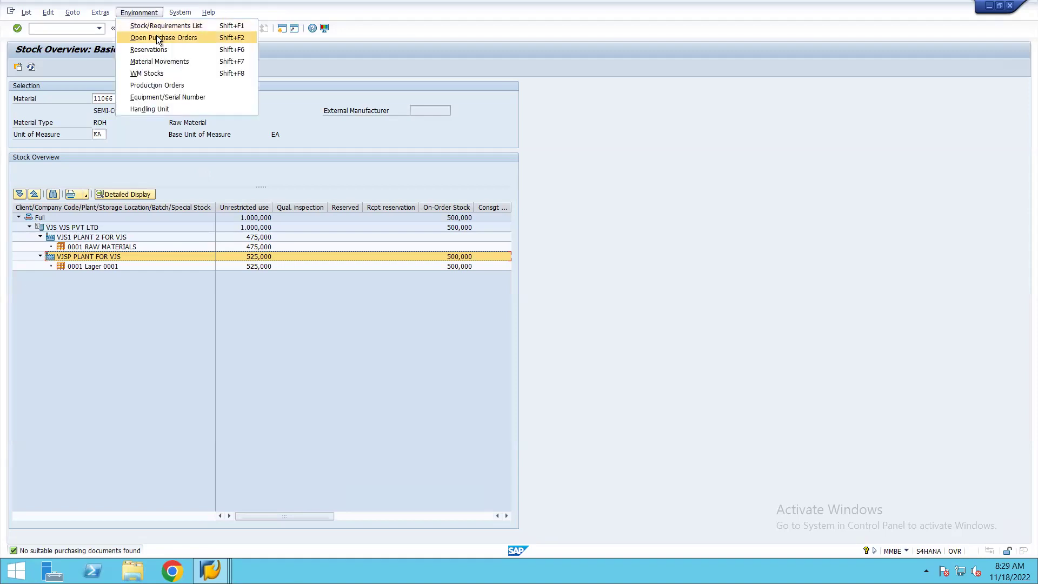
click(156, 37)
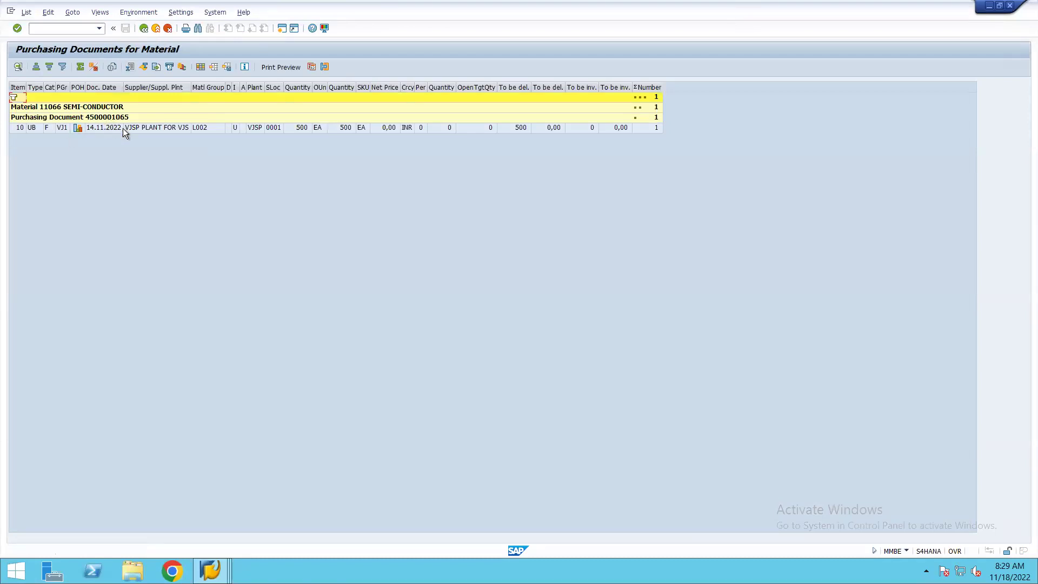
Open item 10 of the listed stock transport order, expand its header data, and close that session window.
click(96, 119)
double_click(96, 118)
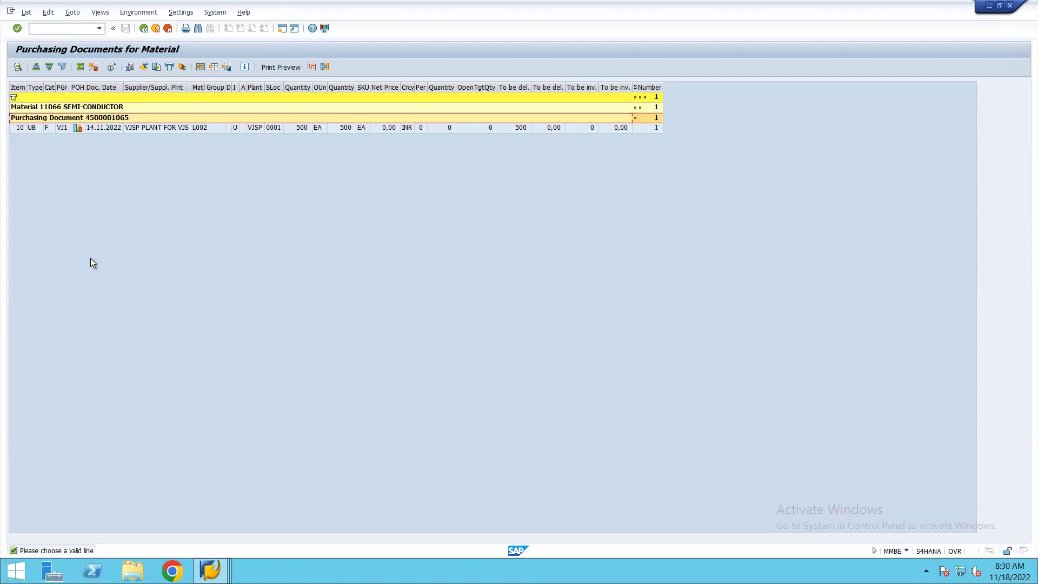
click(17, 128)
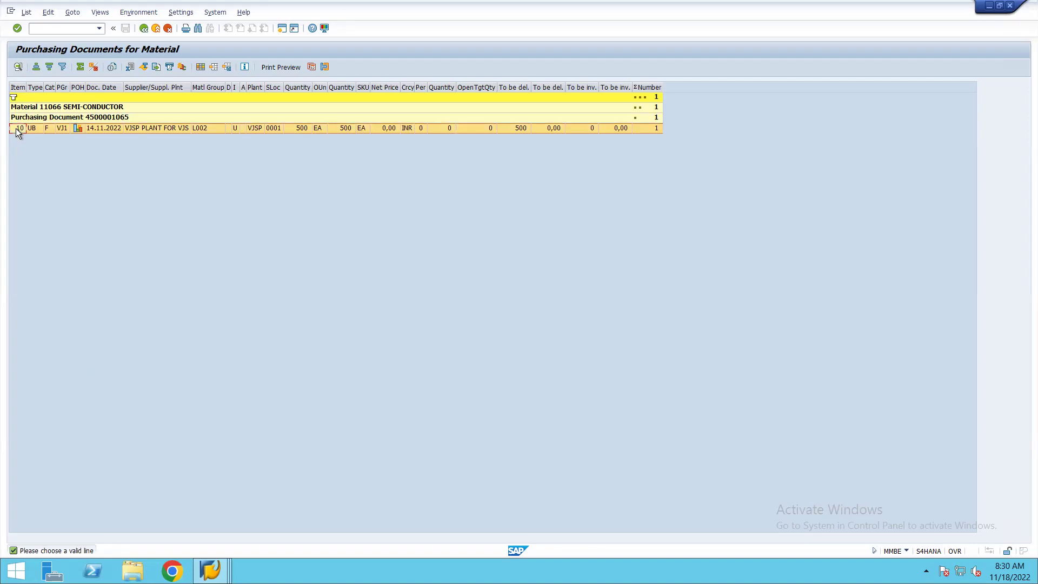
double_click(15, 128)
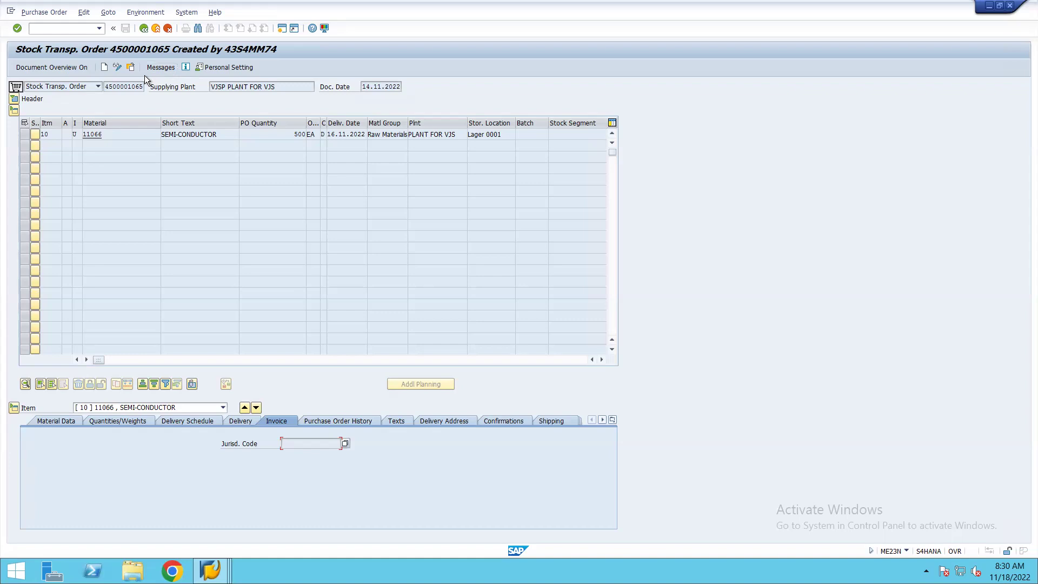
click(14, 99)
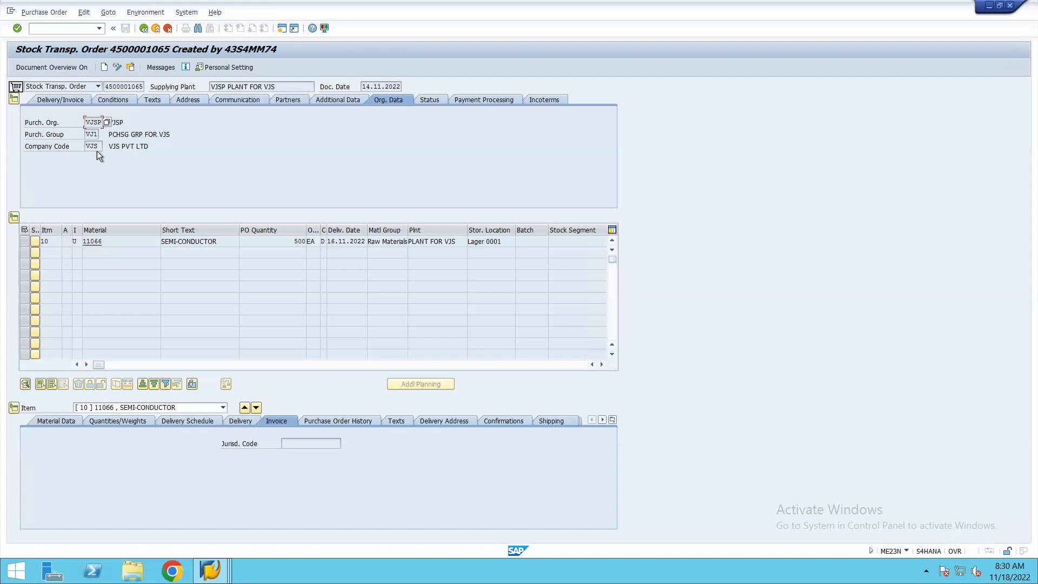
double_click(851, 16)
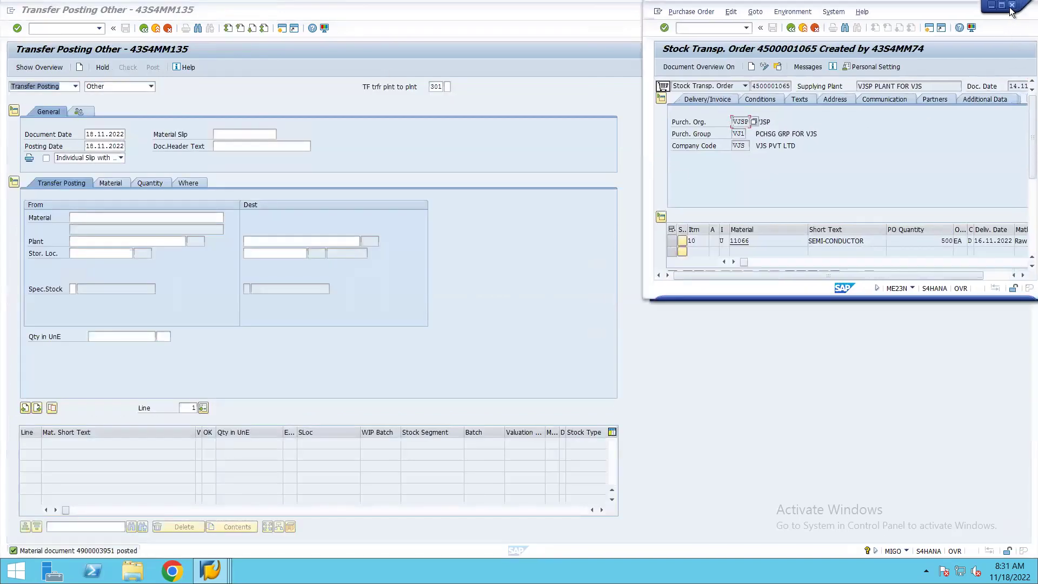
click(1011, 6)
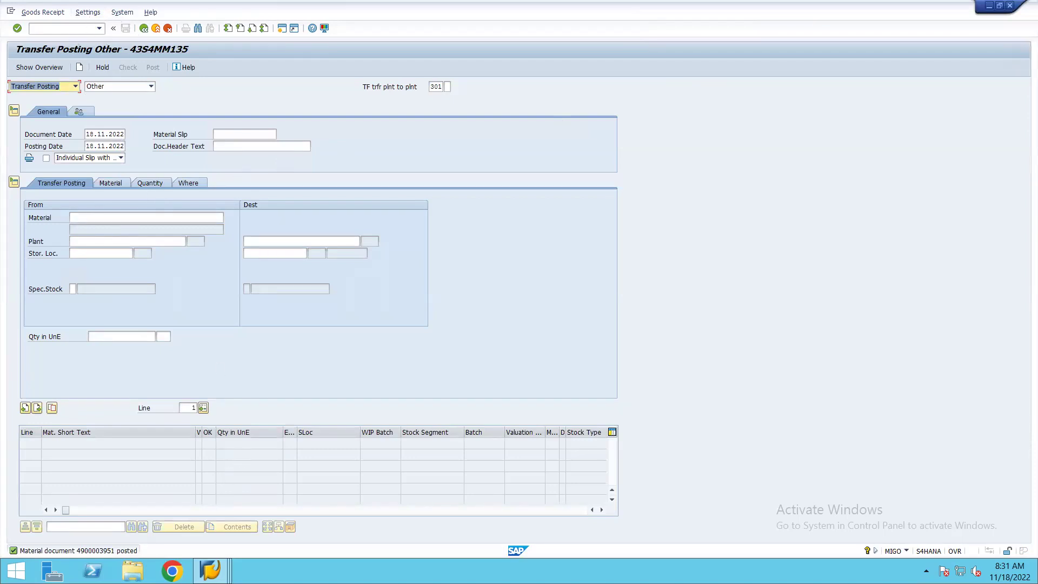
mouse_move(211, 570)
click(86, 12)
mouse_move(116, 14)
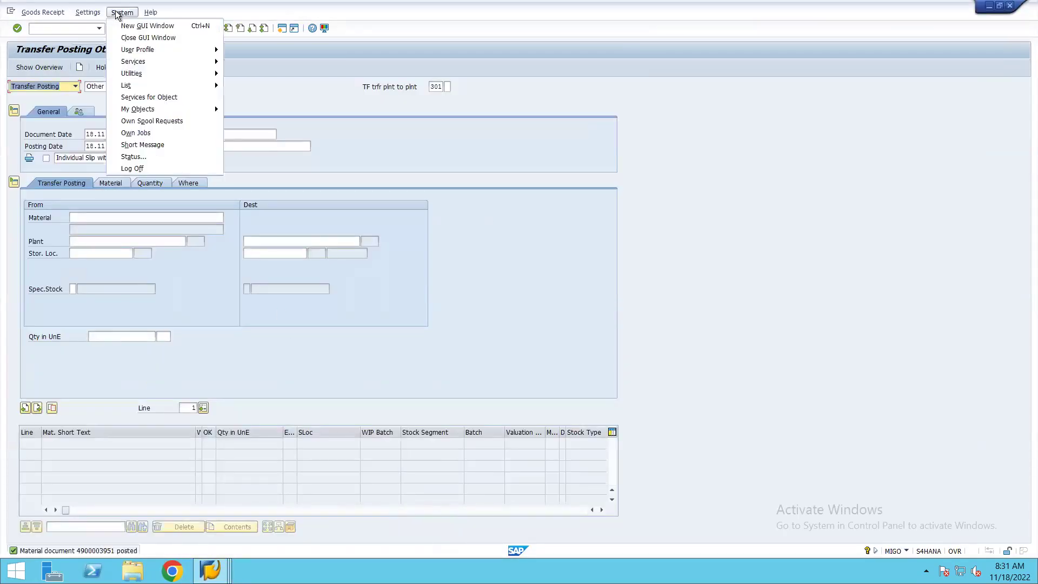
click(297, 157)
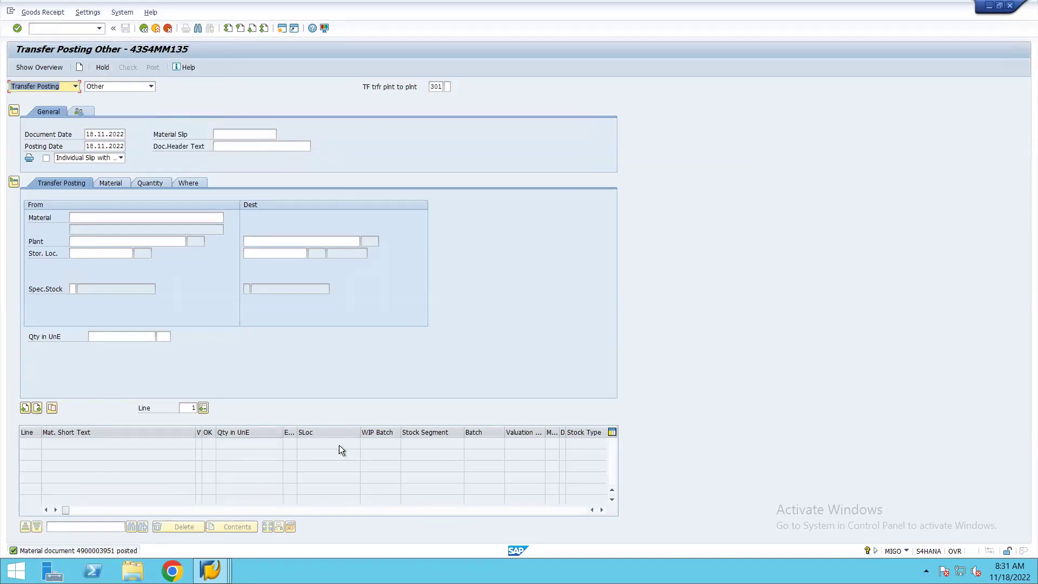
click(210, 571)
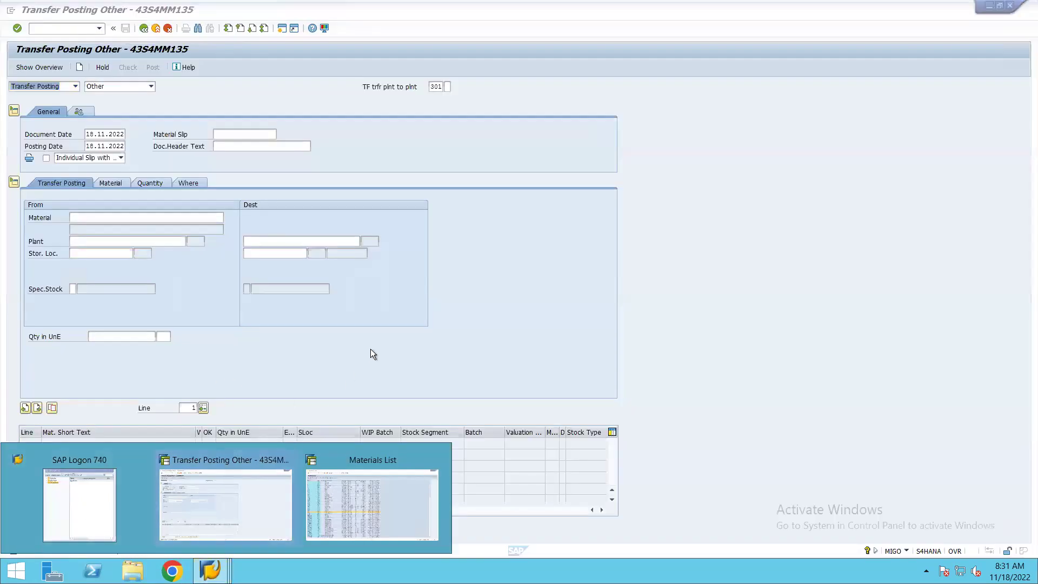
click(780, 471)
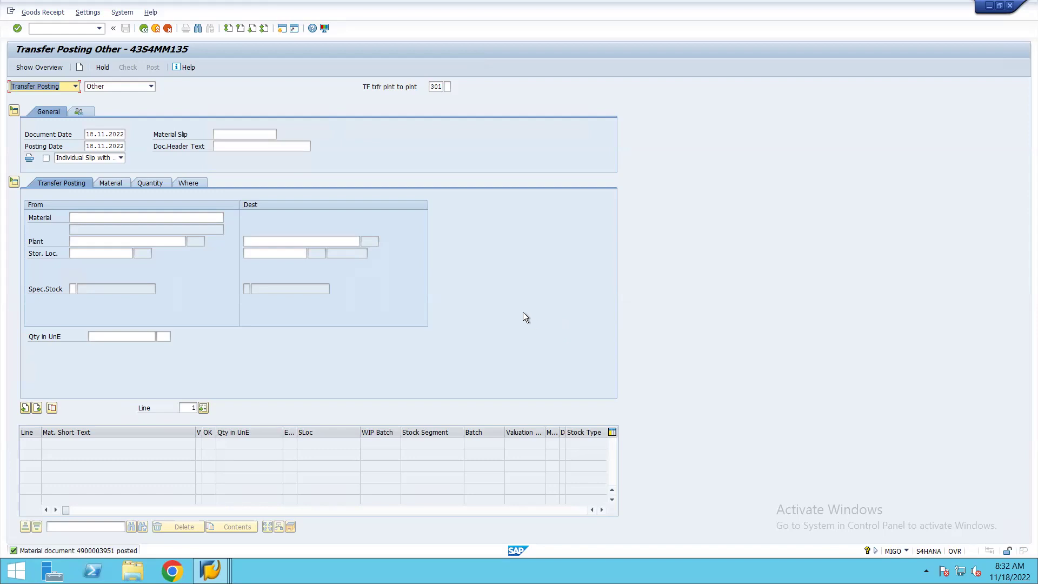
Leave the transfer posting and start transaction ME11 to create a purchasing info record.
click(144, 28)
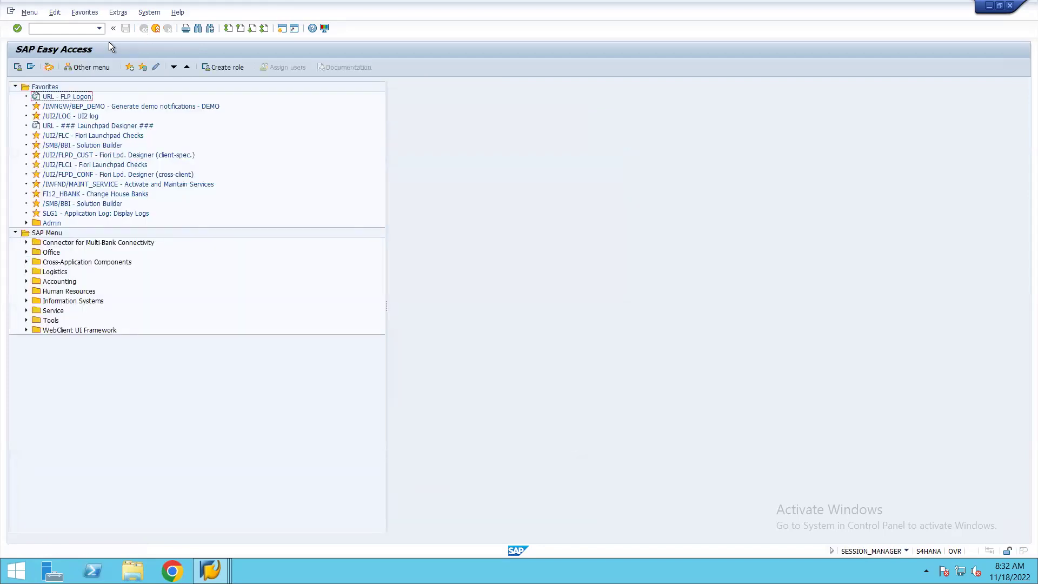
click(71, 27)
mouse_move(469, 8)
text(me21n)
key(BackSpace)
key(BackSpace)
text(11)
key(Return)
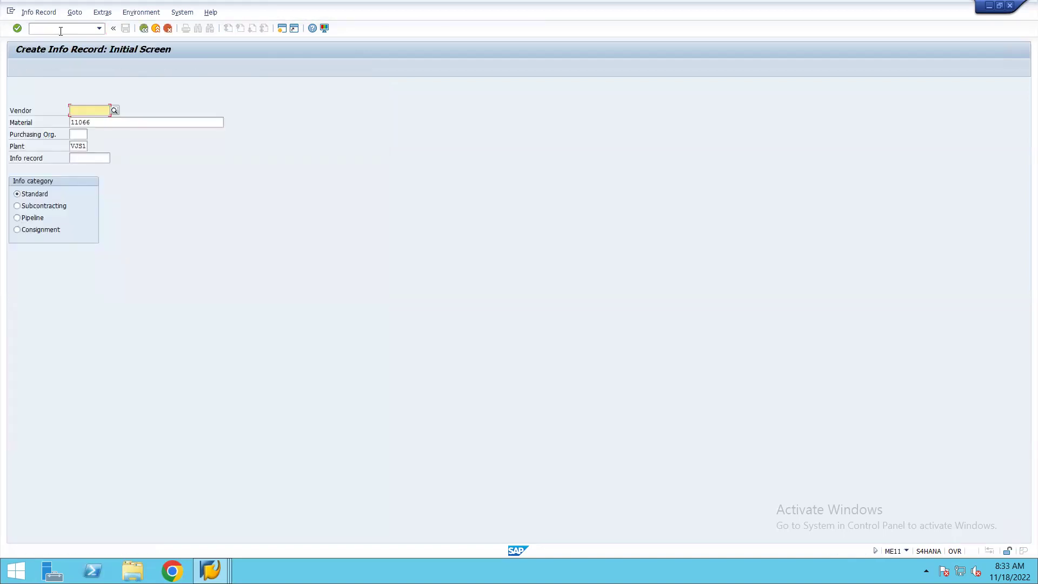
Set the info category to Consignment, and open the vendor search help and cancel it without a selection.
click(34, 234)
click(71, 113)
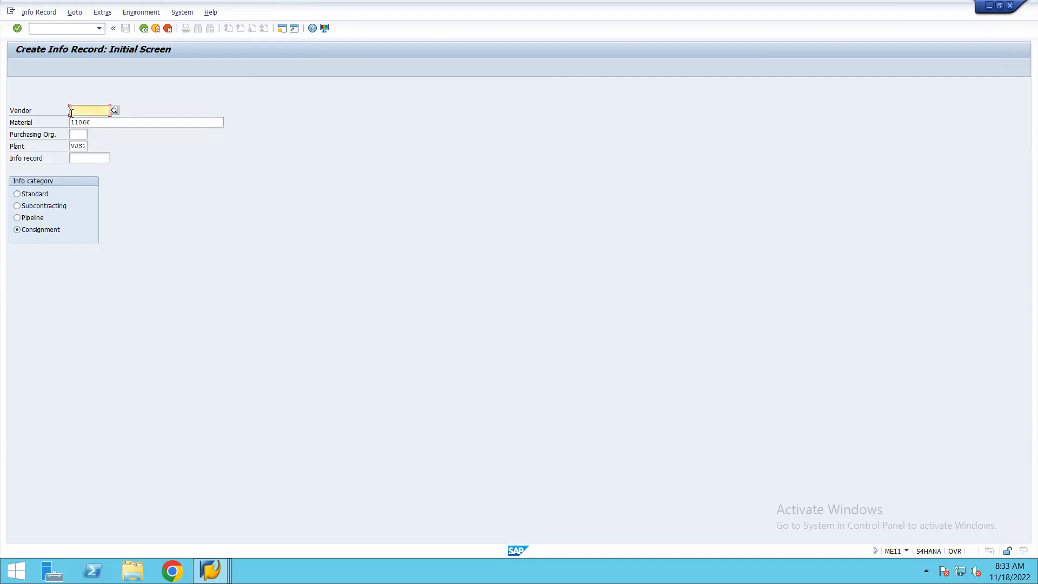
click(112, 108)
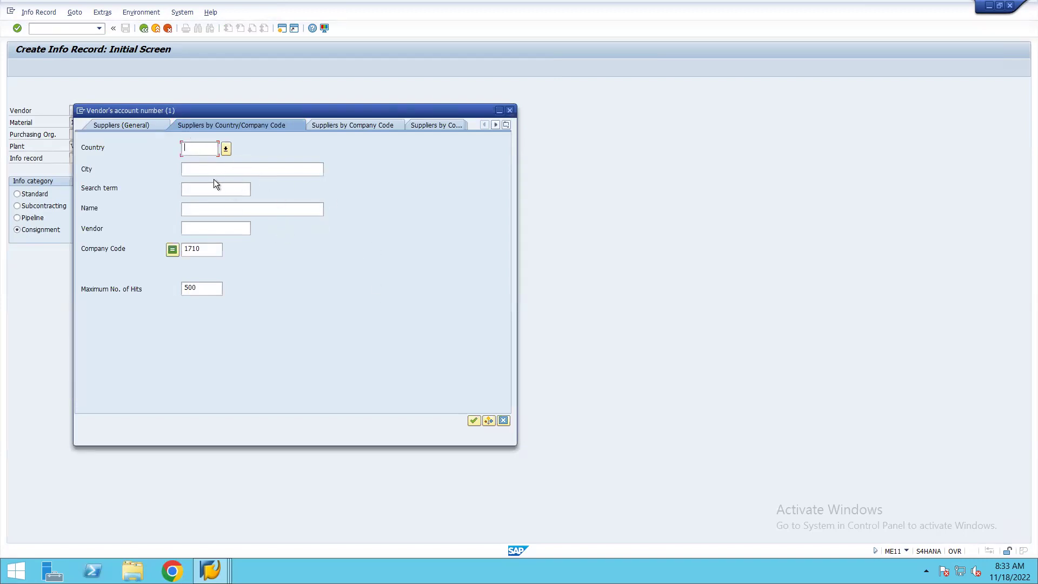
click(211, 571)
click(503, 421)
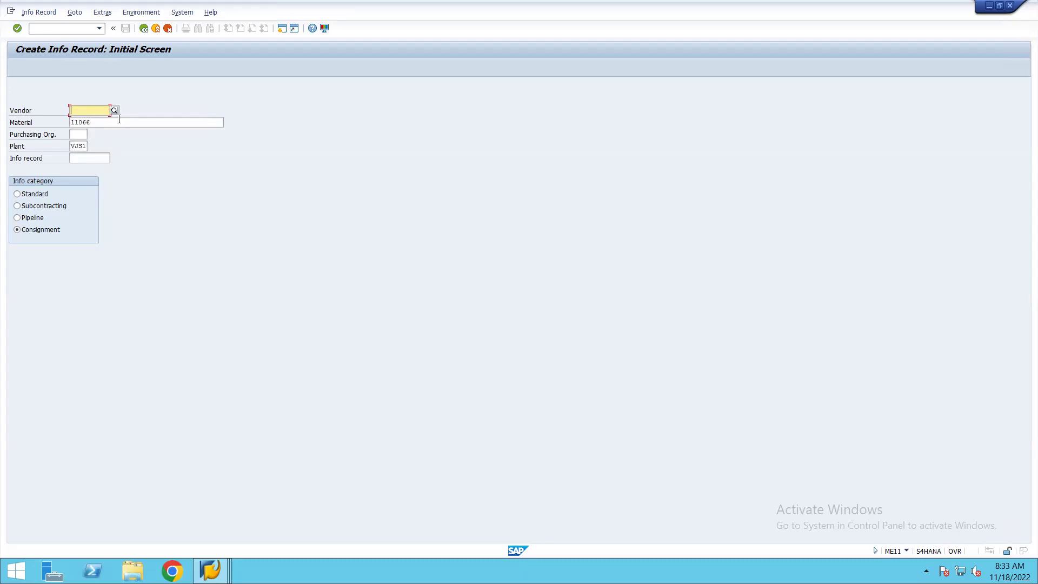
Open an additional session, start transaction MMBE, and run the stock overview for material 11066 in plant VJS1.
click(280, 30)
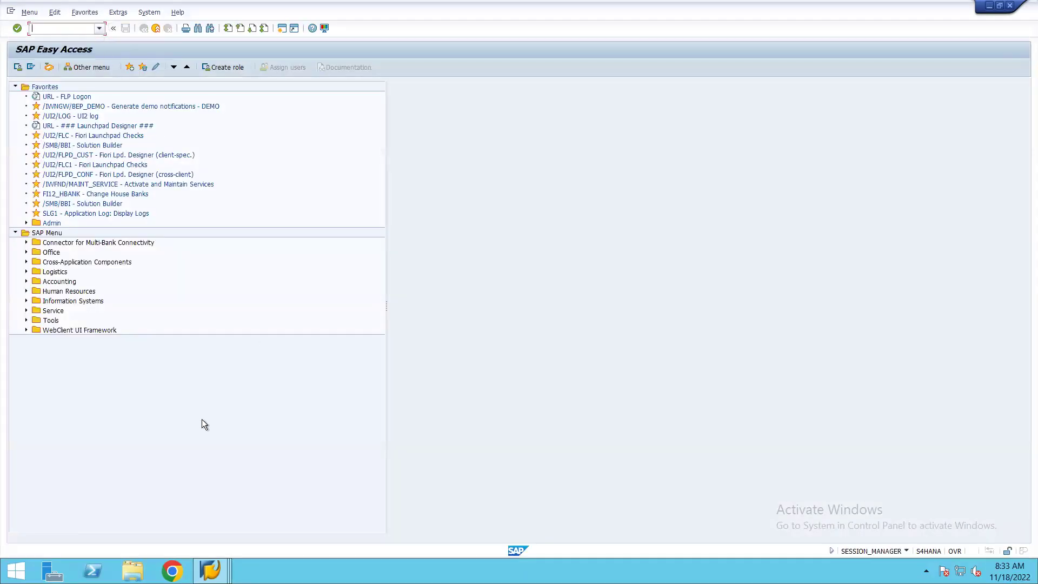
click(210, 570)
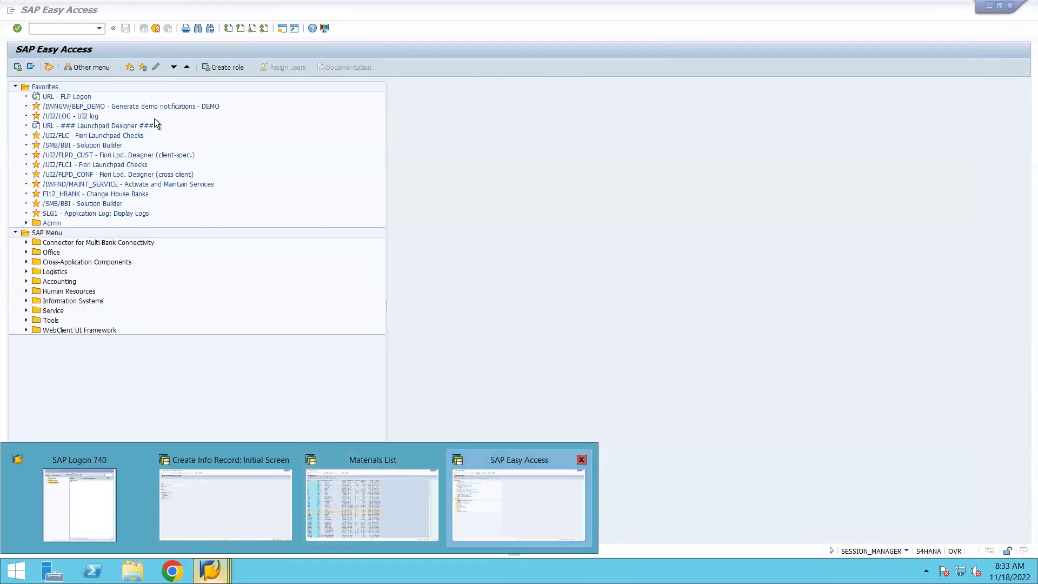
click(54, 28)
text(mmbe)
key(Return)
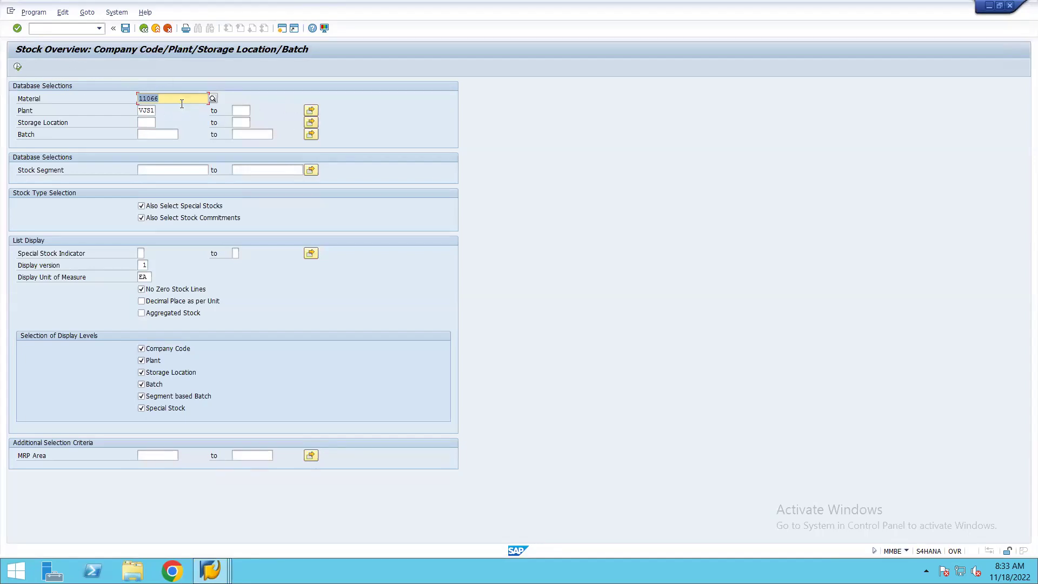
click(17, 66)
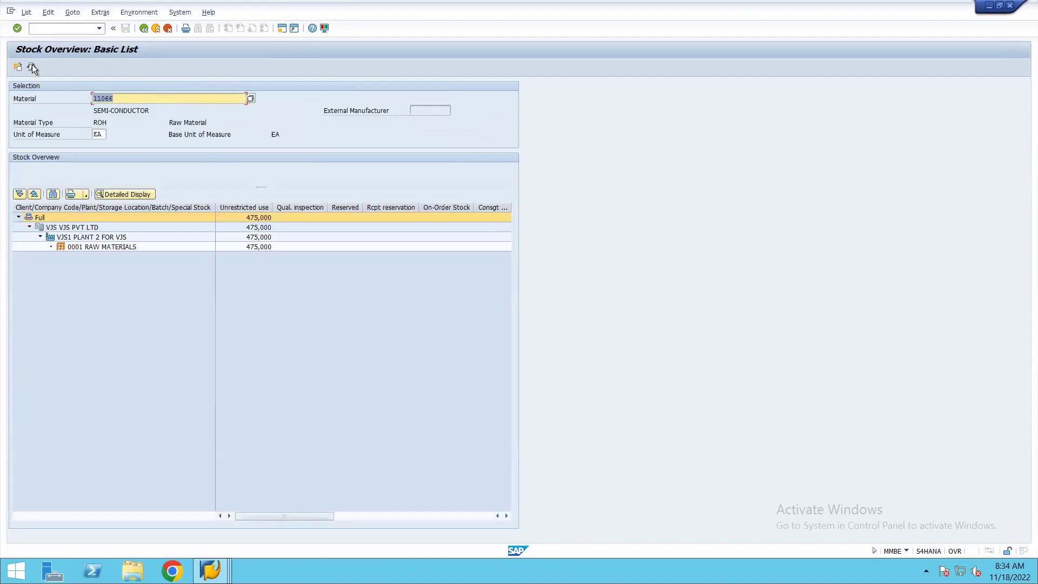
Return to the stock overview selection, change the plant to VJSP, and run it again.
click(143, 28)
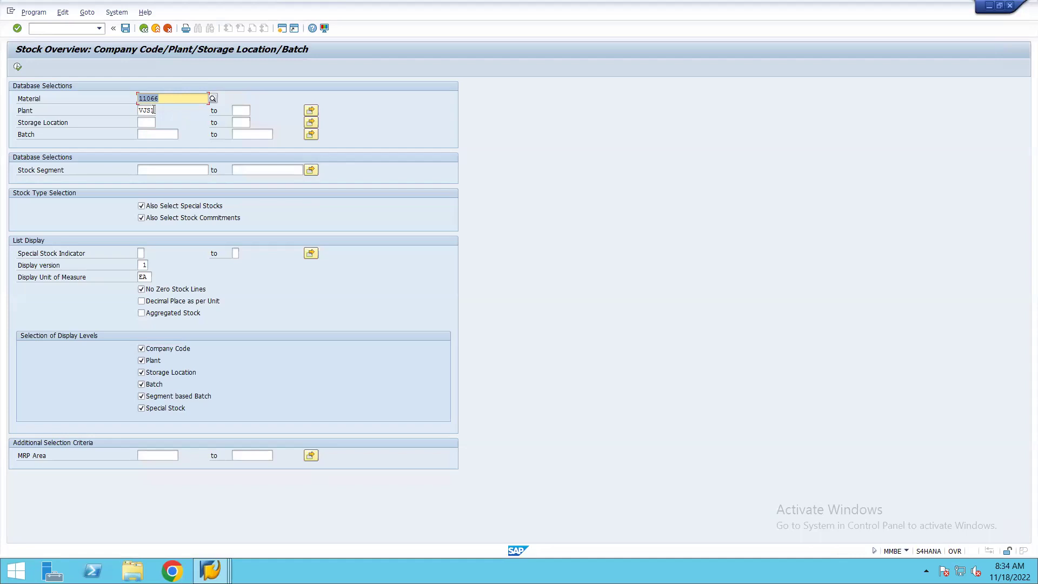
click(151, 110)
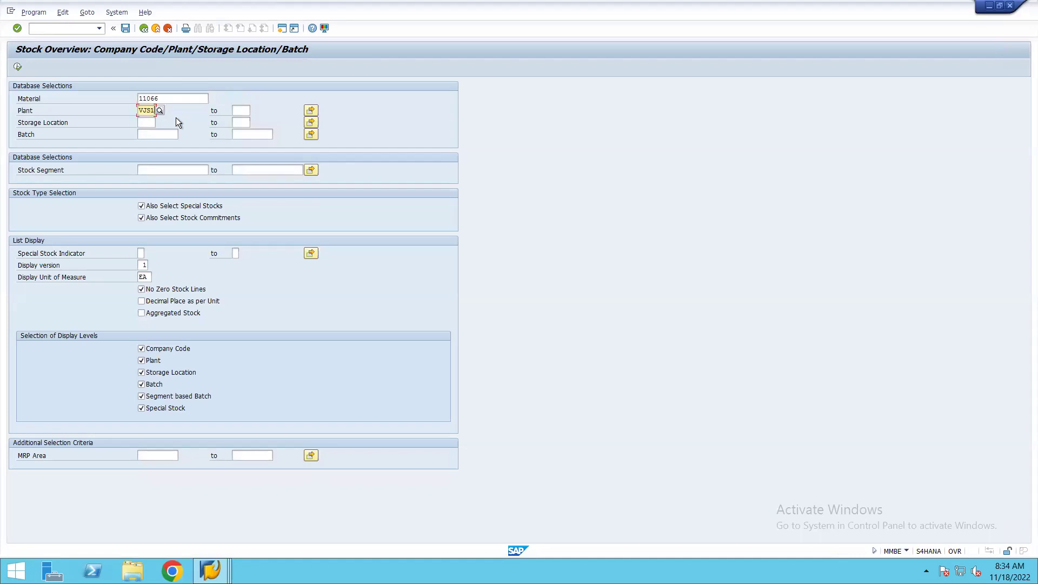
key(BackSpace)
text(p)
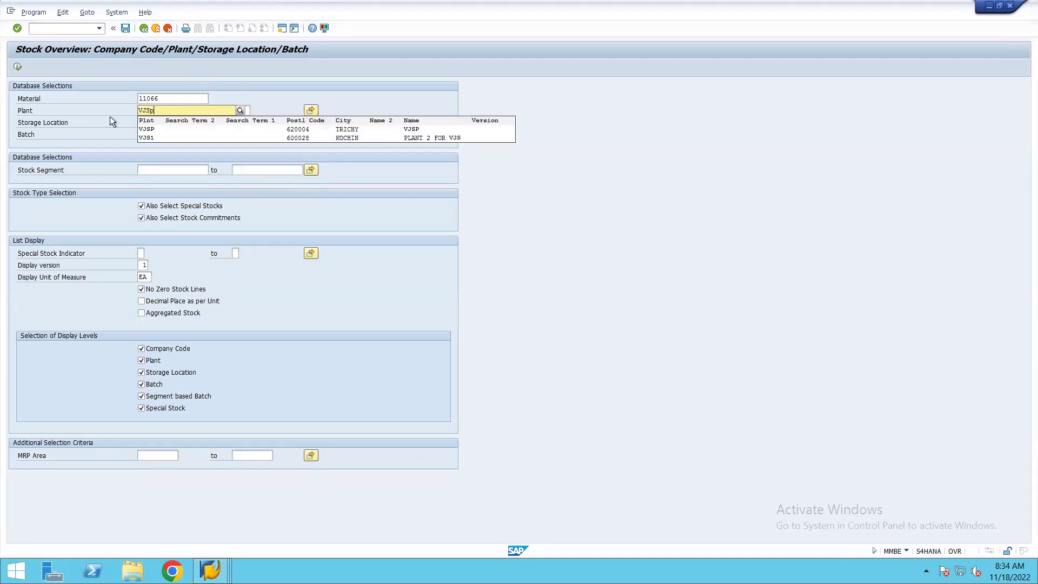
click(224, 128)
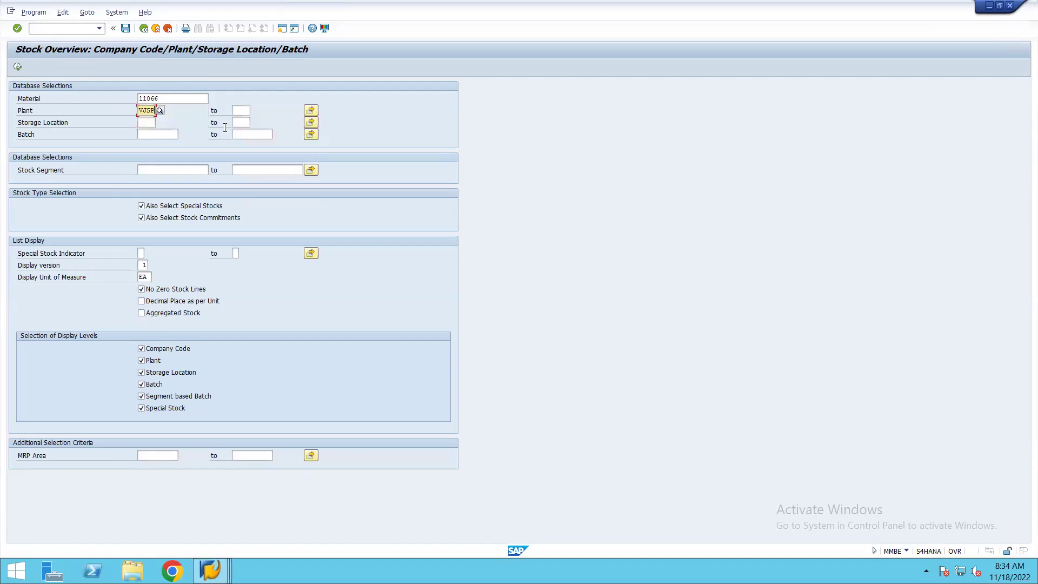
click(19, 67)
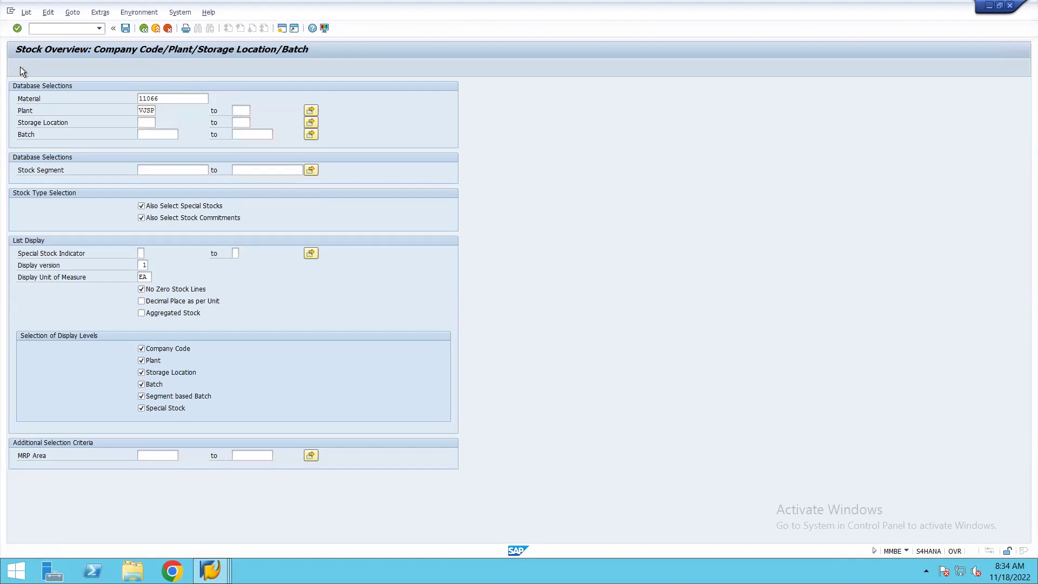
Try to list the open purchase orders from the Full line of the stock overview.
click(103, 13)
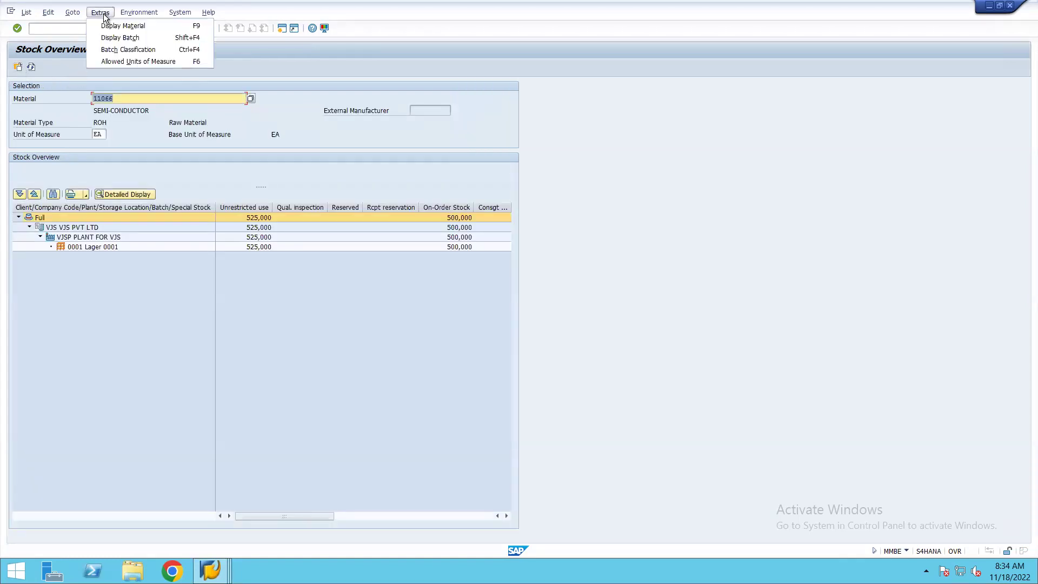
click(139, 12)
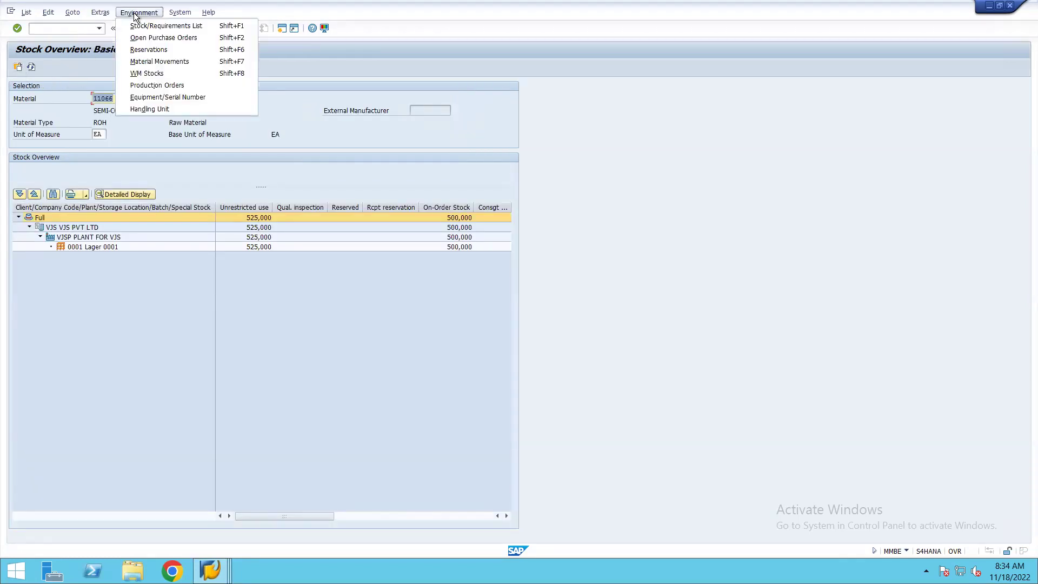
click(149, 37)
click(271, 241)
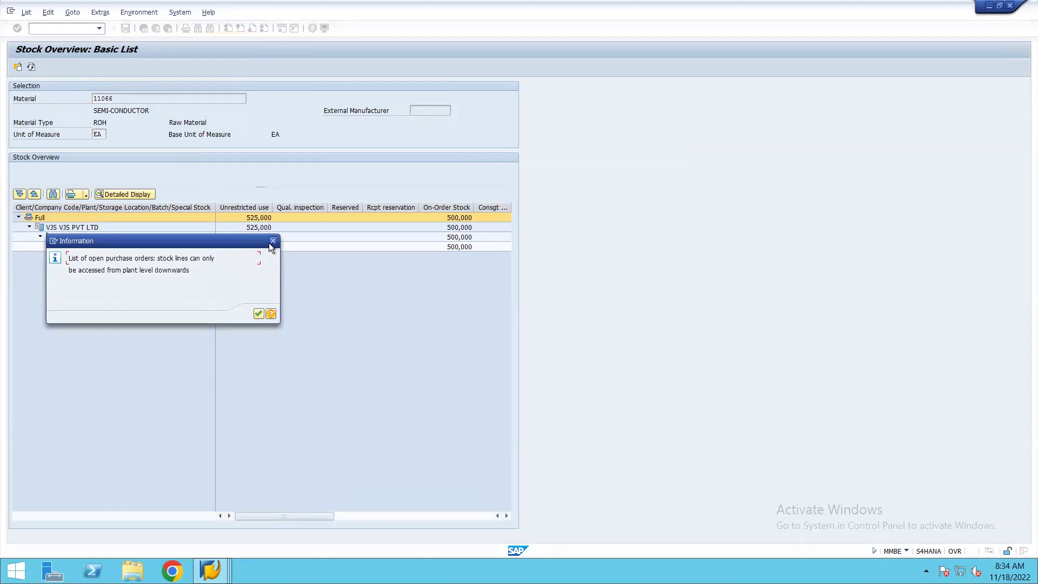
List the open purchase orders for material 11066 at the VJSP plant level of the stock overview.
click(39, 227)
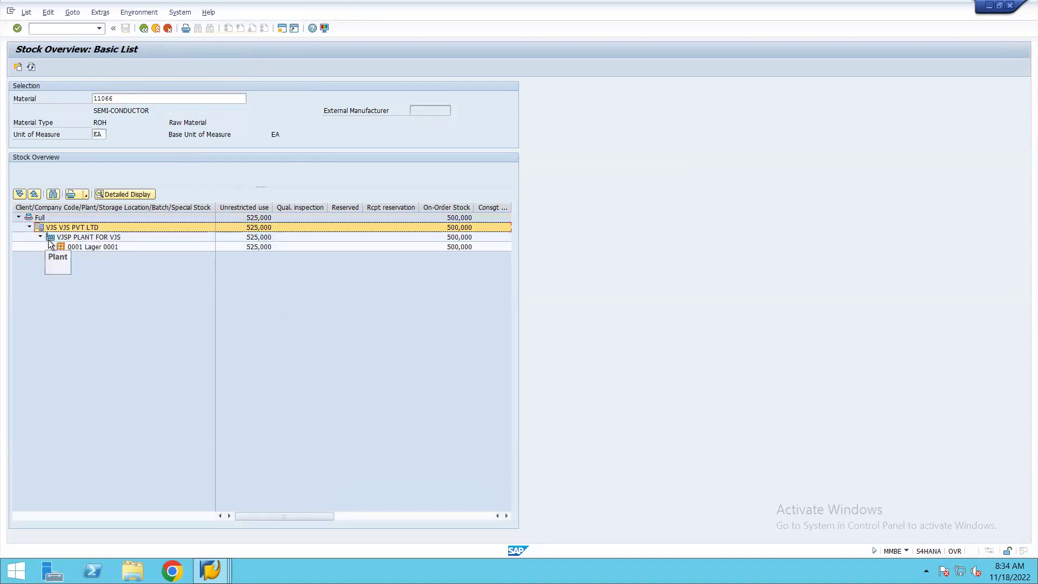
click(49, 238)
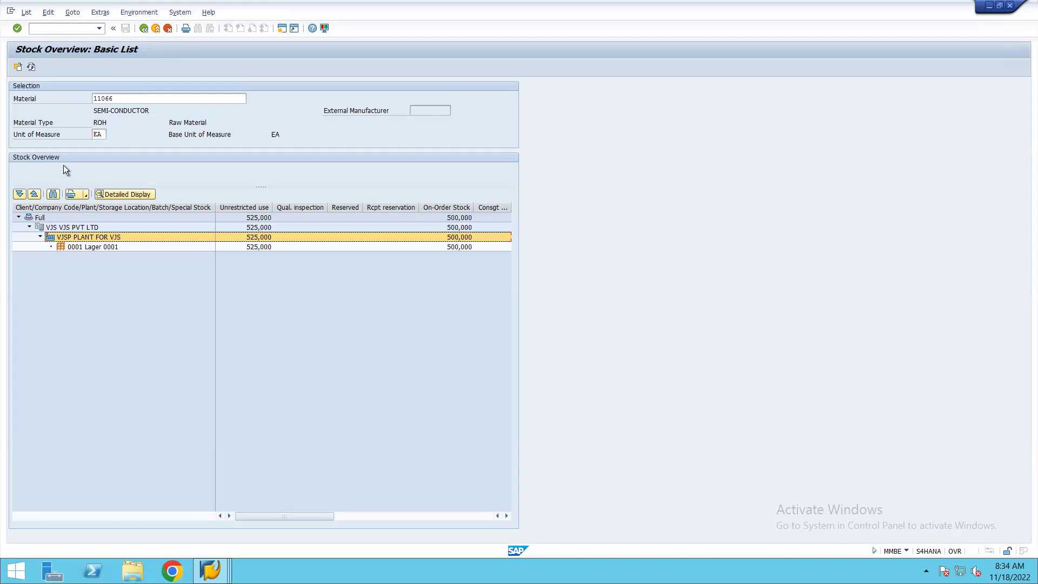
click(120, 15)
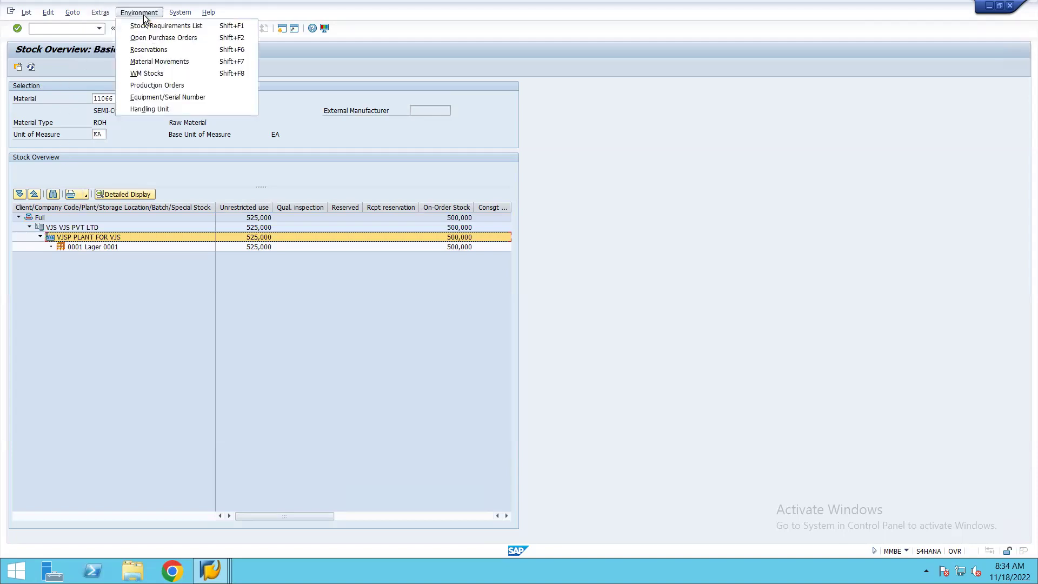
click(142, 39)
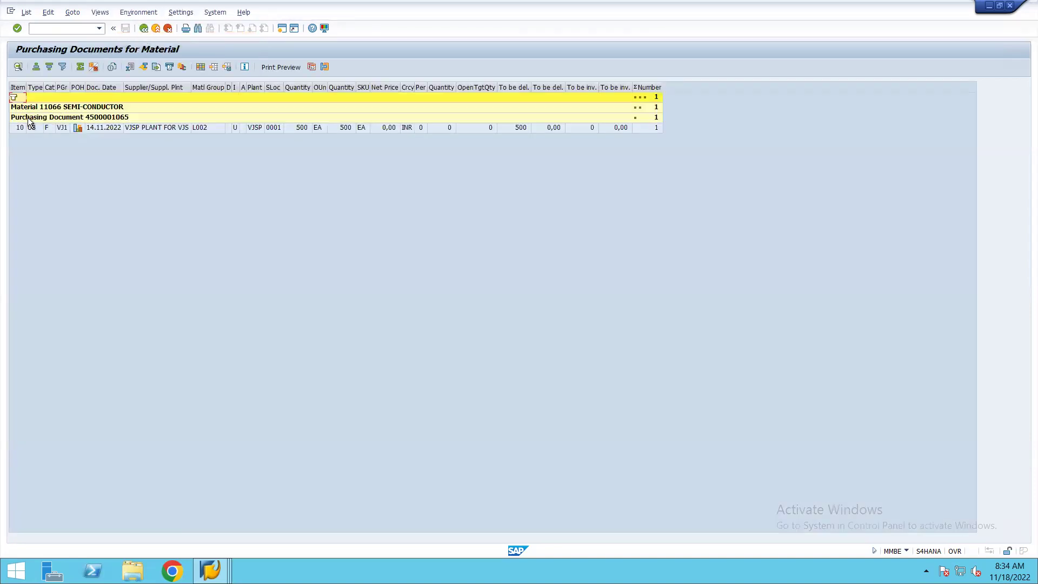
Open item 10 of the listed stock transport order and expand the order's header details.
click(19, 121)
click(18, 127)
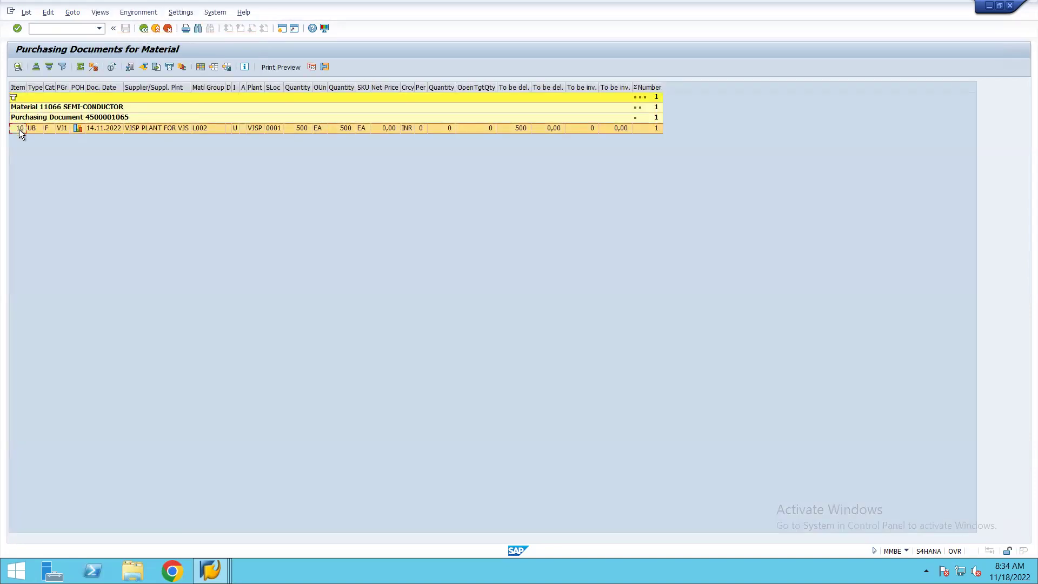
double_click(18, 128)
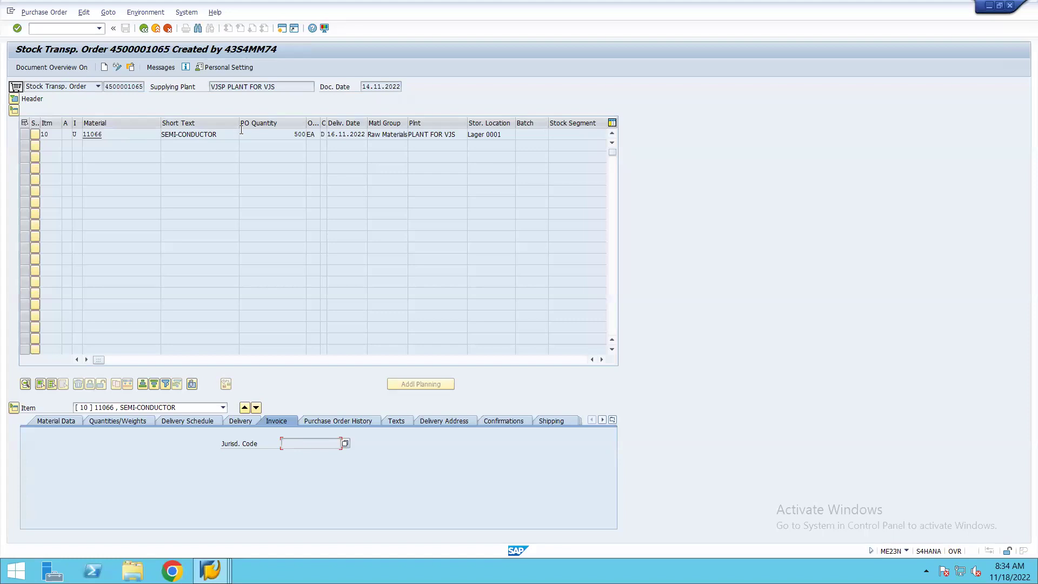
click(16, 100)
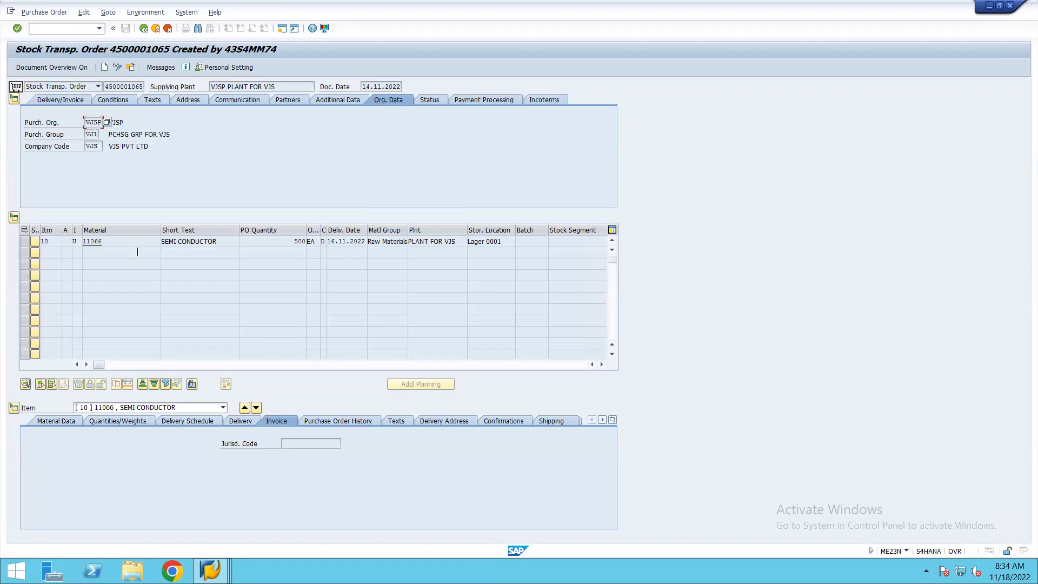
Return to the ME11 info record session and set both the purchasing organization and the plant to VJSP.
click(217, 566)
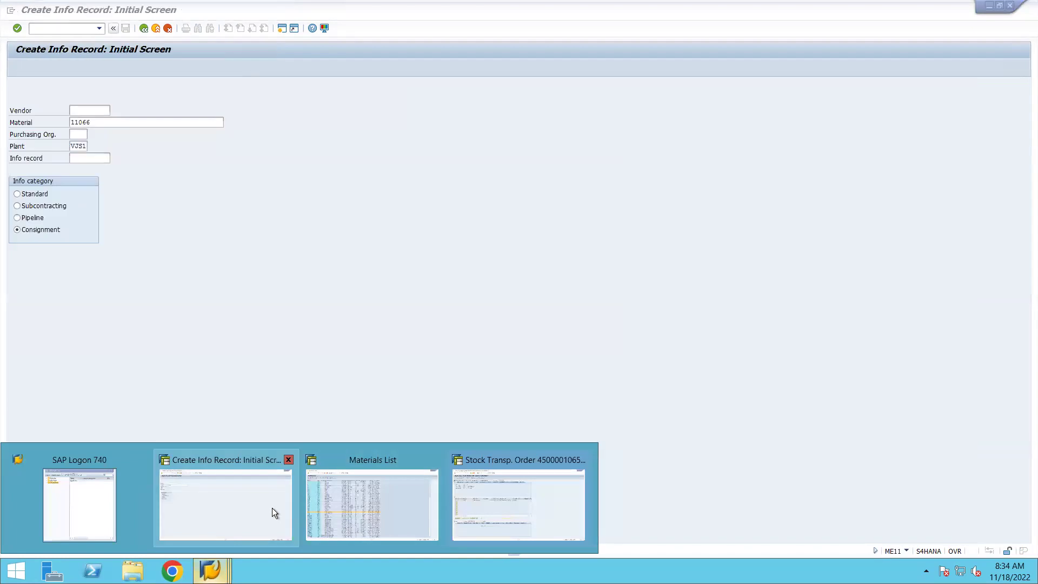
click(271, 507)
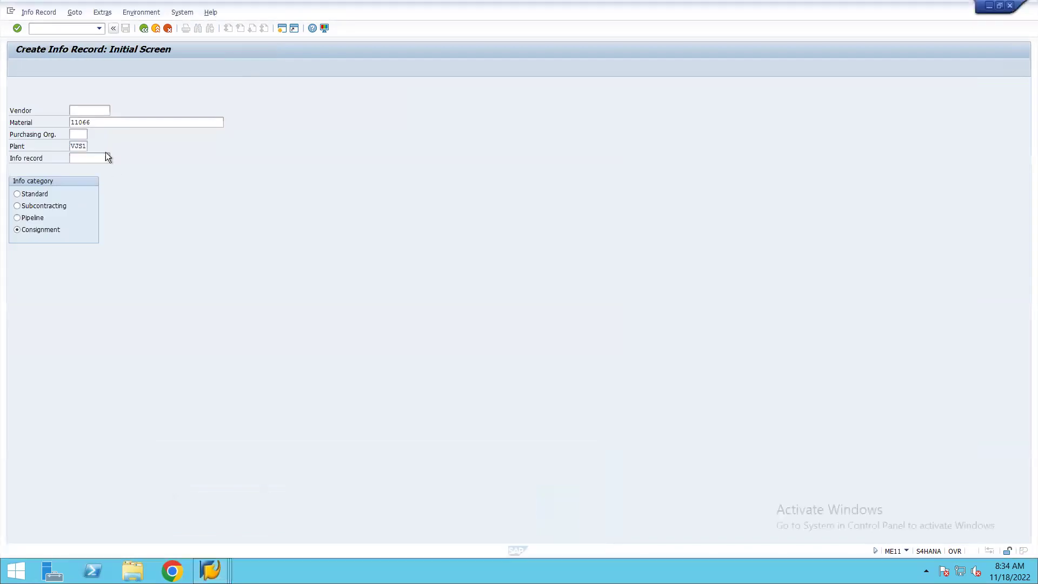
click(83, 134)
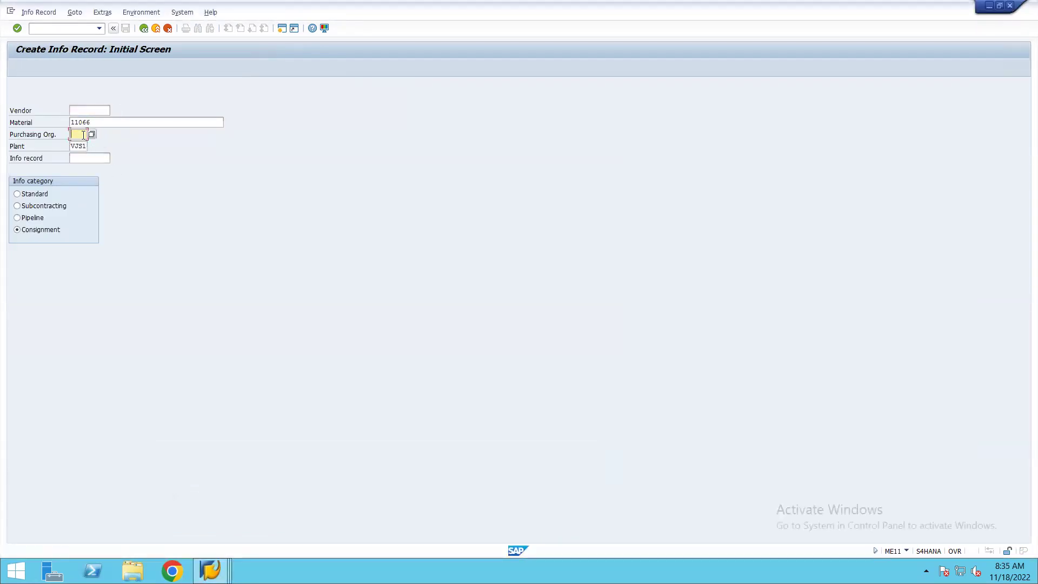
text(VJSP)
key(Return)
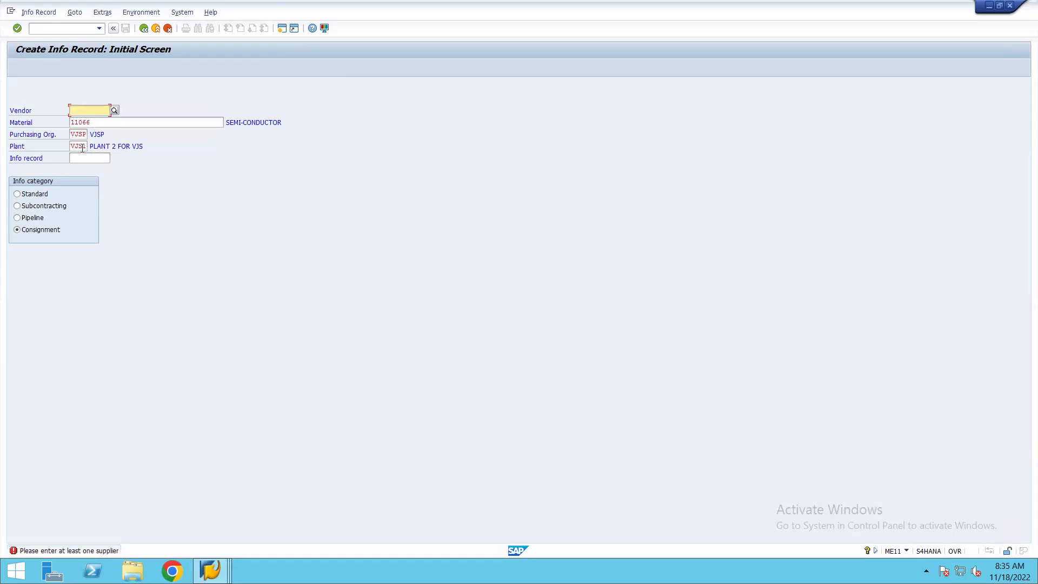
click(82, 147)
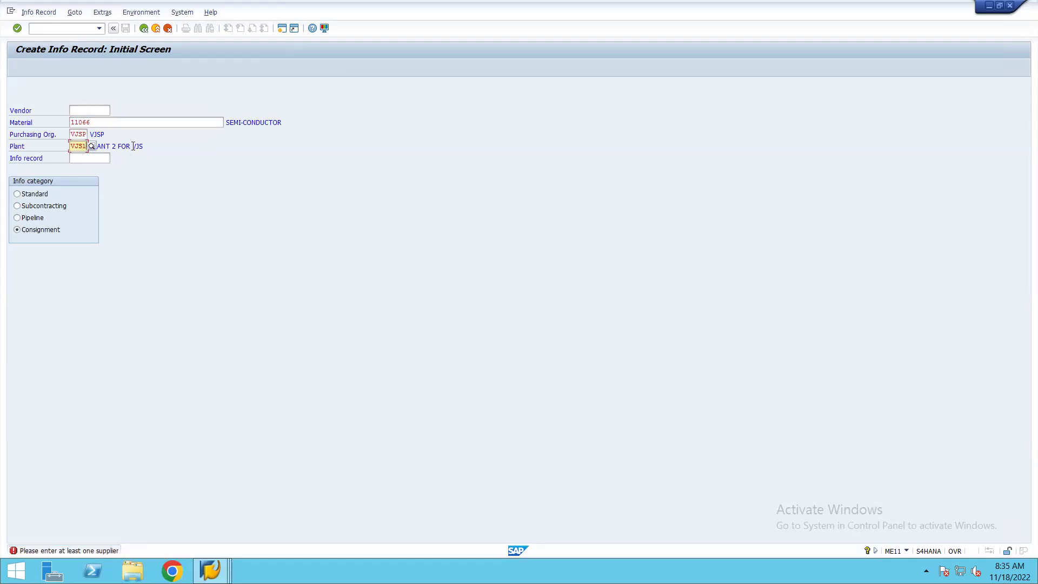
key(BackSpace)
text(P)
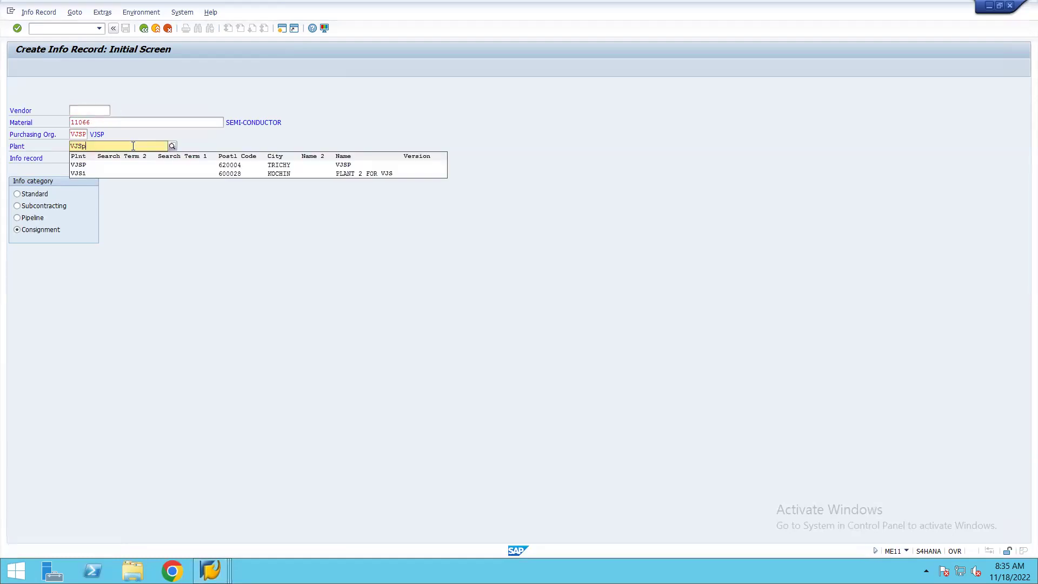
key(Return)
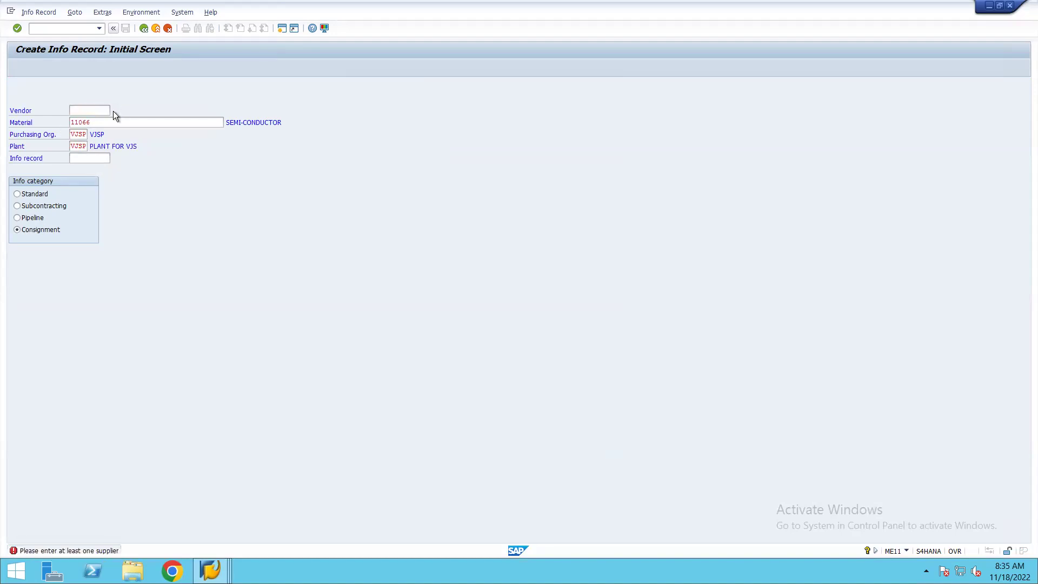
Find the vendor with the Suppliers: Purchasing search for country IN and purchasing organization VJSP, and pick JERRY INDUSTRIES.
click(114, 111)
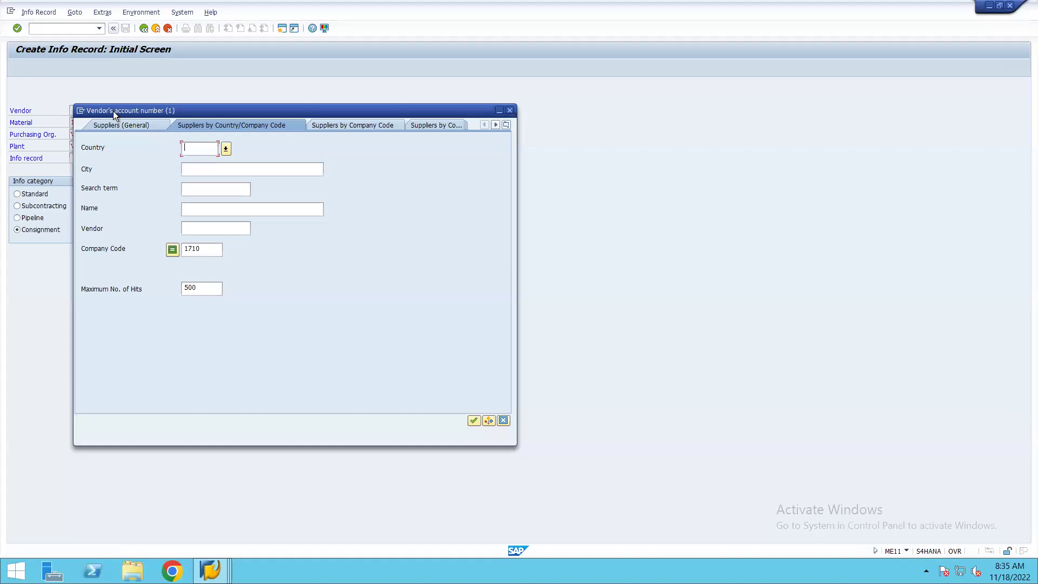
click(137, 123)
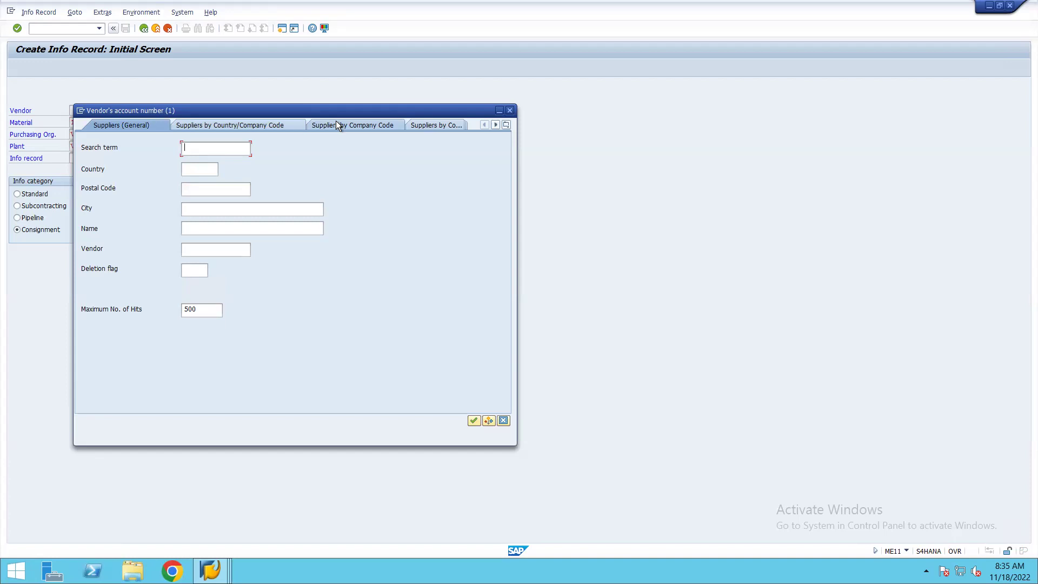
click(494, 125)
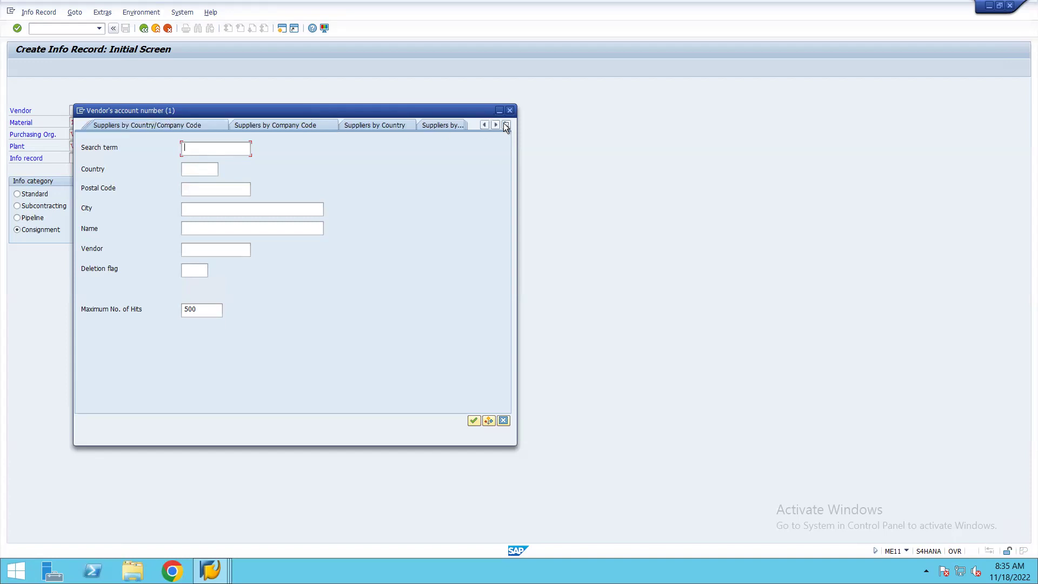
click(505, 125)
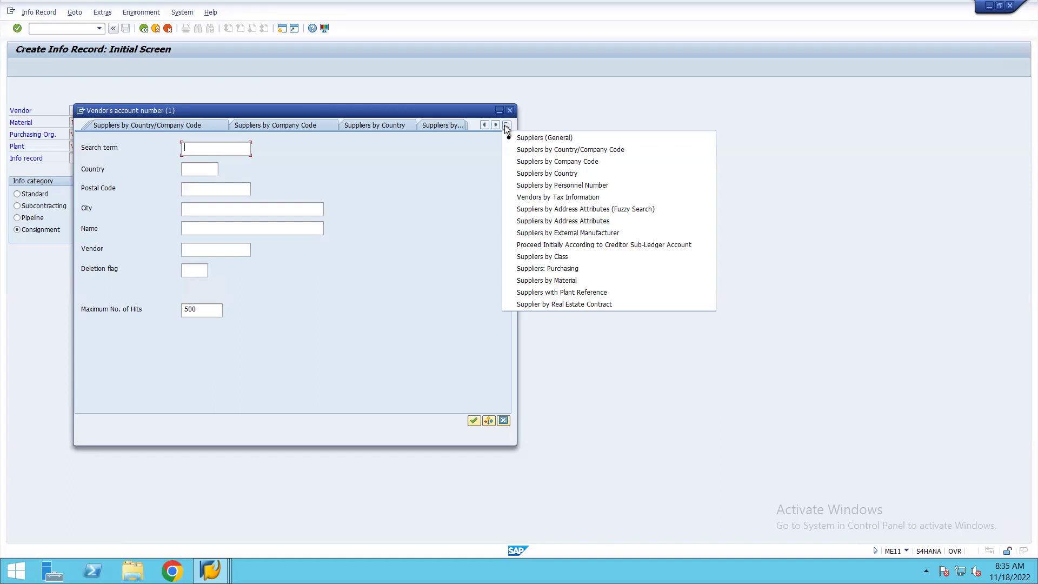
click(540, 270)
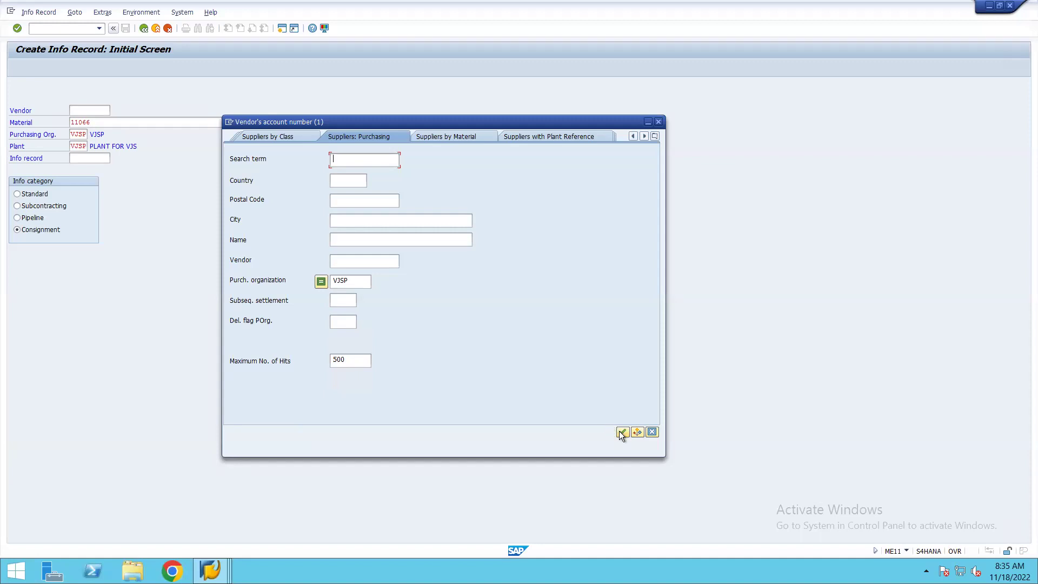
click(360, 360)
key(Return)
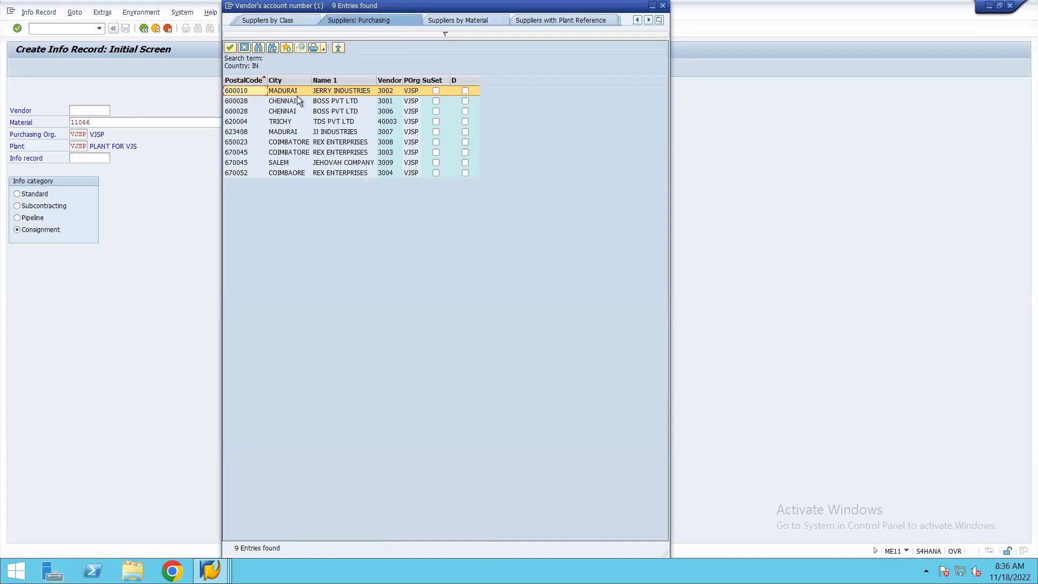
double_click(280, 92)
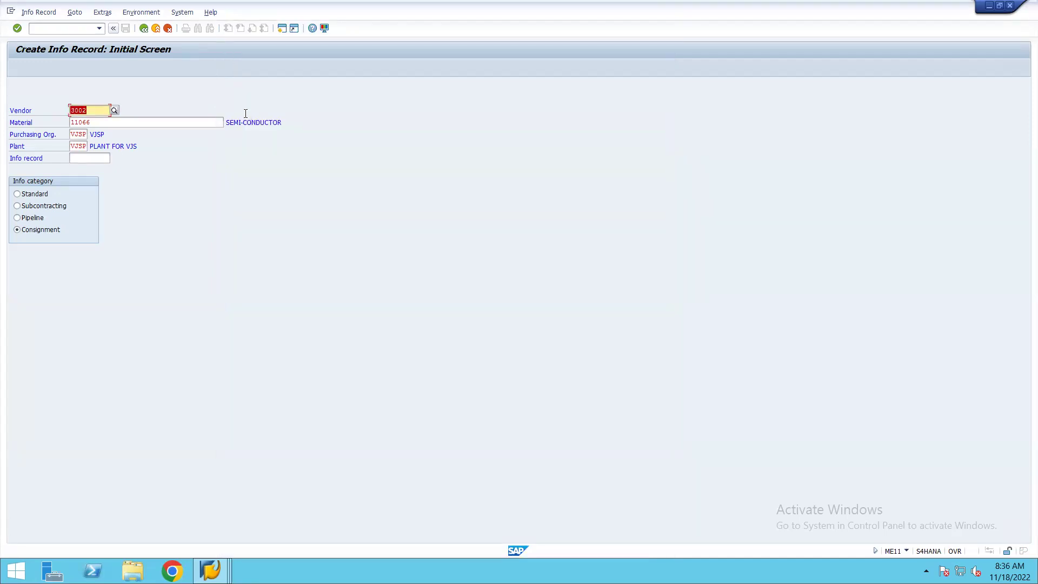
In the info record's purchasing organization data, enter planned delivery time 1 day, standard quantity 100, minimum quantity 20 and the net price.
key(Return)
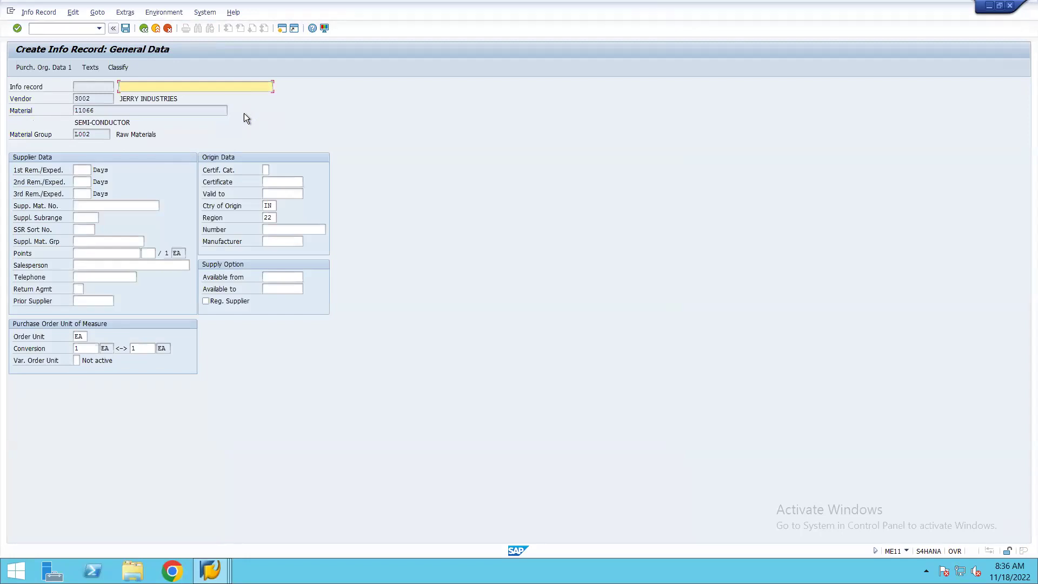
click(47, 67)
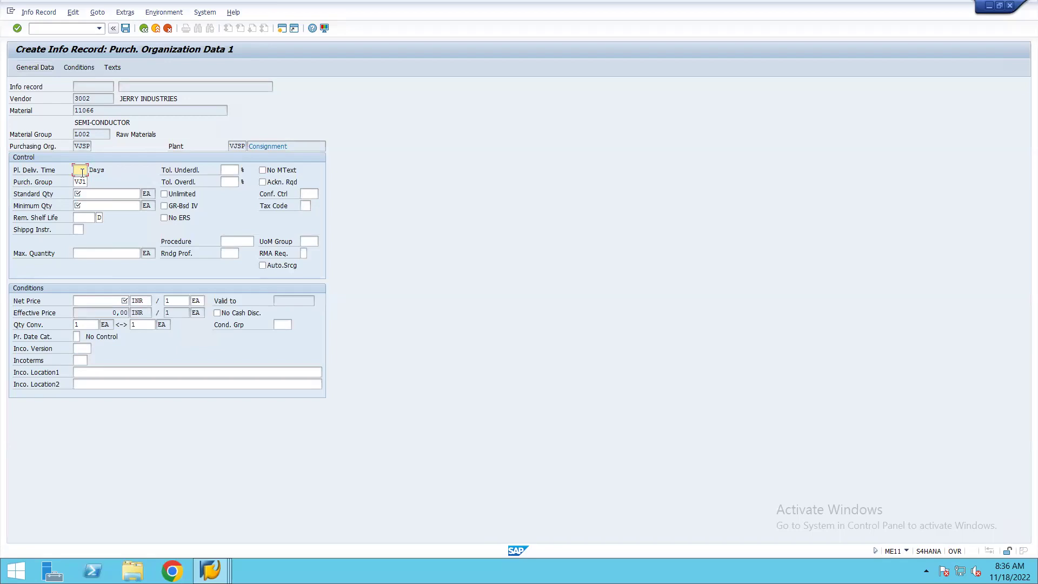
text(1)
key(Return)
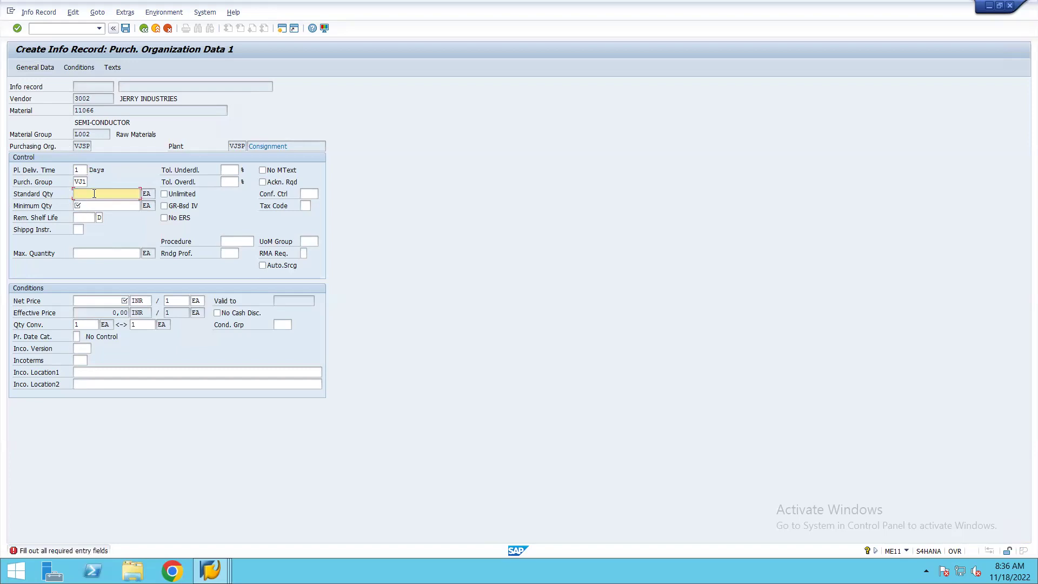
text(100)
key(Tab)
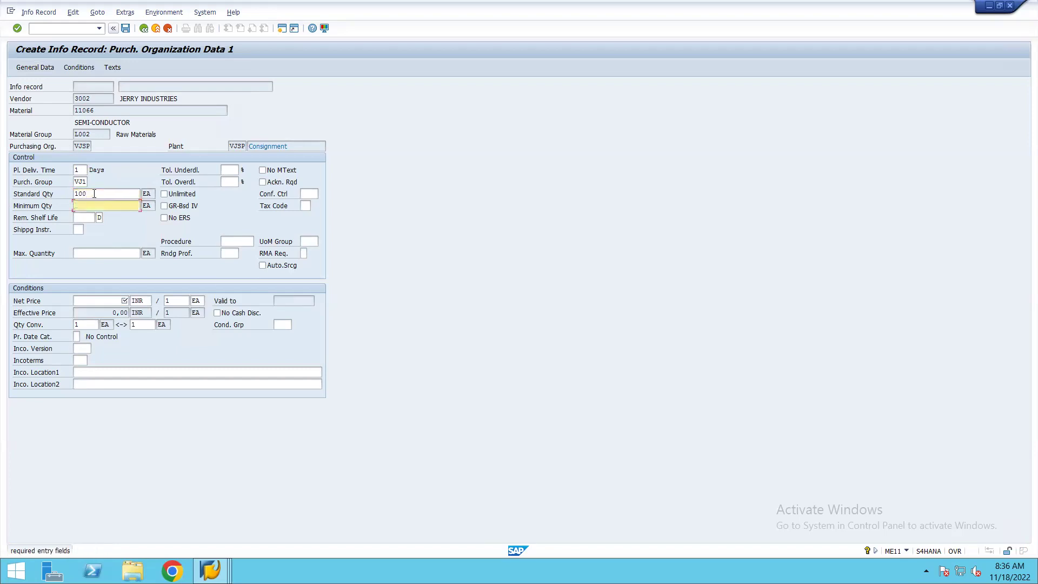
text(2)
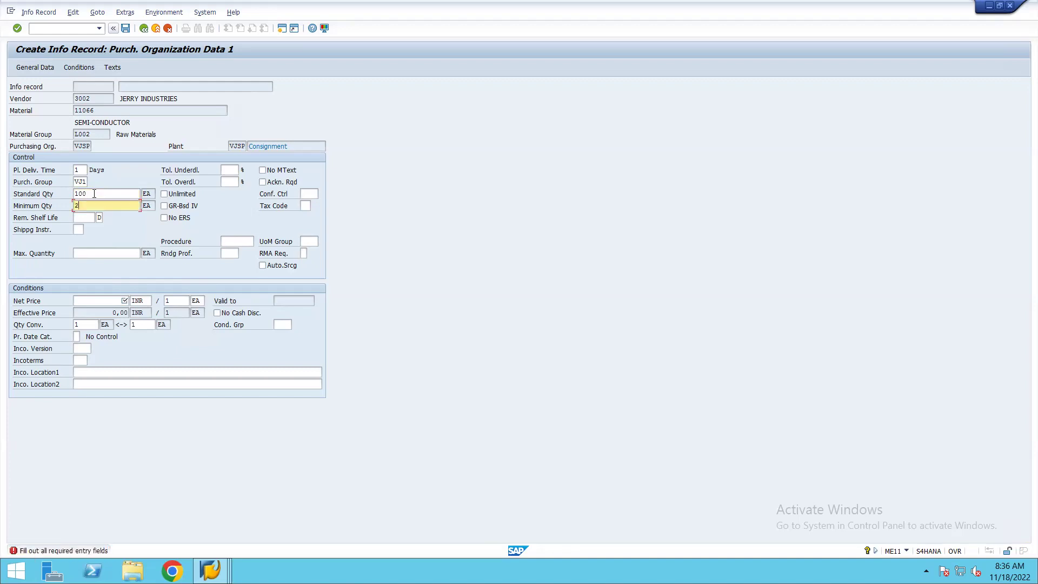
text(0)
key(Return)
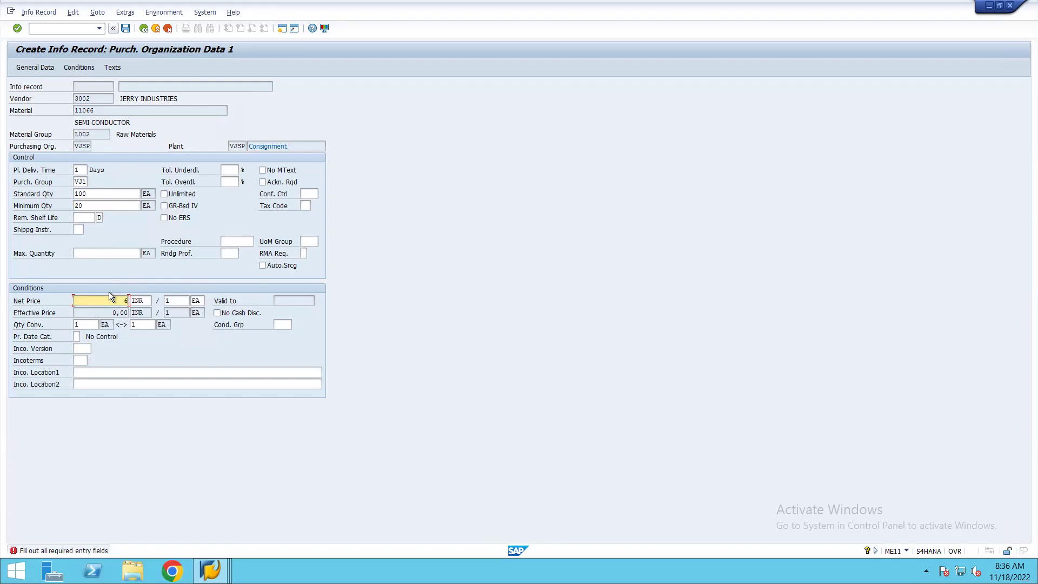
key(Return)
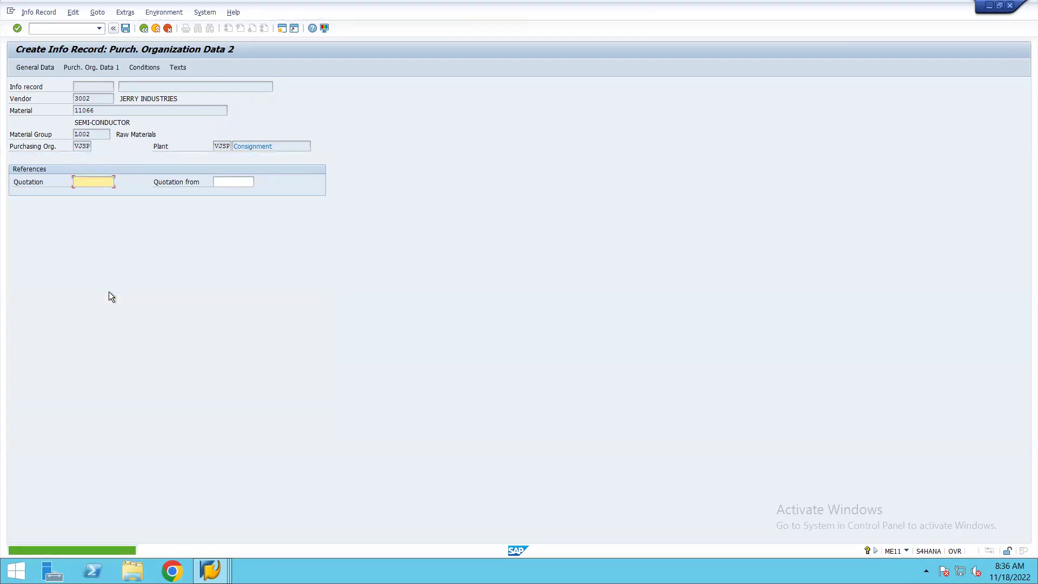
Continue to the text overview, save the consignment info record, and switch to changing info records.
key(Return)
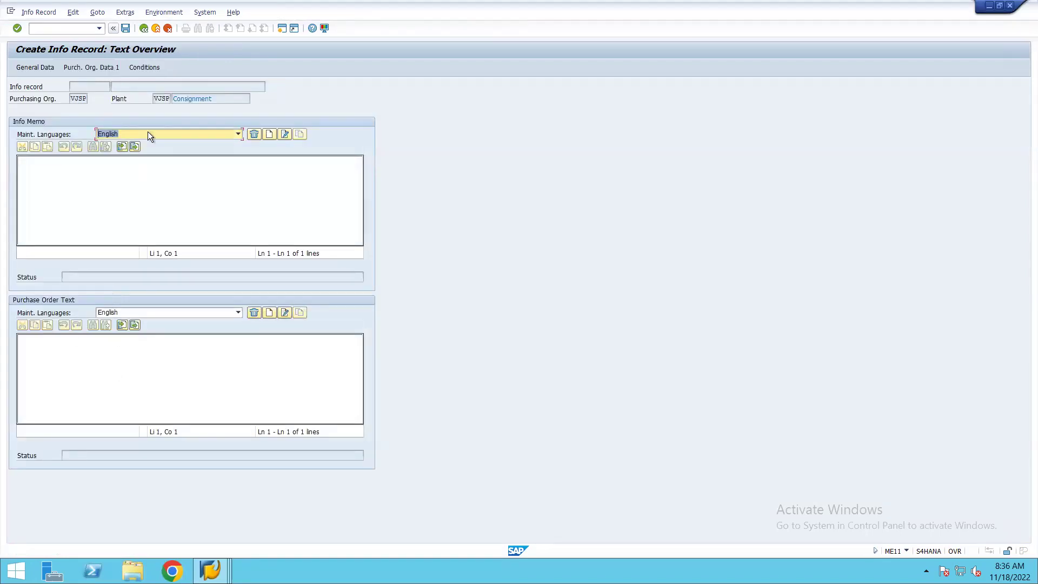
click(126, 28)
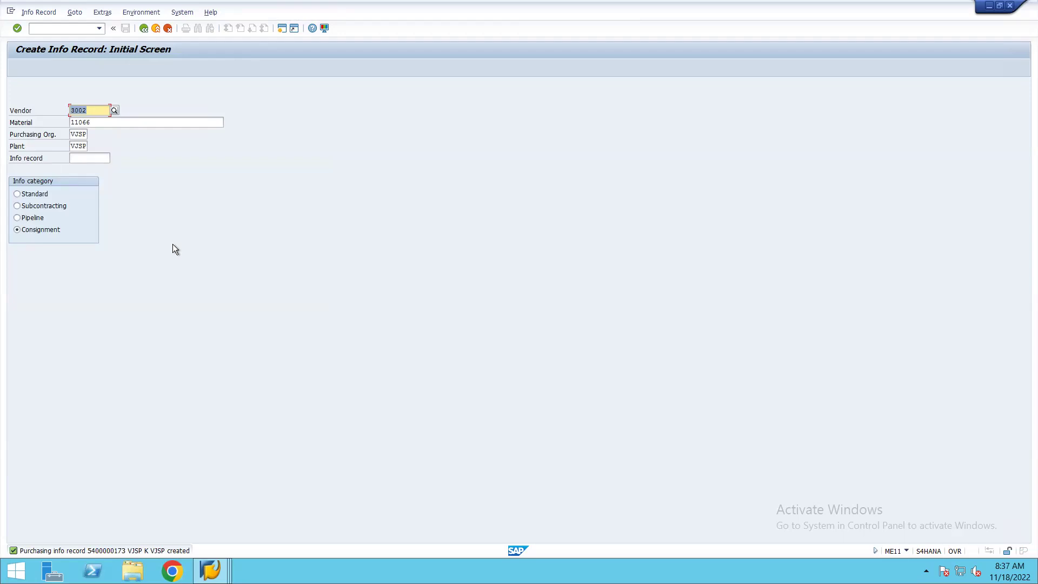
click(38, 12)
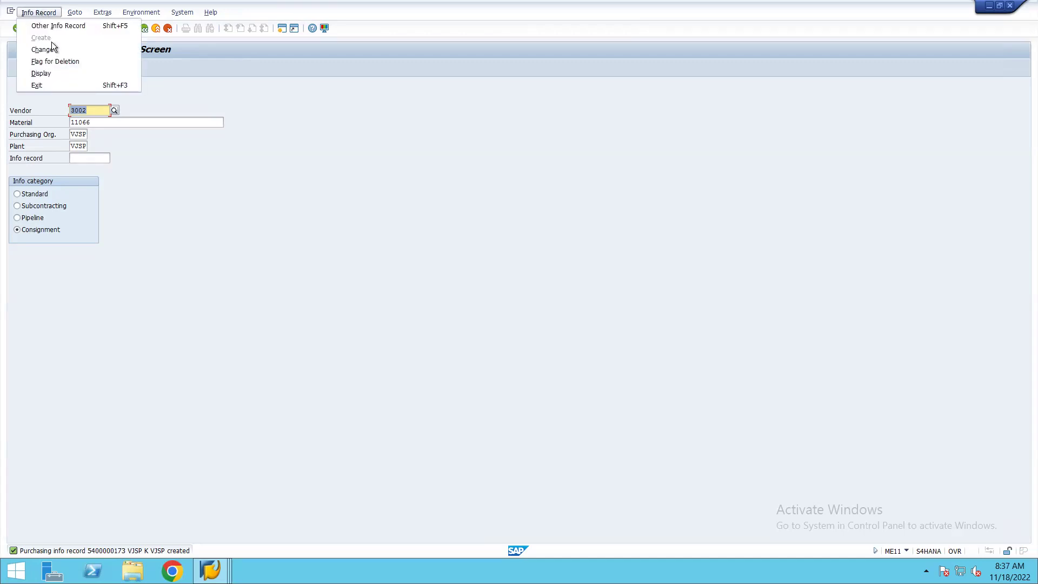
click(39, 53)
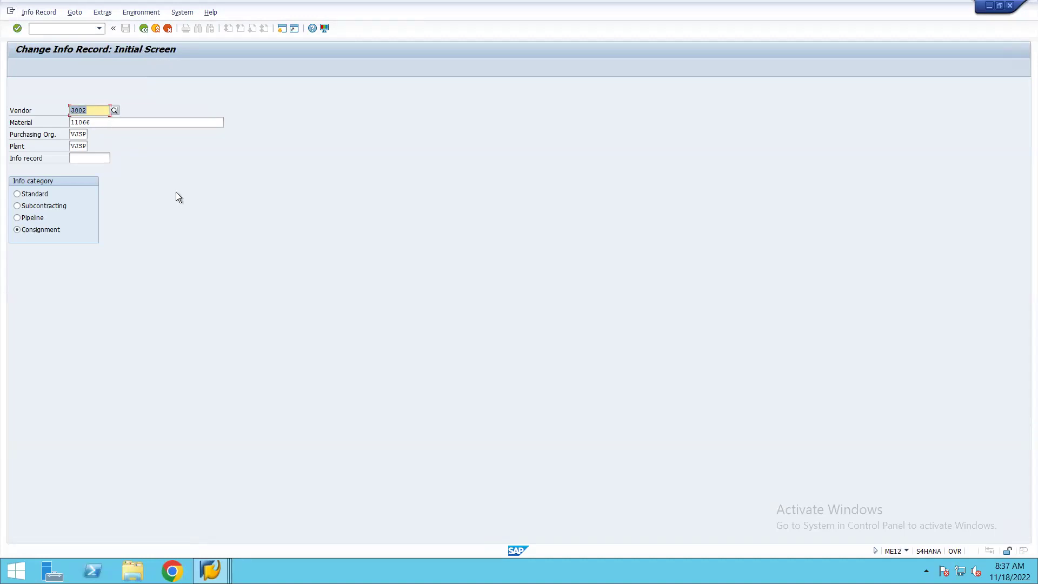
Open the JERRY INDUSTRIES consignment info record for material 11066 and enter 1 day for all three reminder levels.
key(Return)
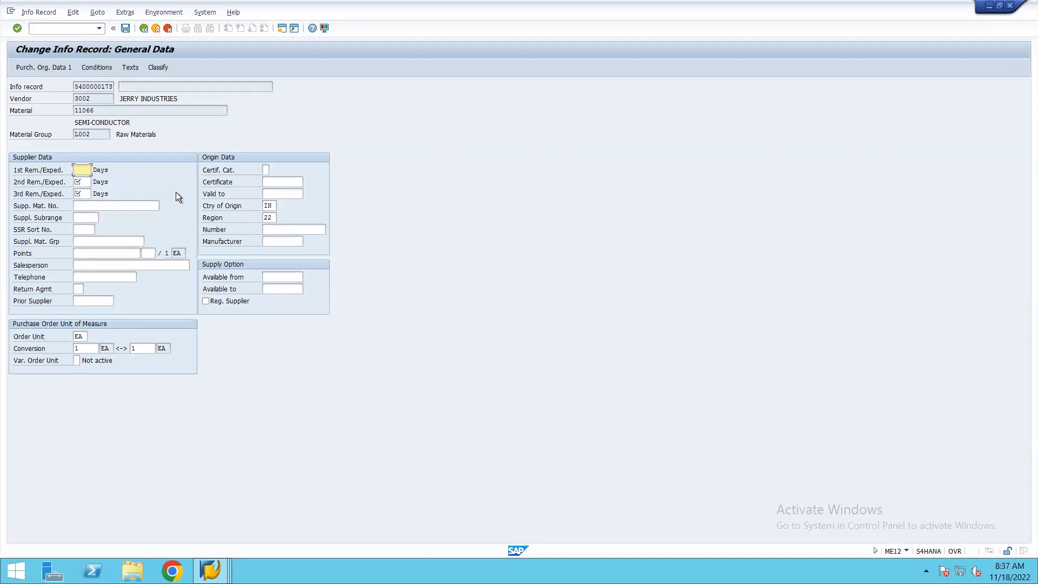
click(40, 67)
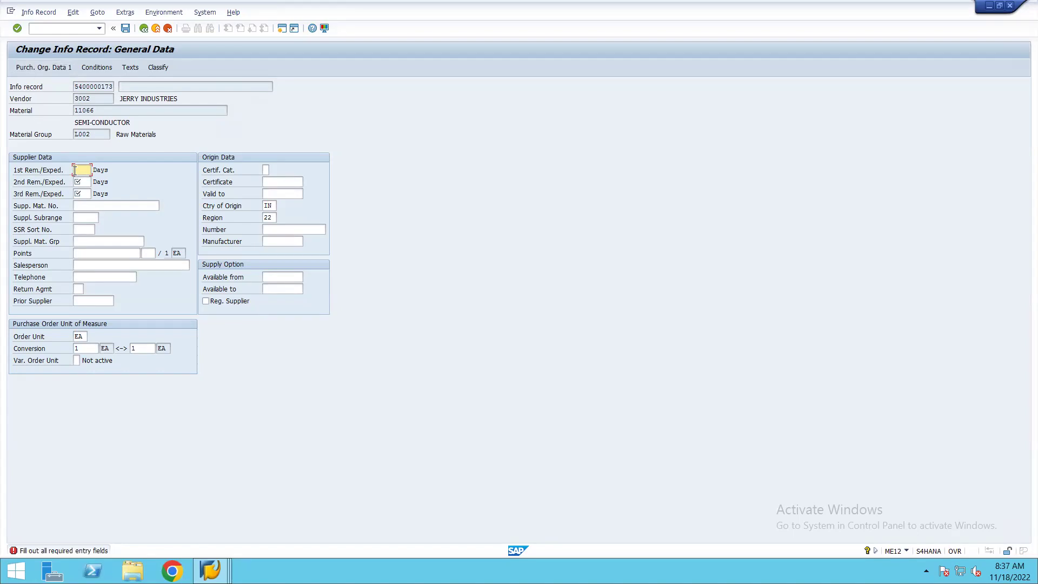
click(27, 66)
text(1)
key(Return)
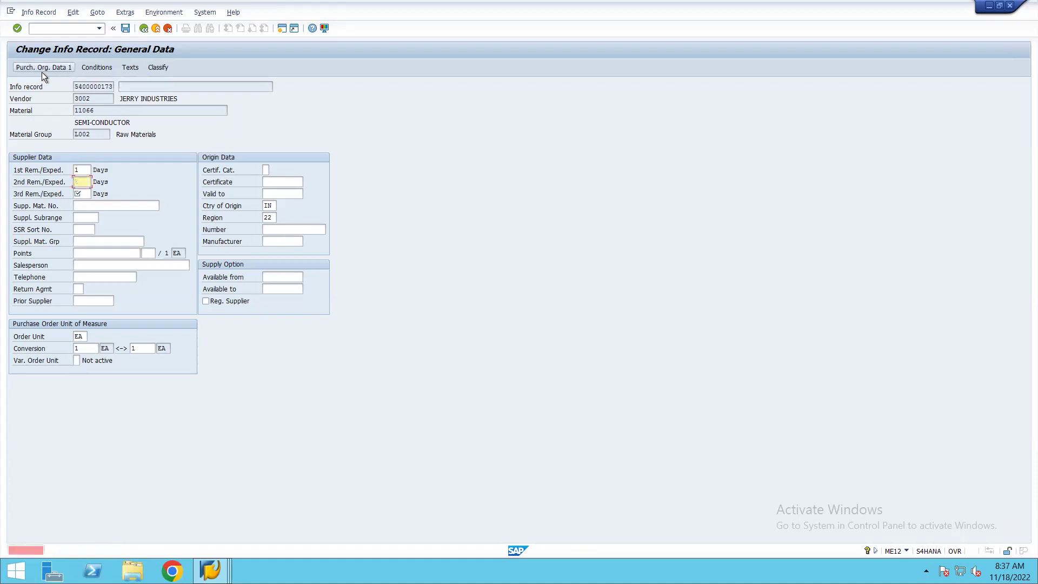
text(1)
key(Return)
text(1)
key(Return)
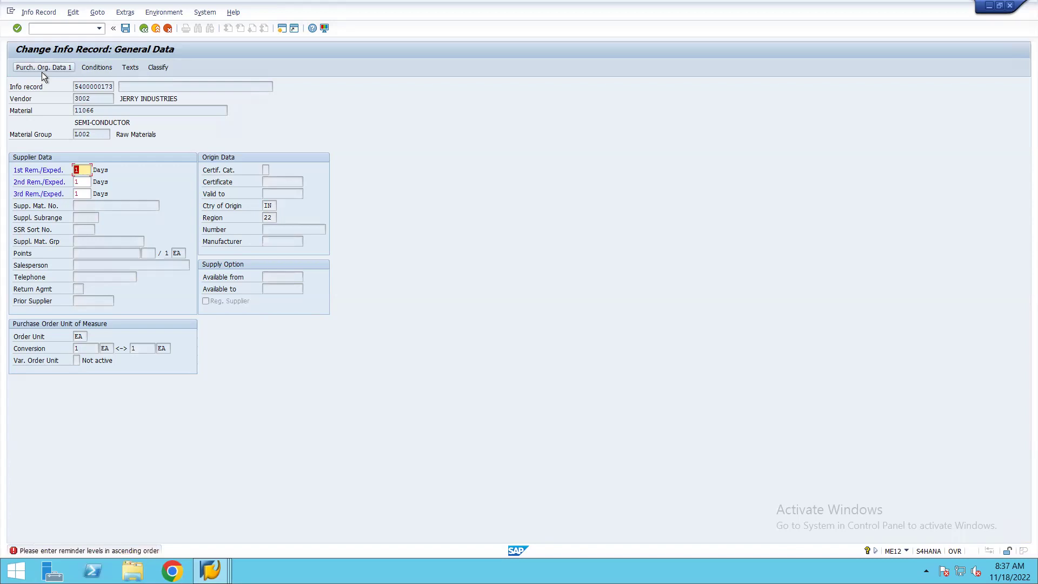
Set the second reminder to 2 days and the third to 3 days, and continue to the purchasing organization data.
click(88, 181)
key(BackSpace)
text(2)
key(Return)
key(Return)
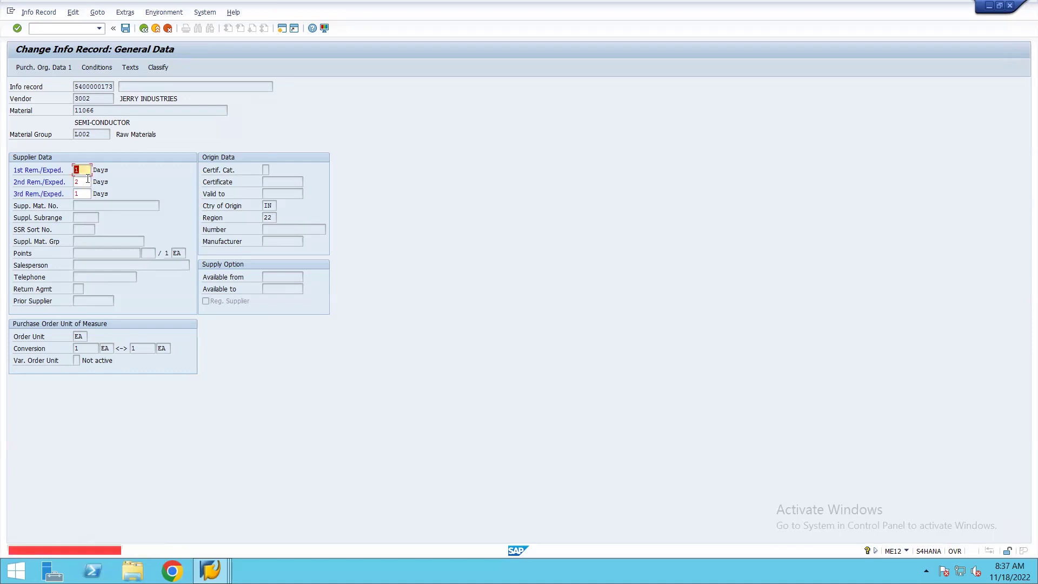
click(84, 182)
click(81, 194)
text(3)
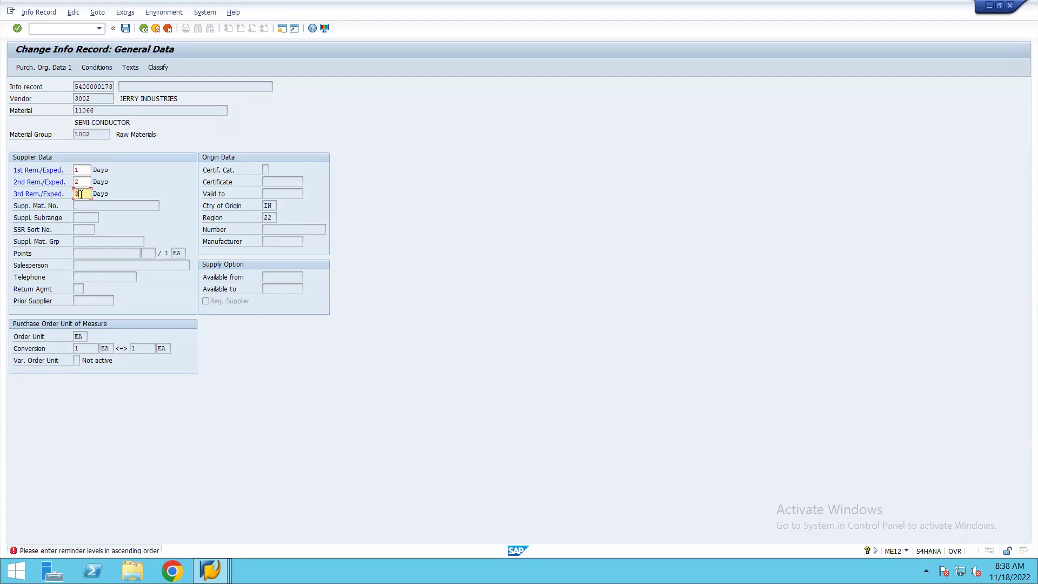
key(Return)
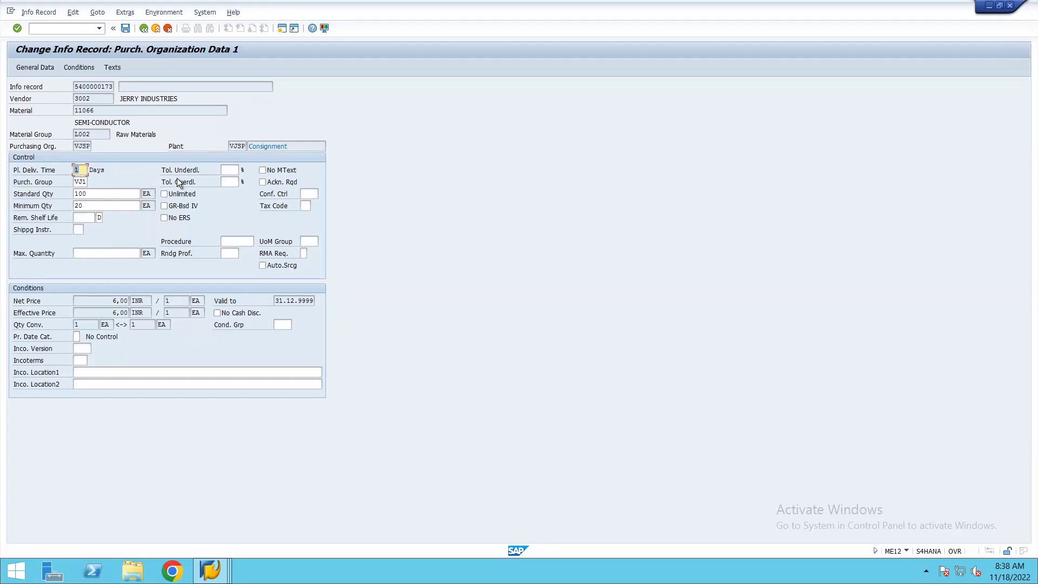
Assign tax code V0 (Zero % input tax) to the info record and save it.
click(306, 206)
click(315, 206)
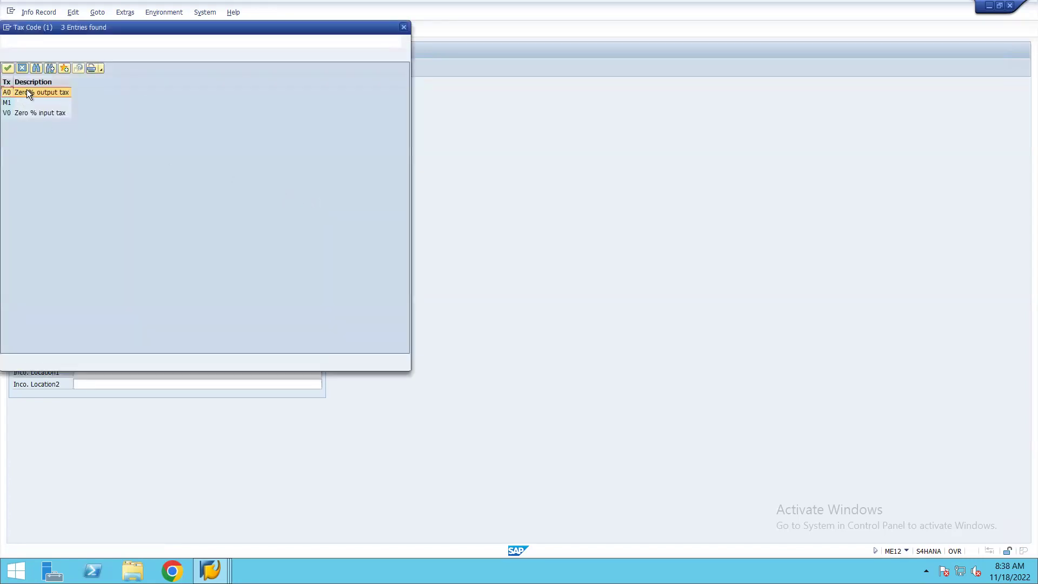
double_click(27, 112)
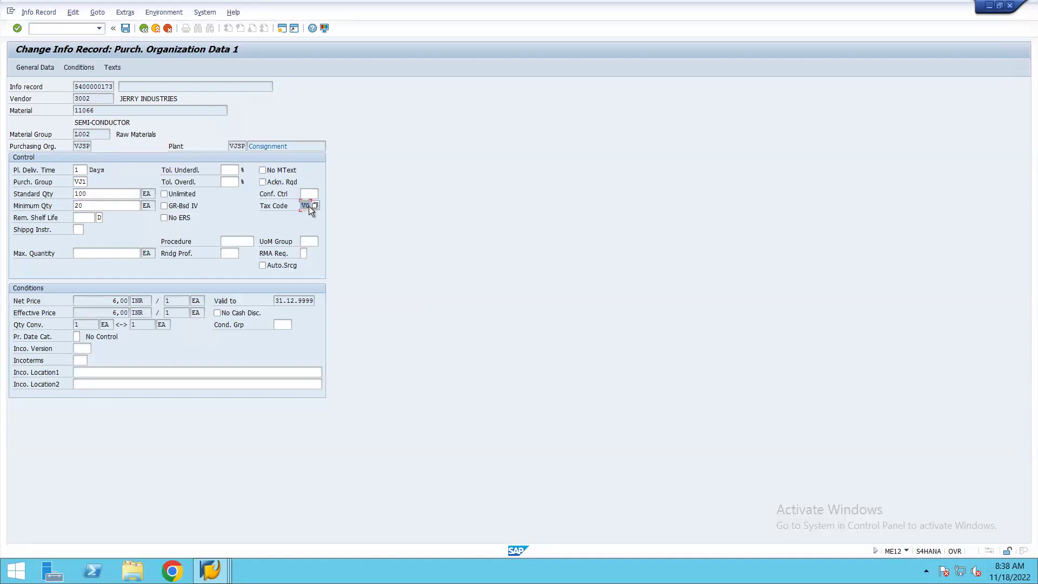
click(314, 207)
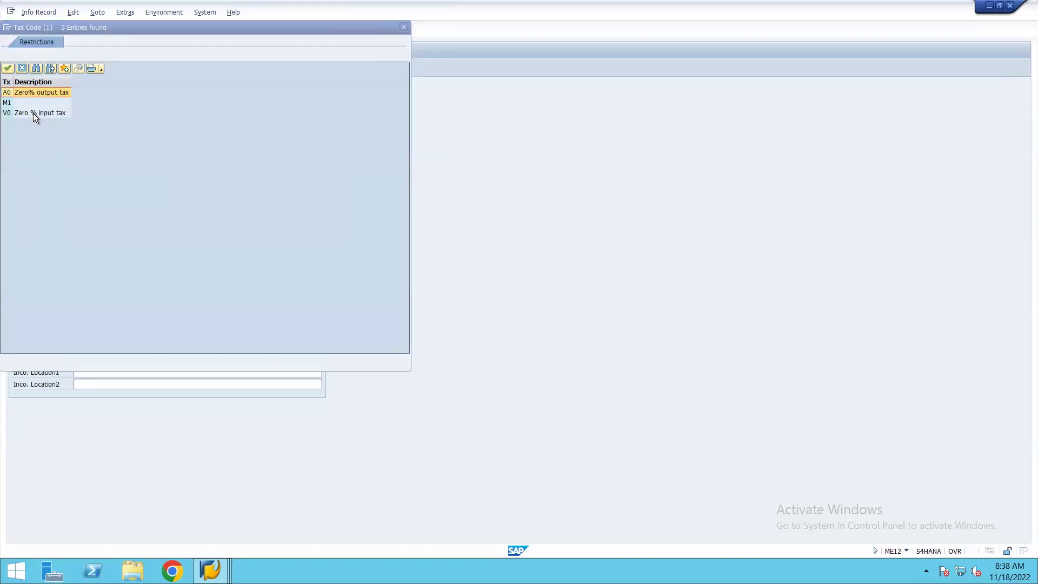
click(8, 113)
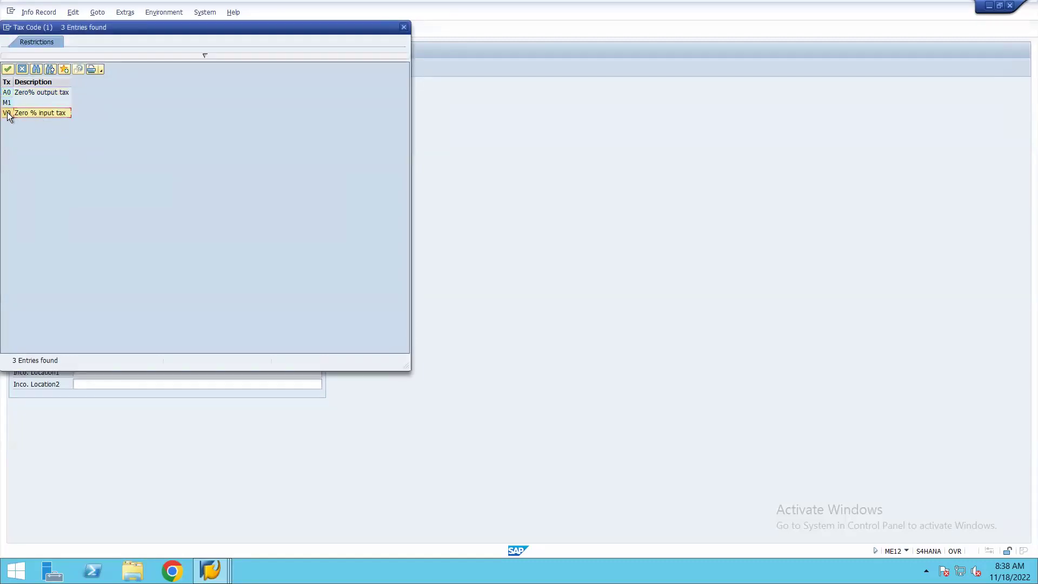
double_click(8, 113)
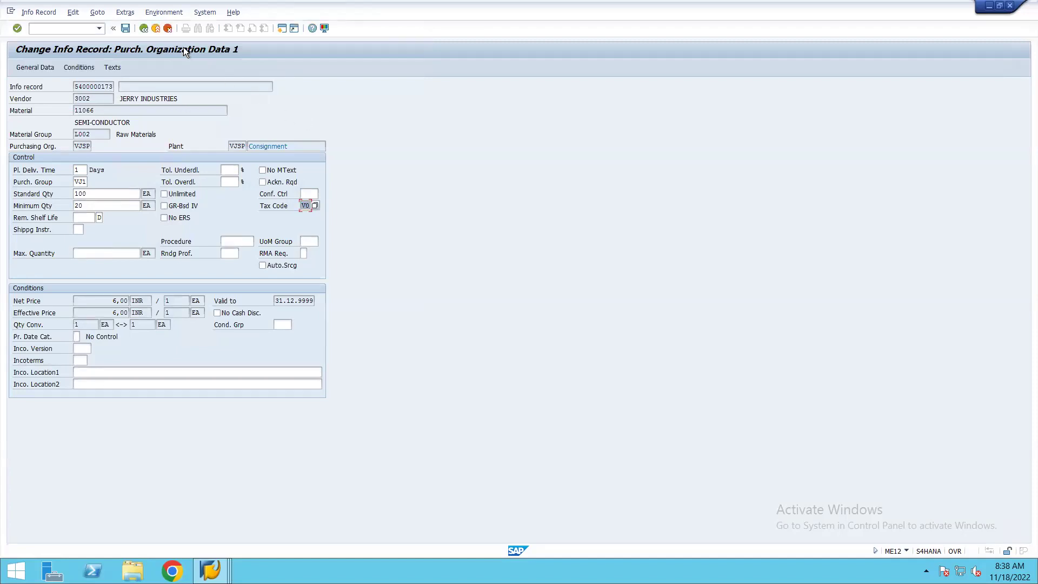
click(121, 28)
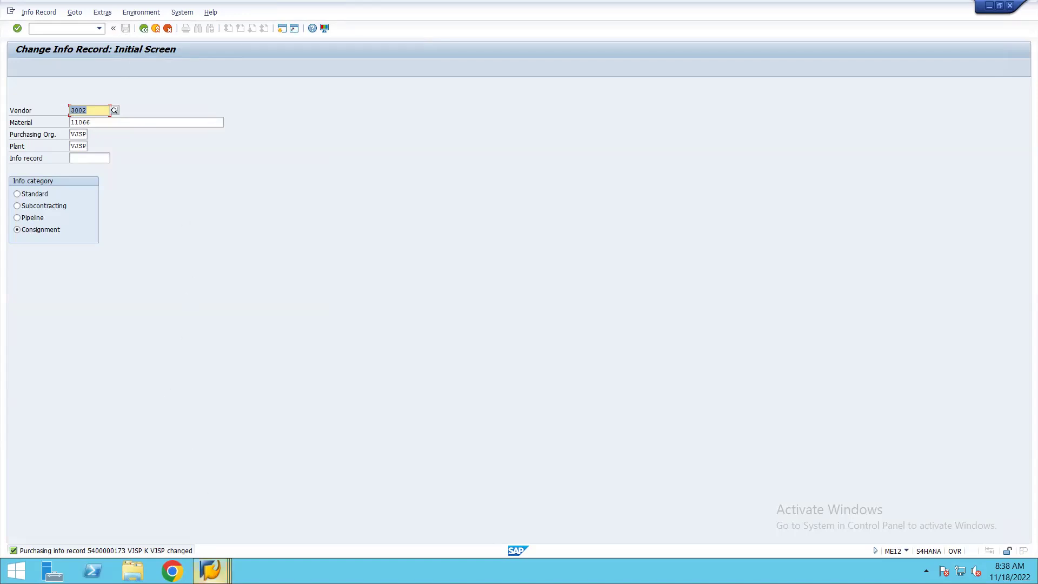
click(211, 571)
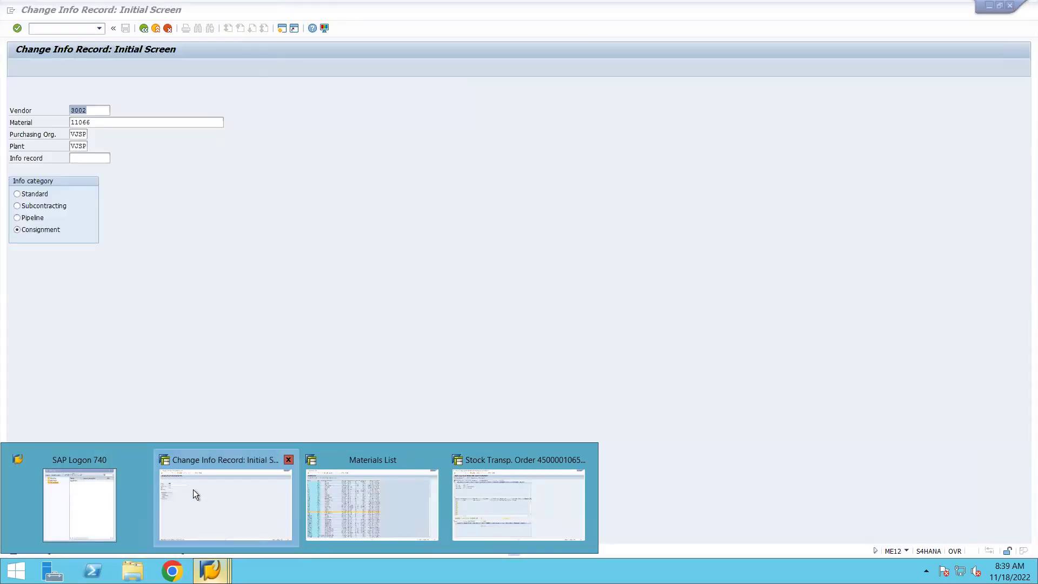
click(193, 490)
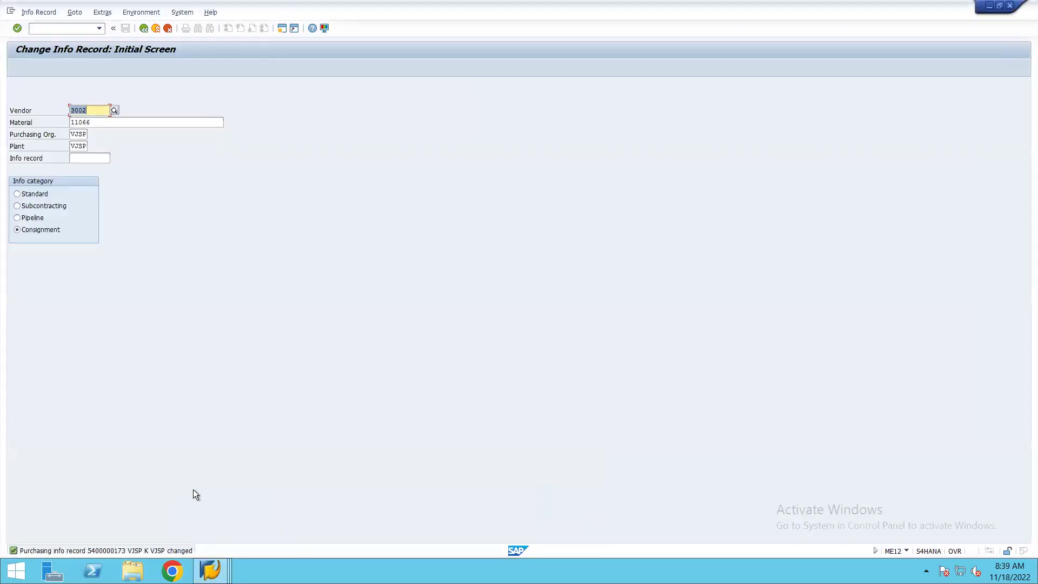
click(220, 560)
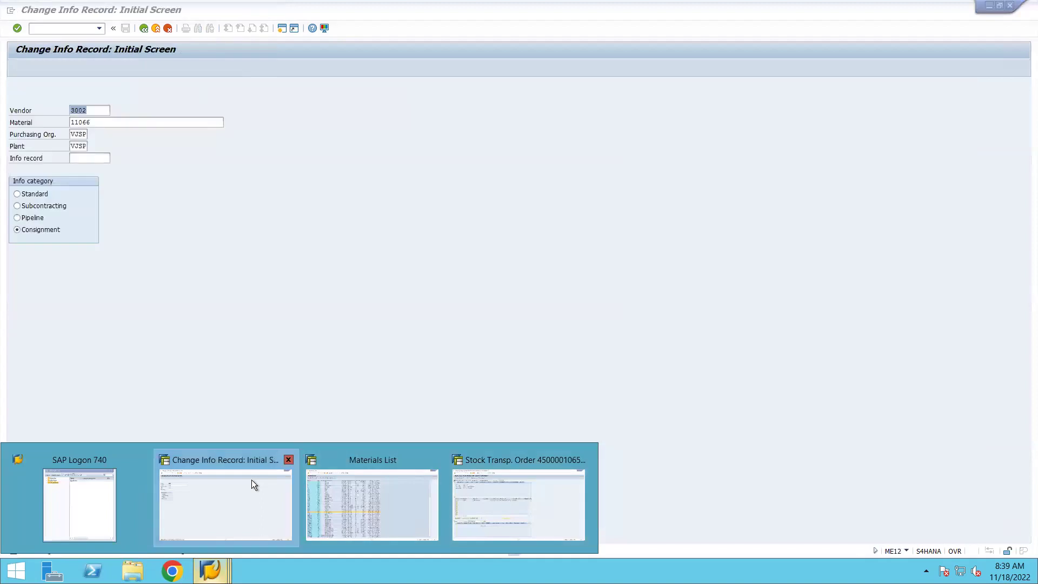
click(251, 478)
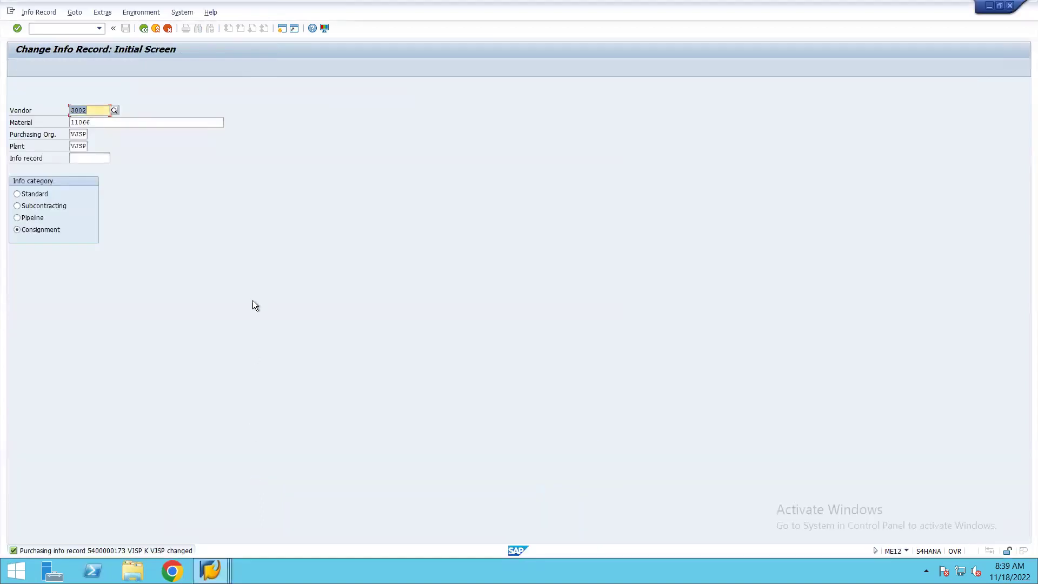
In a new session, run the MMBE stock overview for material 11066 in plant VJSP and review its on-order and consignment columns.
click(280, 28)
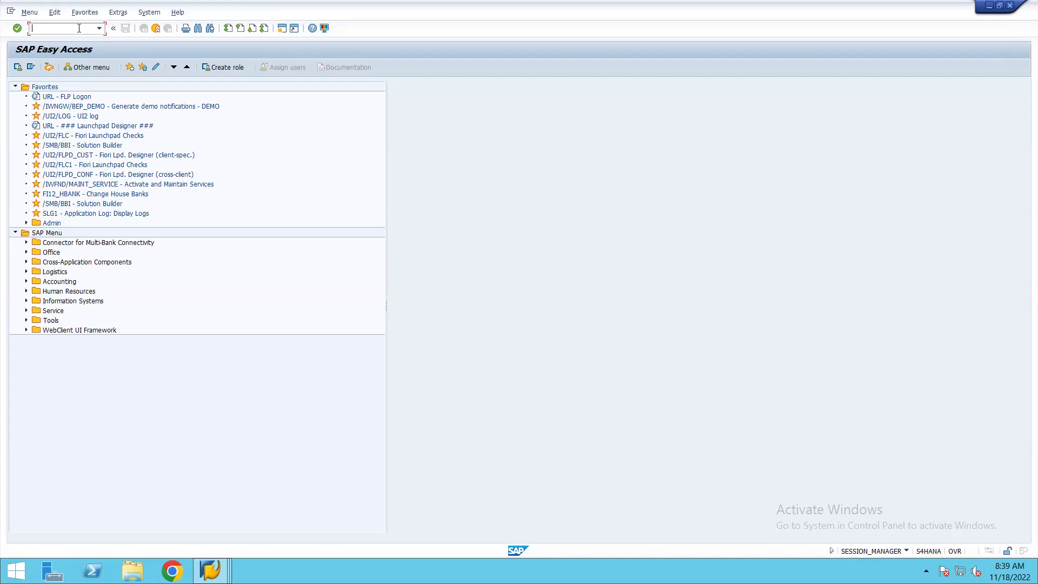
text(mmb)
key(Return)
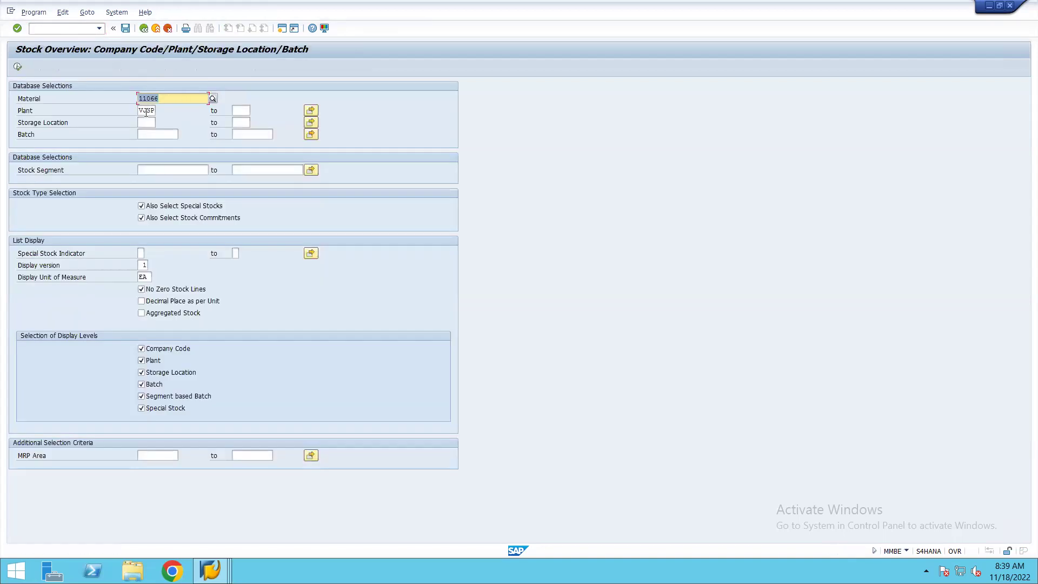
click(19, 66)
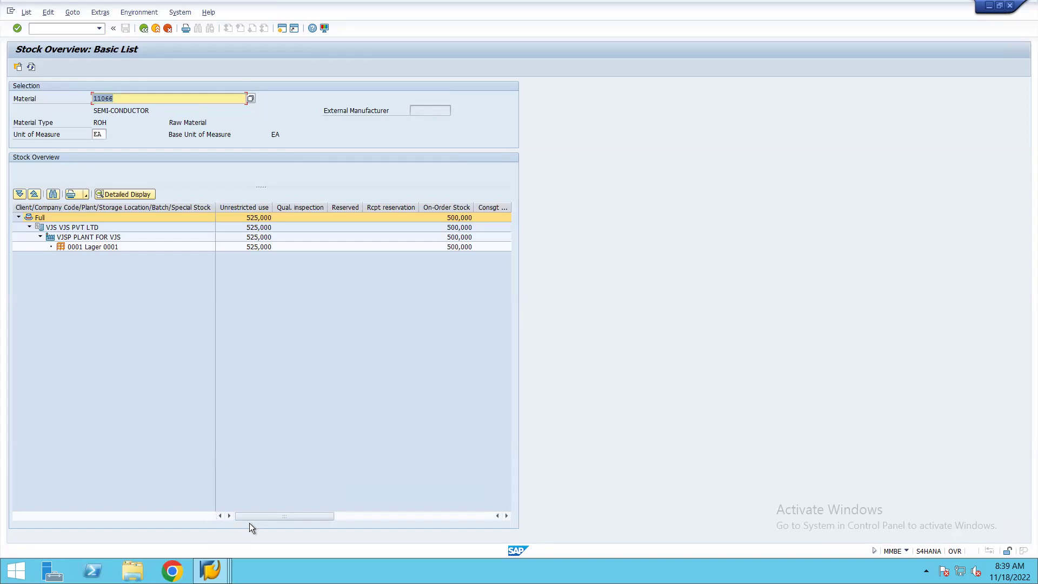
drag(261, 515, 185, 495)
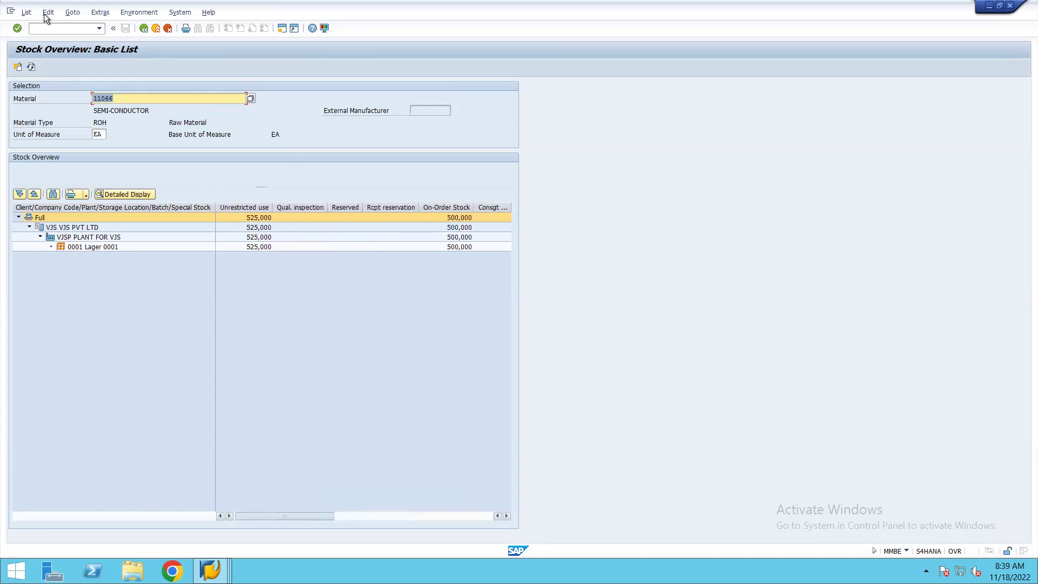
click(53, 30)
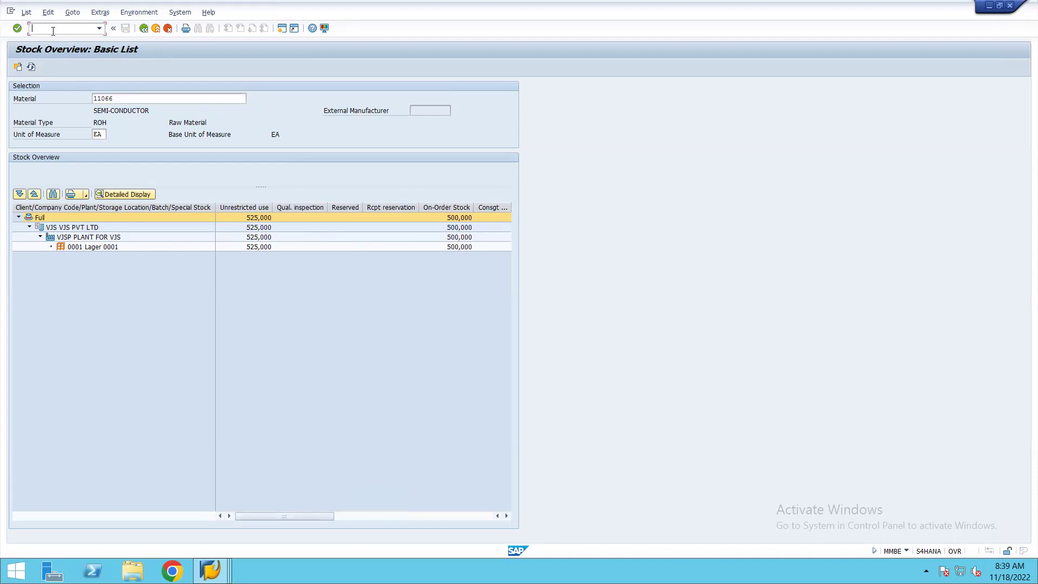
text(migo)
drag(313, 517, 372, 516)
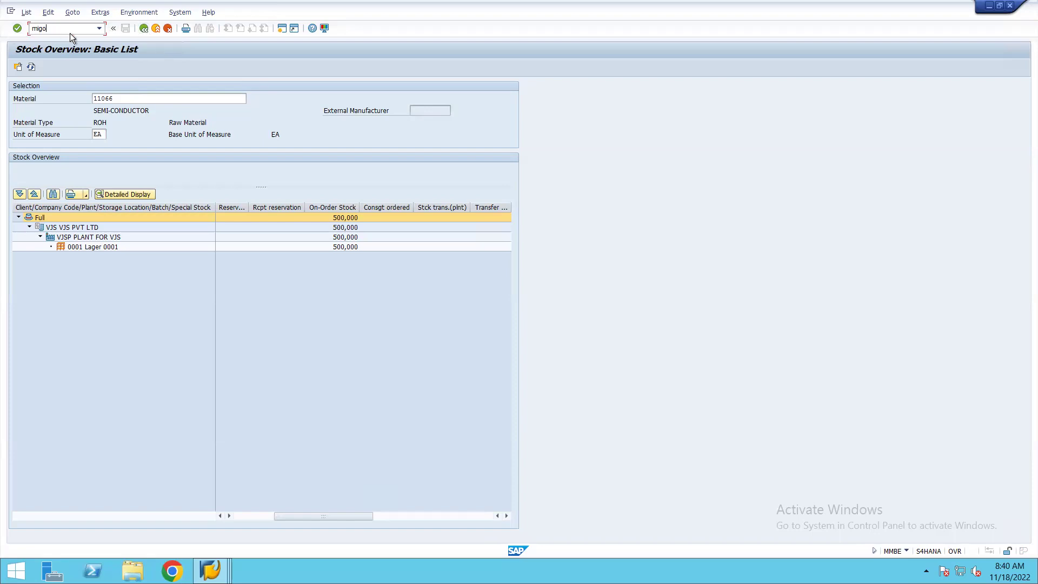
Leave the stock overview and start creating a purchase order with transaction ME21N.
key(BackSpace)
key(BackSpace)
text(e21n)
key(Return)
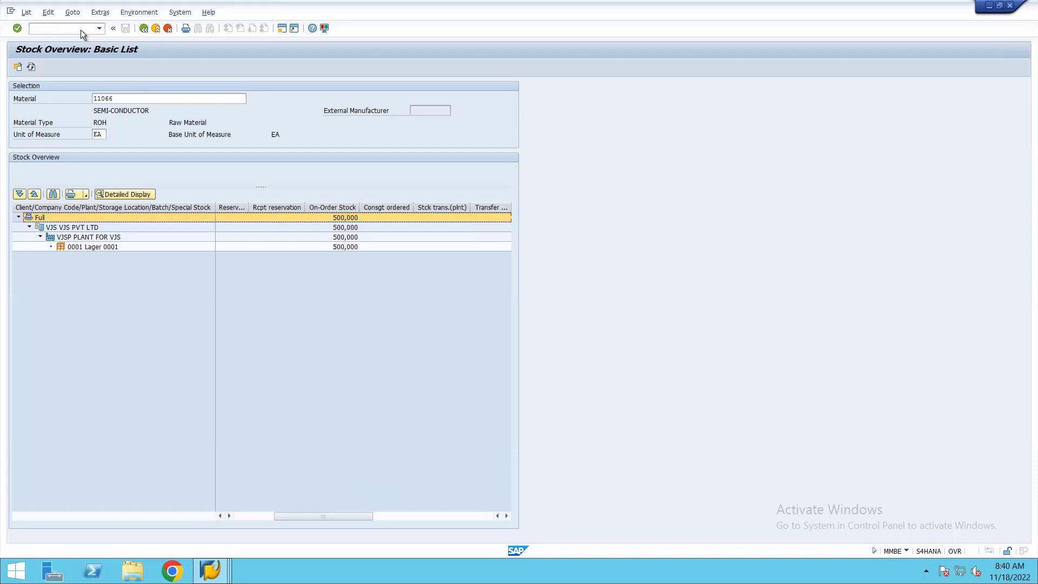
click(148, 30)
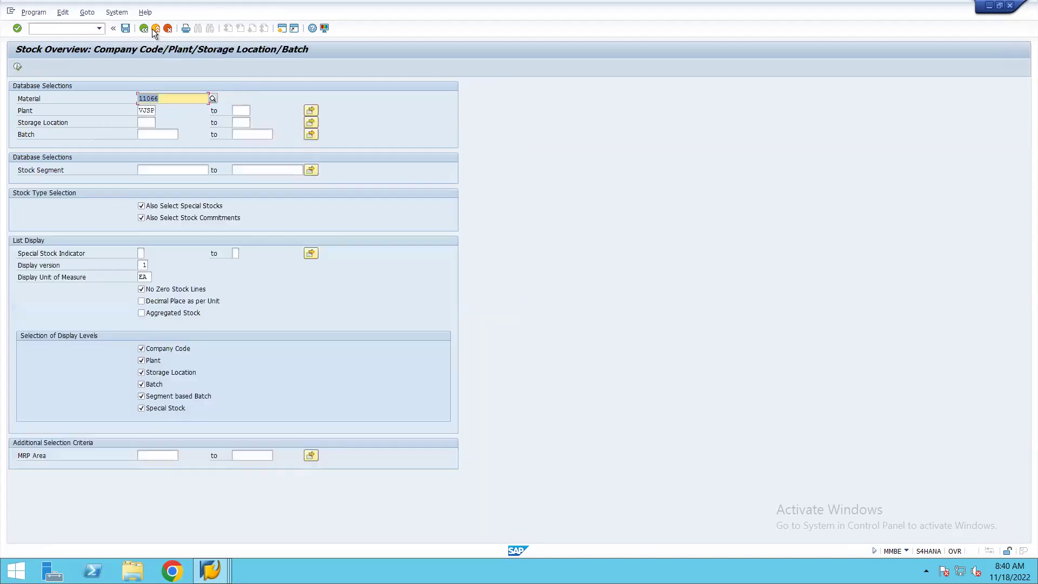
click(148, 29)
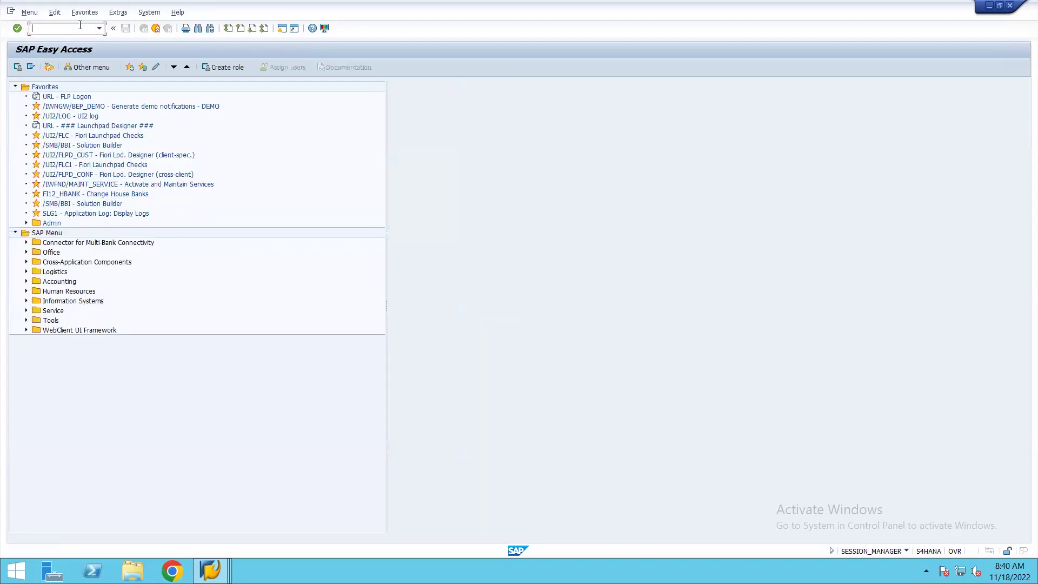
text(me21n)
key(Return)
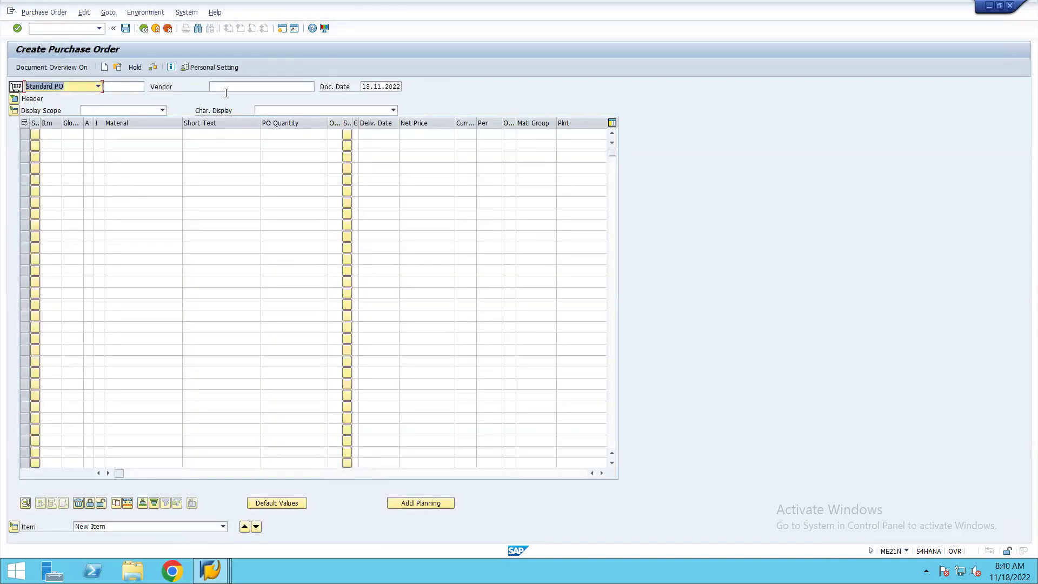
click(268, 85)
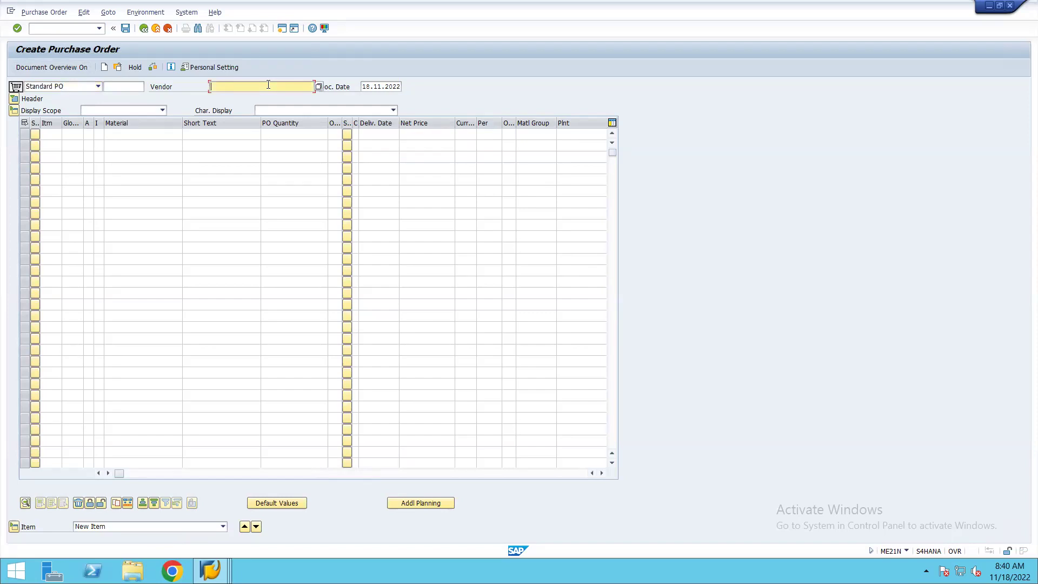
click(119, 84)
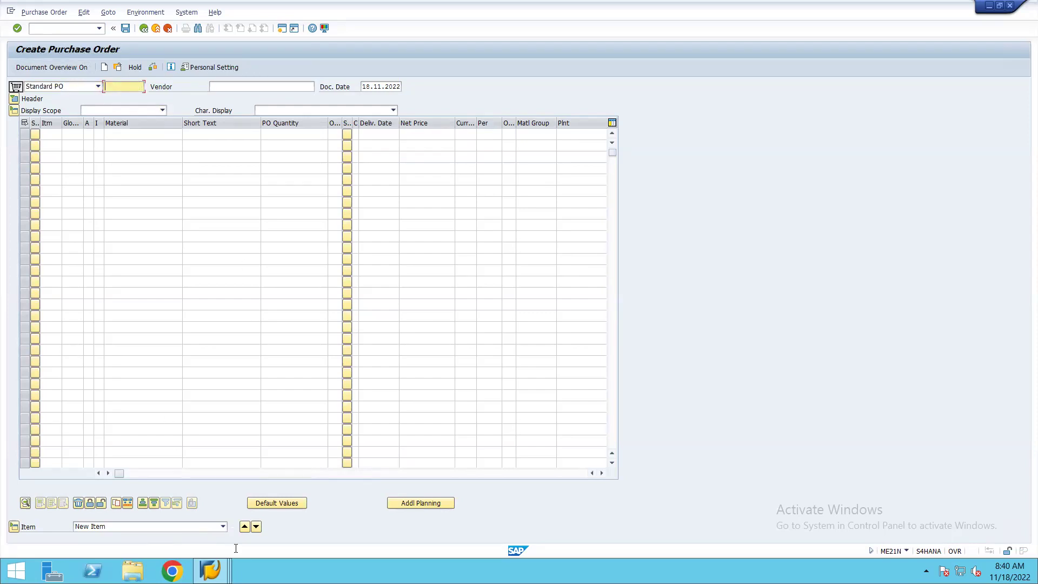
click(210, 570)
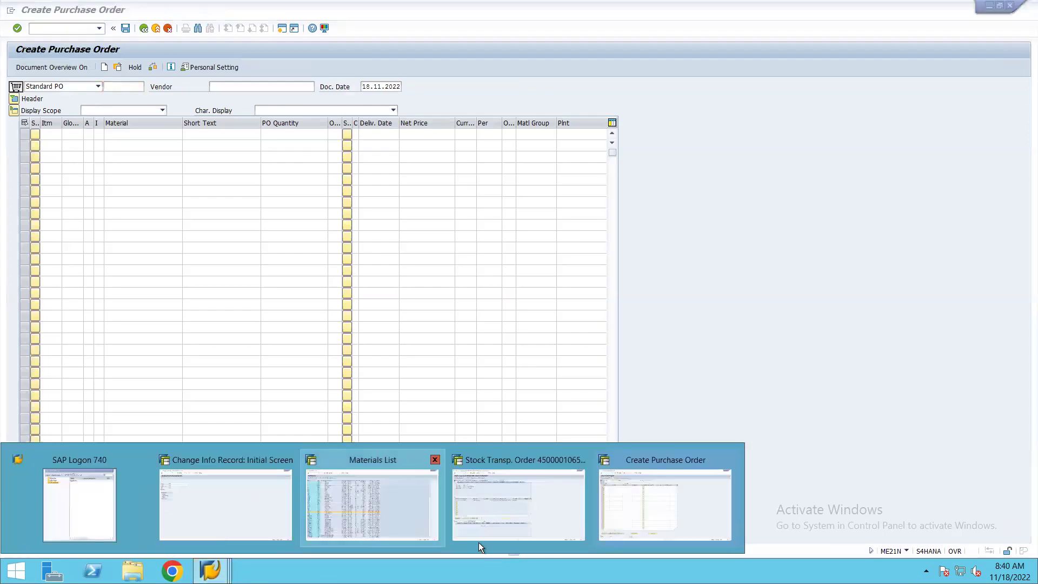
click(511, 488)
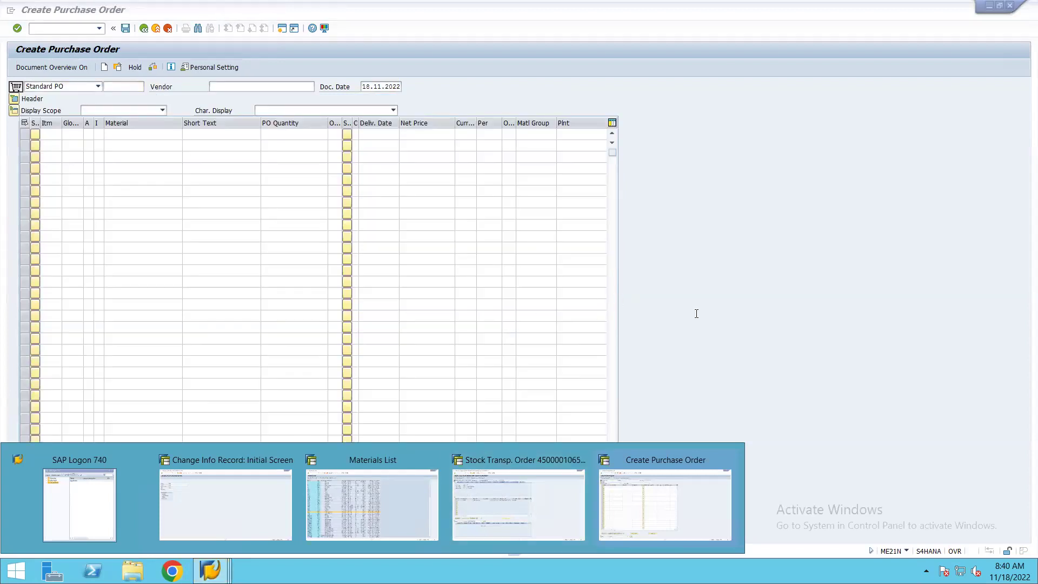
click(747, 311)
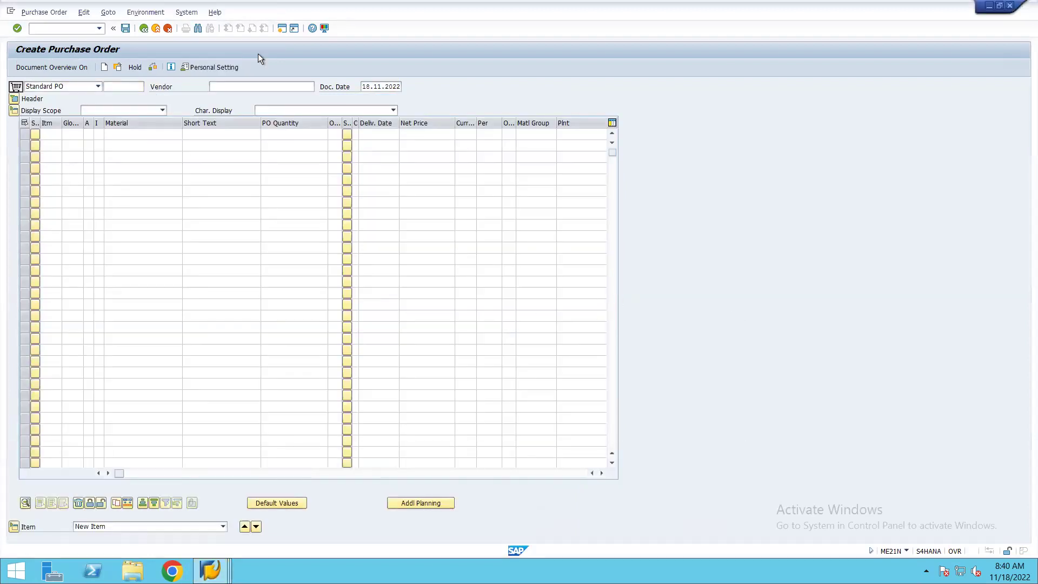
In a new session, display the JERRY INDUSTRIES consignment info record for material 11066 with transaction ME13.
click(281, 28)
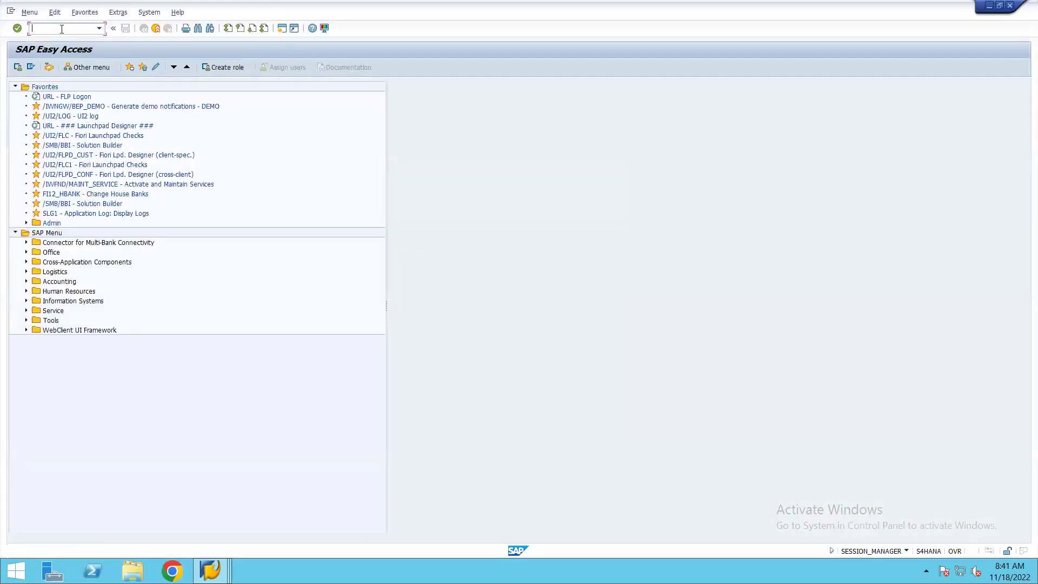
text(me13)
key(Return)
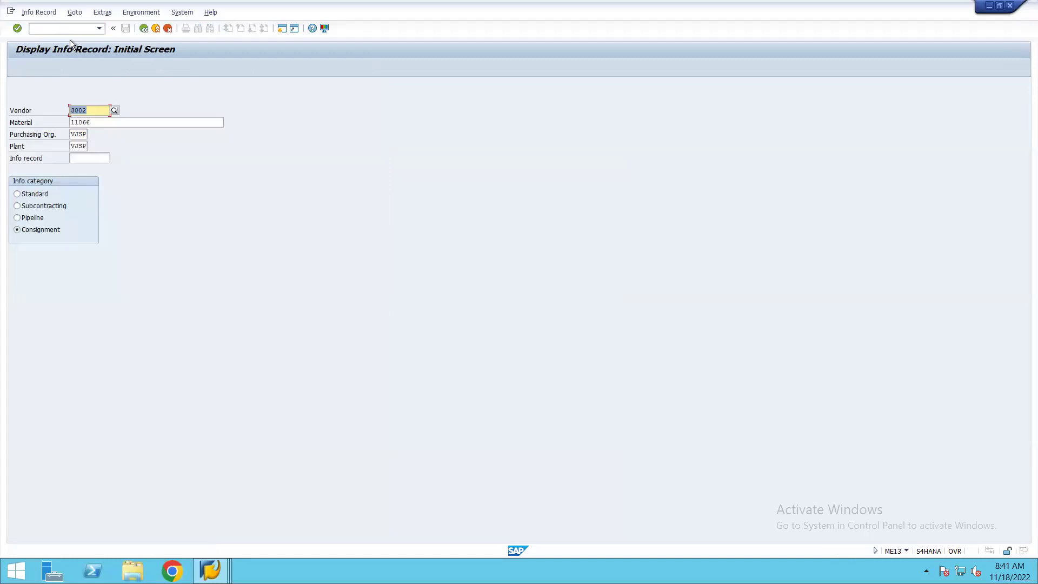
key(Return)
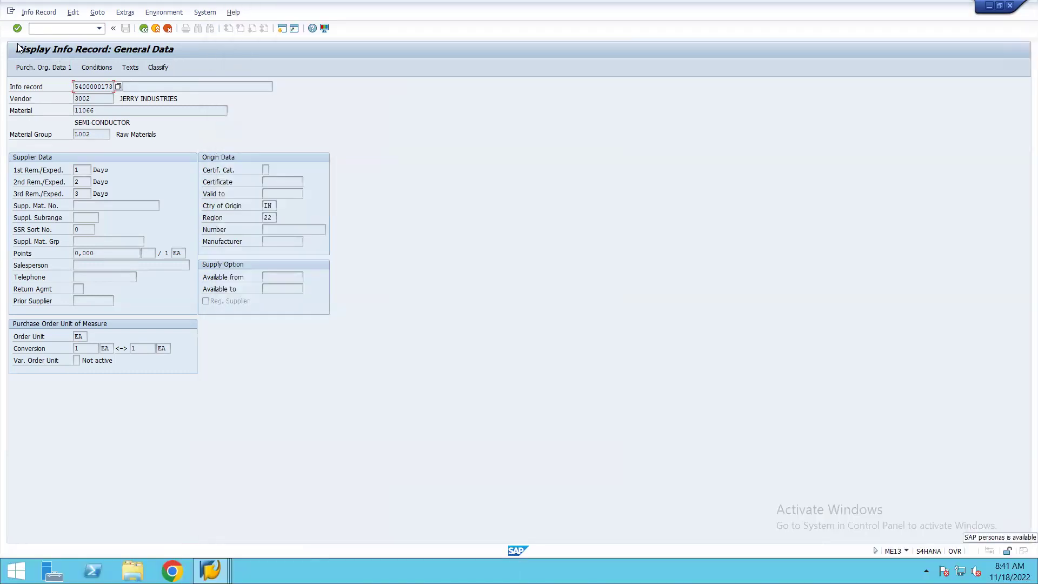
Switch to the Create Purchase Order session and enter the info record's vendor number as the purchasing document number.
key(super+shift+s)
drag(1, 56, 473, 373)
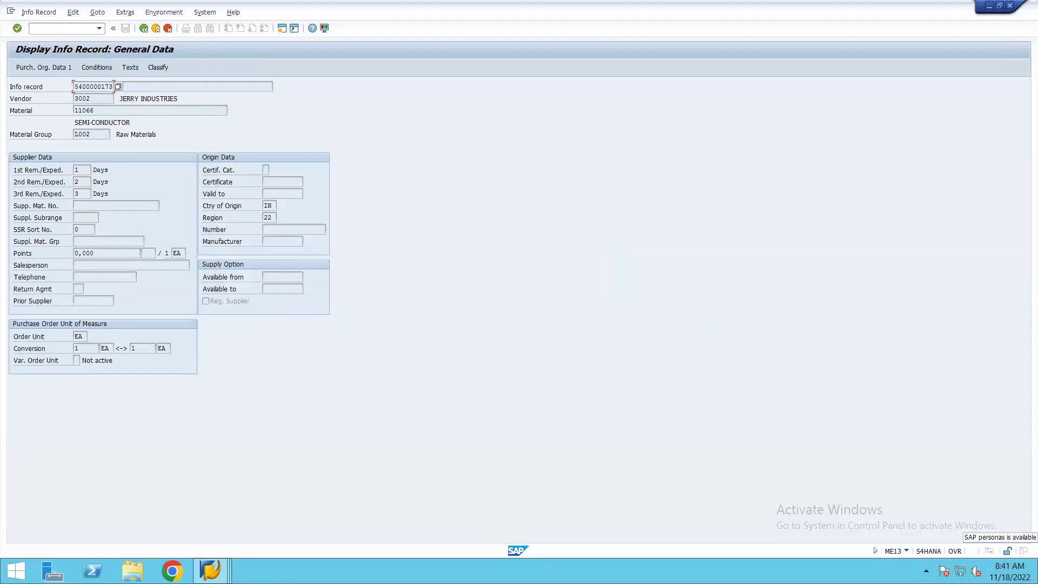
click(210, 571)
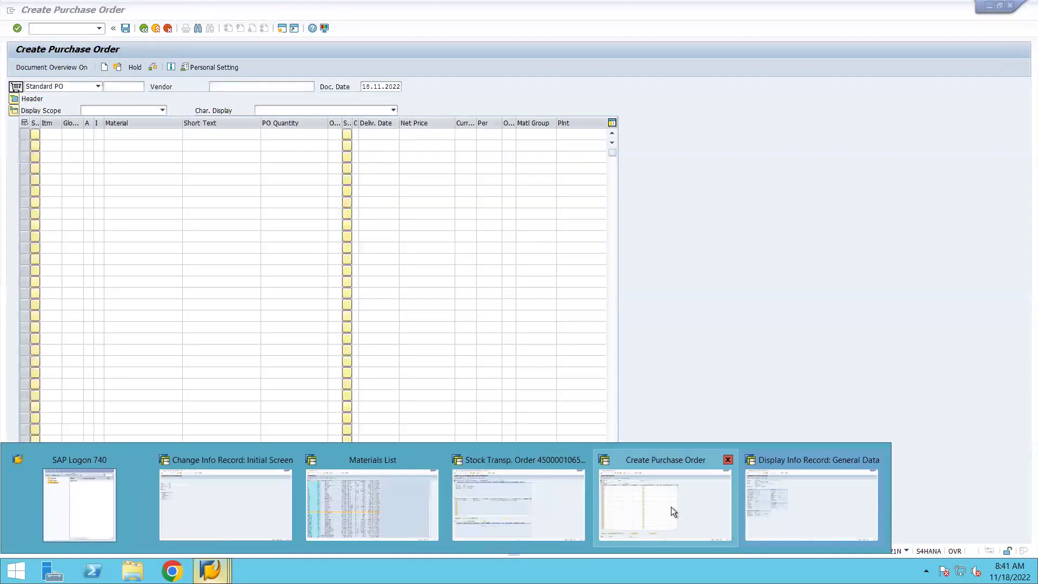
click(670, 507)
click(117, 87)
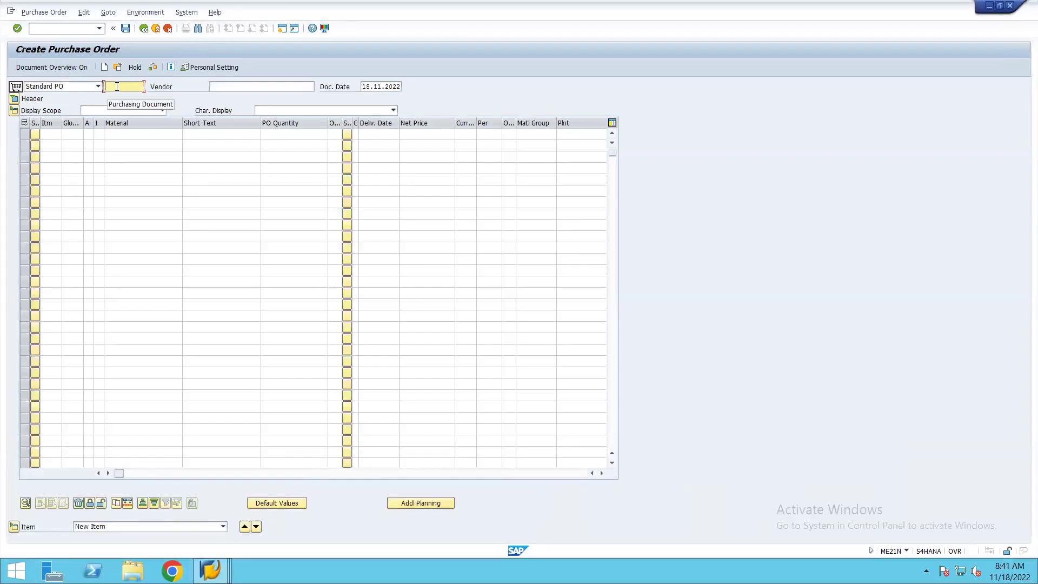
text(300)
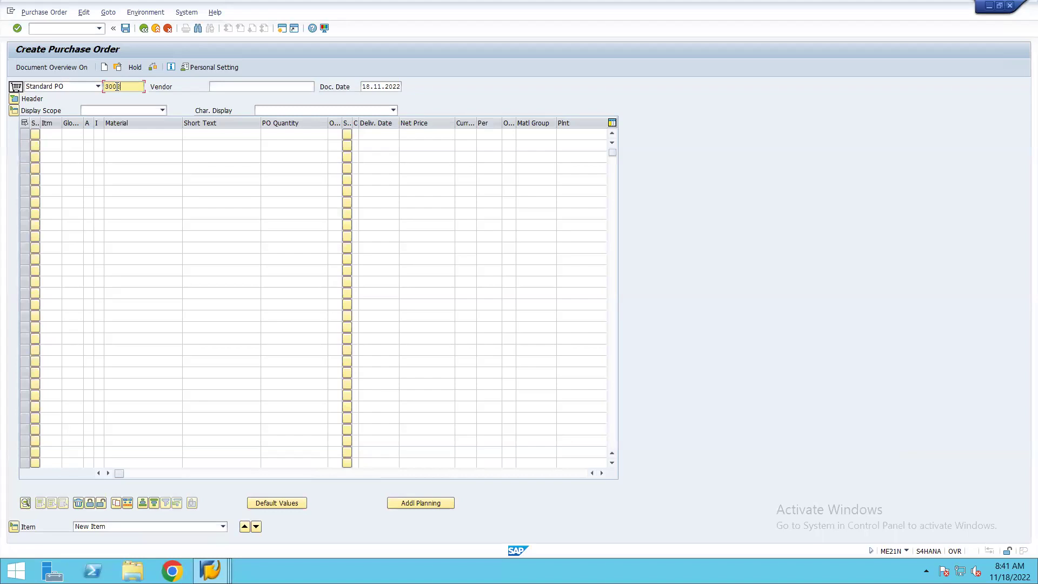
key(Tab)
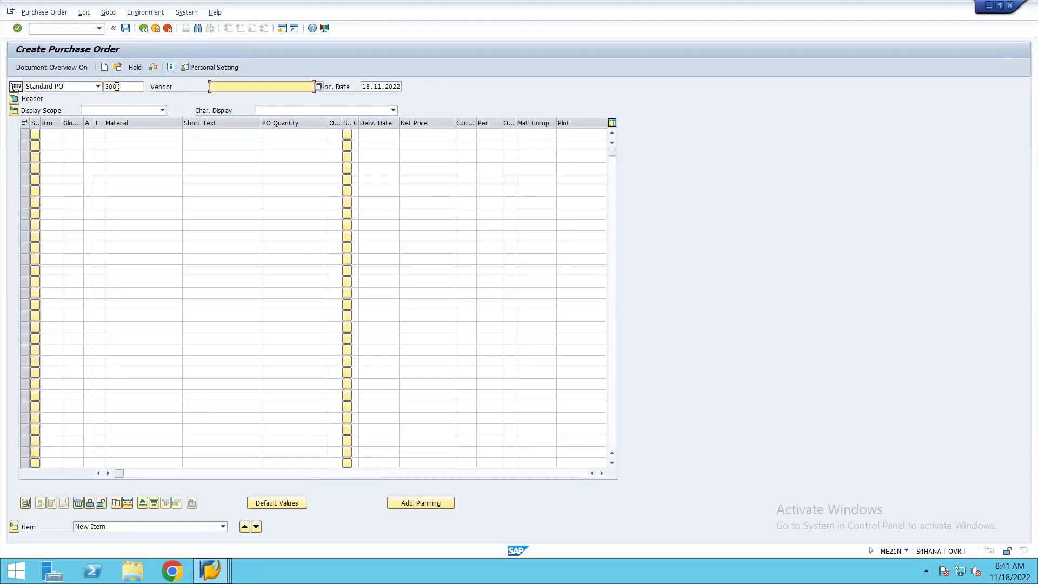
click(248, 105)
key(Return)
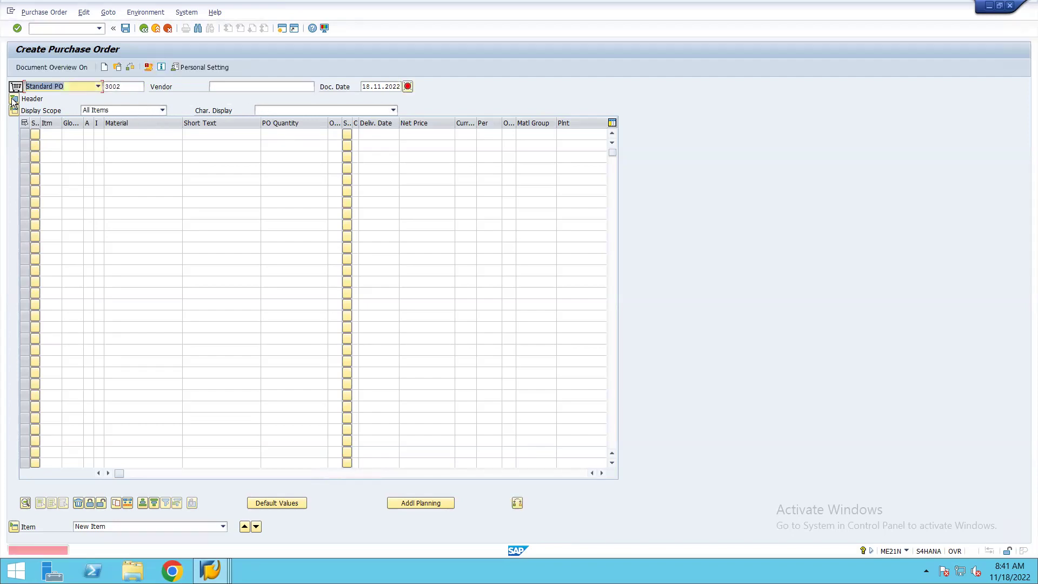
click(97, 86)
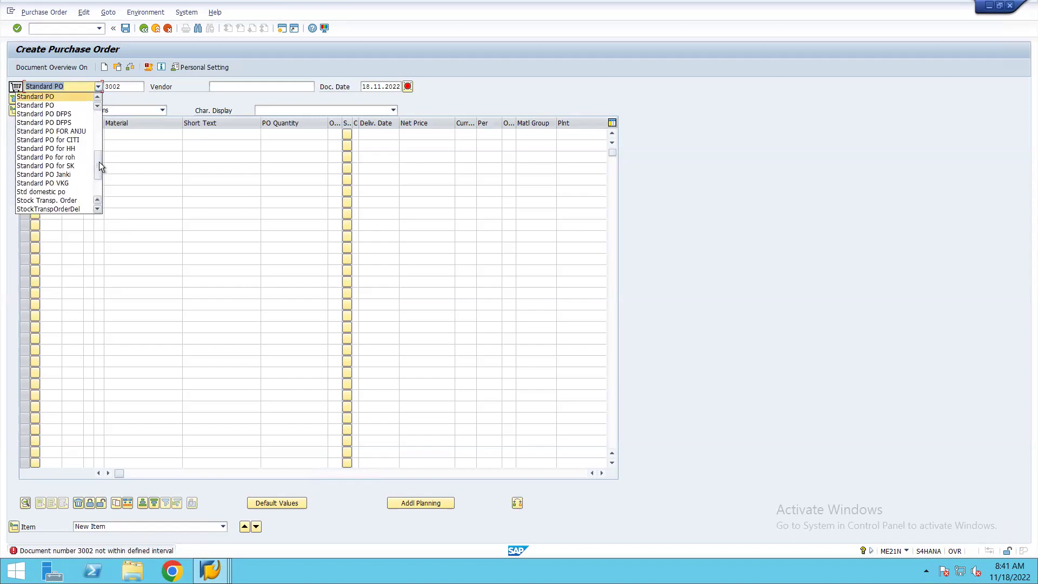
drag(99, 161, 98, 109)
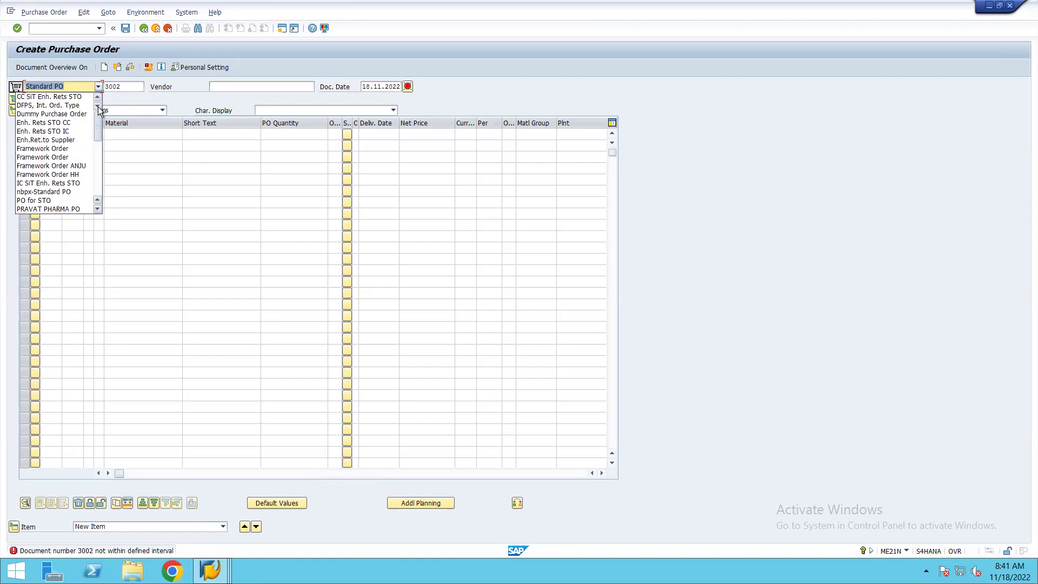
scroll(98, 134, down, 6)
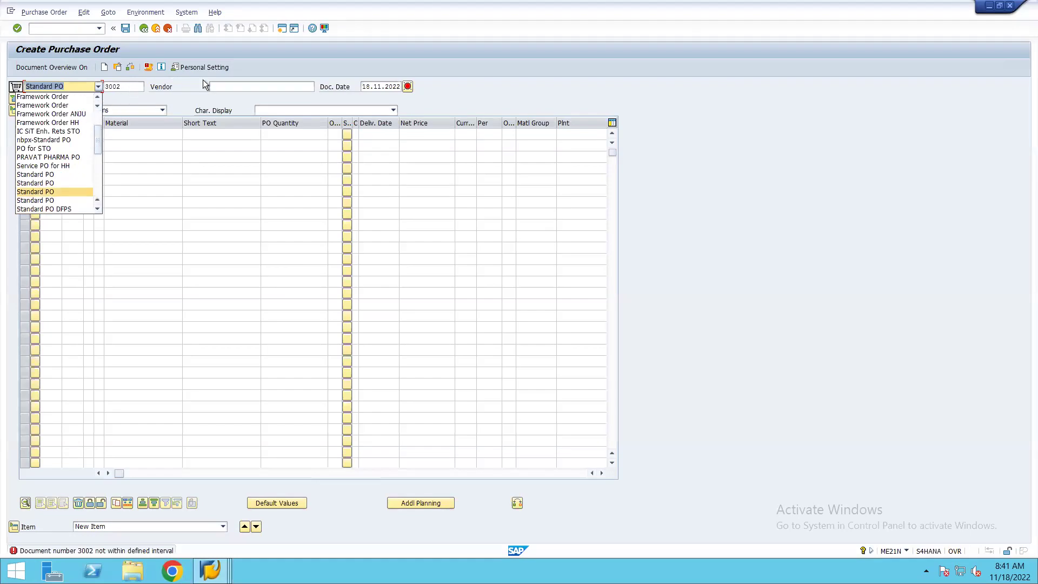
click(248, 86)
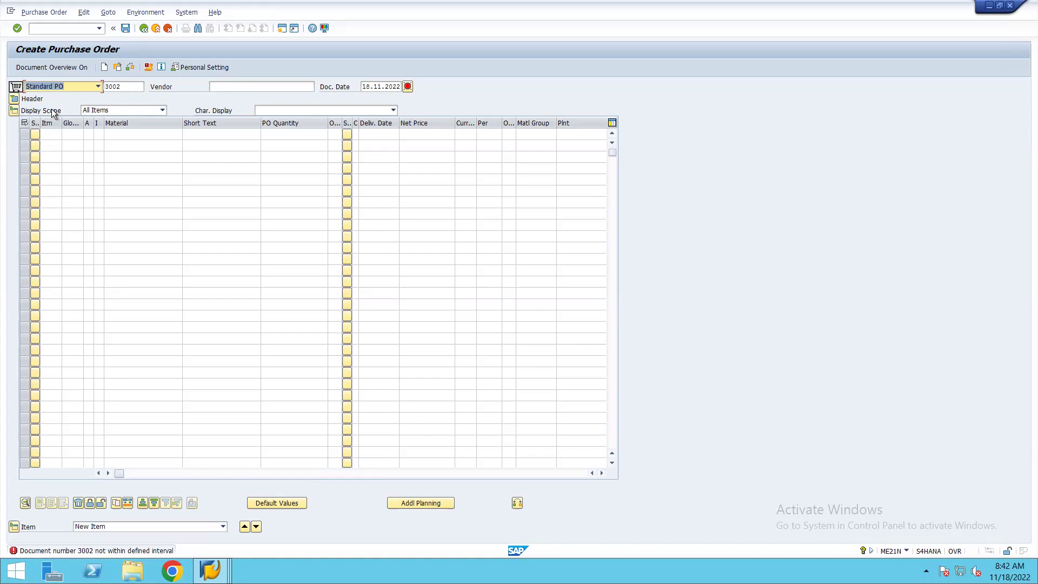
Expand the purchase order header and set the purchasing organization to VJSP in the organizational data.
click(16, 99)
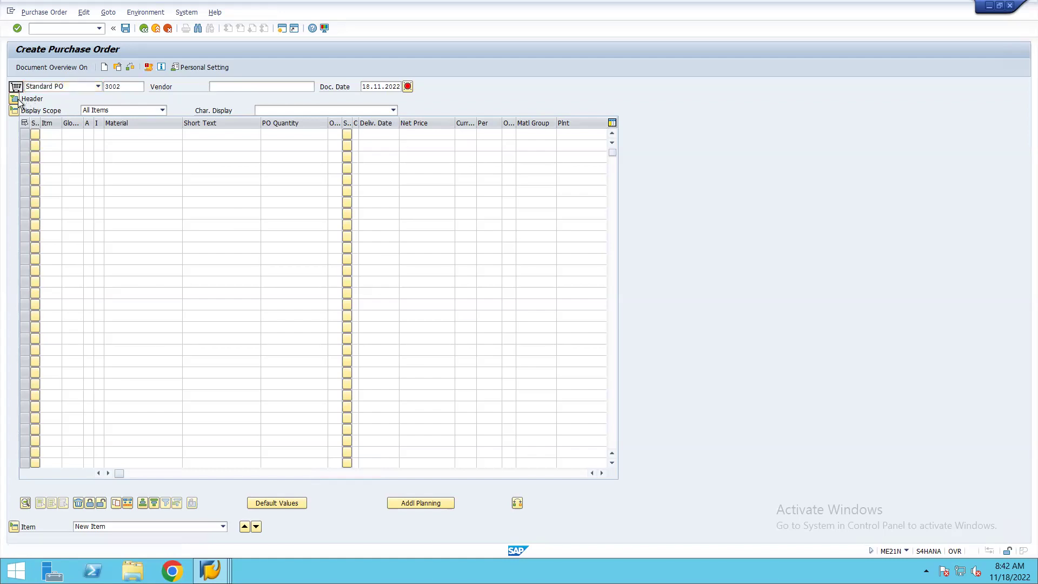
click(16, 100)
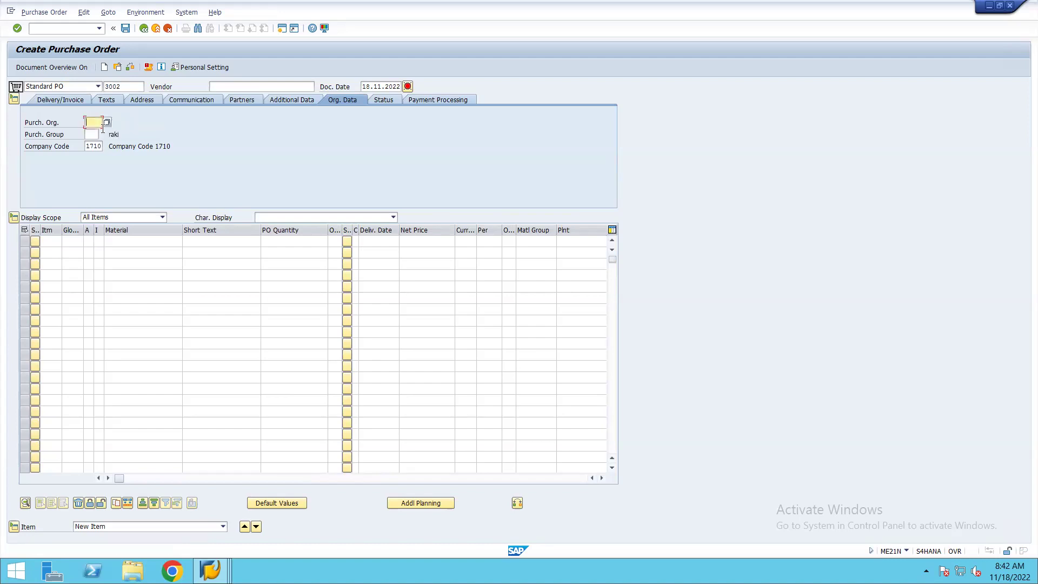
click(210, 570)
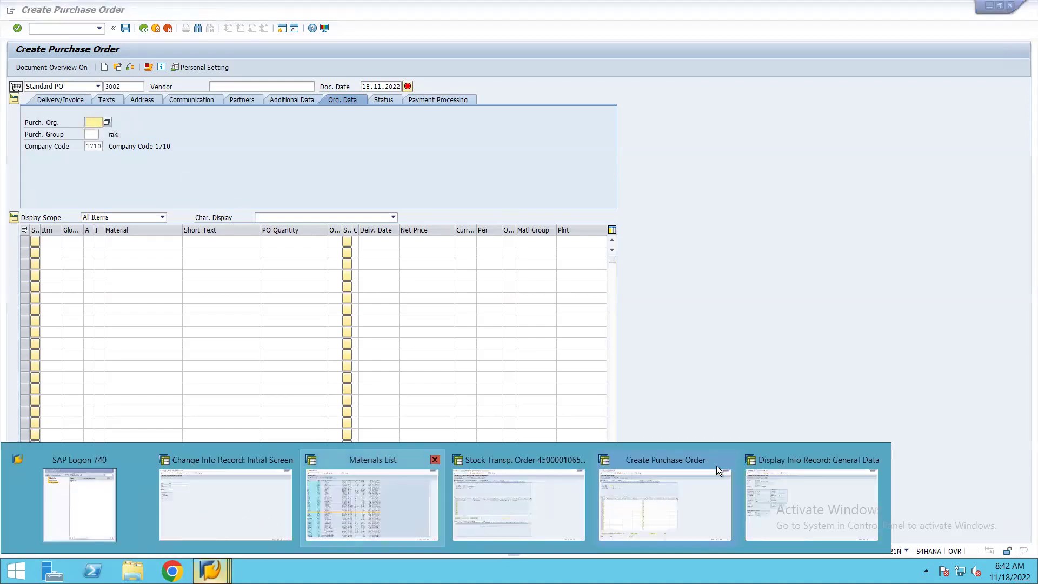
mouse_move(777, 485)
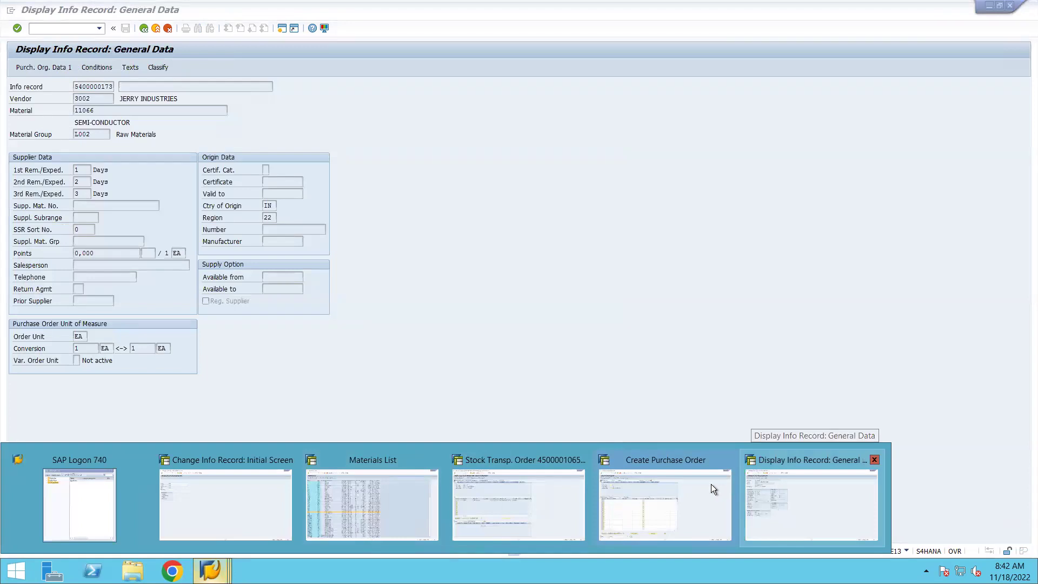
mouse_move(712, 484)
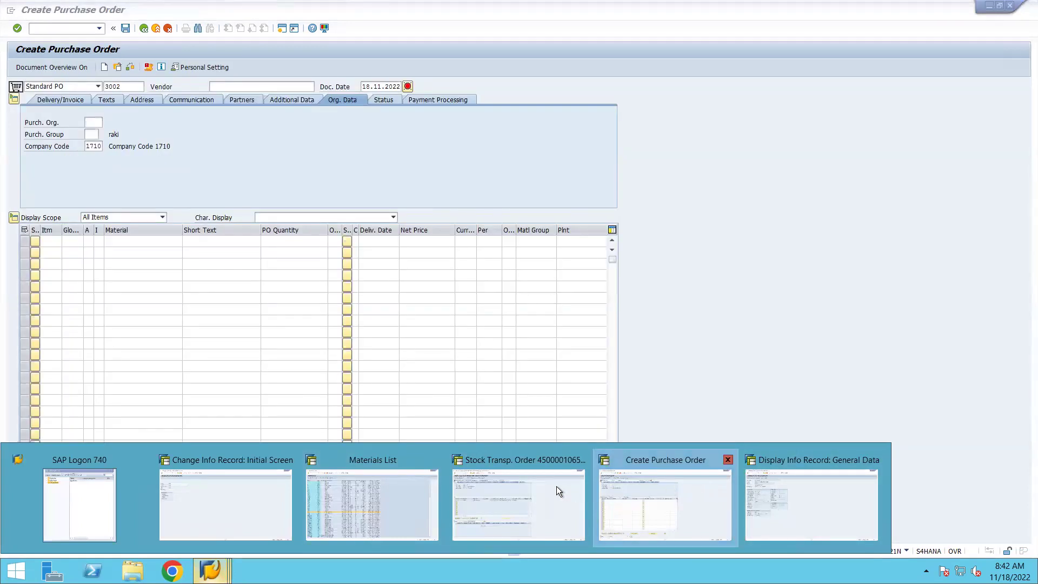
mouse_move(556, 487)
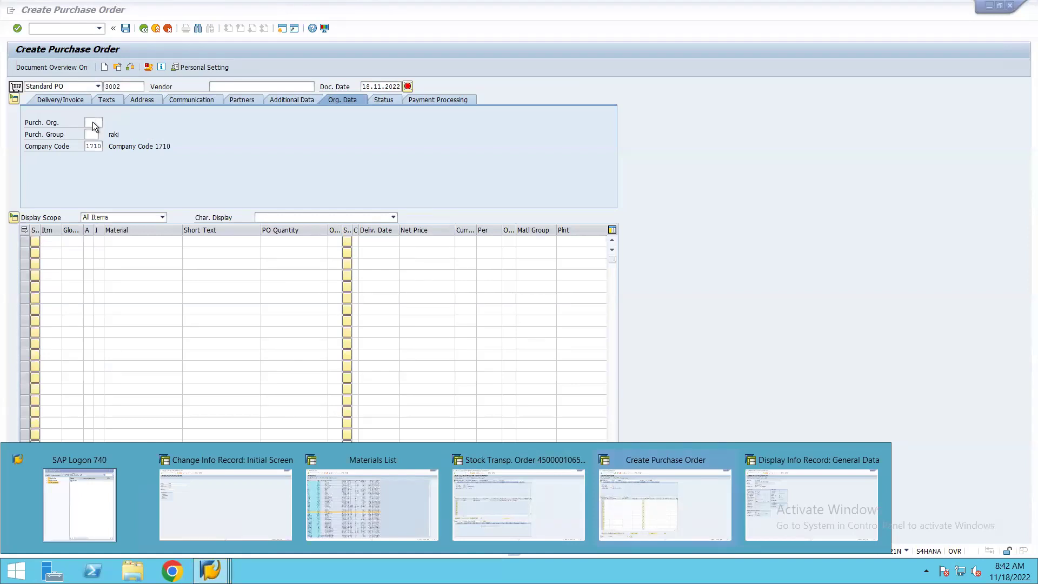
click(93, 123)
text(1710)
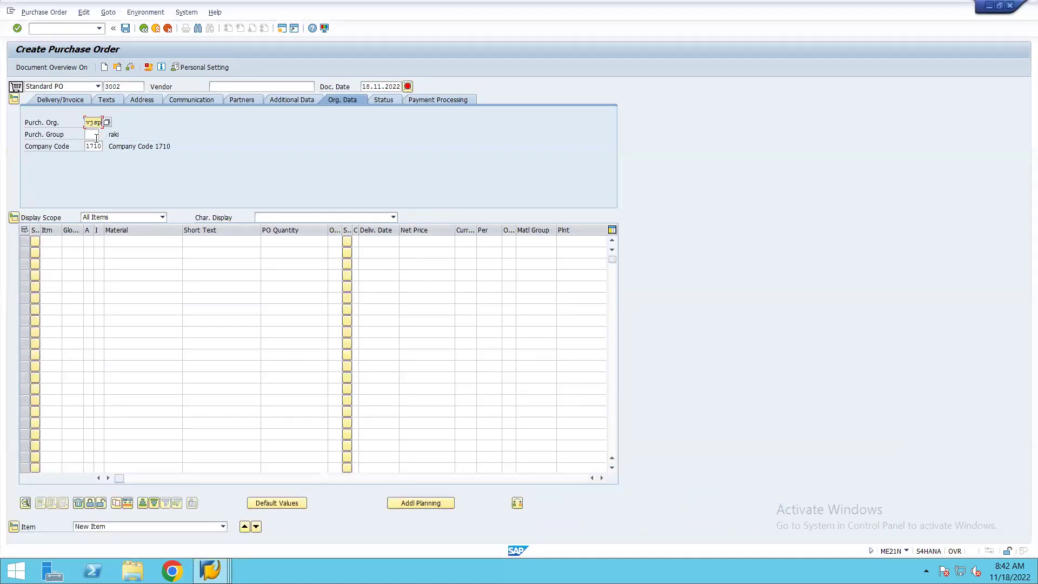
key(Return)
Enter VJI as the purchasing group in the header's organizational data.
click(94, 133)
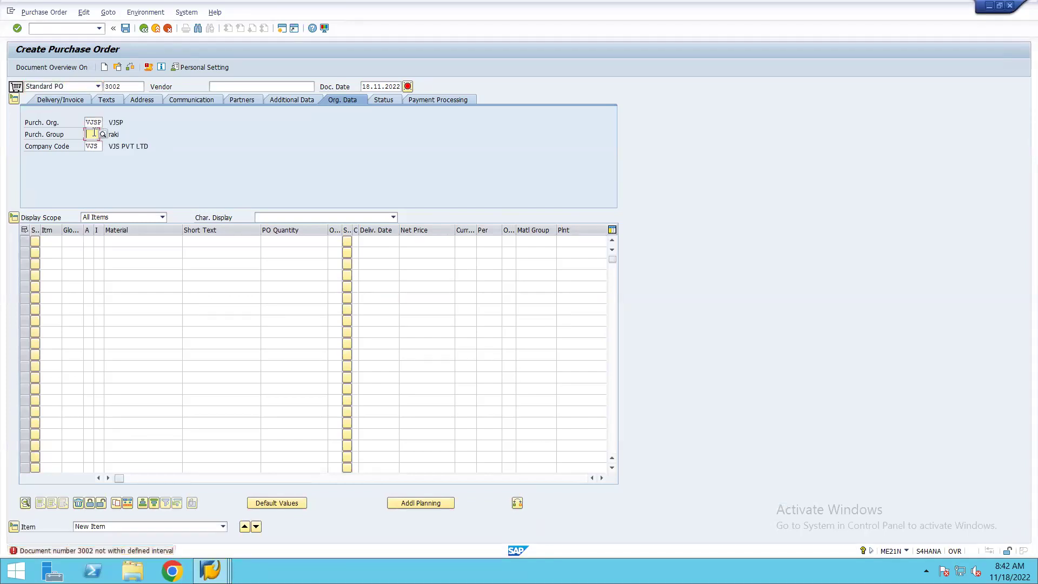
text(vj)
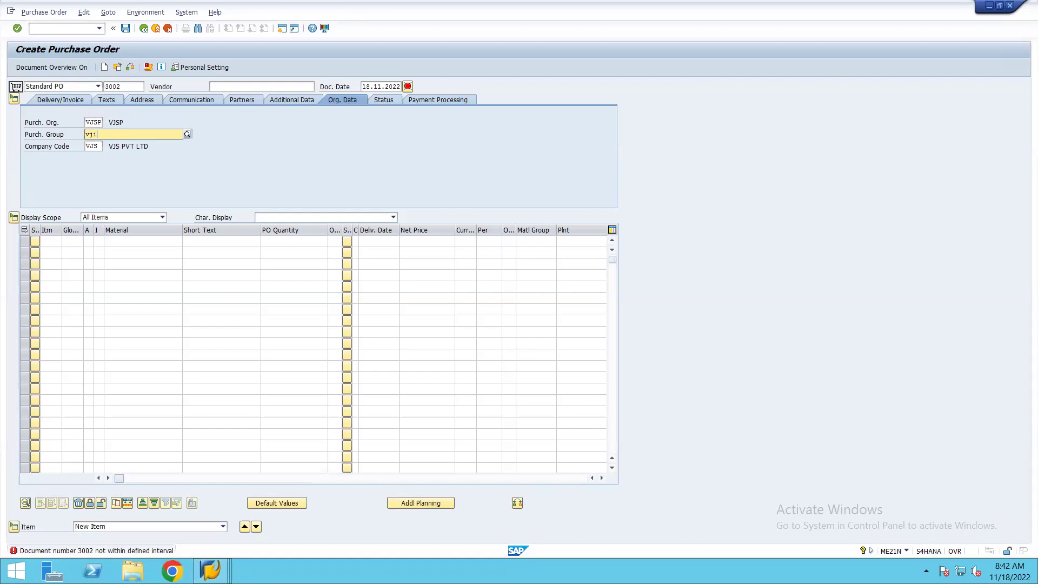
text(i)
key(Return)
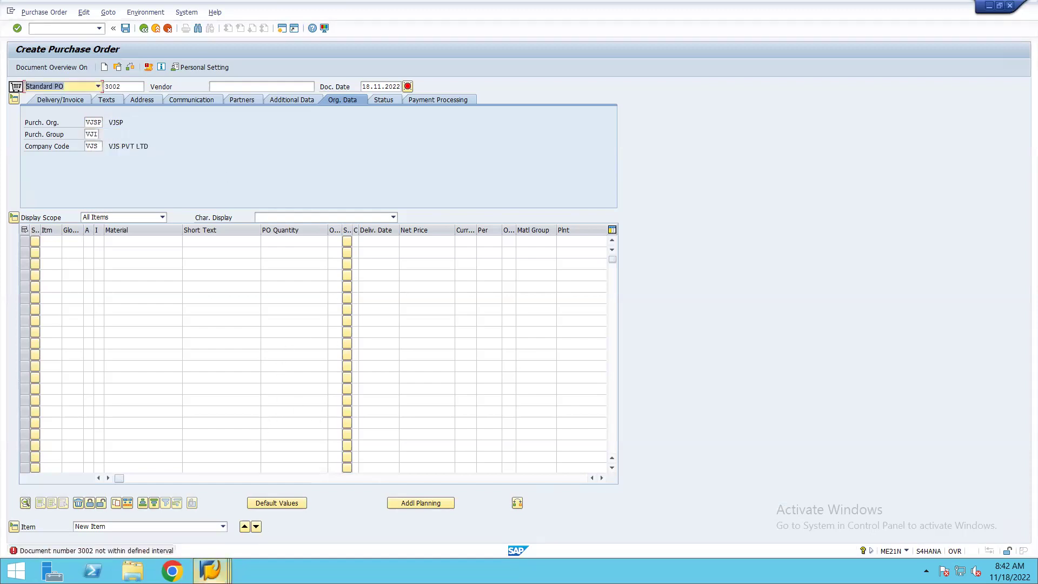
Correct the purchasing group to VJ1, using the organizational data of the existing stock transport order as reference.
mouse_move(210, 570)
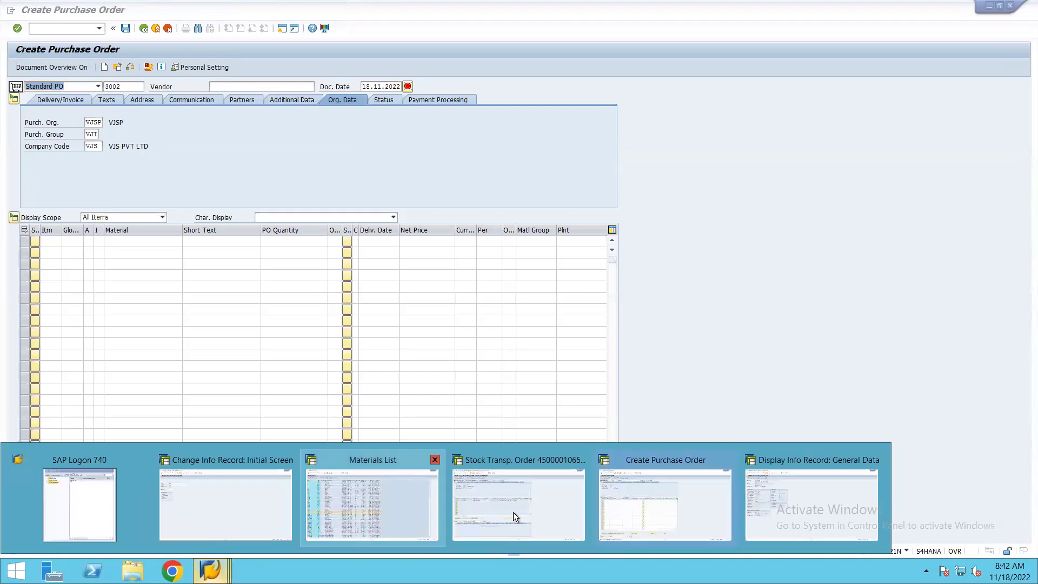
mouse_move(513, 511)
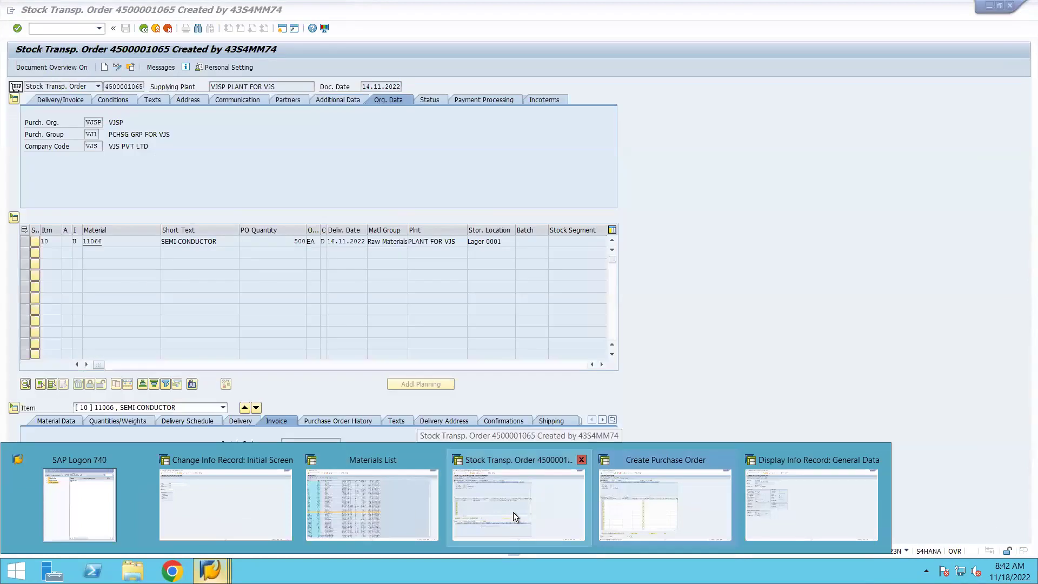
click(93, 135)
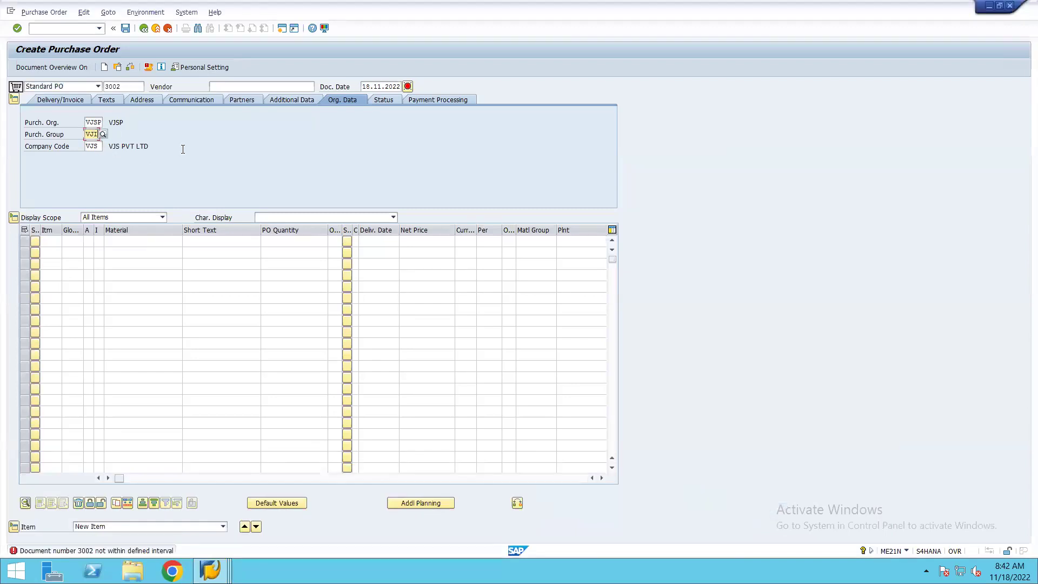
text(1)
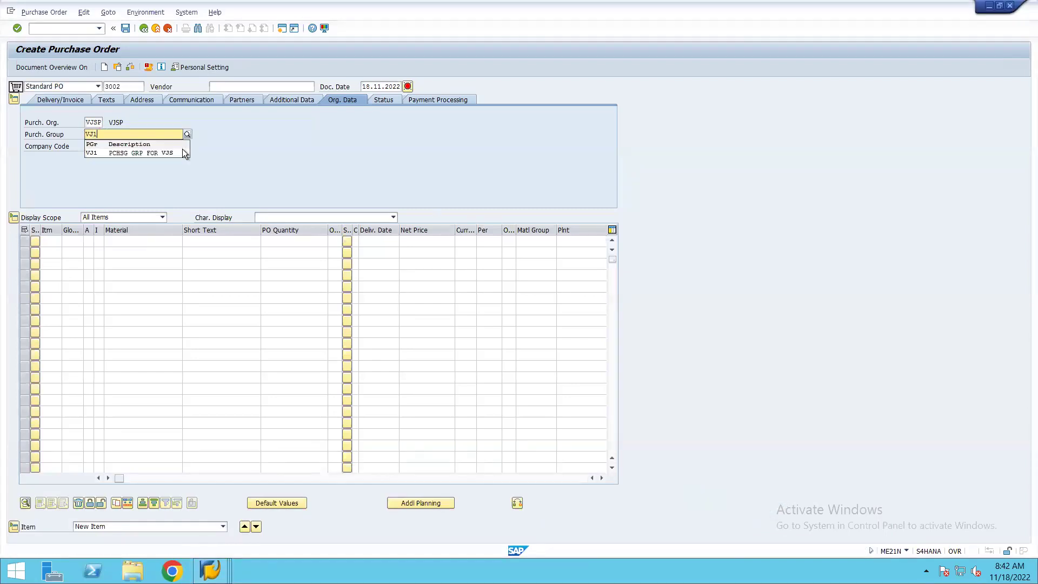
key(Return)
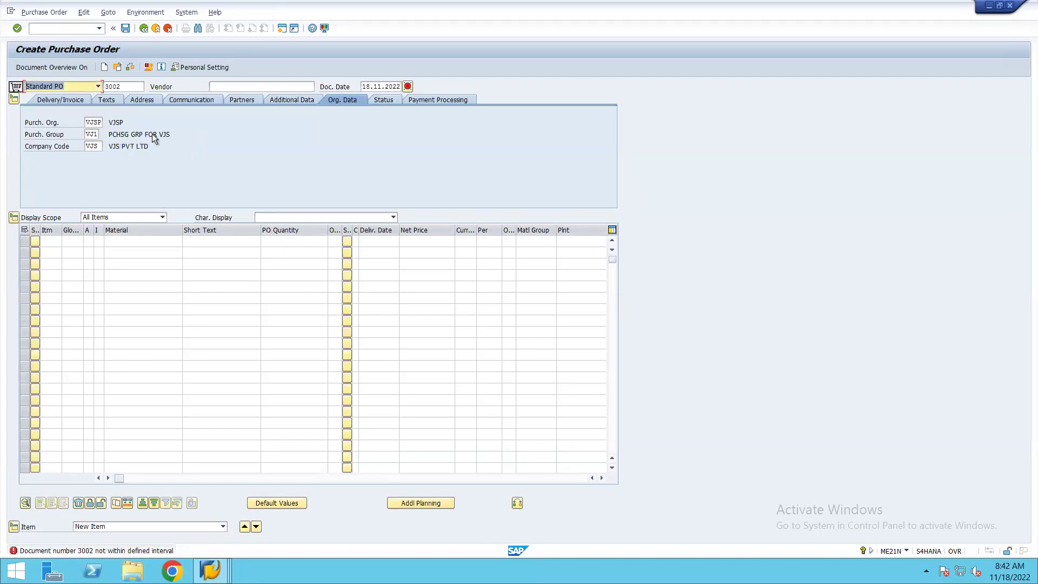
click(99, 86)
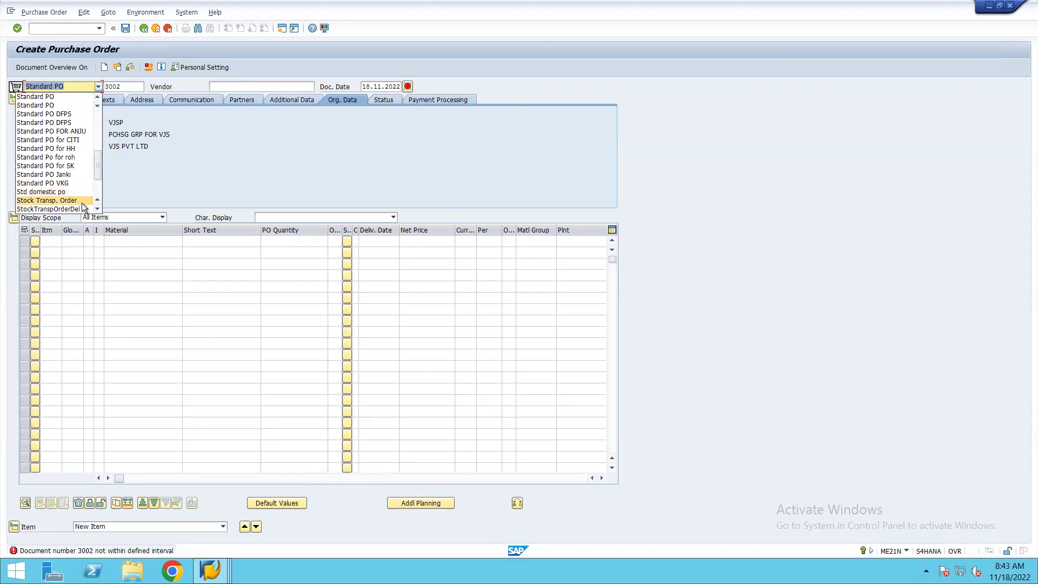
click(98, 97)
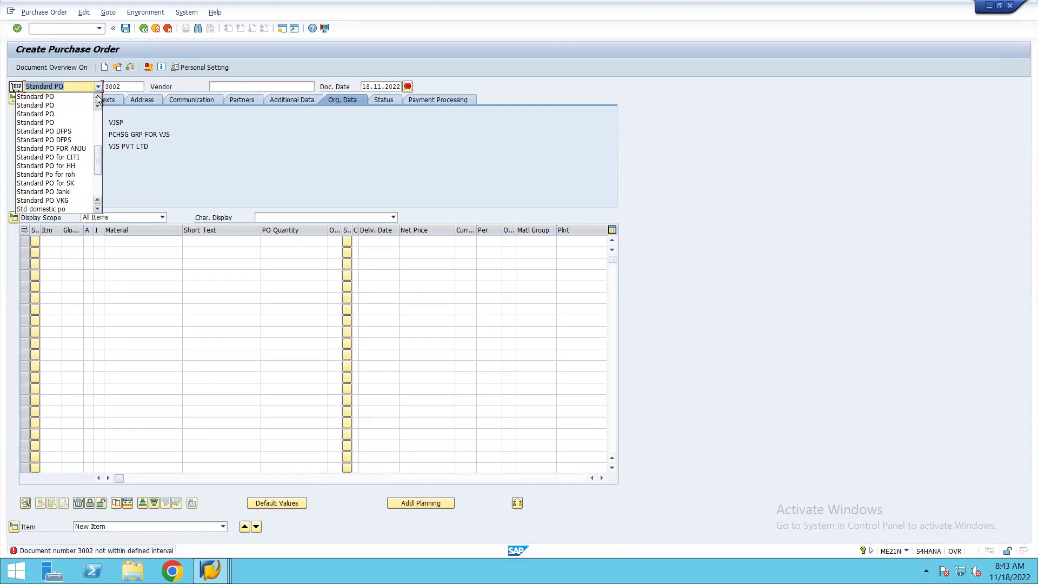
click(98, 97)
click(98, 98)
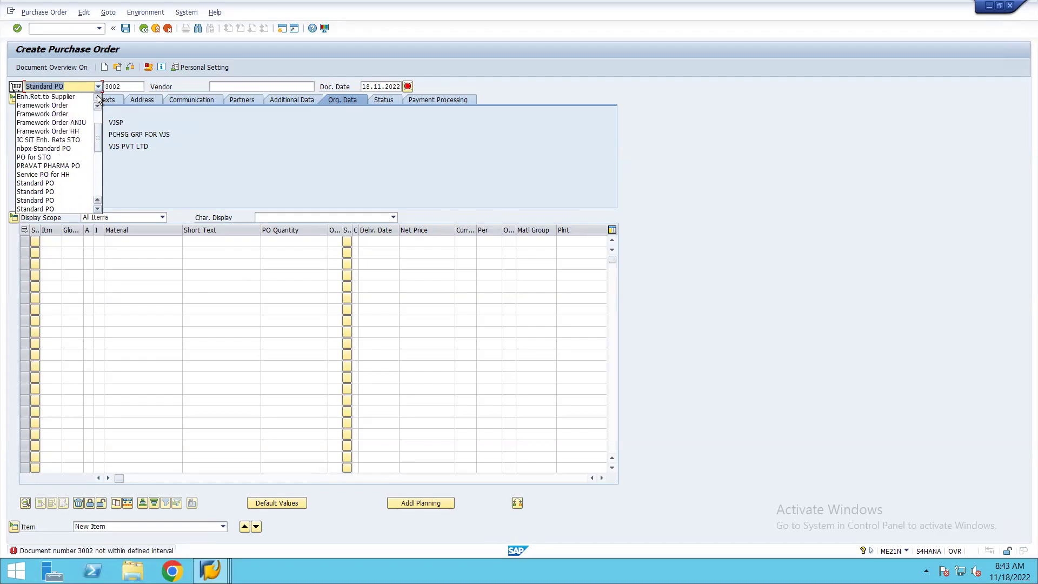
click(98, 97)
click(736, 312)
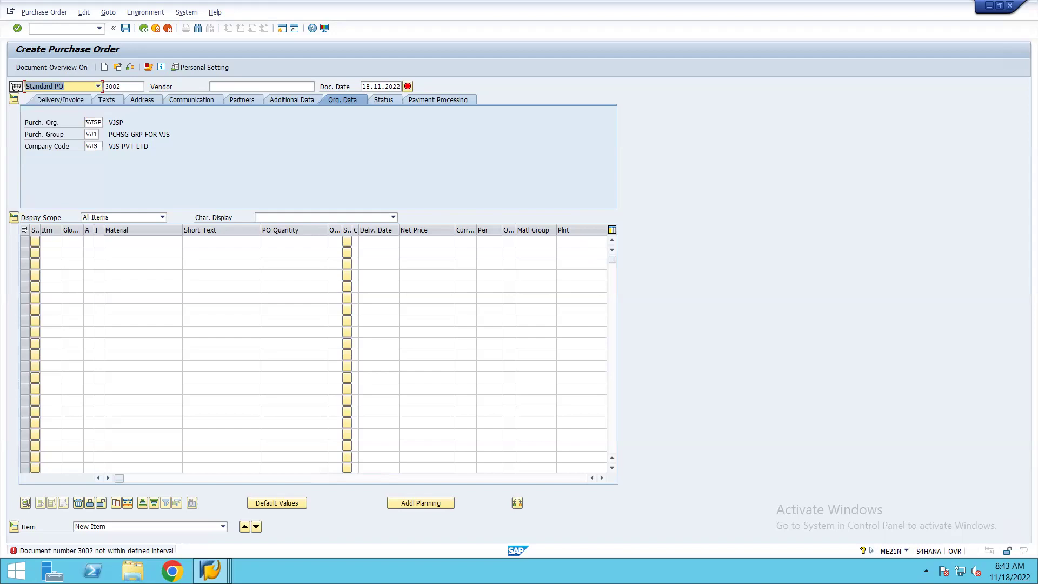
click(240, 87)
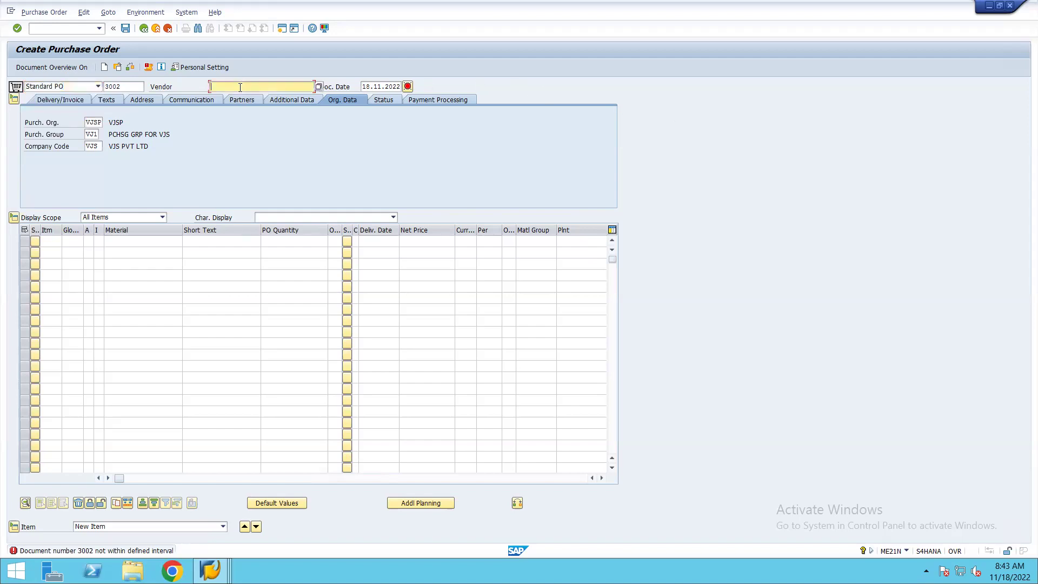
click(323, 83)
click(316, 85)
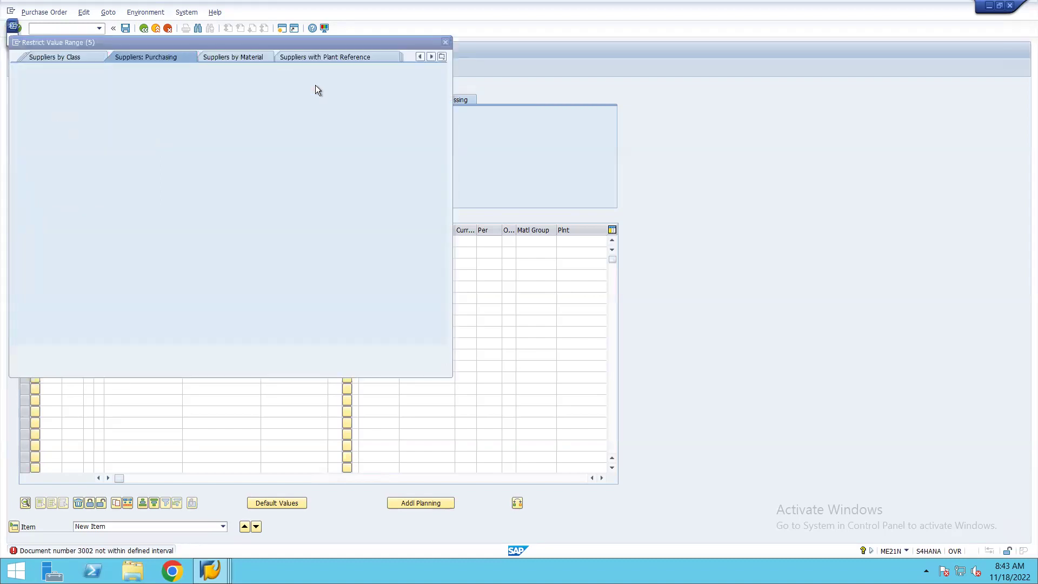
click(445, 43)
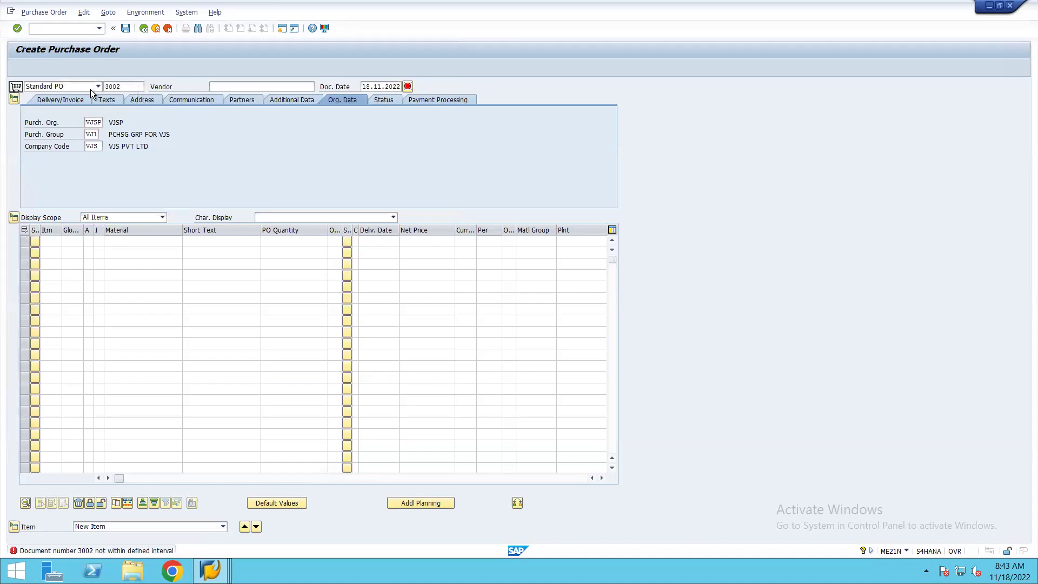
Enter 540000173 as the vendor of the standard purchase order.
click(133, 85)
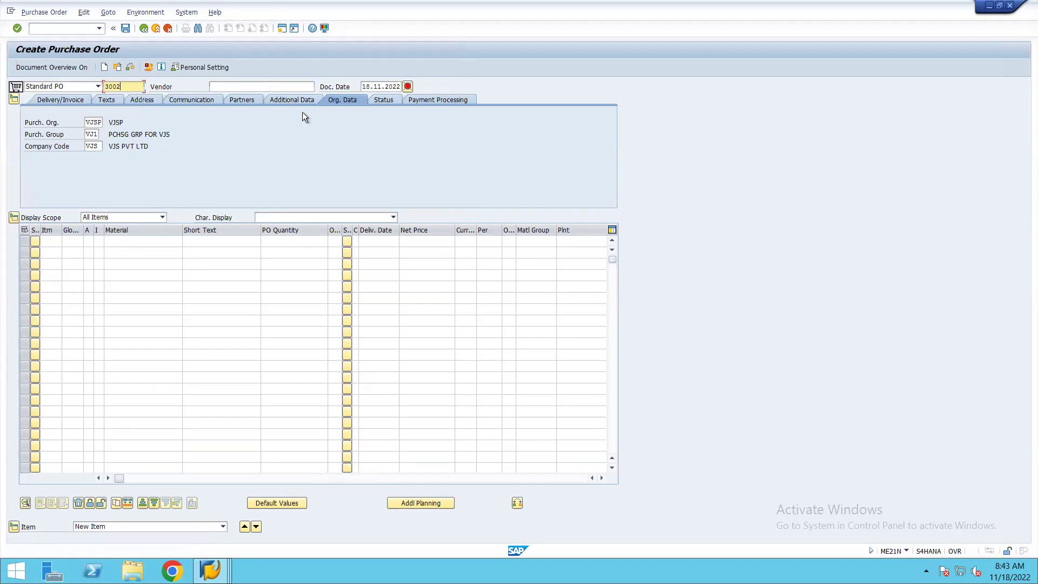
key(Tab)
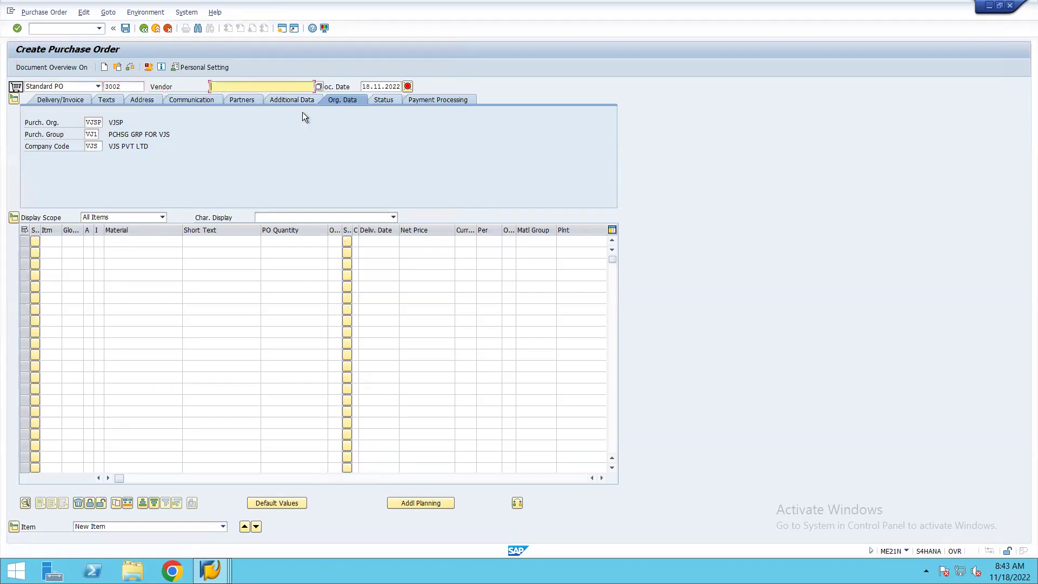
text(540000173)
key(Return)
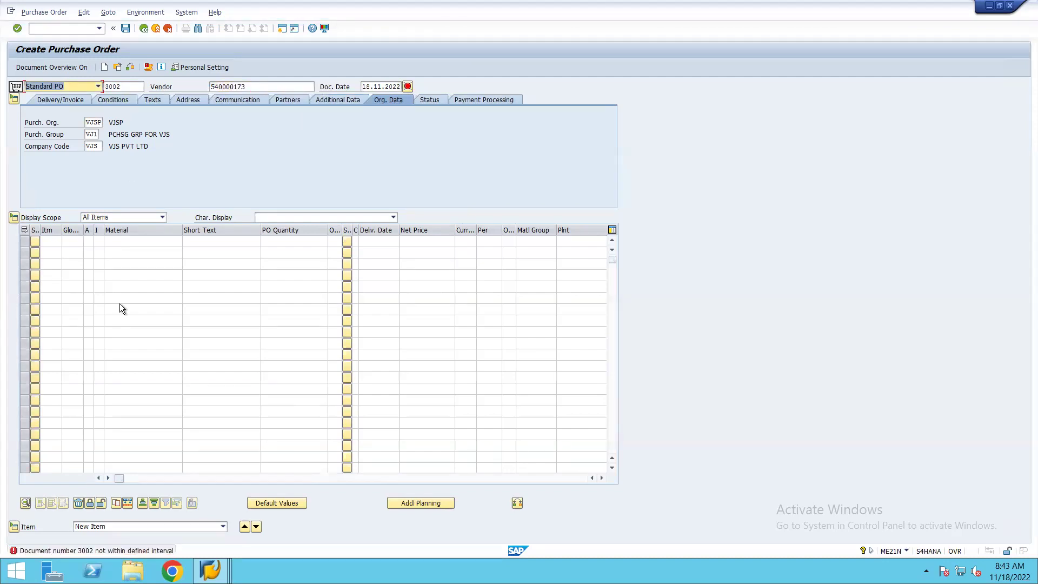
Clear the document number field of the standard purchase order.
click(126, 88)
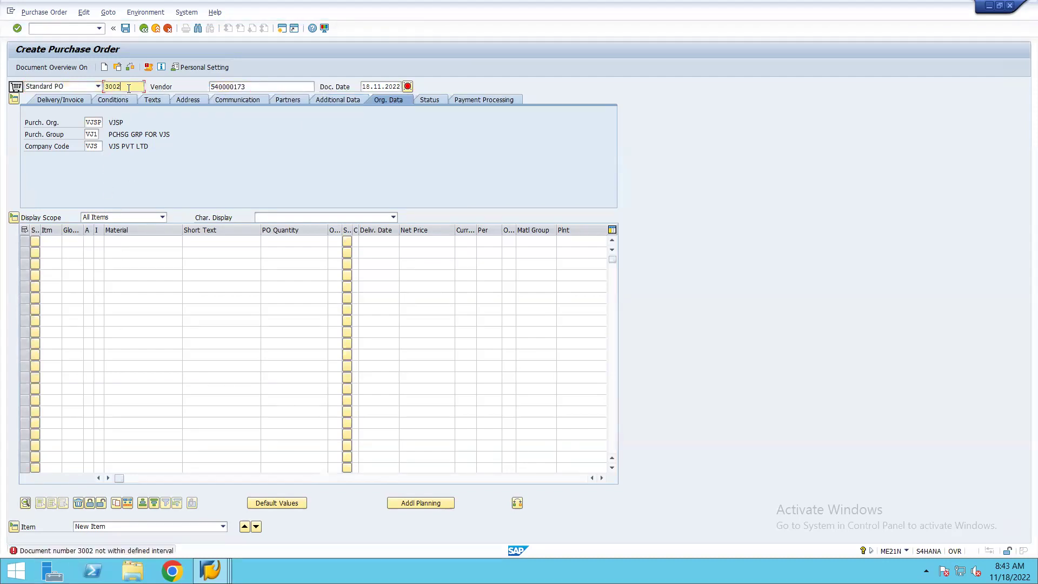
key(BackSpace)
key(BackSpace)
key(BackSpace)
key(BackSpace)
Open the supplier display from the purchase order's vendor and check the info record for the correct vendor number.
click(271, 86)
double_click(271, 86)
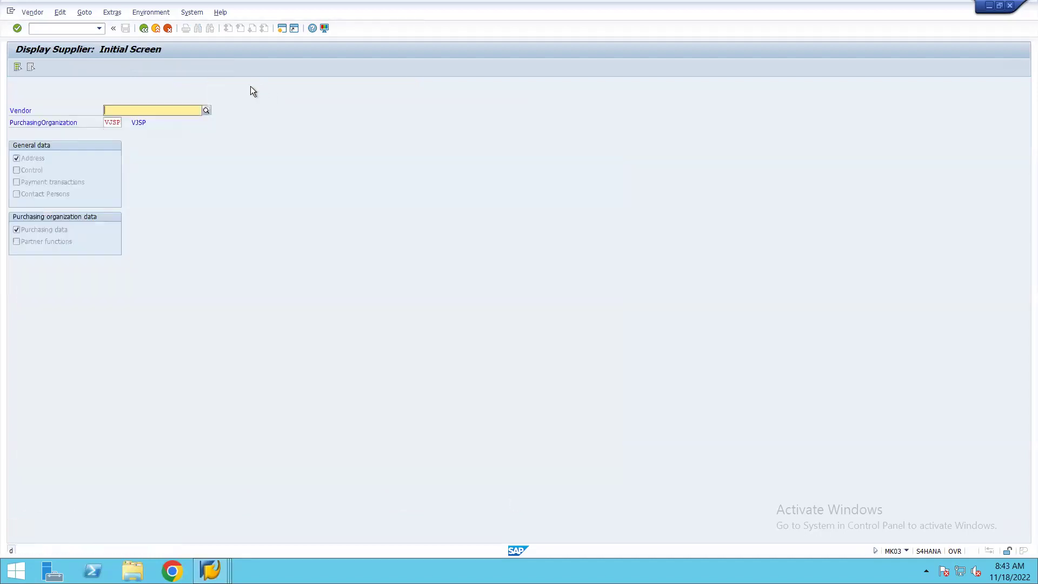
key(F4)
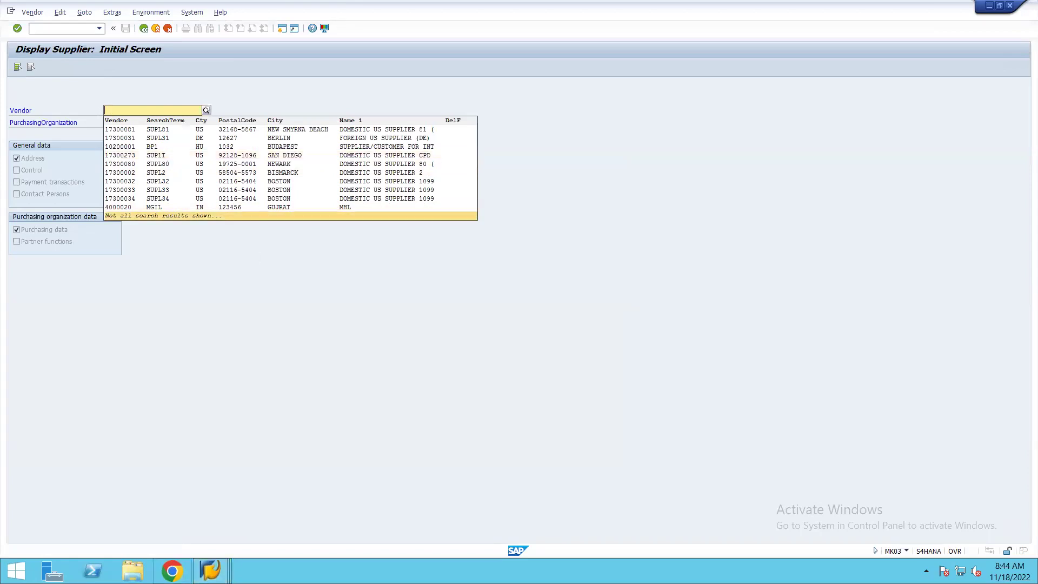
click(211, 571)
mouse_move(770, 515)
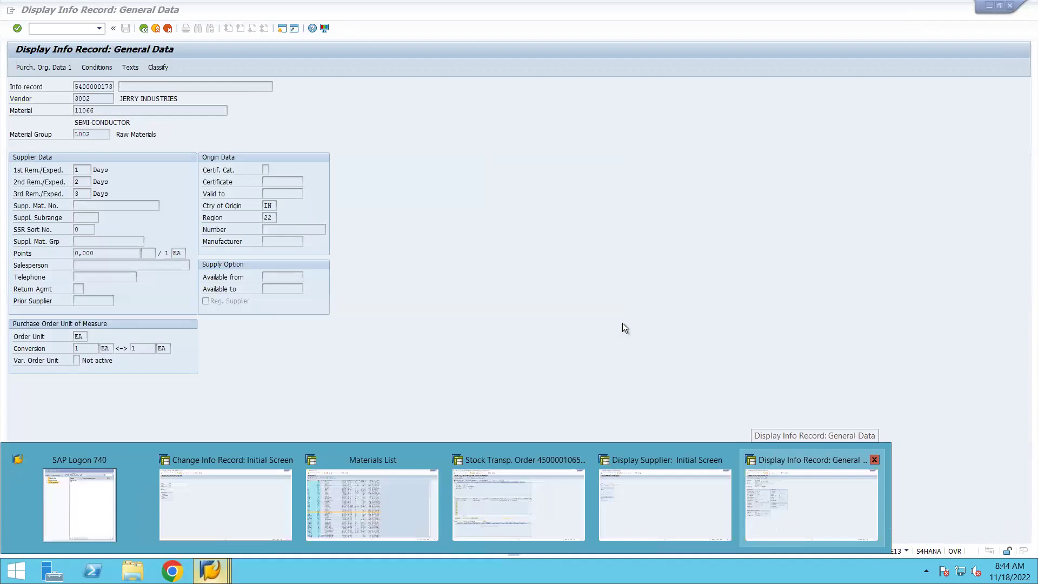
click(123, 110)
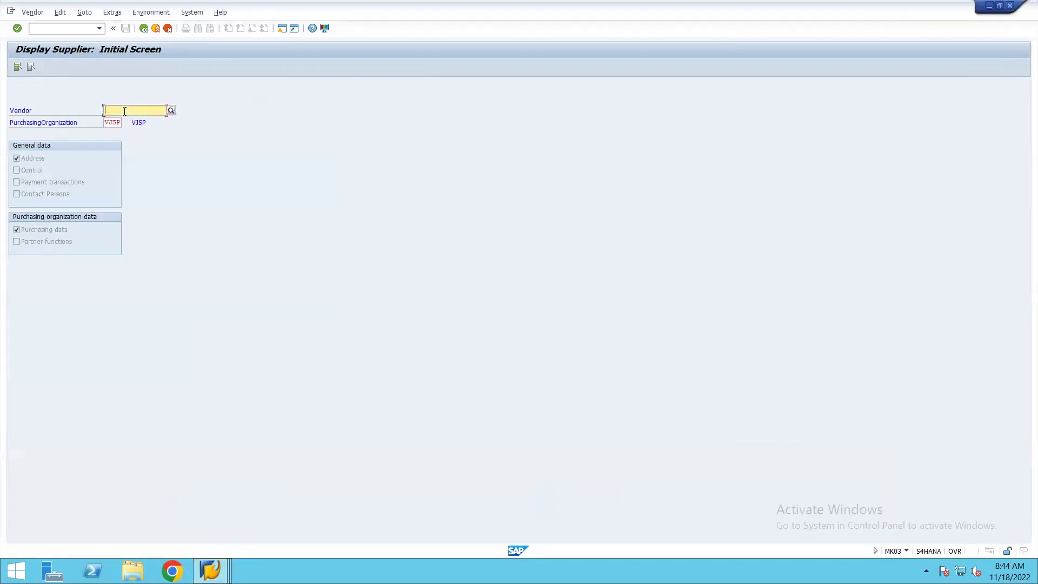
click(144, 29)
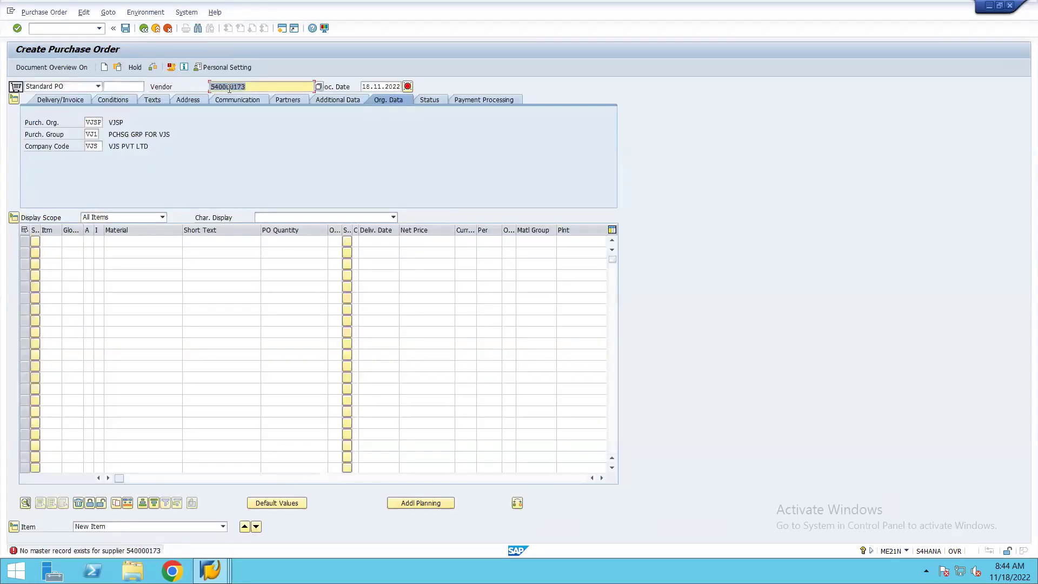
Enter the info record's number as the document number of the standard purchase order.
click(134, 86)
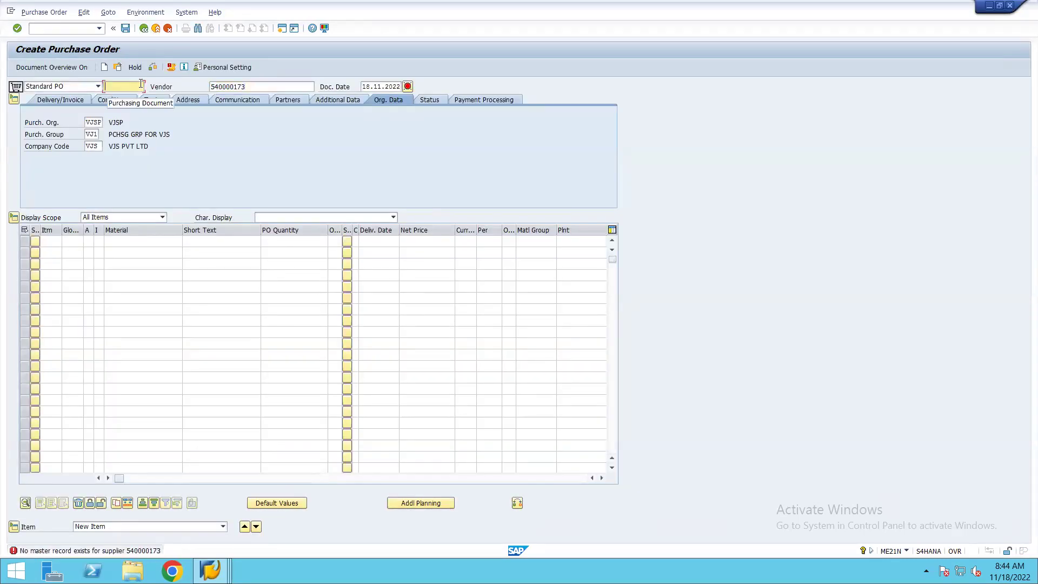
text(540)
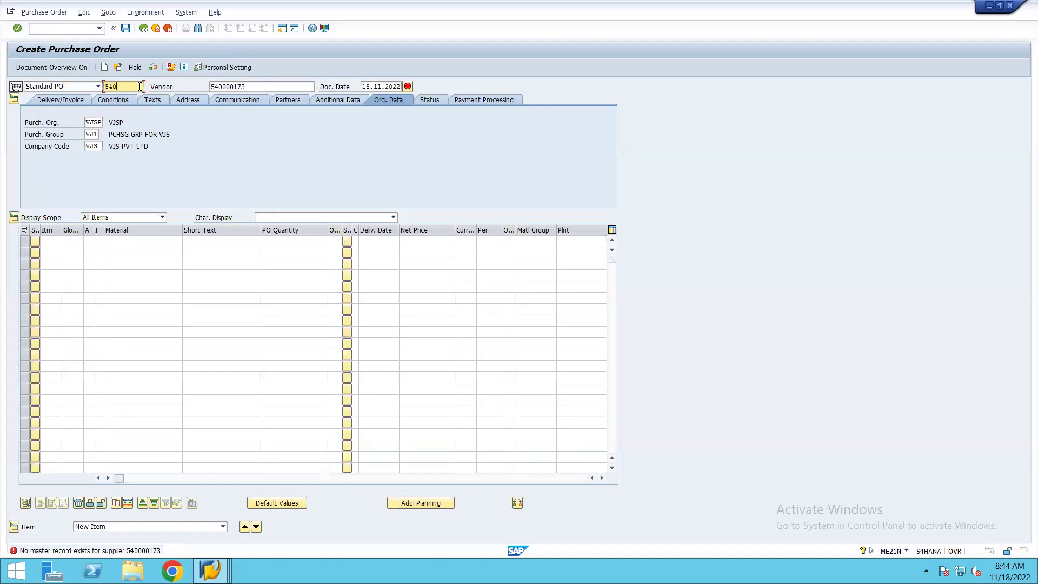
text(0)
text(00)
text(173)
key(Return)
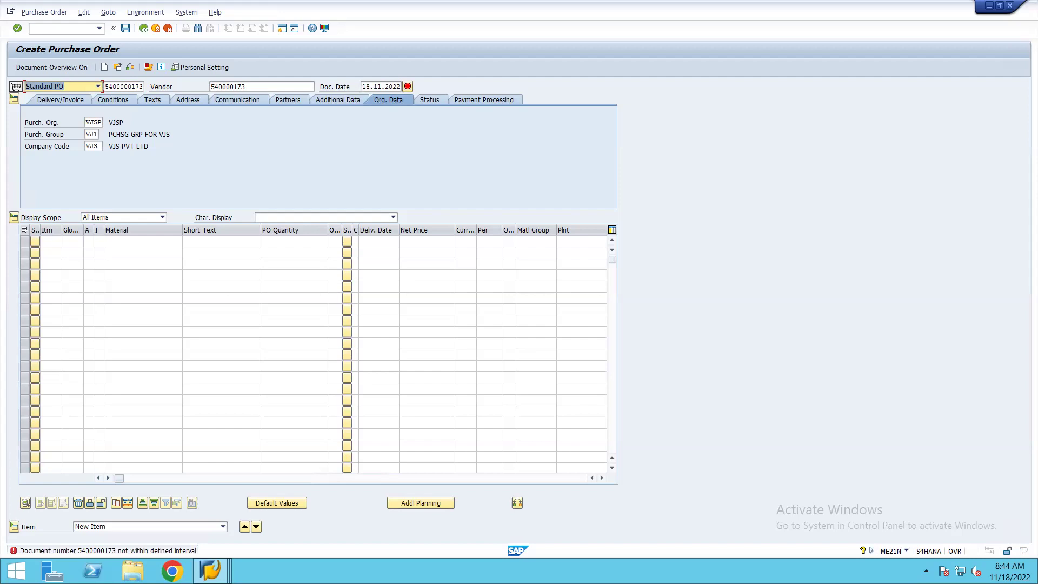
Set the vendor of the standard purchase order to 3002.
click(113, 87)
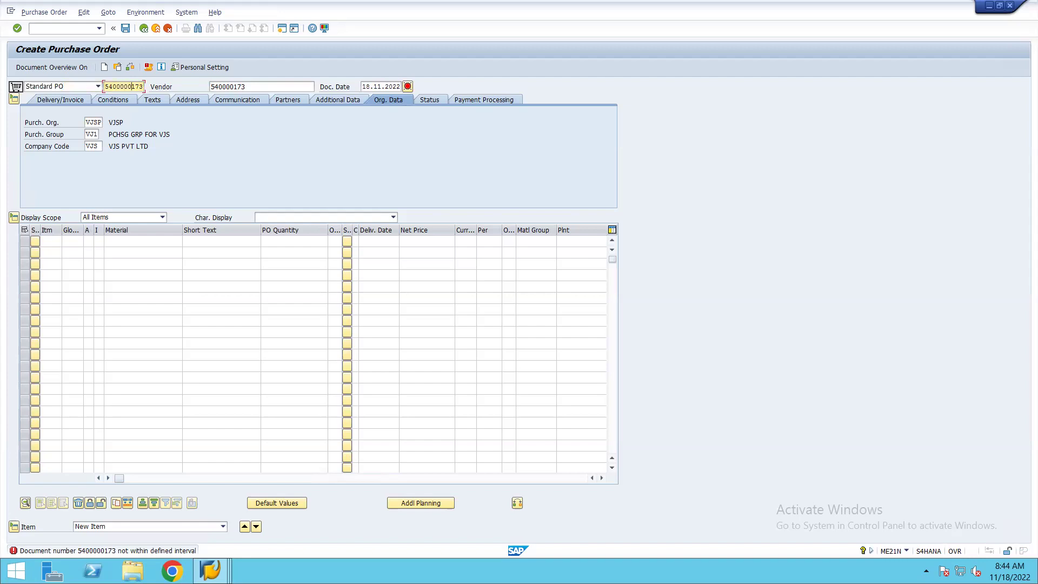
double_click(252, 84)
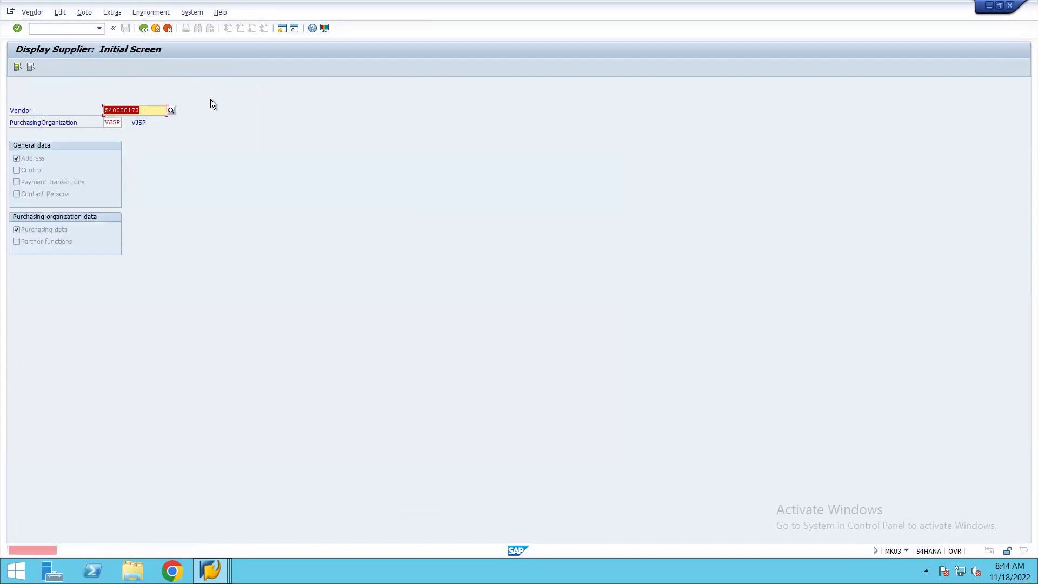
click(142, 30)
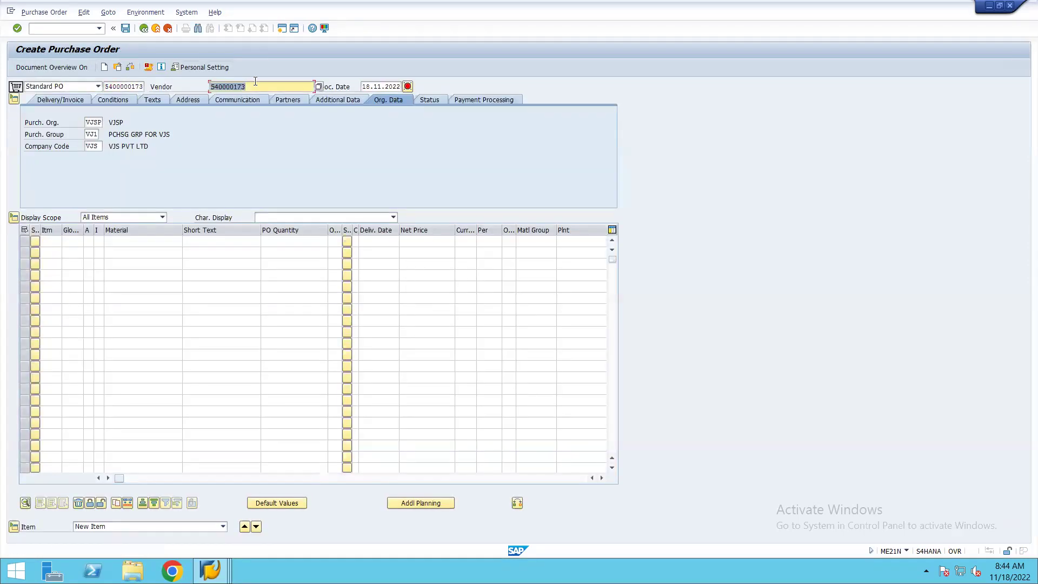
text(3002)
Look through the available purchase order document types, keeping Standard PO selected.
click(98, 86)
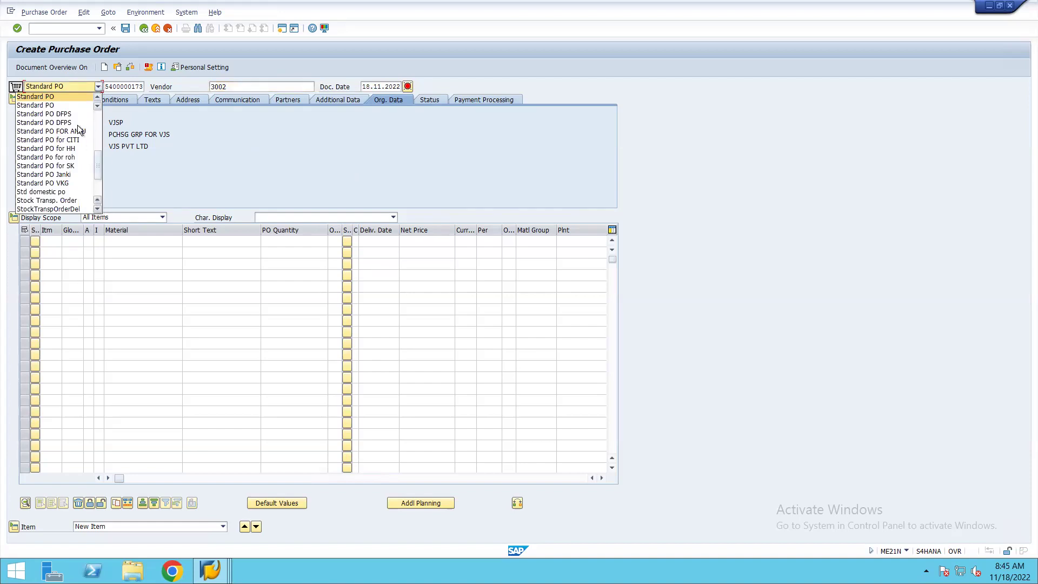
click(97, 97)
click(98, 98)
click(97, 98)
click(97, 98)
click(97, 98)
click(98, 98)
click(98, 99)
click(98, 98)
click(97, 98)
click(97, 99)
click(97, 99)
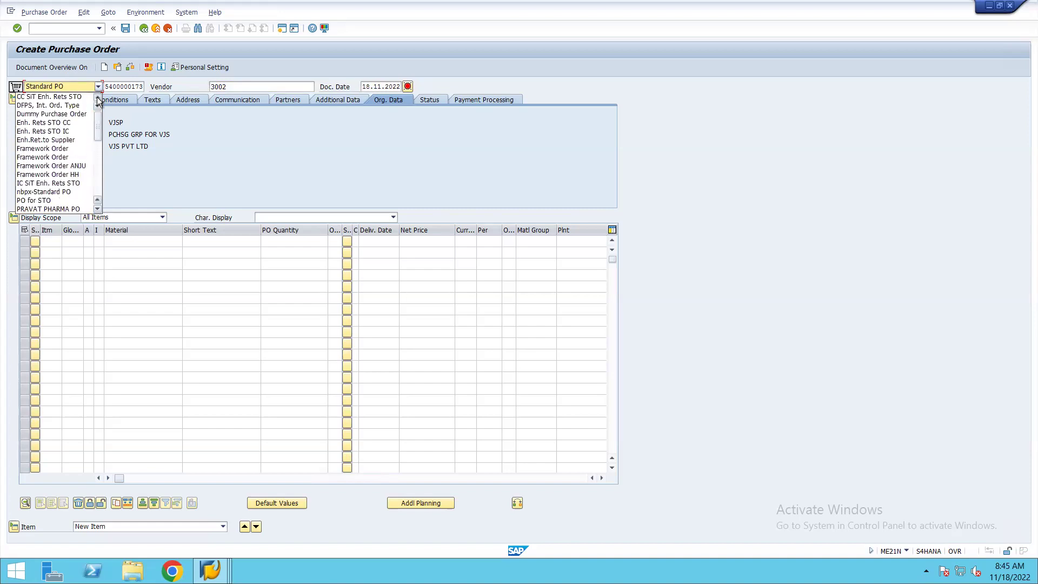
click(98, 210)
click(97, 210)
click(98, 209)
click(98, 209)
click(98, 209)
click(98, 210)
click(98, 210)
click(98, 209)
click(98, 210)
click(98, 210)
click(98, 210)
click(97, 210)
click(98, 210)
click(98, 210)
click(98, 209)
click(98, 210)
click(98, 209)
click(98, 210)
click(98, 209)
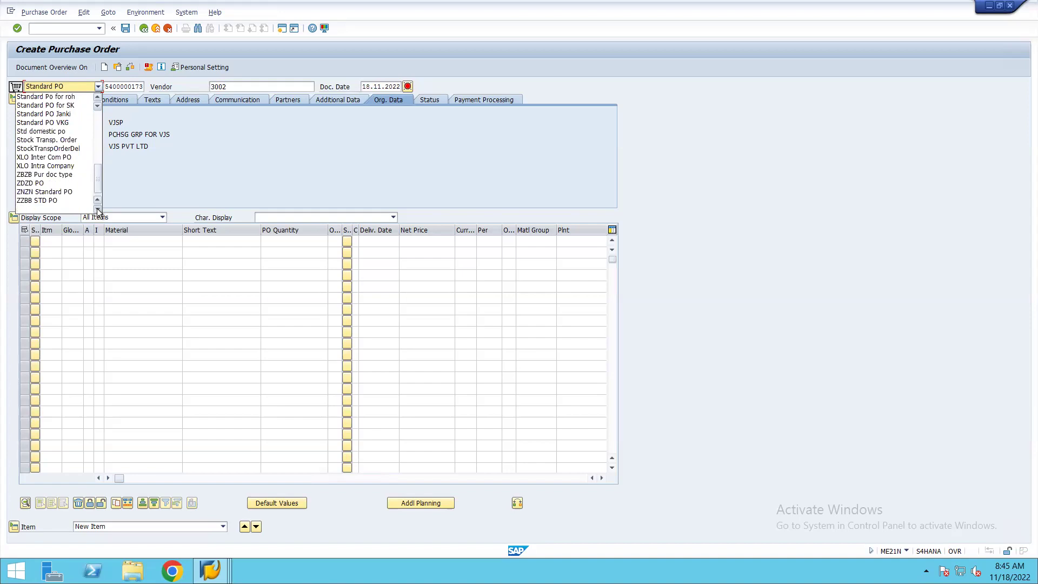
click(168, 238)
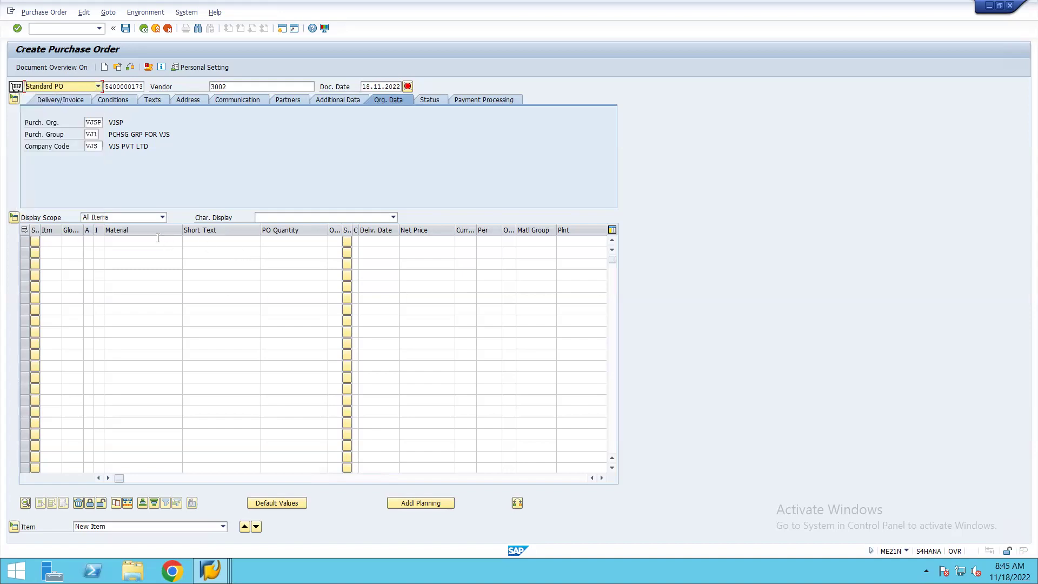
Enter material 11066 in the first item line, using the info record as reference, and validate the order.
click(156, 240)
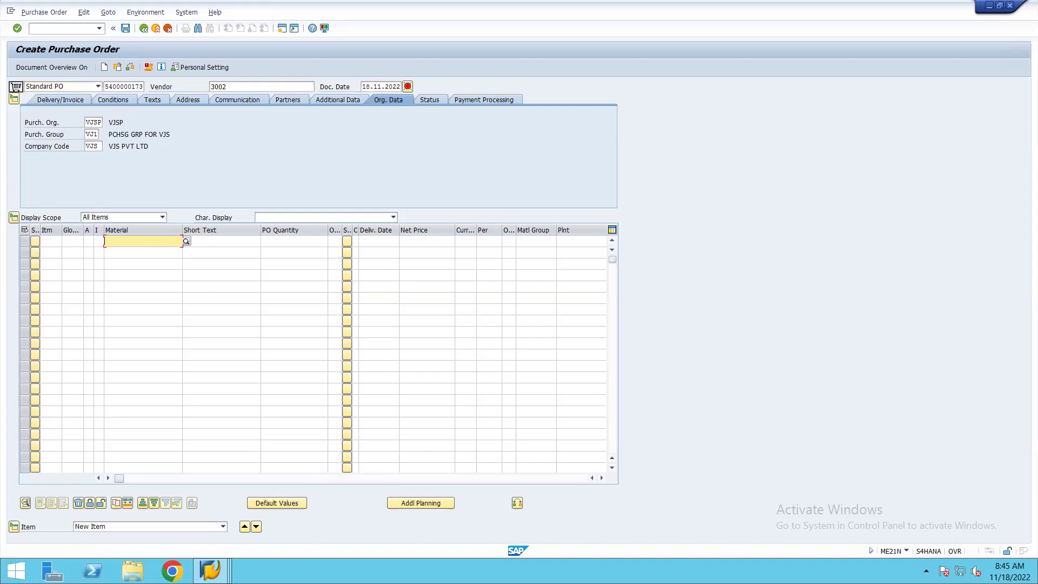
mouse_move(210, 571)
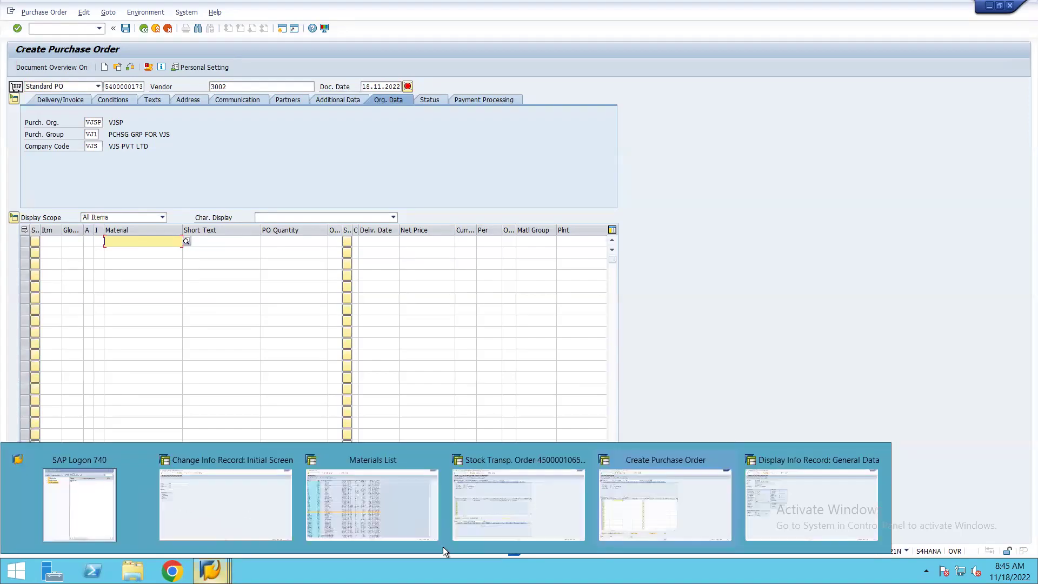
mouse_move(838, 491)
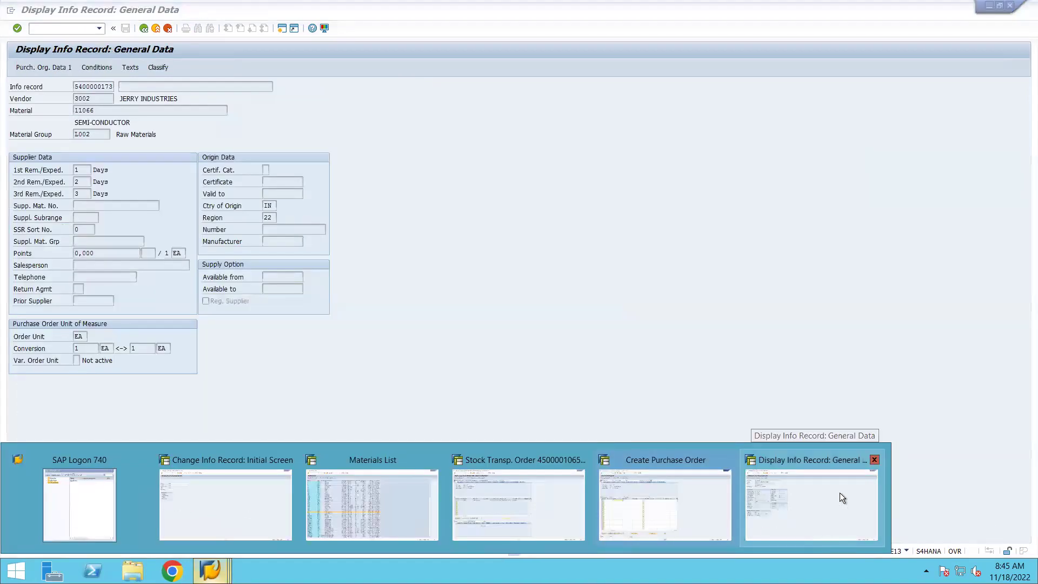
mouse_move(671, 496)
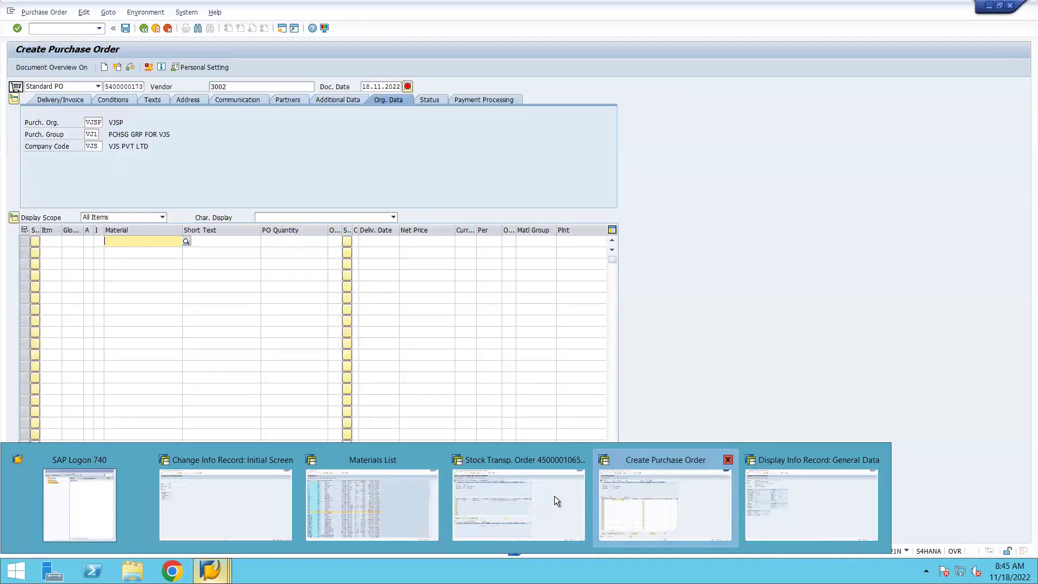
mouse_move(517, 495)
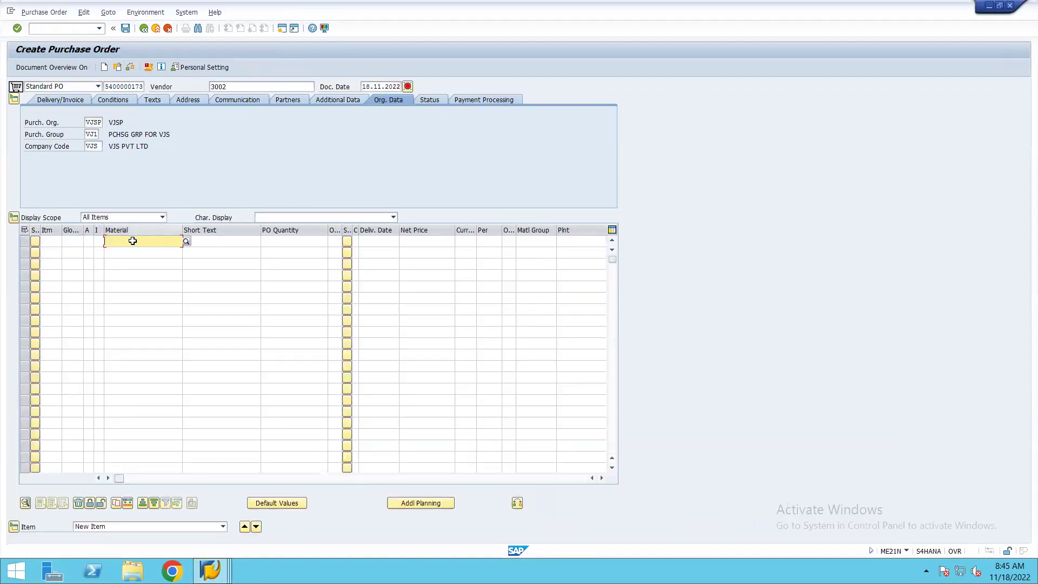
click(135, 252)
click(138, 242)
text(1106)
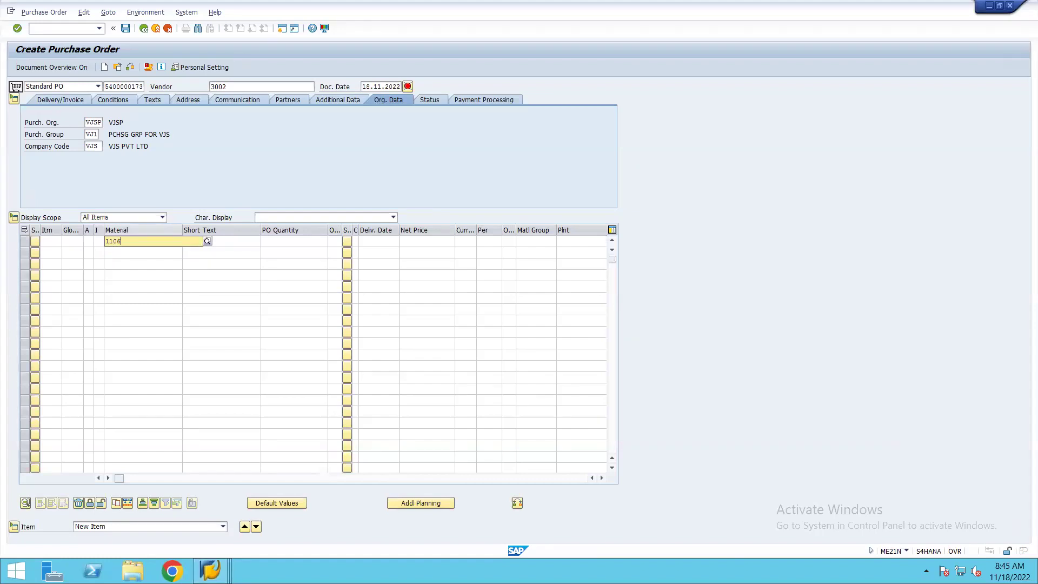
text(6)
key(Return)
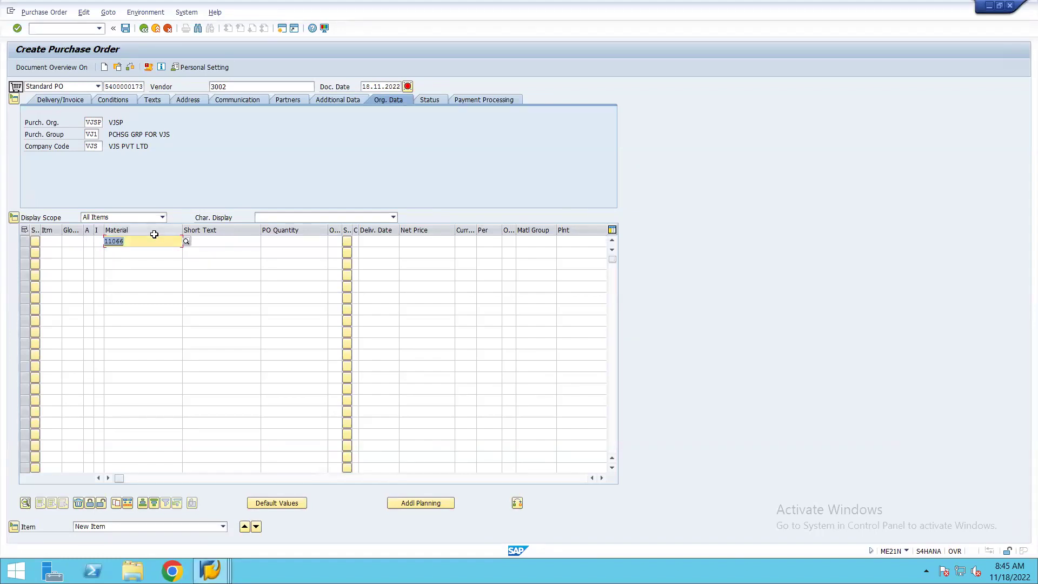
key(Return)
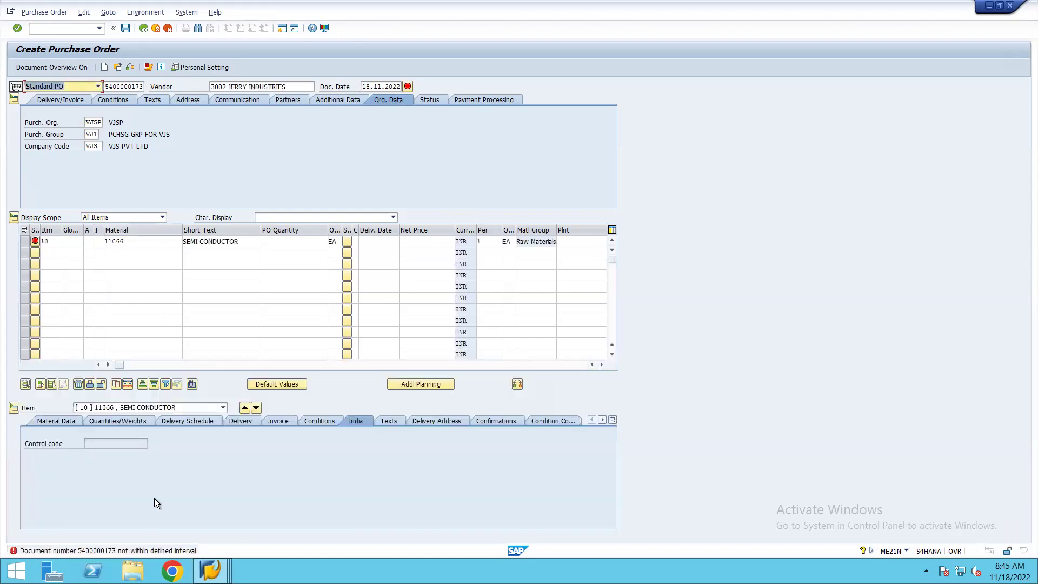
Read the diagnosis and procedure in the detailed help for the document number error.
double_click(96, 554)
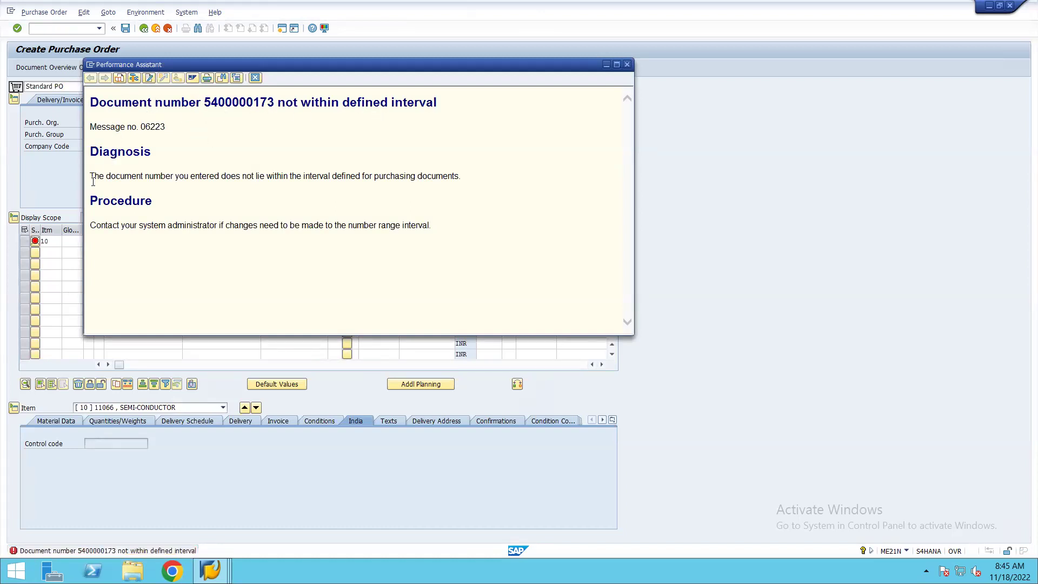
drag(106, 176, 175, 176)
drag(366, 182, 448, 178)
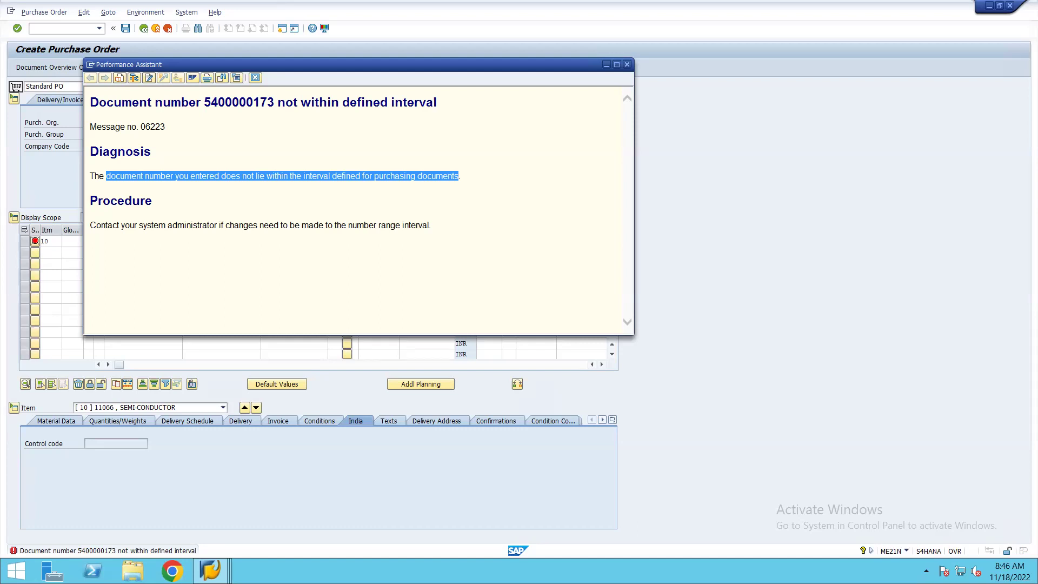
click(627, 64)
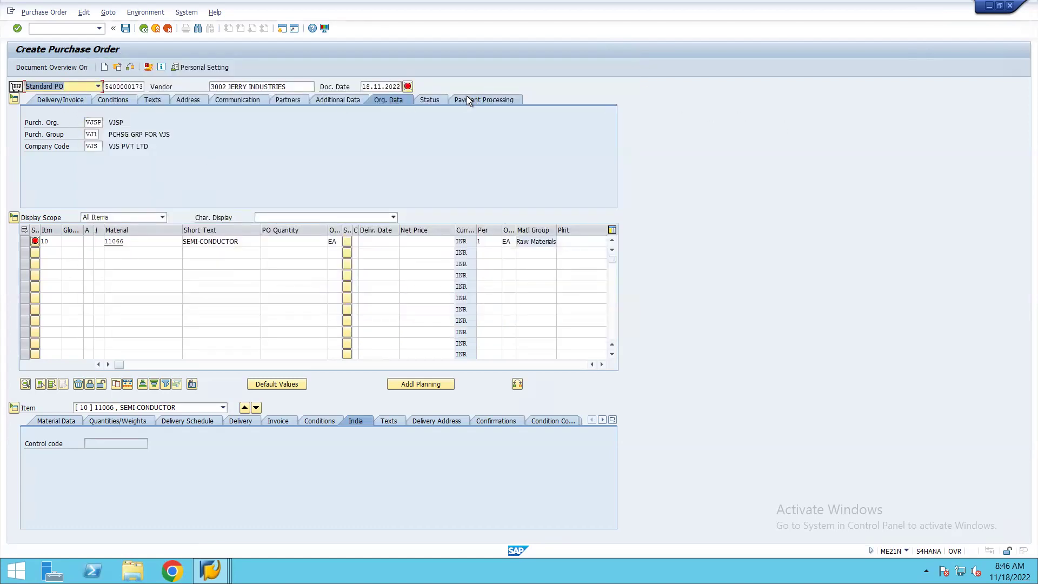
Review the delivery/invoice, conditions, texts and address data in the purchase order header.
click(47, 103)
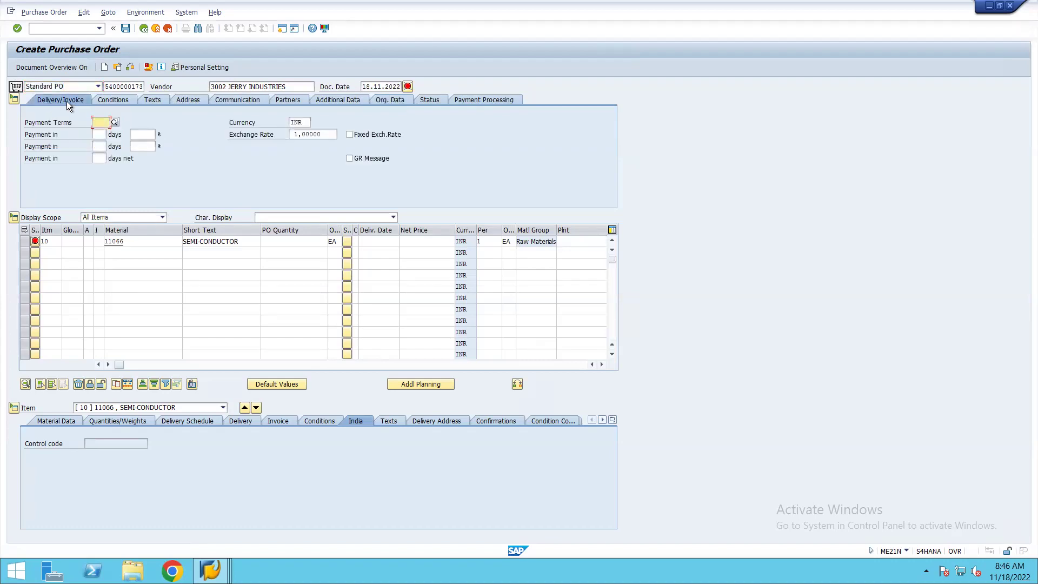
click(115, 98)
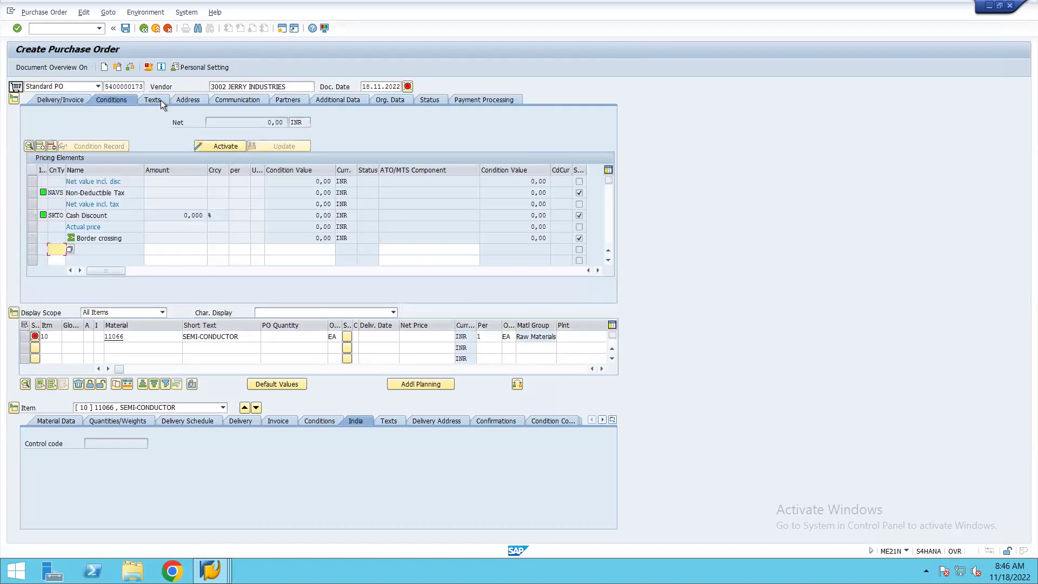
click(161, 99)
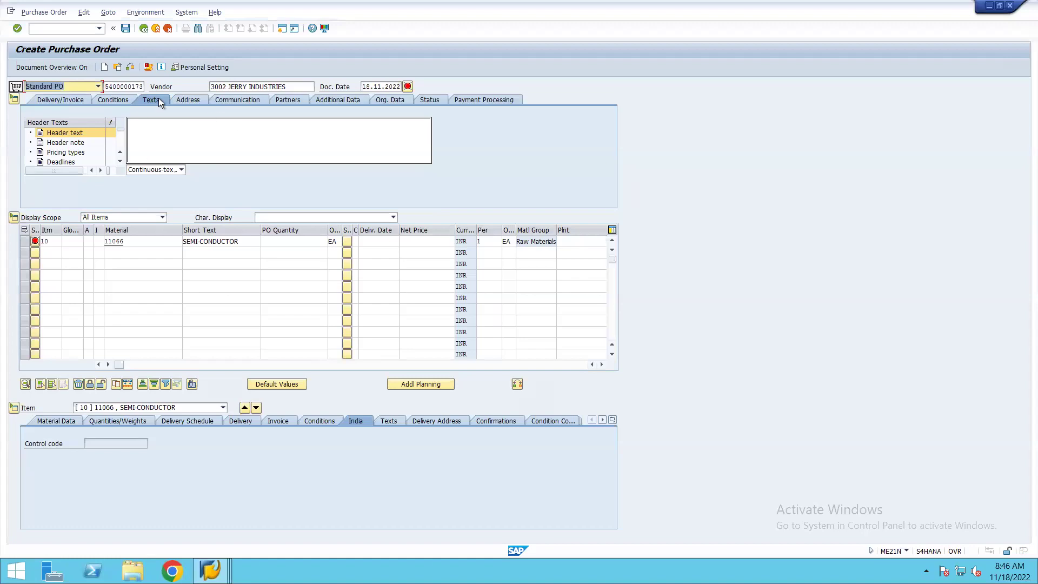
click(187, 102)
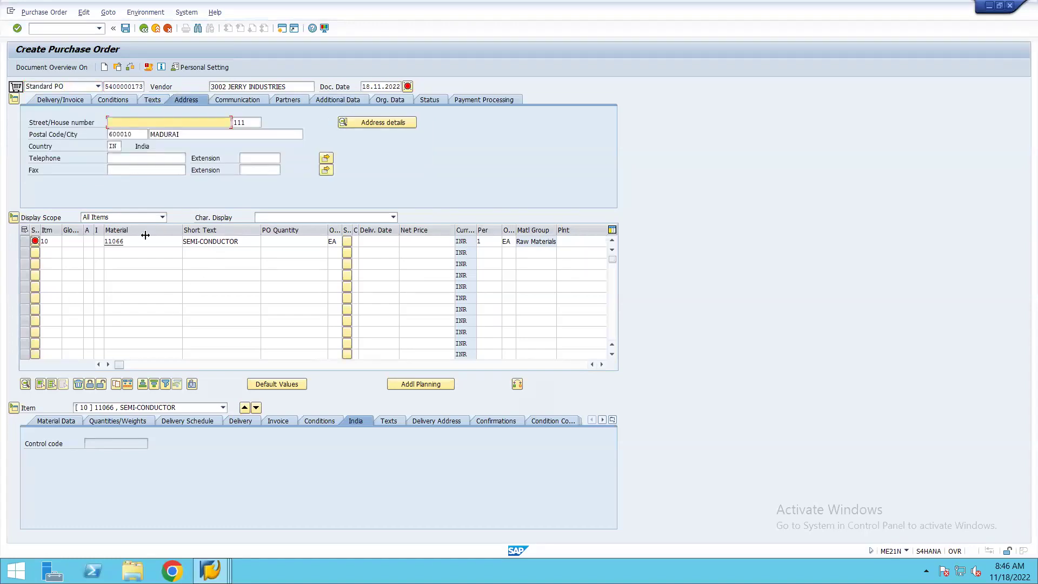
Collapse and reopen the header and item overview sections of the purchase order.
click(14, 100)
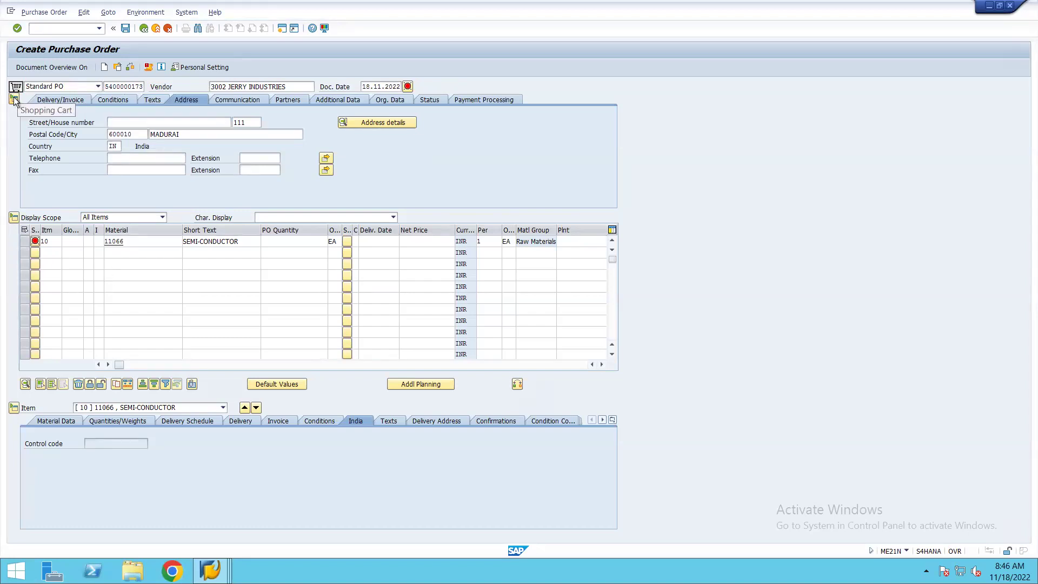
click(14, 100)
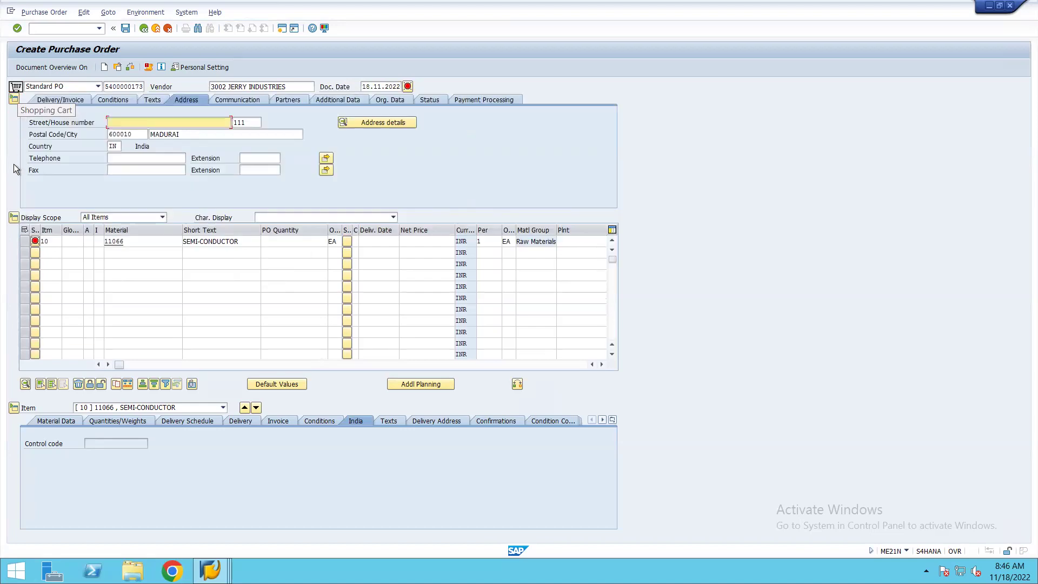
click(14, 218)
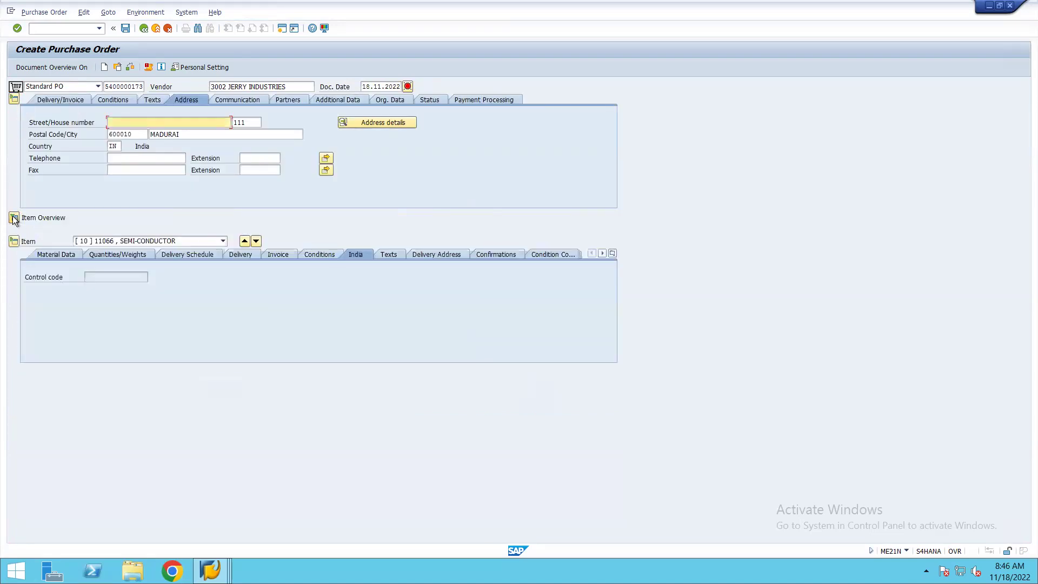
click(14, 218)
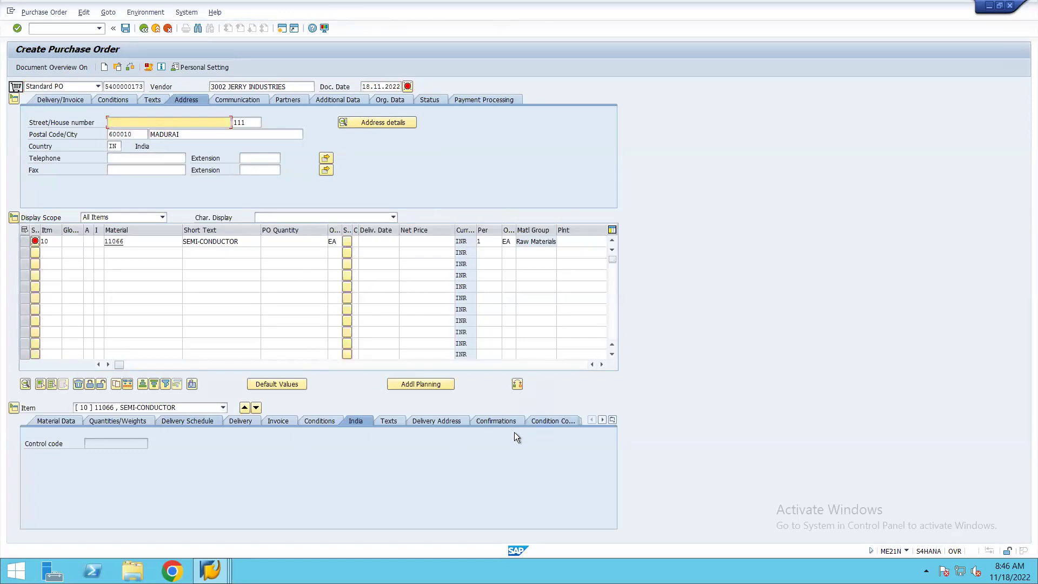
click(604, 419)
click(604, 419)
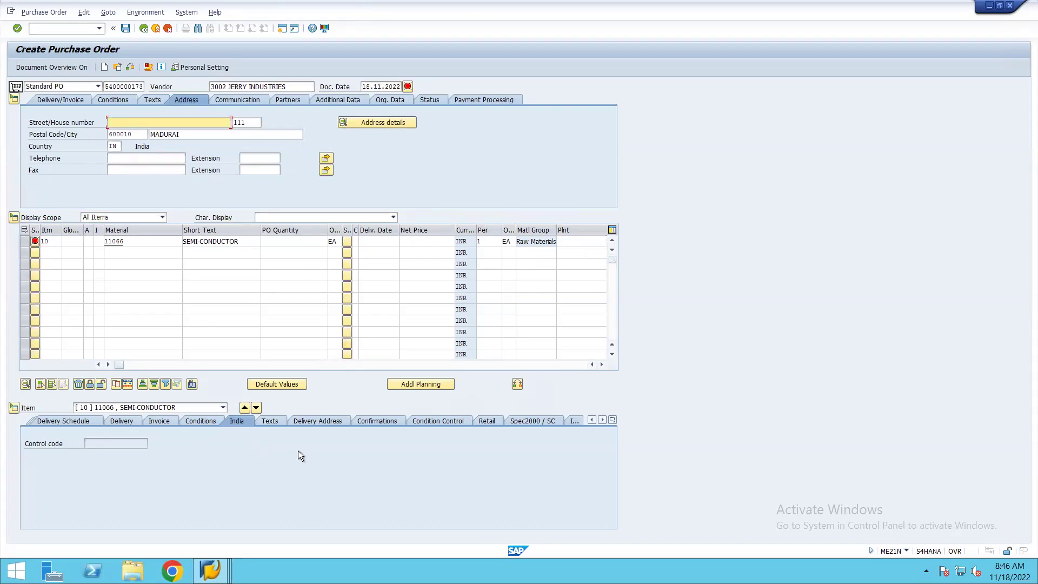
click(592, 423)
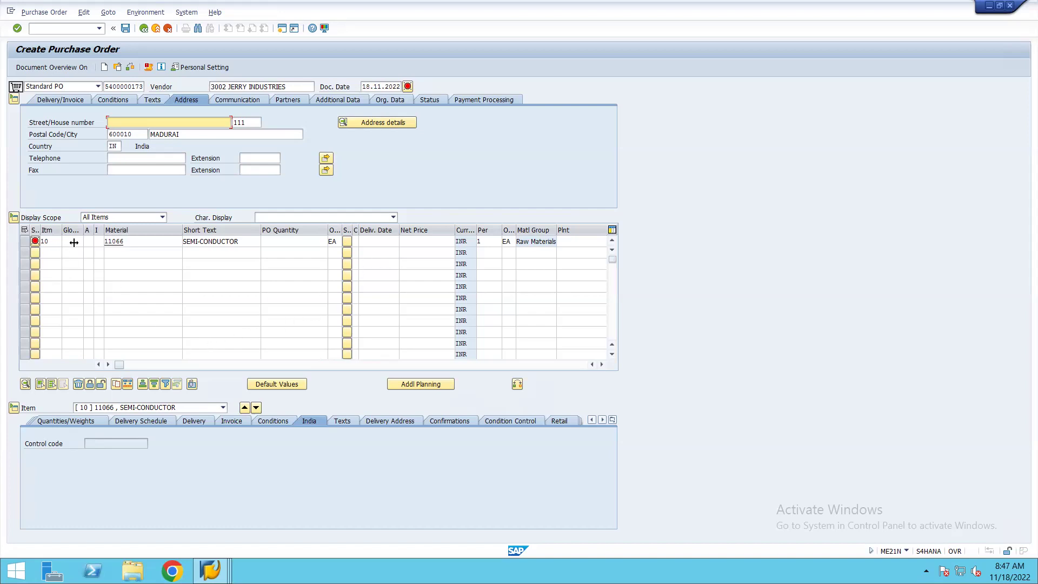
Set the item category of the semi-conductor line to K (Consignment) from the list of possible values.
click(98, 241)
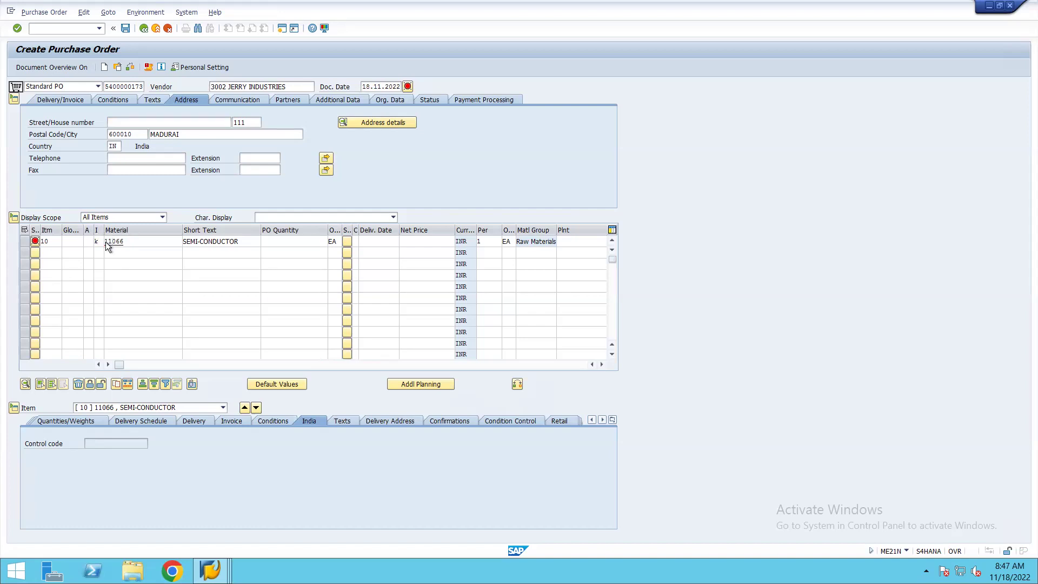
click(105, 242)
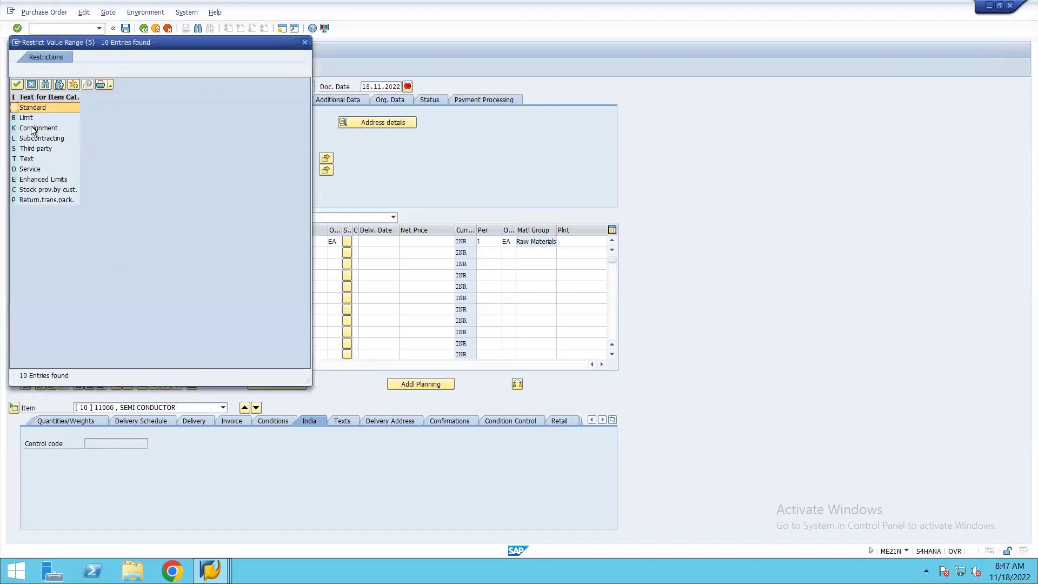
double_click(46, 129)
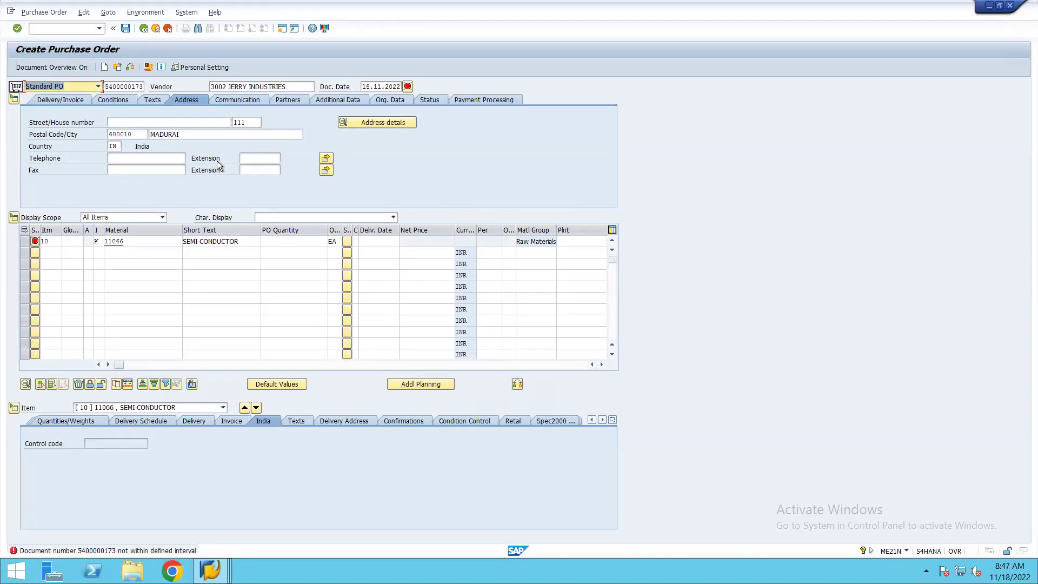
Clear the manually entered purchase order number from the header and validate the order.
click(125, 87)
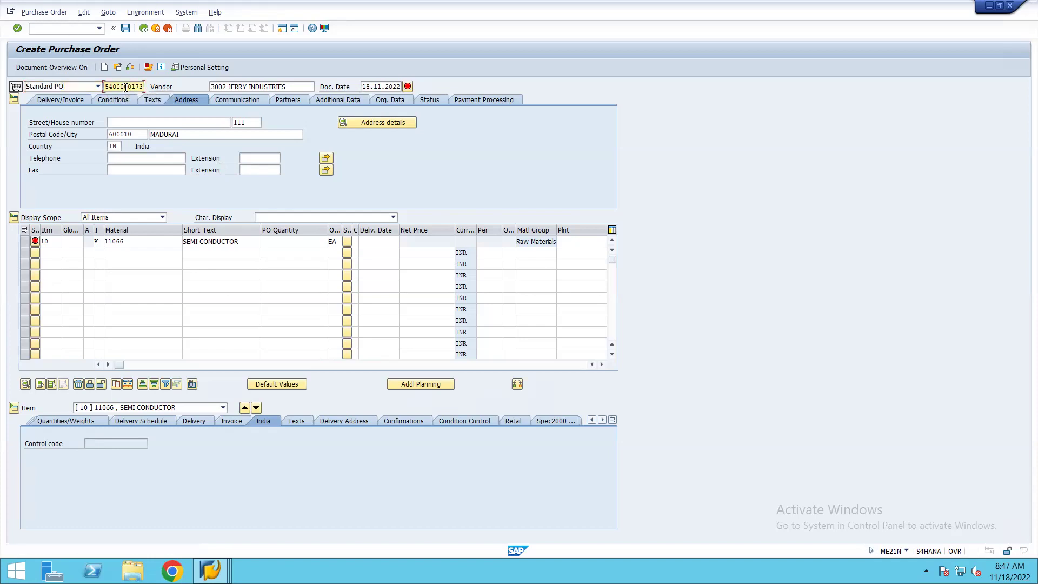
drag(125, 87, 246, 103)
key(BackSpace)
key(BackSpace)
key(BackSpace)
key(BackSpace)
key(BackSpace)
key(BackSpace)
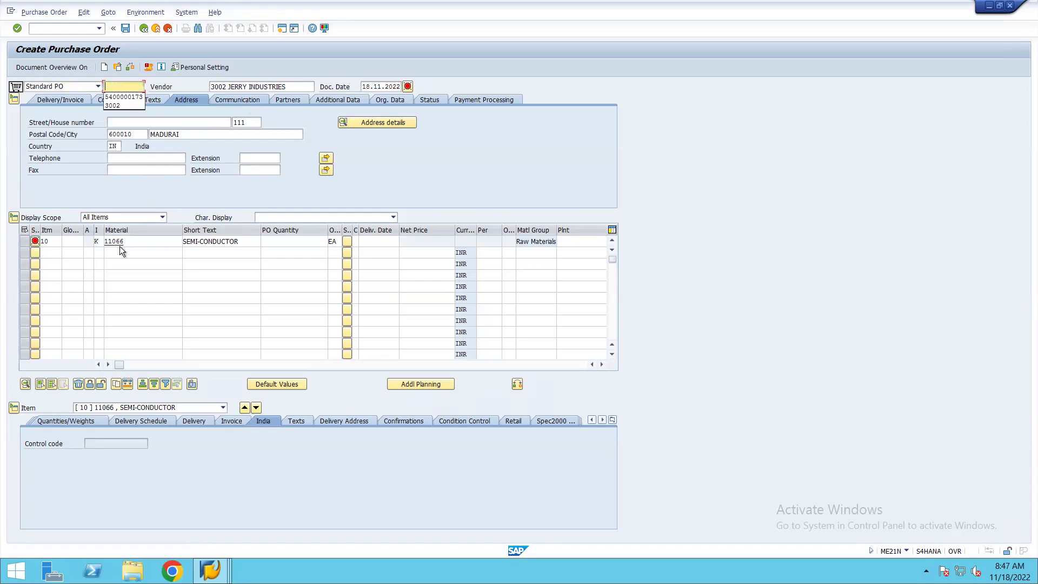
key(Return)
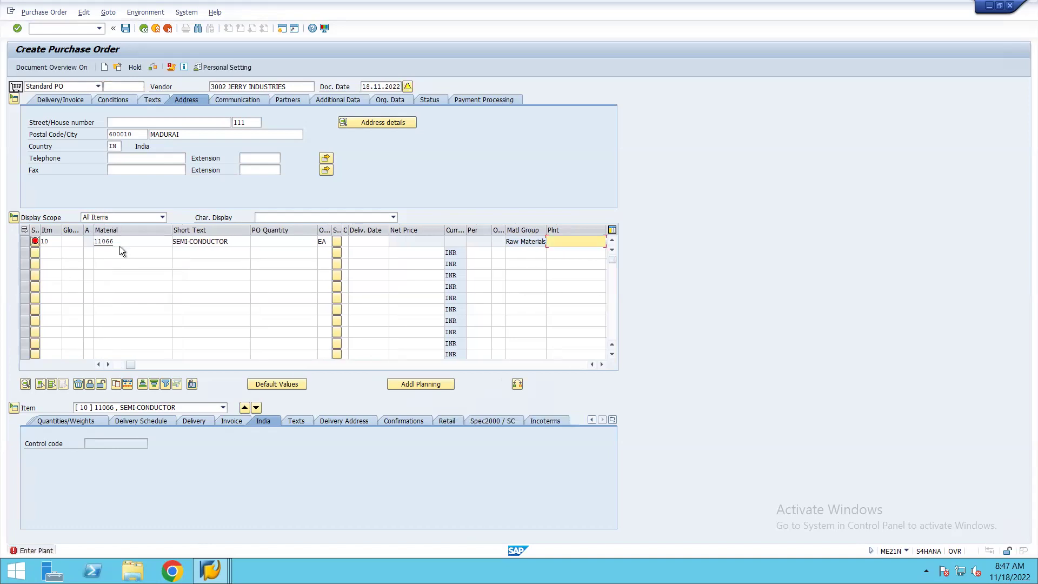
Enter delivery date 19.11.2022 and the plant for VJS in item 10, and validate the line.
key(Return)
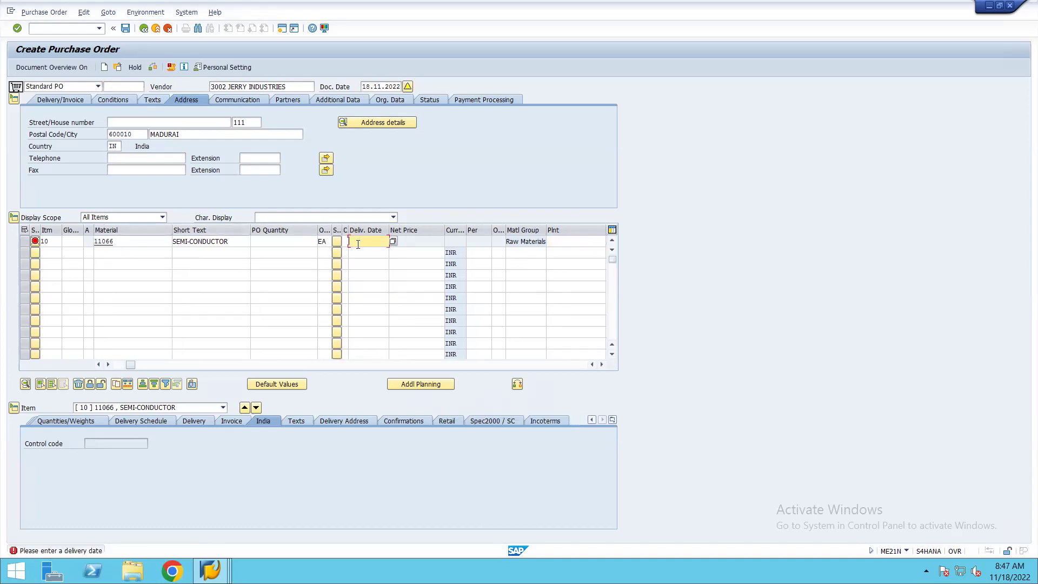
text(25)
key(BackSpace)
key(BackSpace)
click(556, 241)
text(vjss)
key(Return)
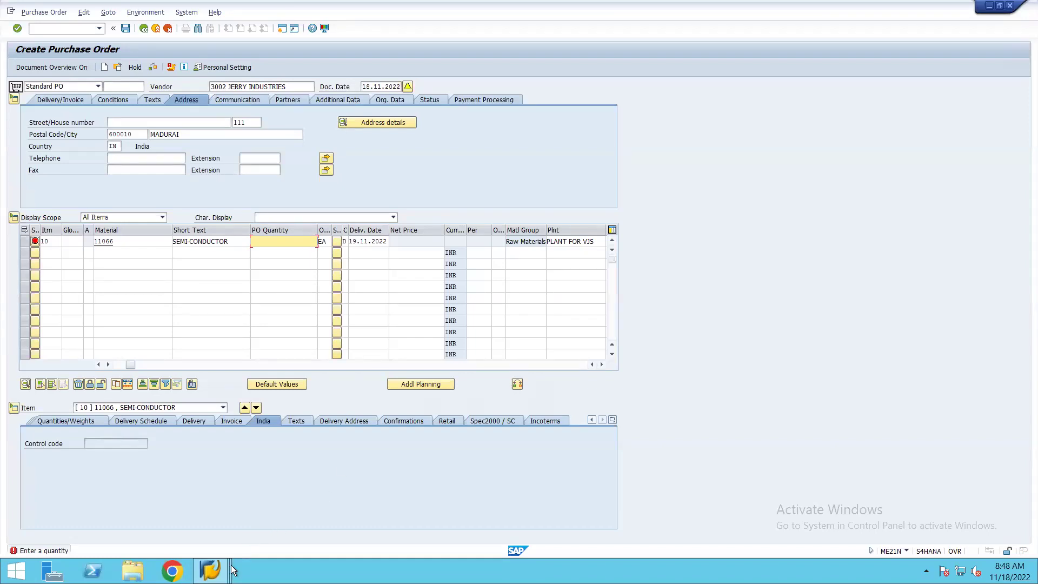
Look through the open SAP sessions, including the materials list, and return to the purchase order being created.
mouse_move(209, 570)
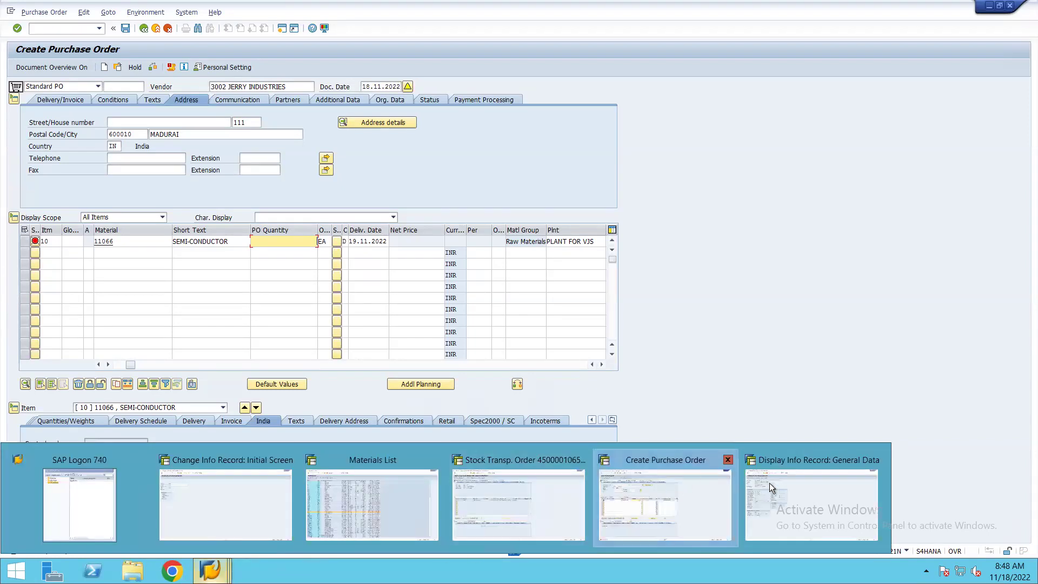
mouse_move(744, 481)
mouse_move(693, 479)
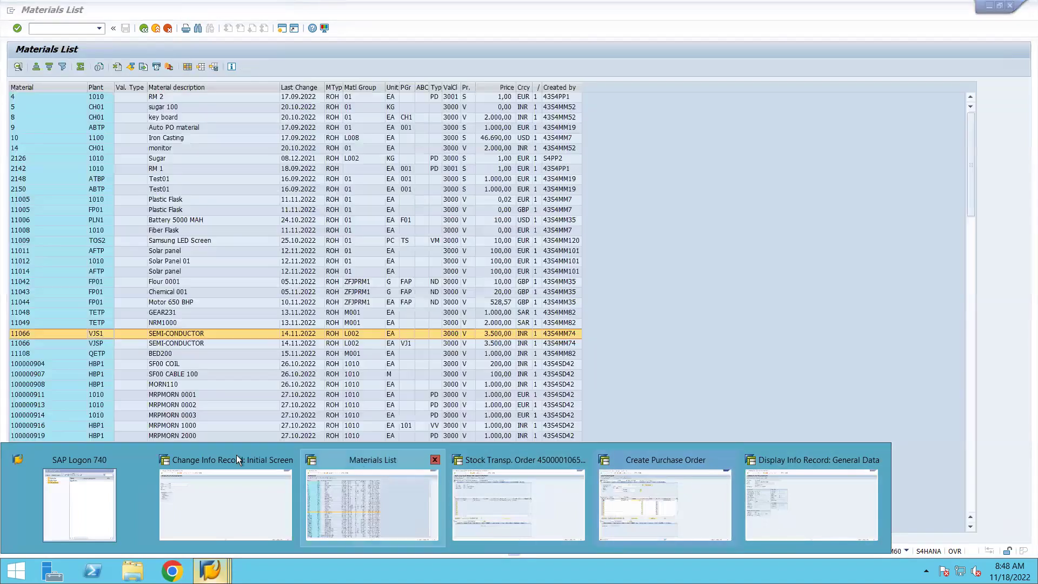
mouse_move(213, 459)
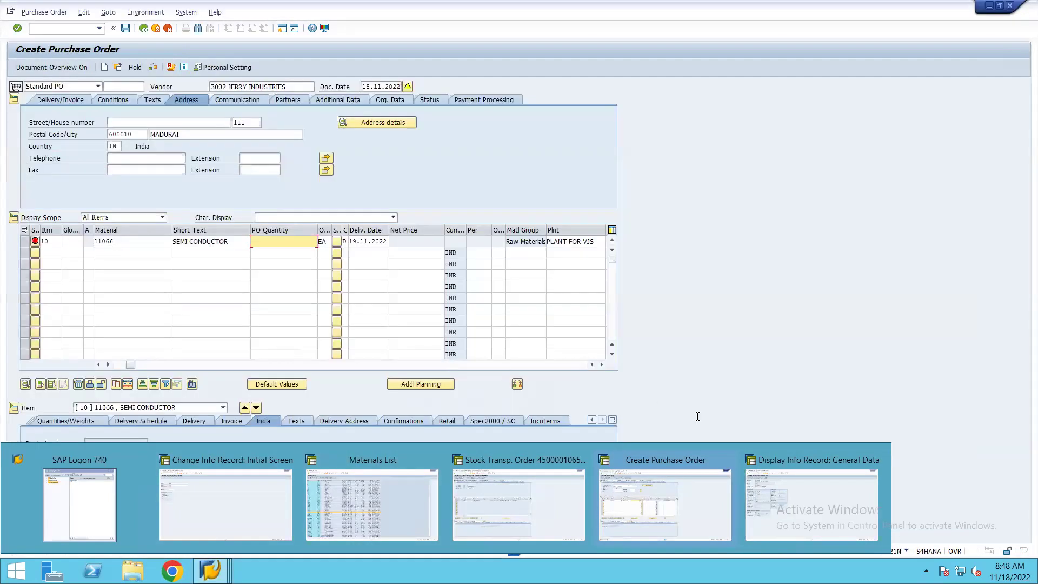
click(664, 500)
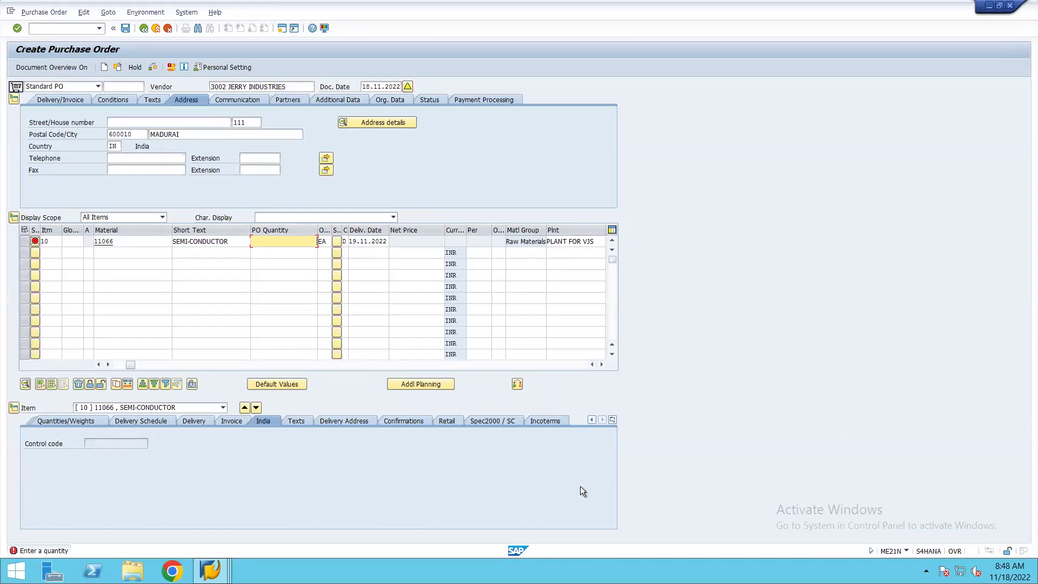
click(210, 571)
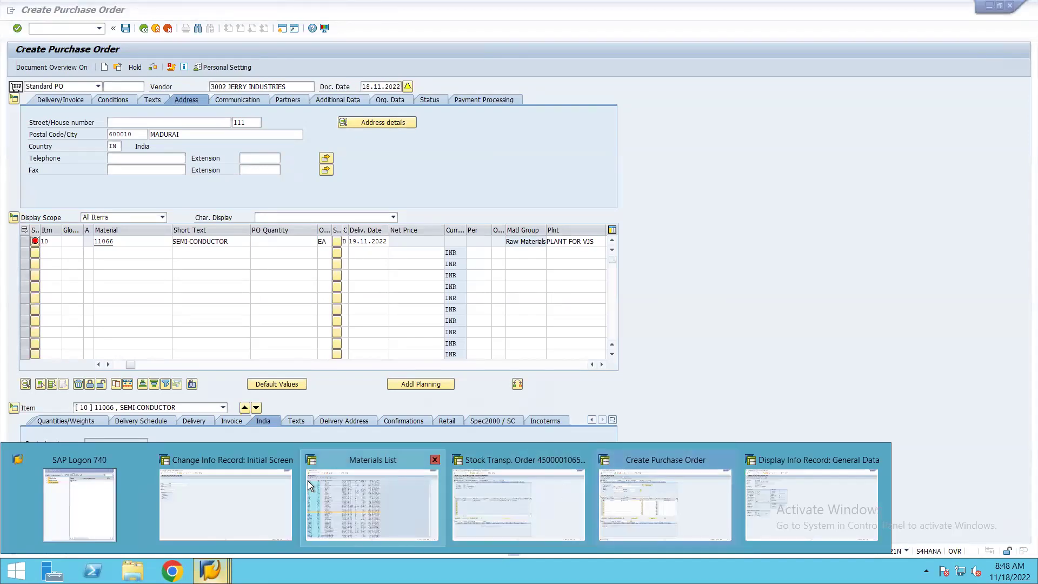
mouse_move(307, 481)
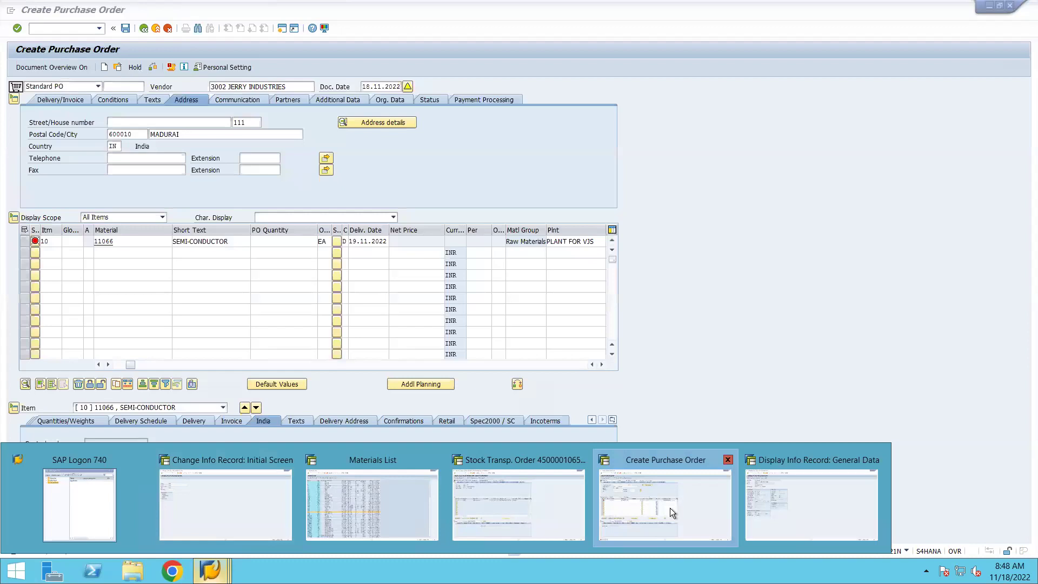
click(670, 508)
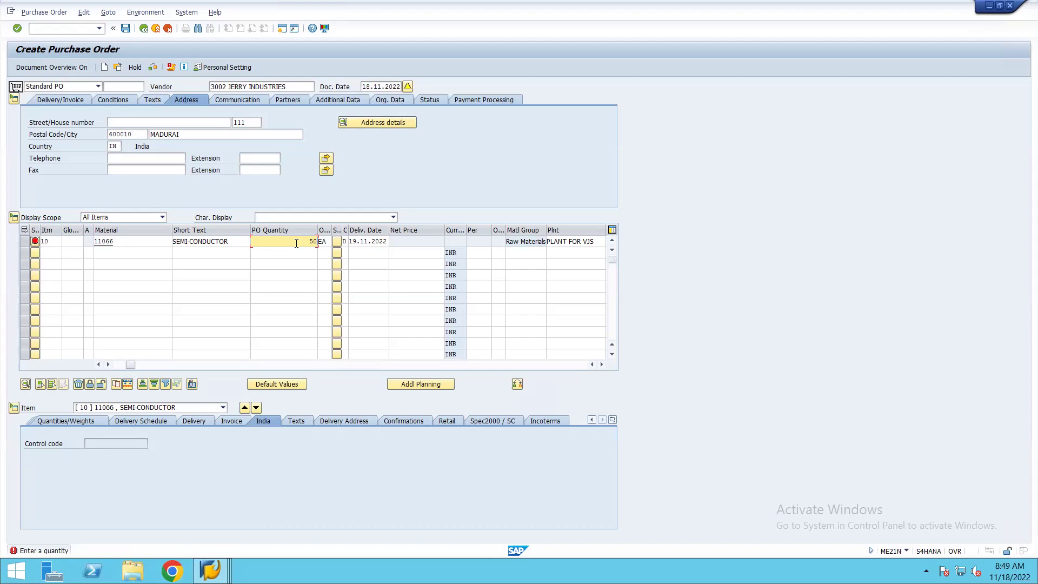
Set the item's PO quantity to 50 and choose tax jurisdiction code 9900 (Dummy) in its invoice data.
key(Return)
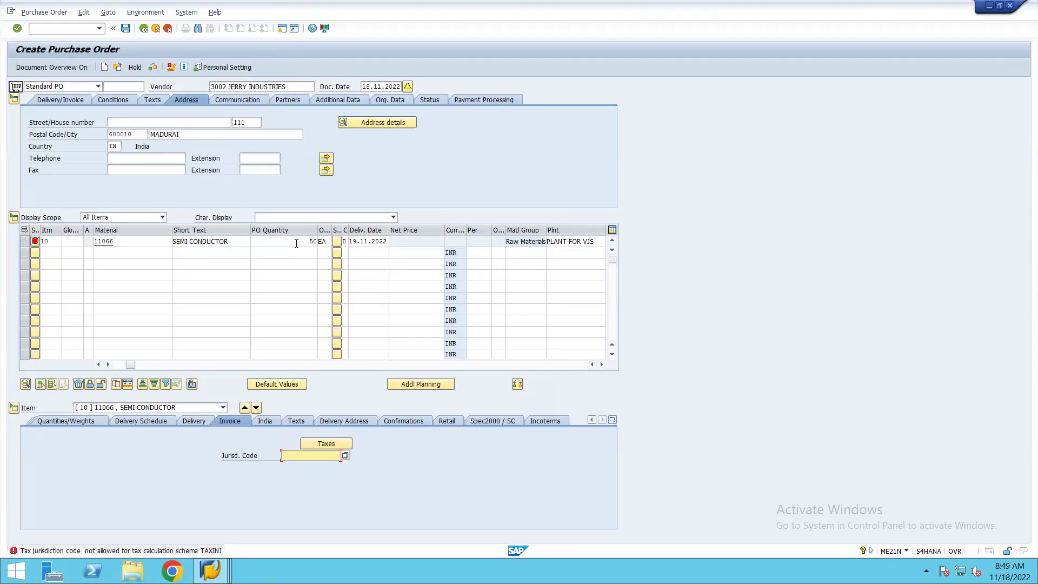
click(344, 457)
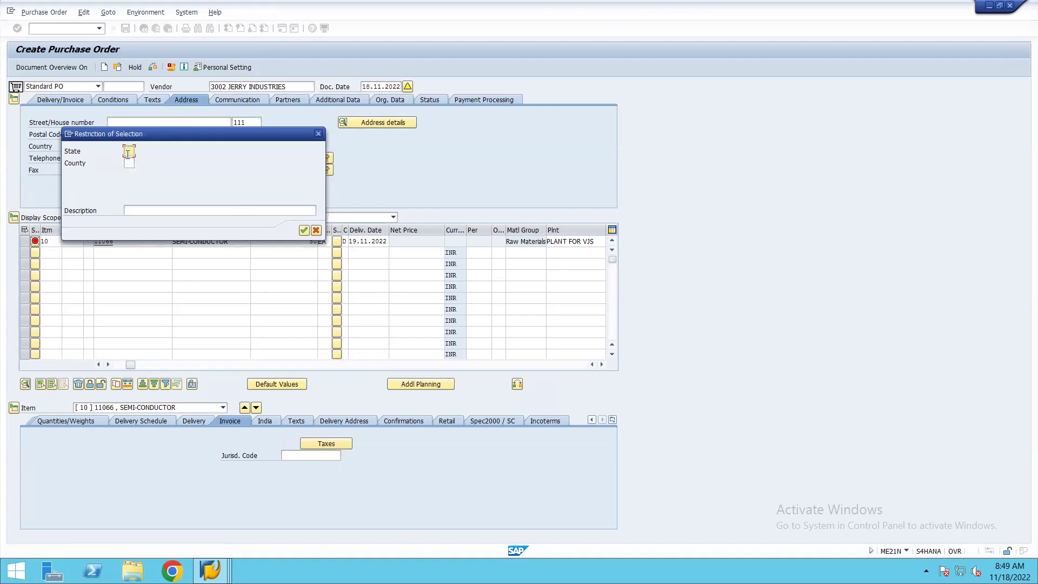
key(Return)
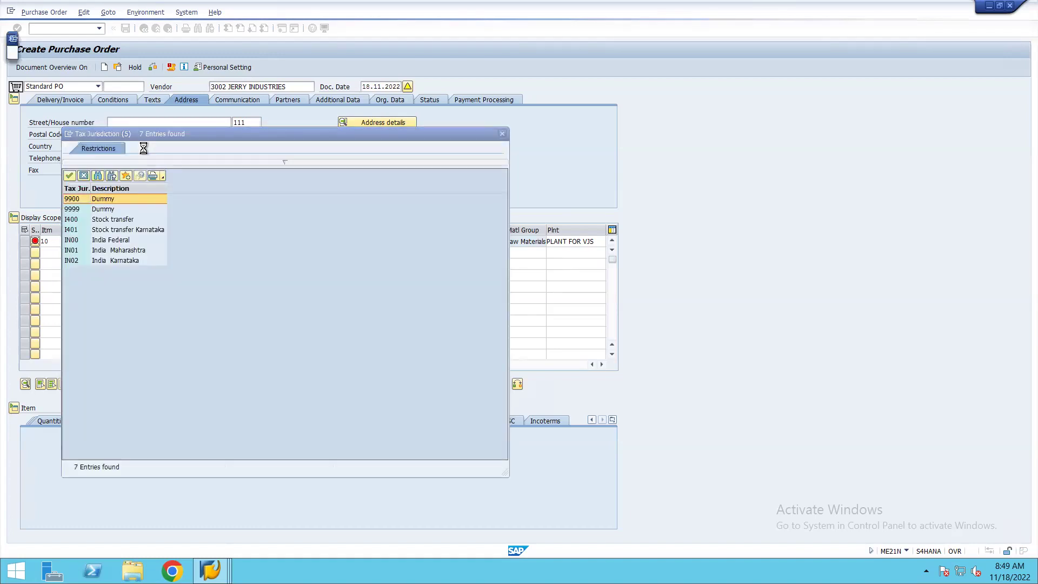
double_click(112, 198)
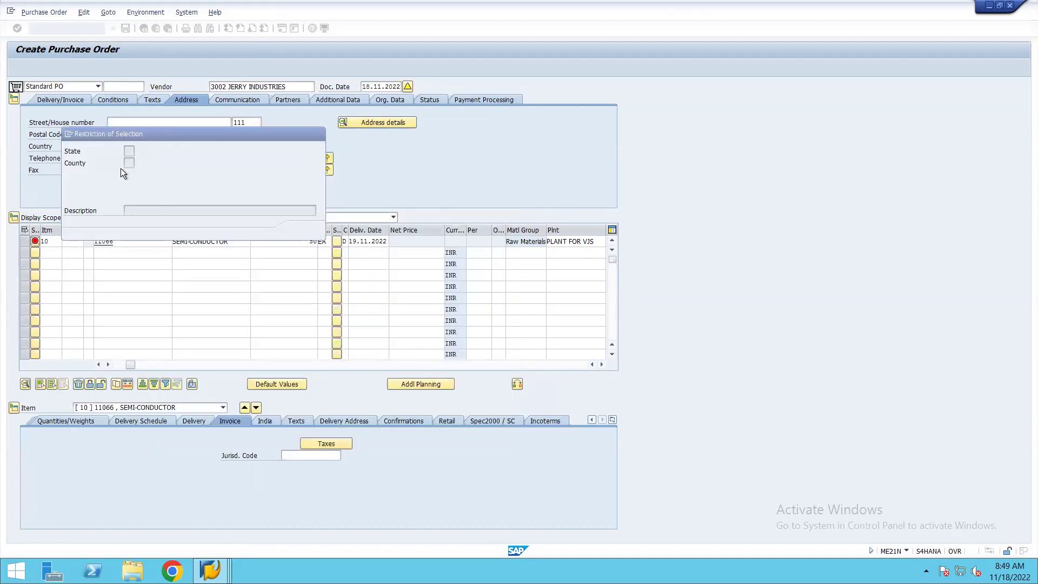
click(304, 228)
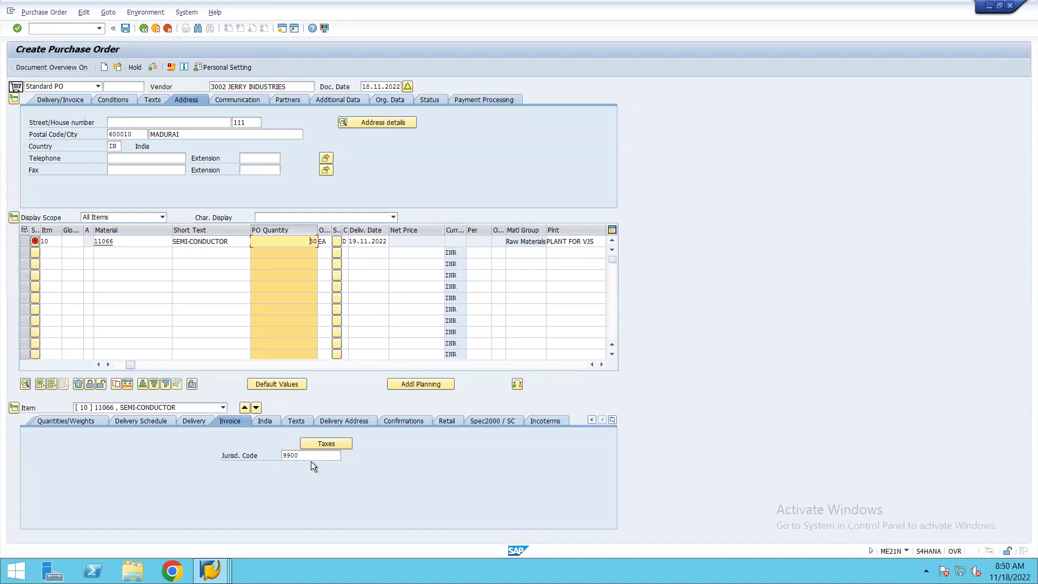
Check the purchase order for errors and save it.
click(151, 70)
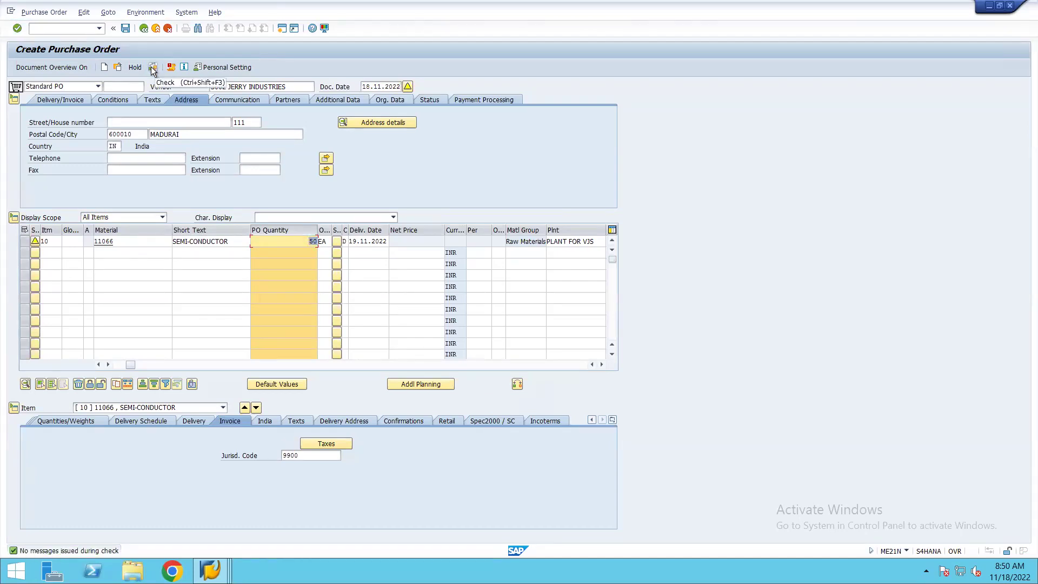
click(128, 31)
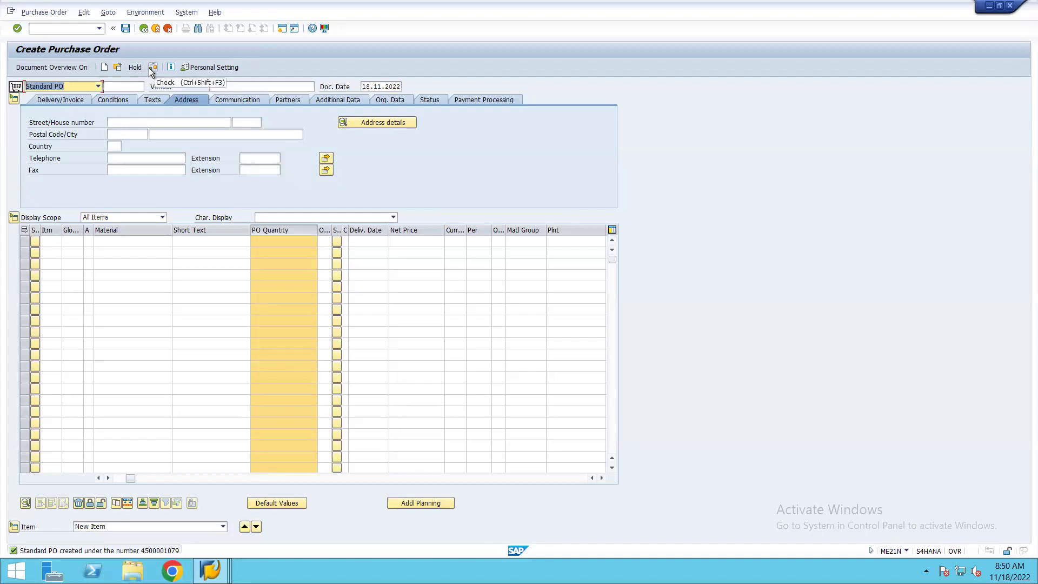
Open the newly saved purchase order for display and bring its item category column into view.
click(118, 67)
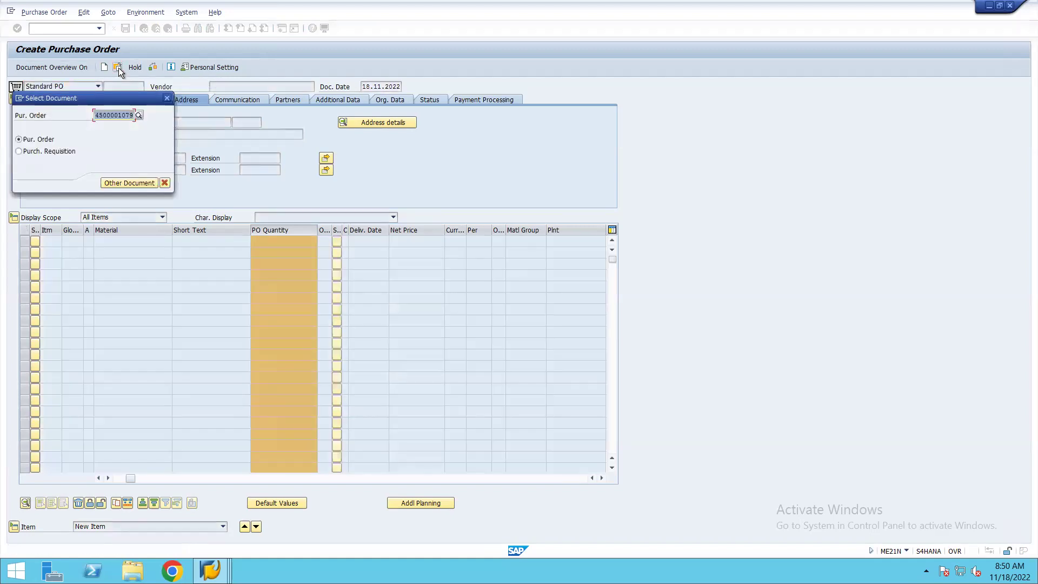
click(138, 181)
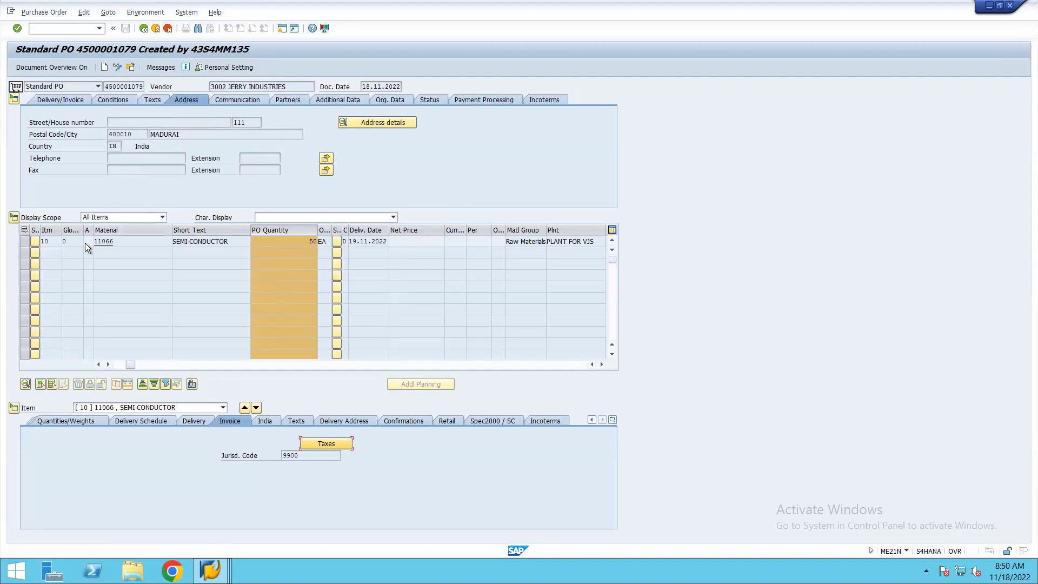
click(98, 366)
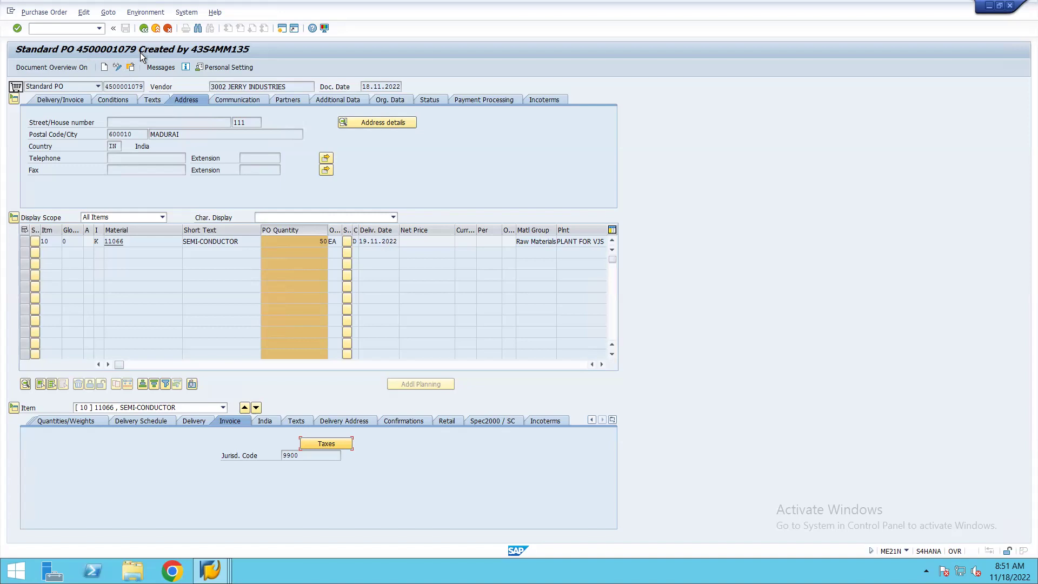
Copy the purchase order number from the header of the displayed order.
click(107, 86)
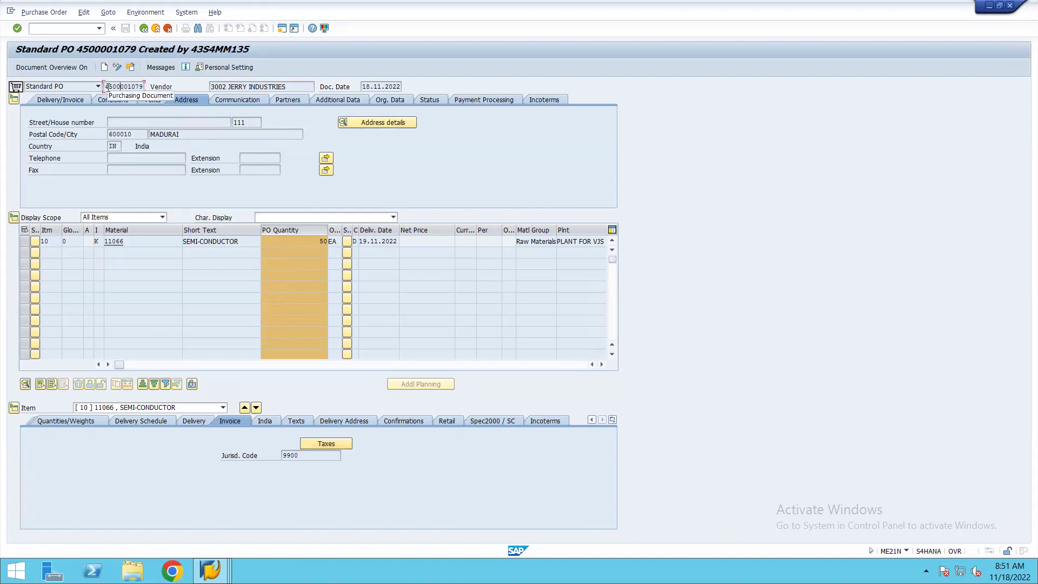
drag(106, 86, 142, 87)
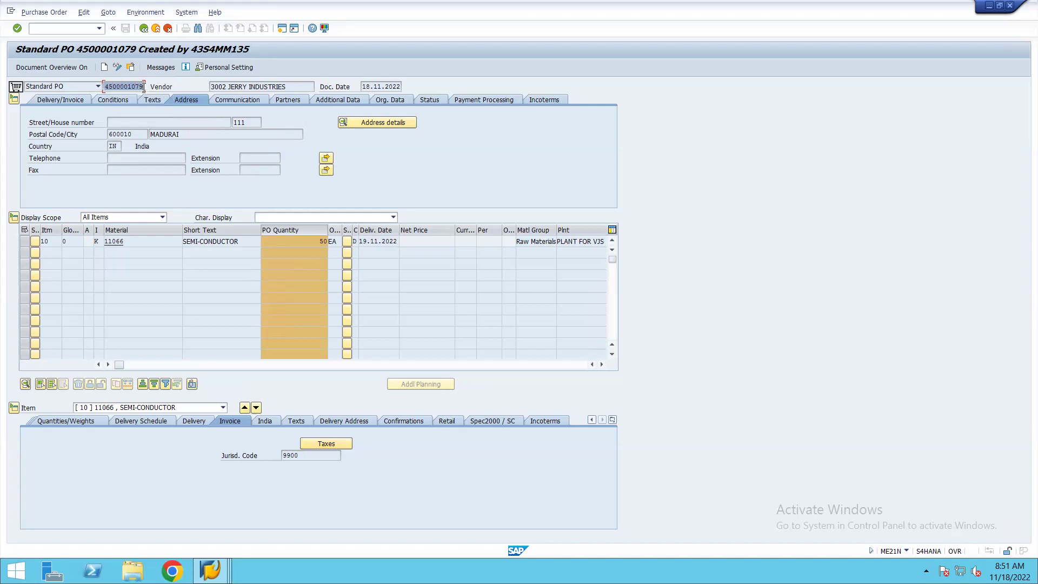
right_click(142, 88)
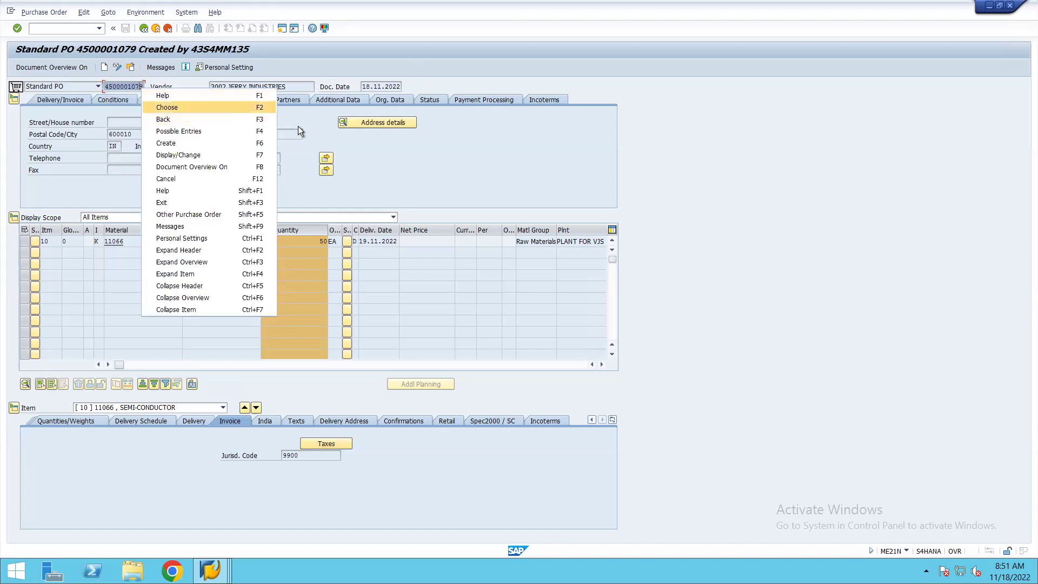
click(107, 86)
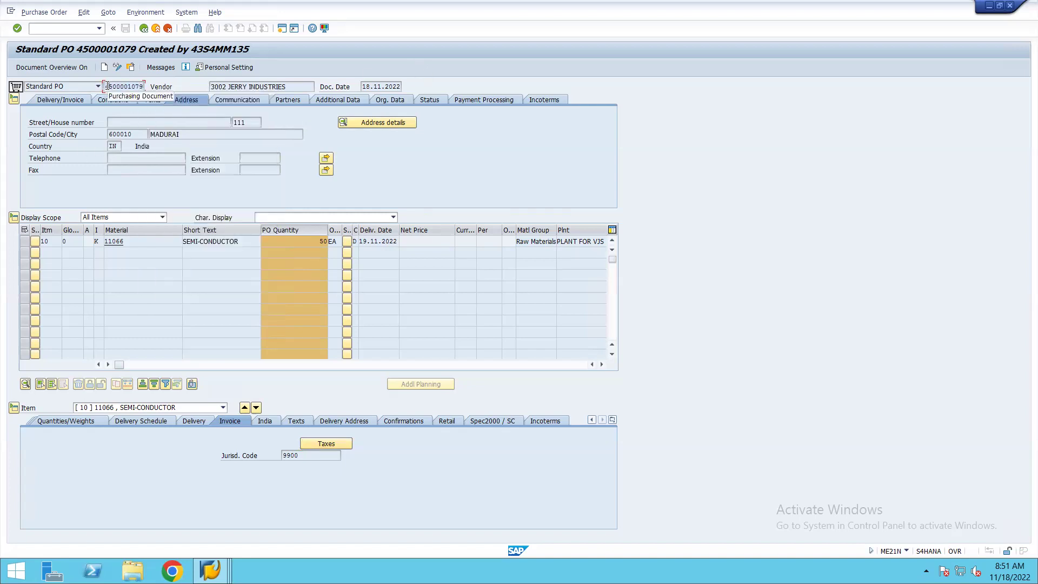
drag(105, 86, 145, 86)
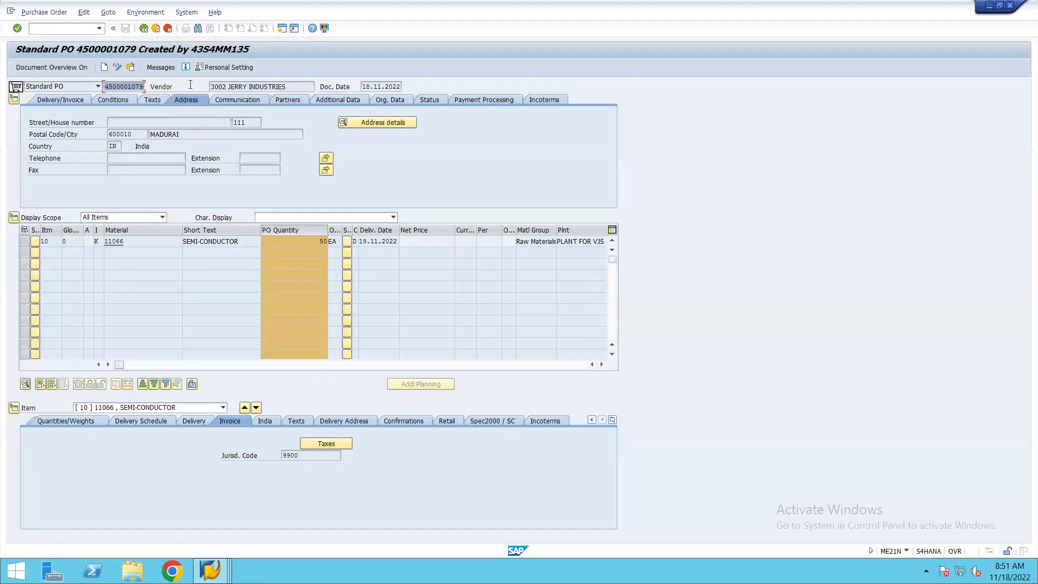
Open a new SAP session and start the goods movement transaction MIGO.
click(86, 31)
click(281, 29)
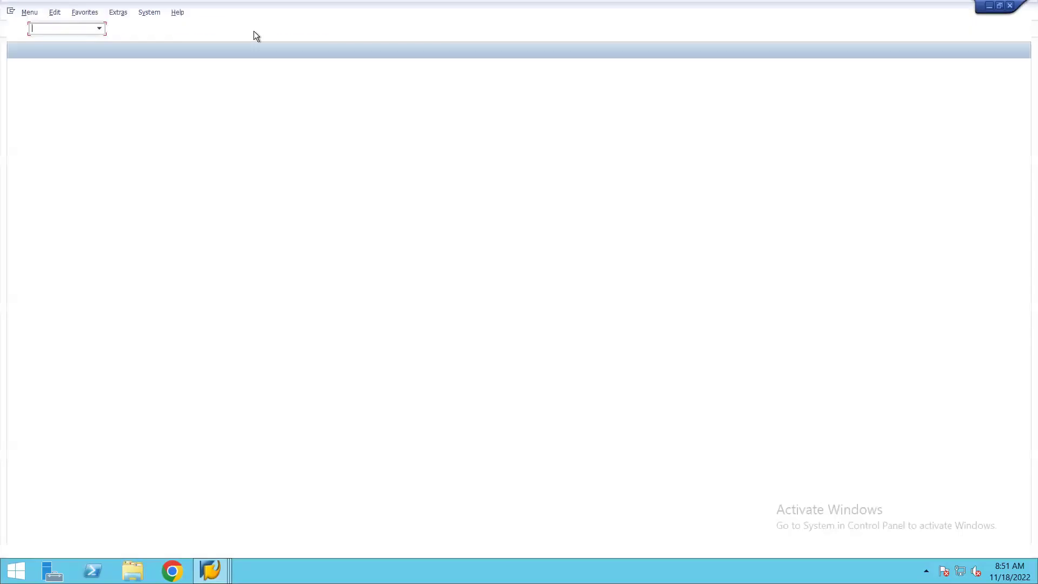
text(mig)
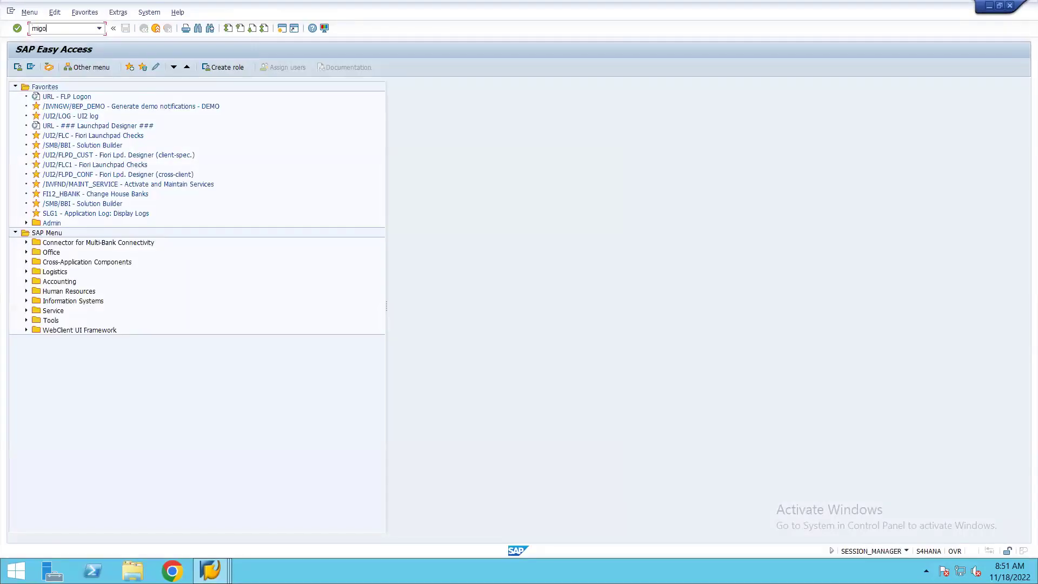
text(o)
key(Return)
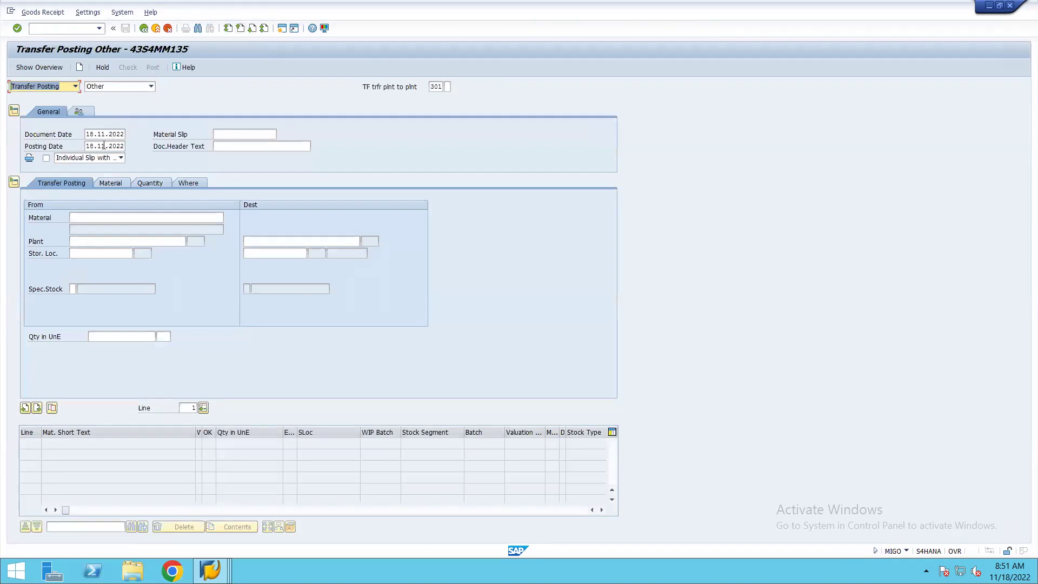
Set the transaction to a goods receipt against a purchase order and load the copied purchase order number.
click(74, 87)
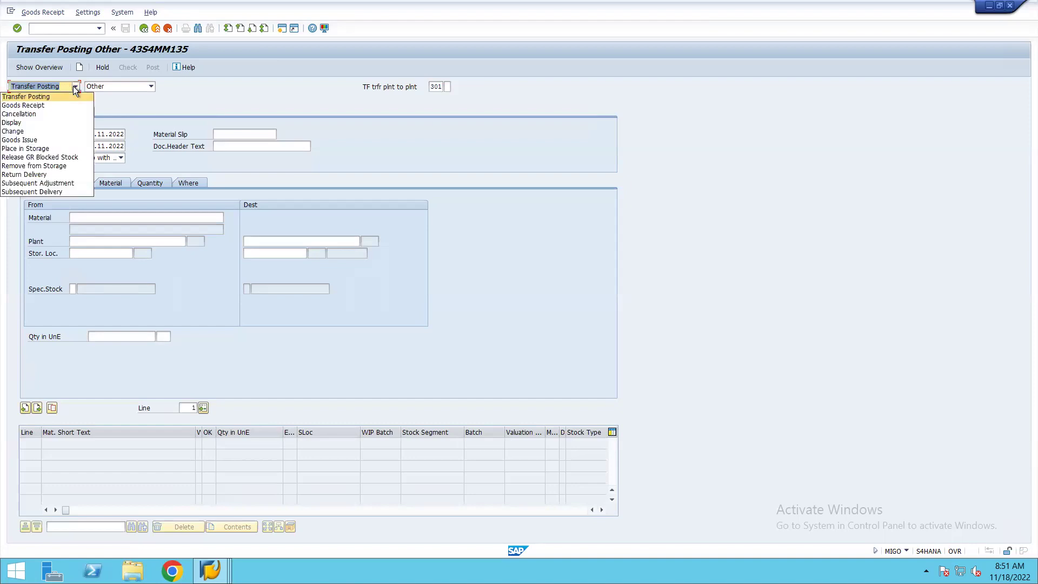
click(49, 104)
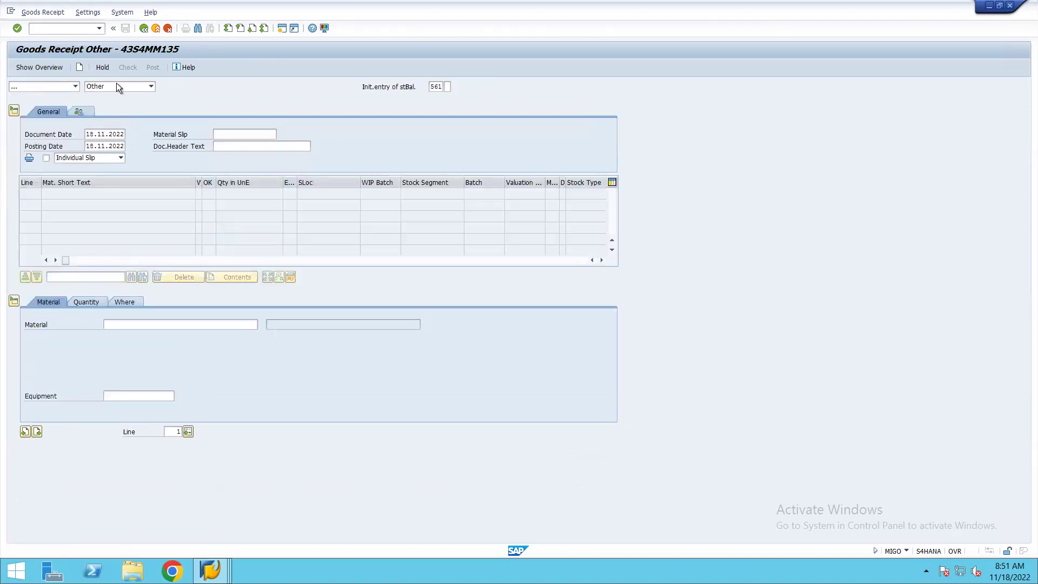
click(149, 86)
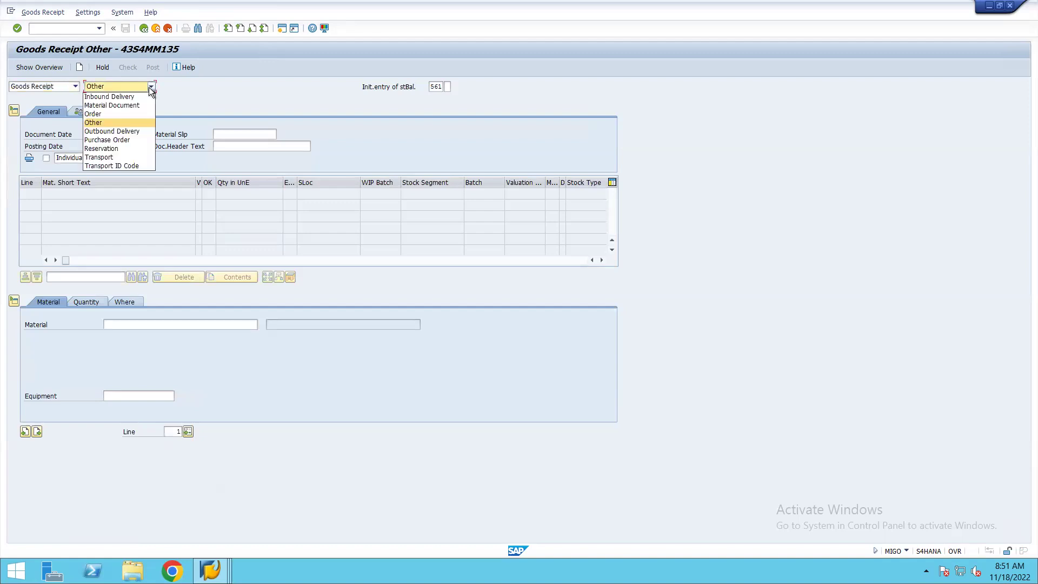
click(149, 86)
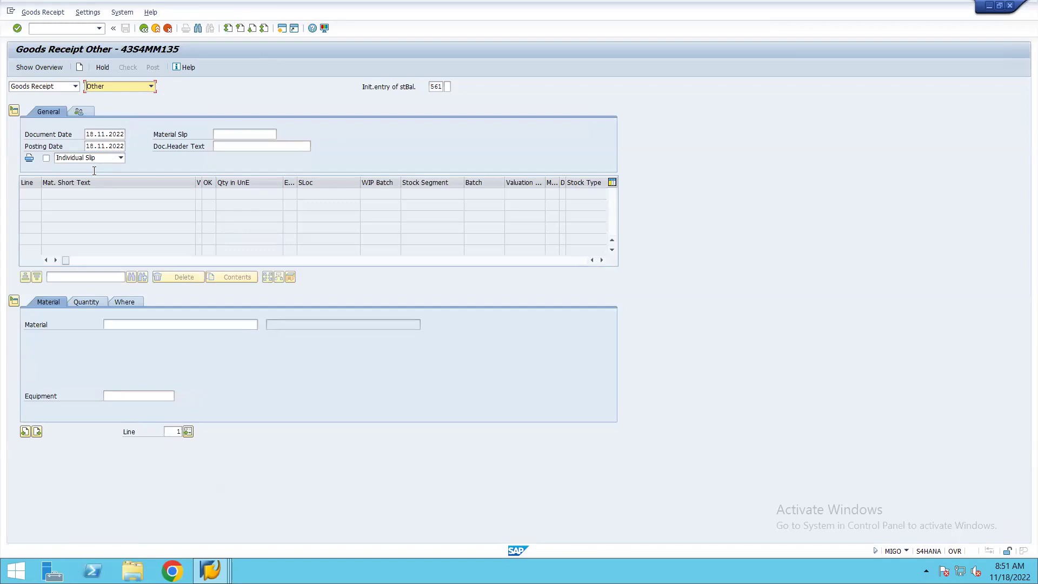
click(151, 87)
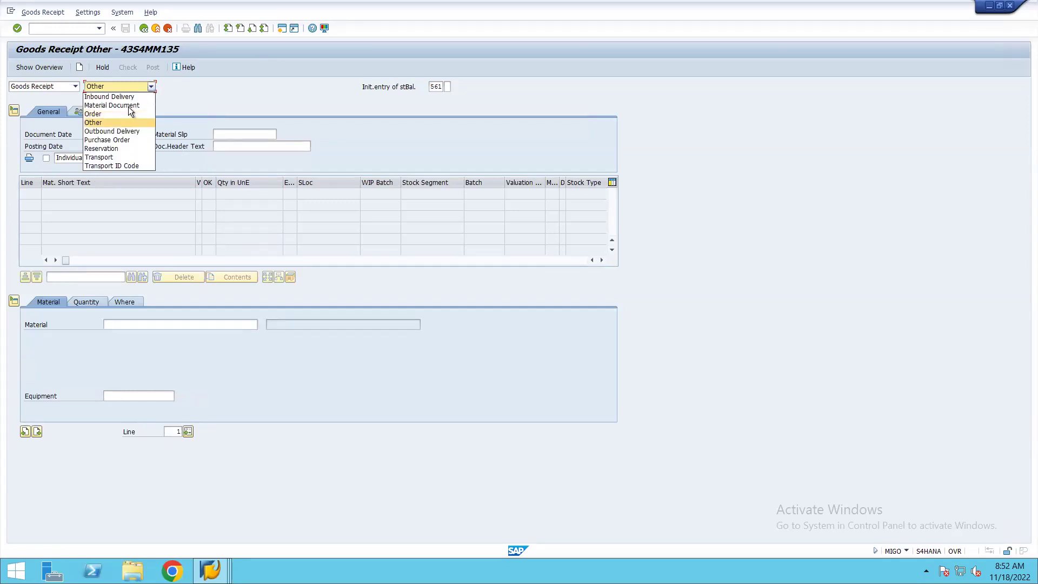
click(122, 140)
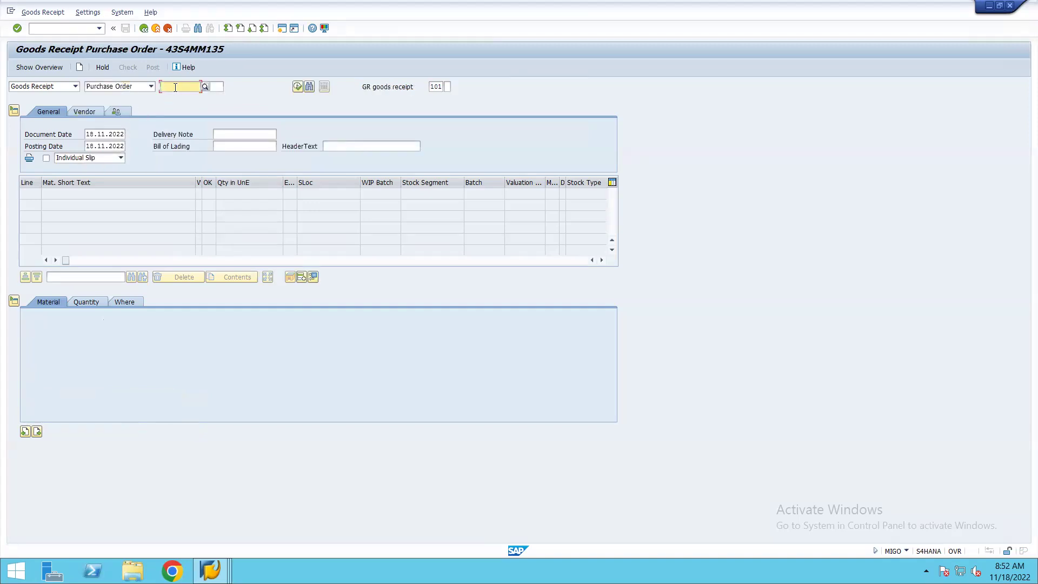
key(ctrl+v)
key(Return)
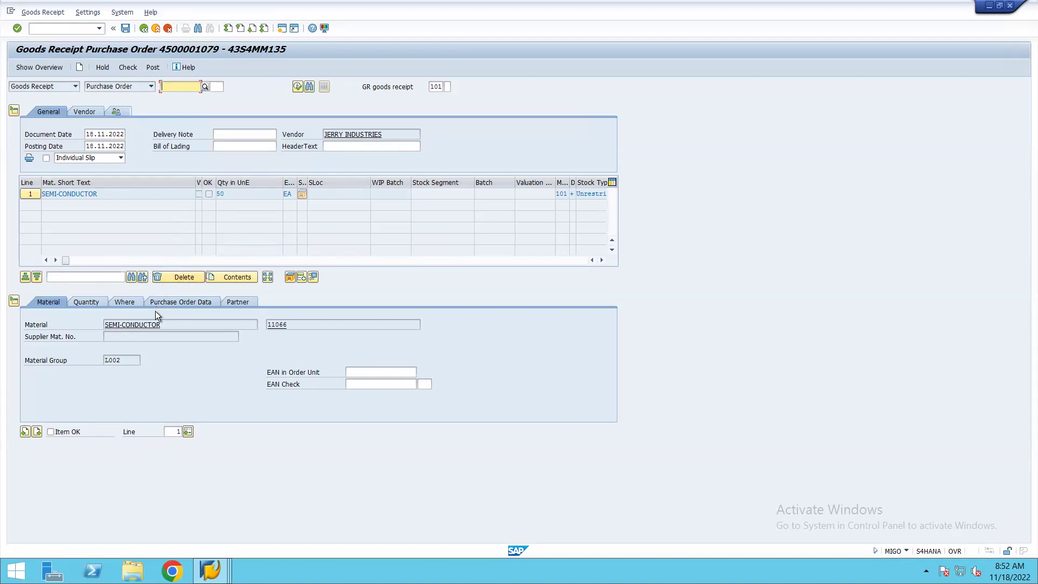
Mark the semi-conductor item as OK, check the goods receipt for errors and close the log.
click(50, 432)
click(130, 69)
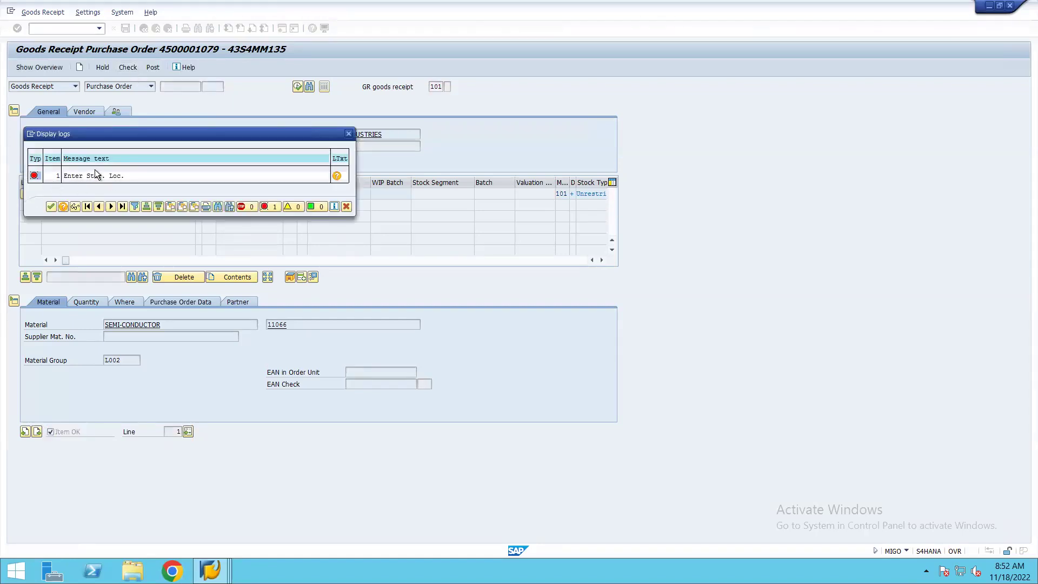
click(50, 207)
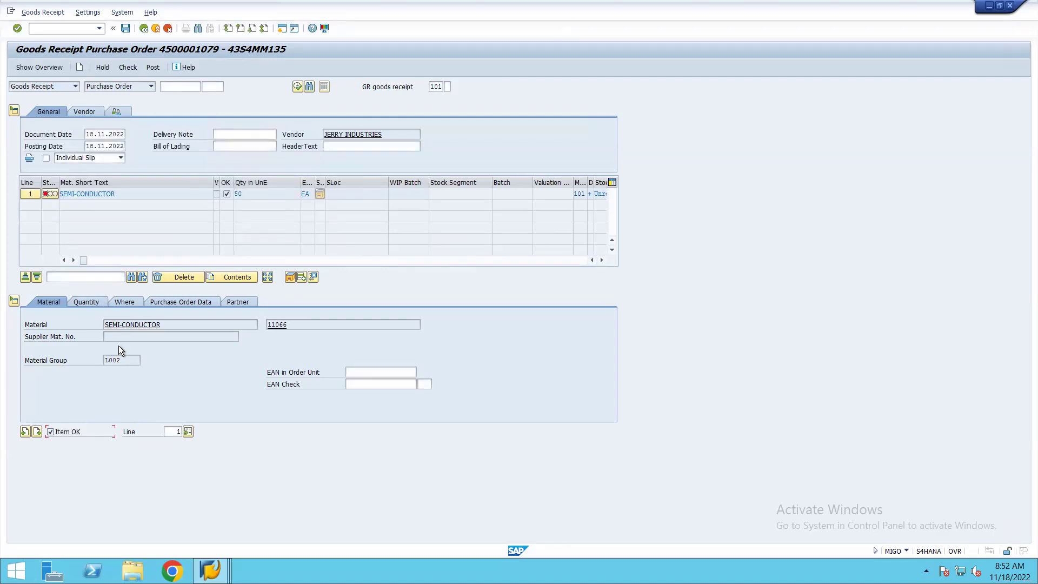
Examine the storage location column of the semi-conductor item in the displayed purchase order and return to the goods receipt.
click(210, 570)
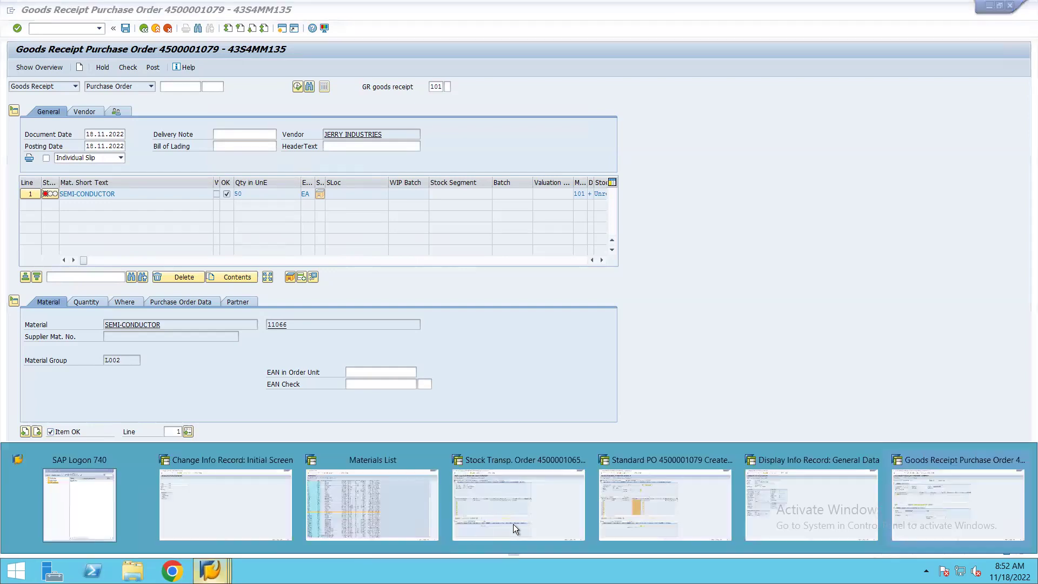
mouse_move(777, 490)
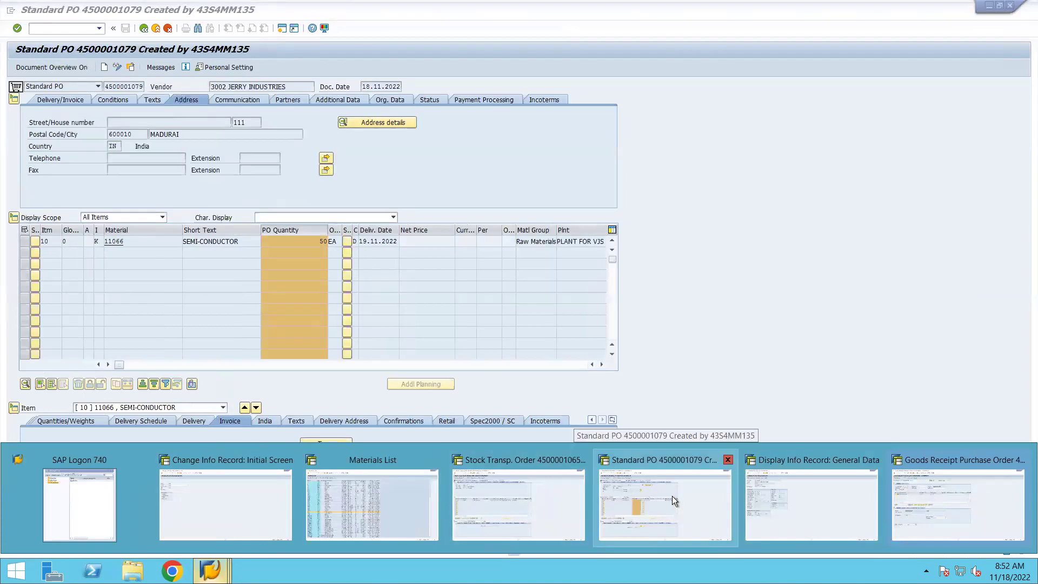
click(673, 495)
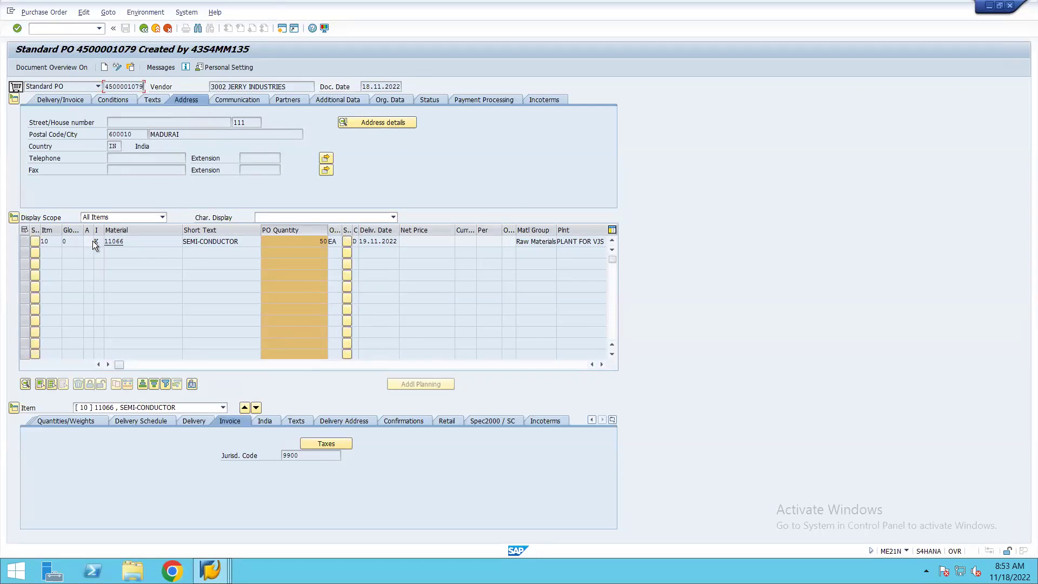
click(601, 365)
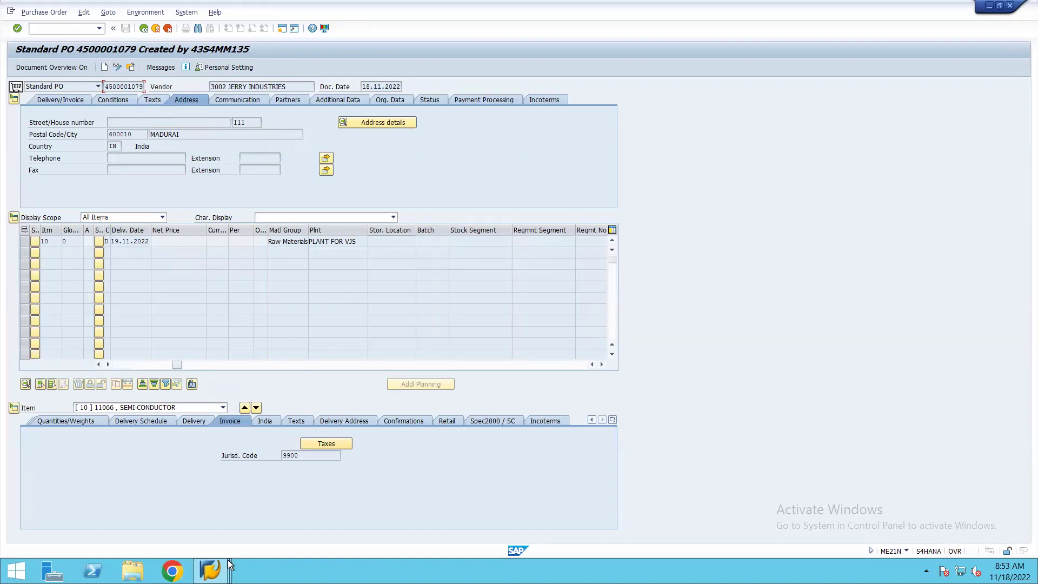
click(210, 571)
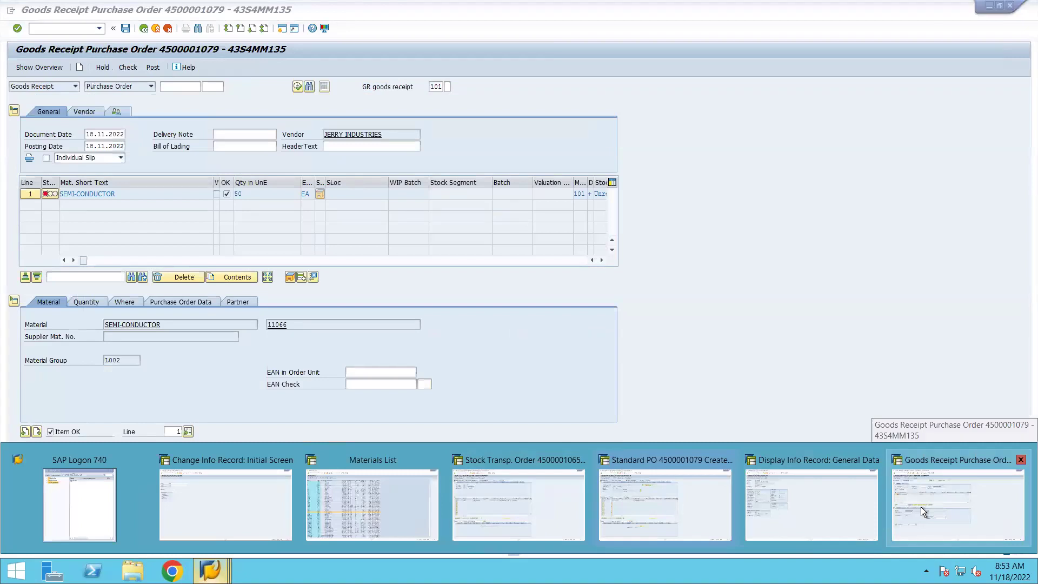
click(920, 507)
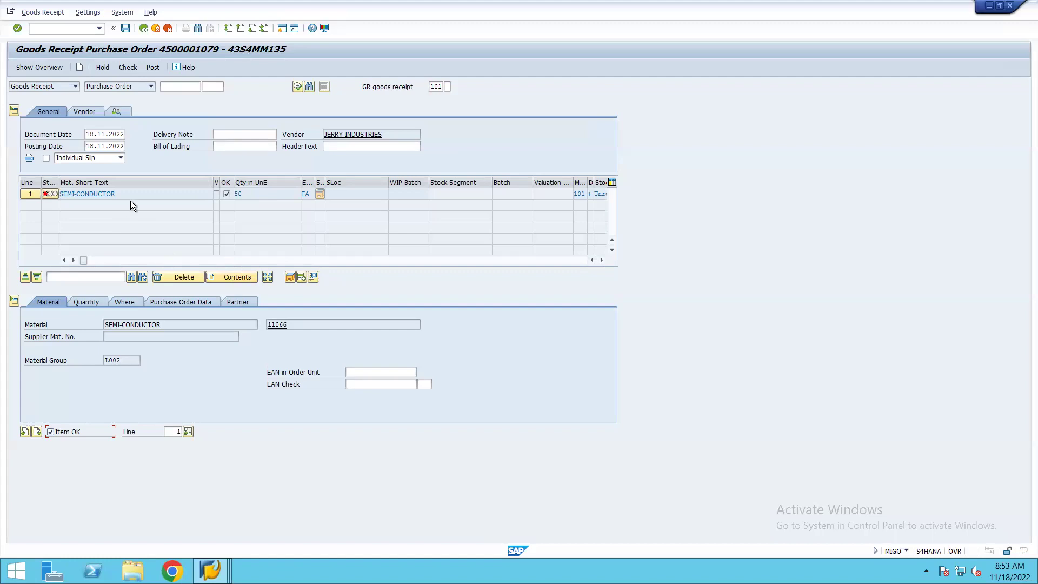
Set the storage location of the semi-conductor receipt item to 0001.
click(603, 261)
click(176, 190)
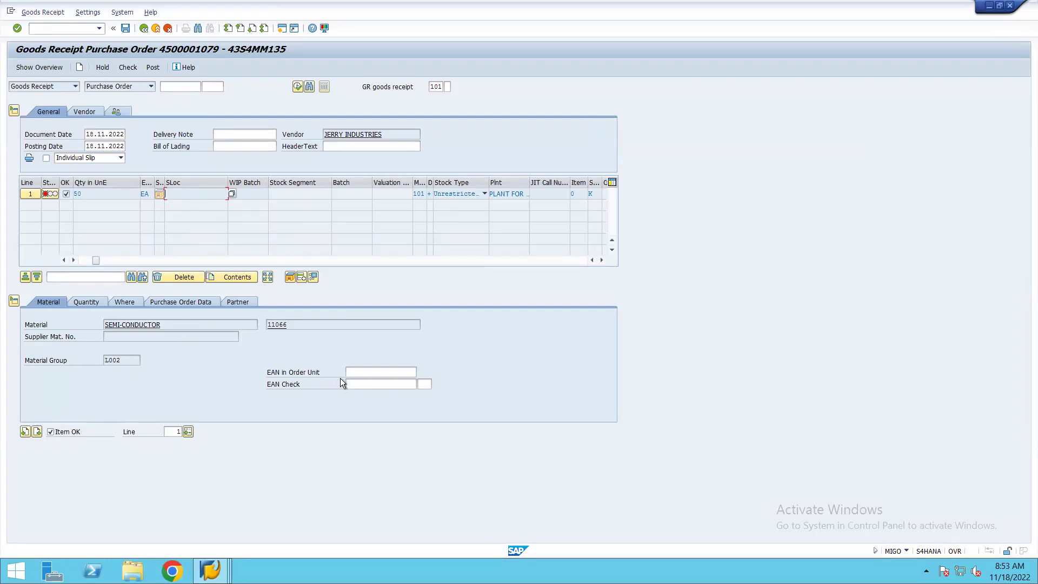
click(119, 301)
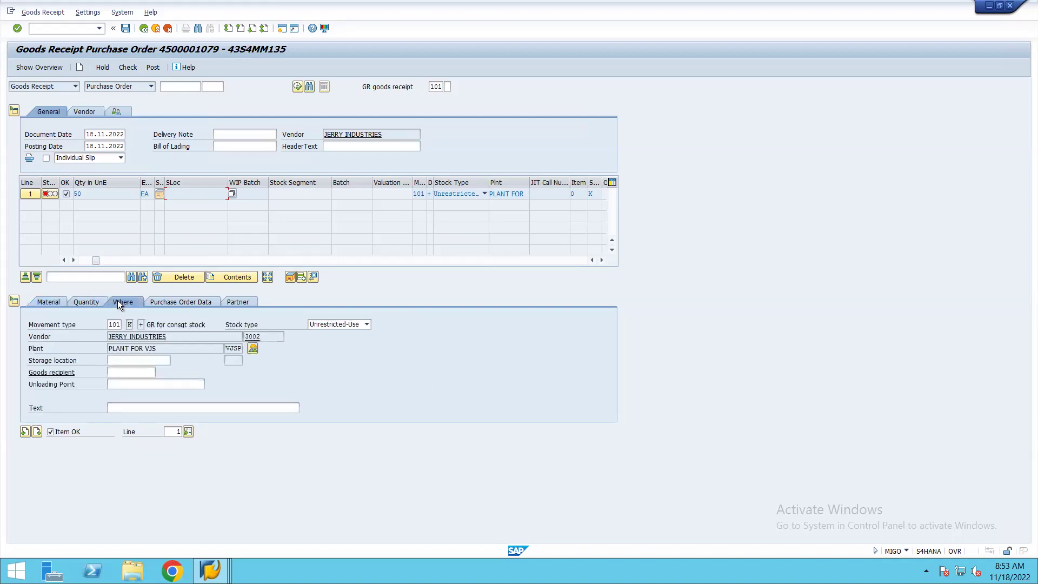
click(122, 360)
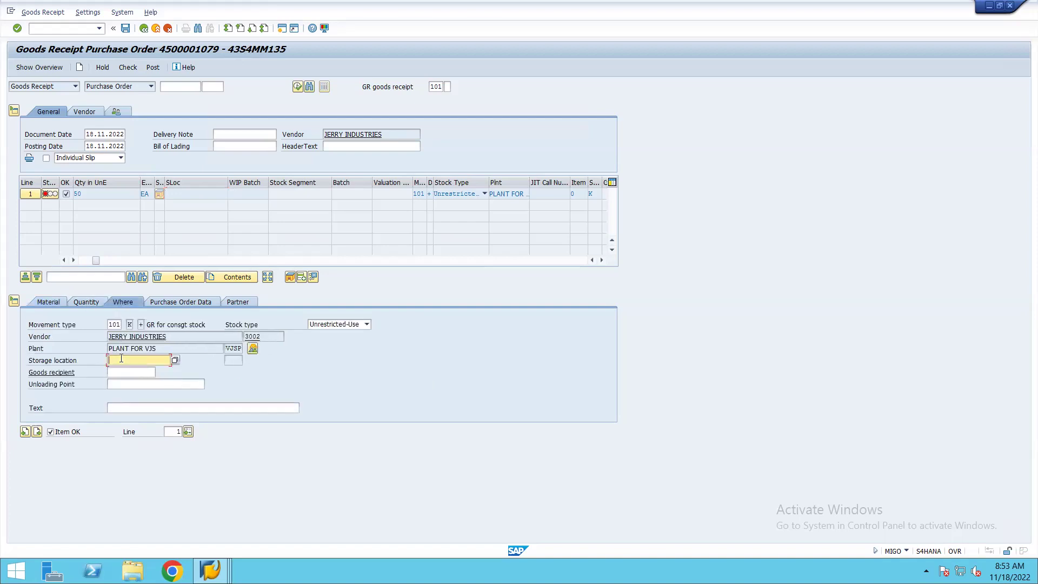
text(0001)
key(Return)
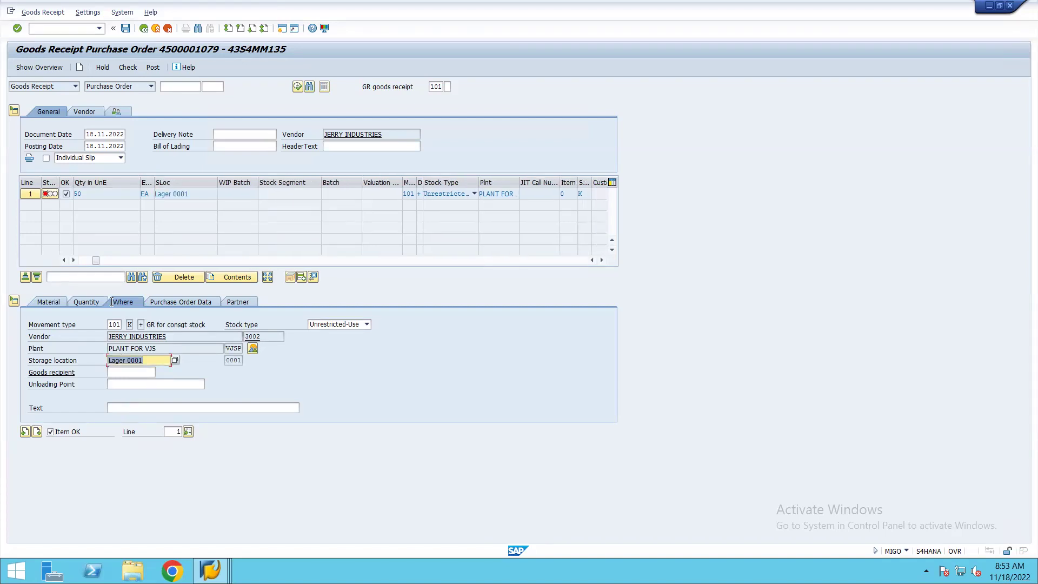
Check the goods receipt again and post it.
click(125, 65)
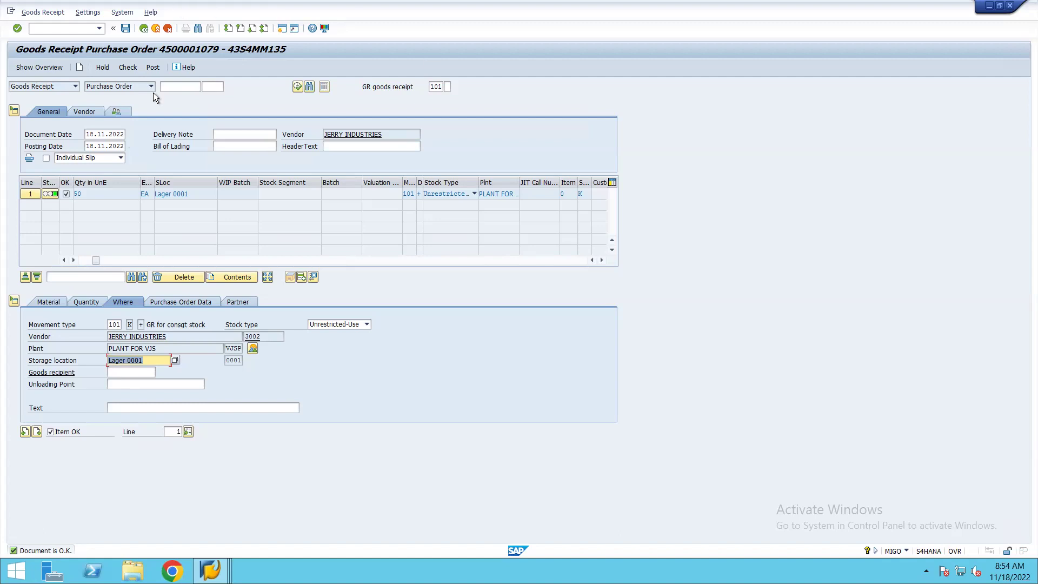
click(153, 68)
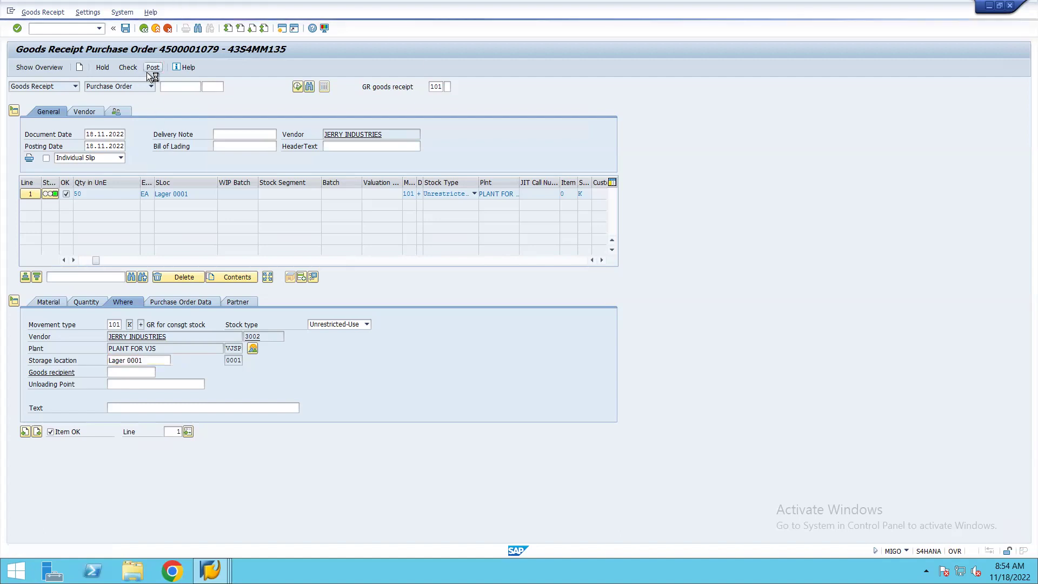
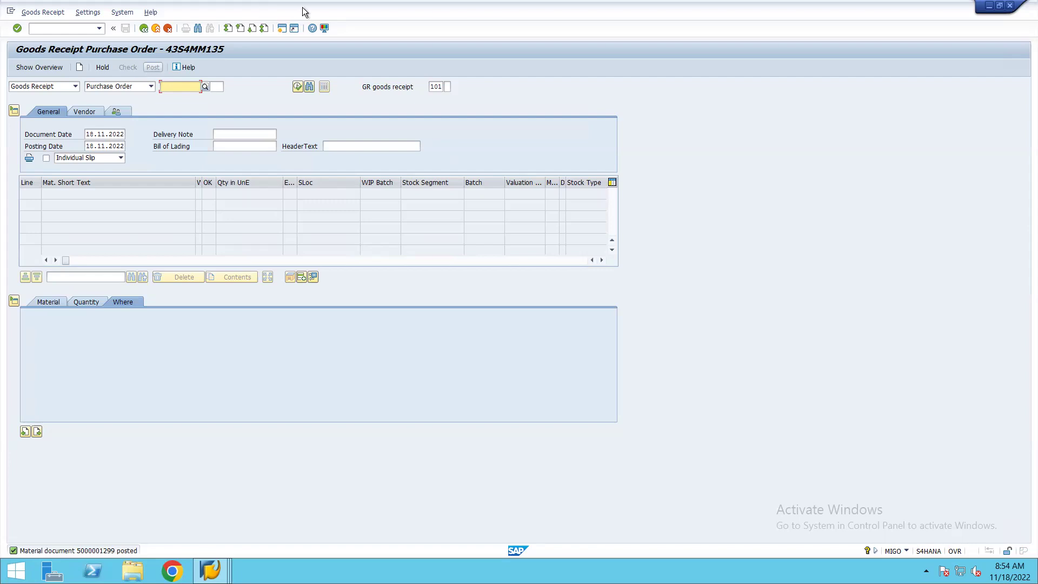
Switch to the Materials List session and leave that transaction to reach the SAP Easy Access screen.
mouse_move(209, 570)
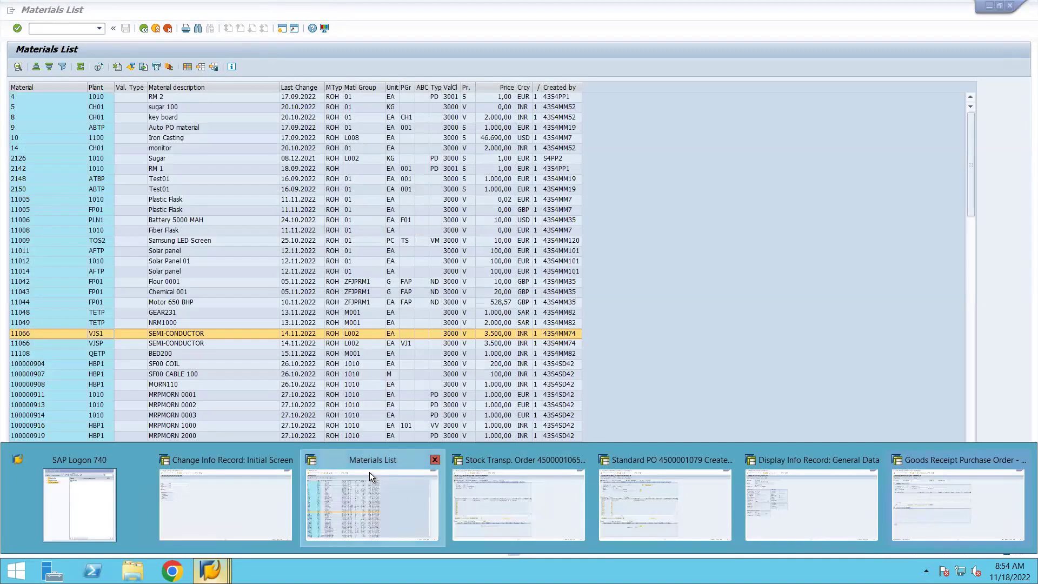
click(368, 476)
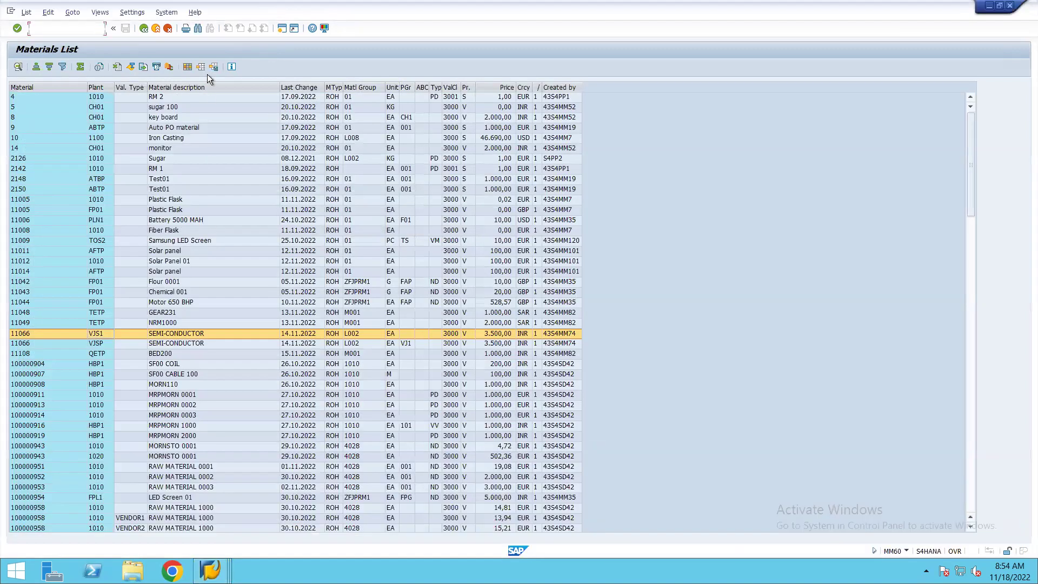
click(155, 28)
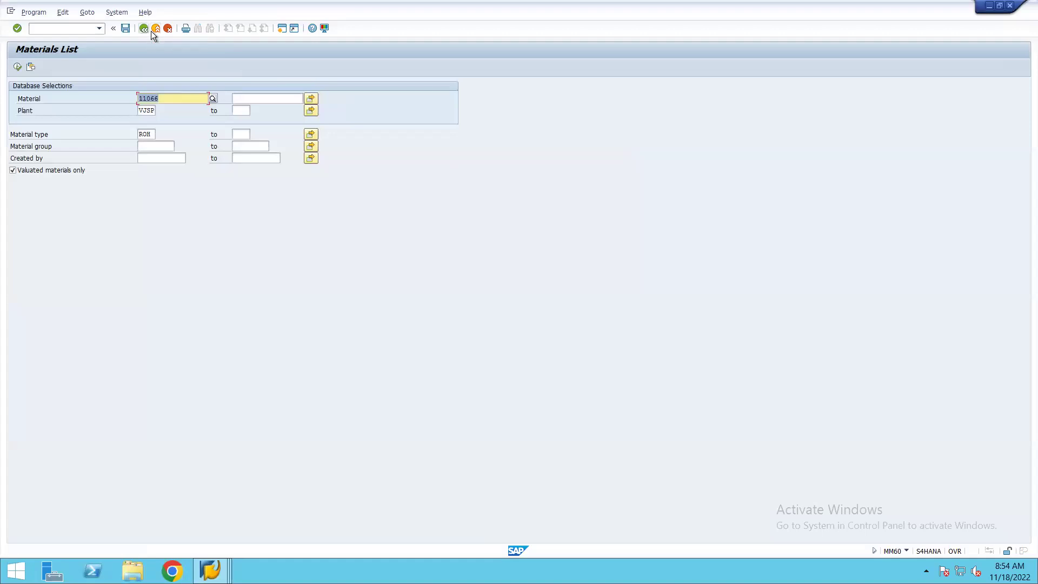
click(144, 29)
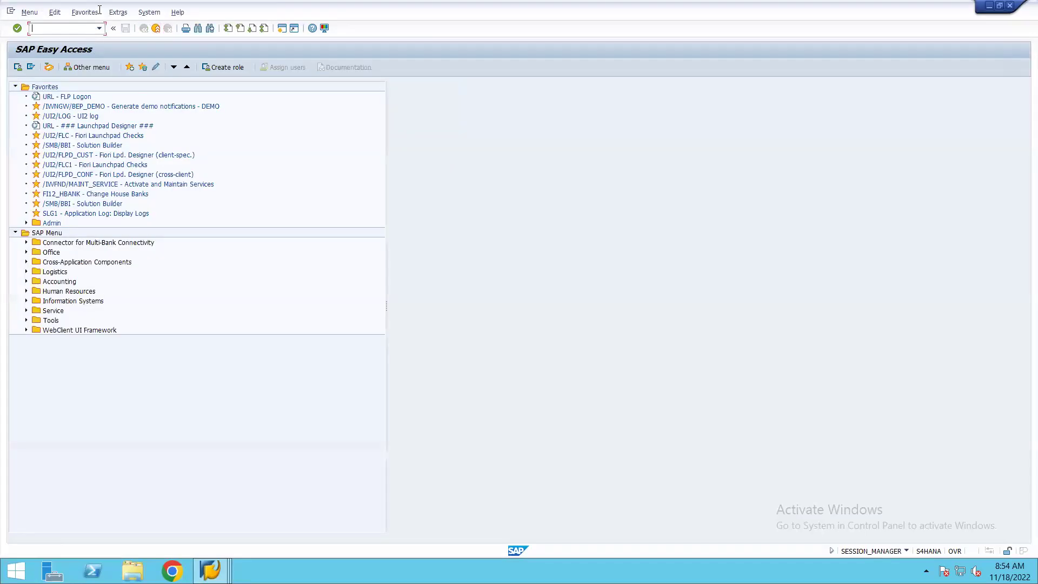
text(mmbe)
key(Return)
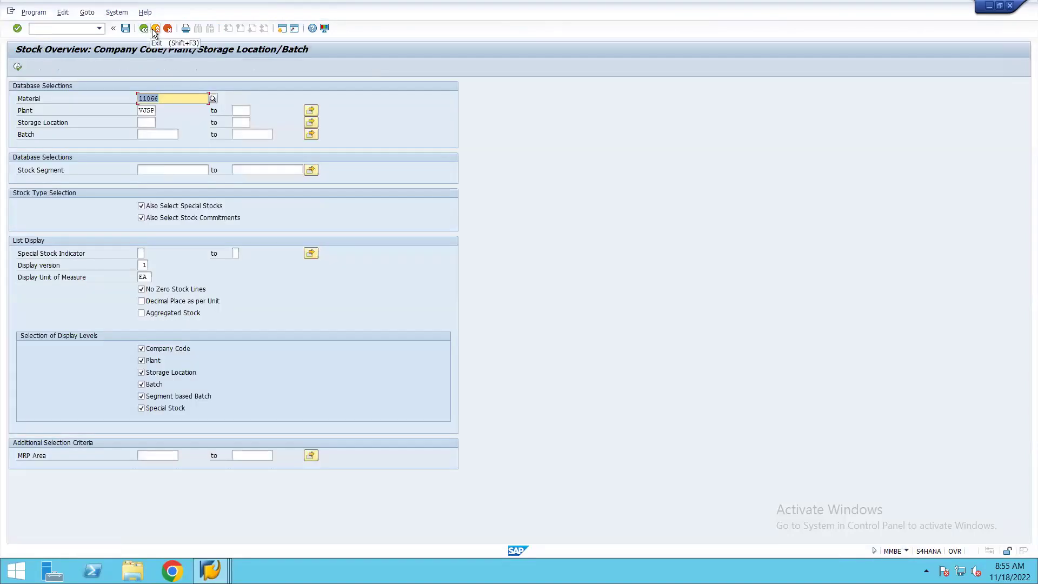
click(152, 28)
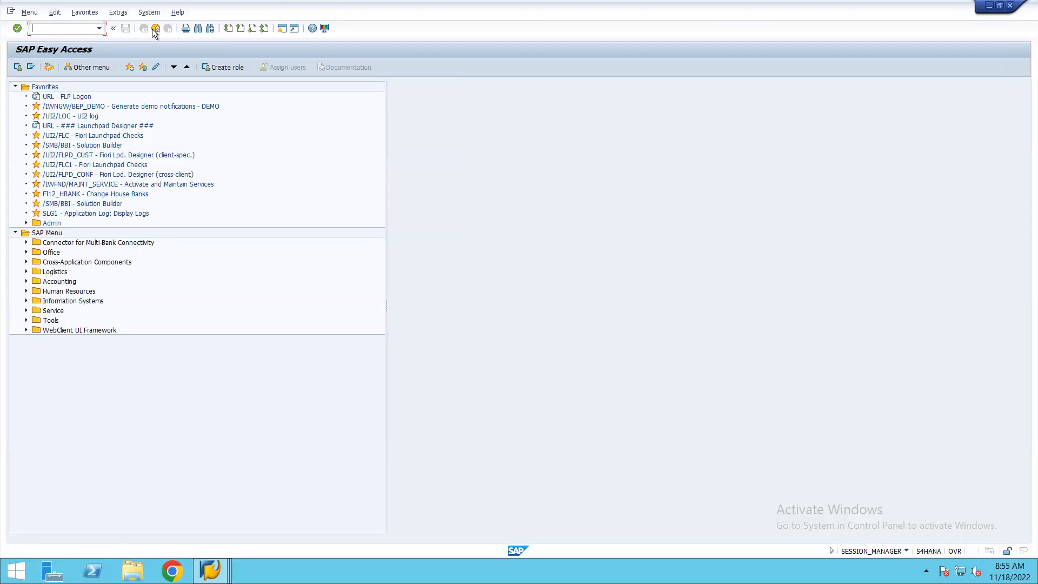
click(112, 28)
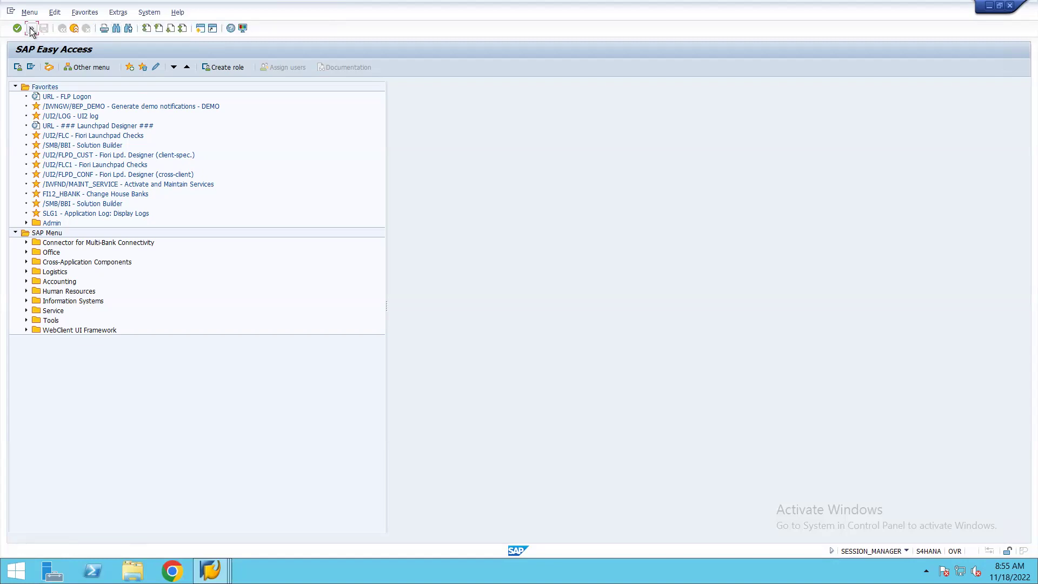
click(30, 28)
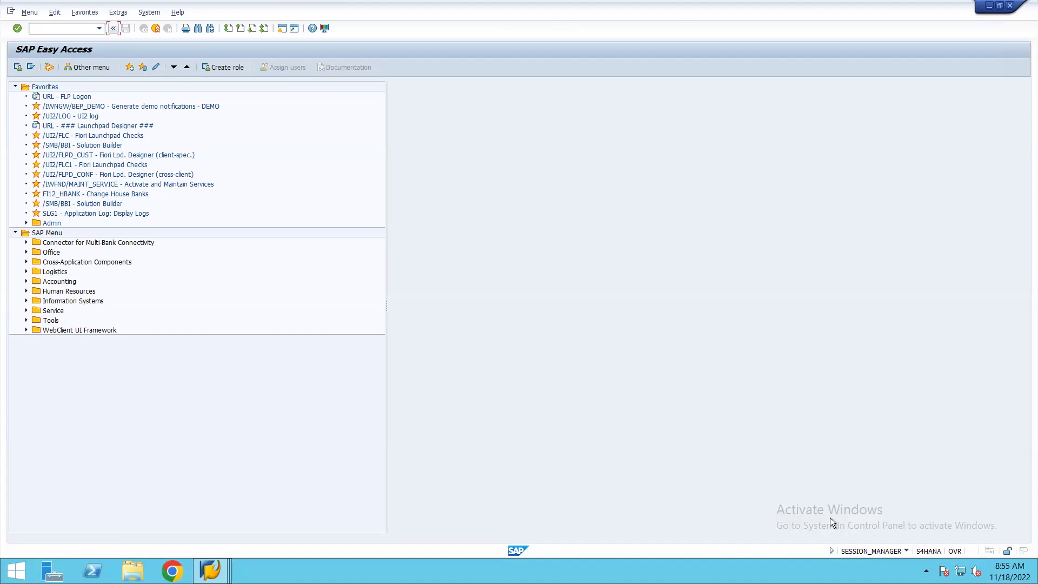
Start the stock overview transaction MMBE from the command history and run it for material 11066 in plant VJSP.
click(99, 34)
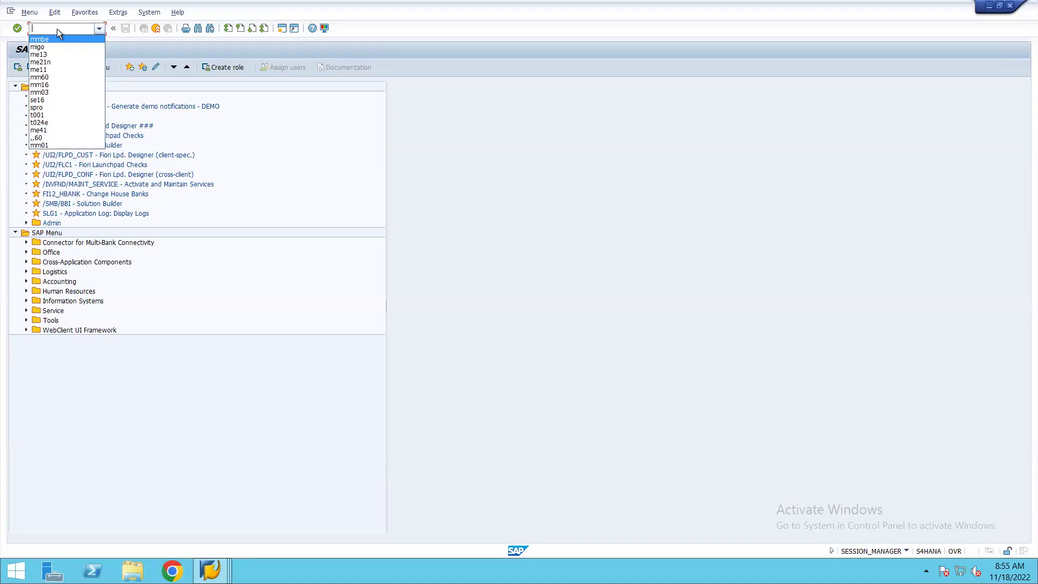
key(Down)
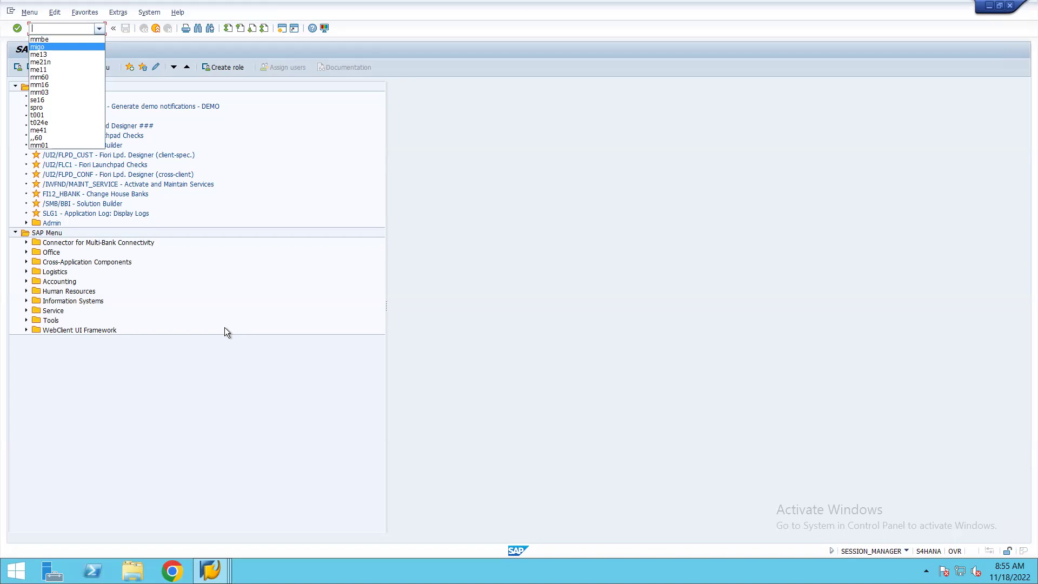
click(62, 37)
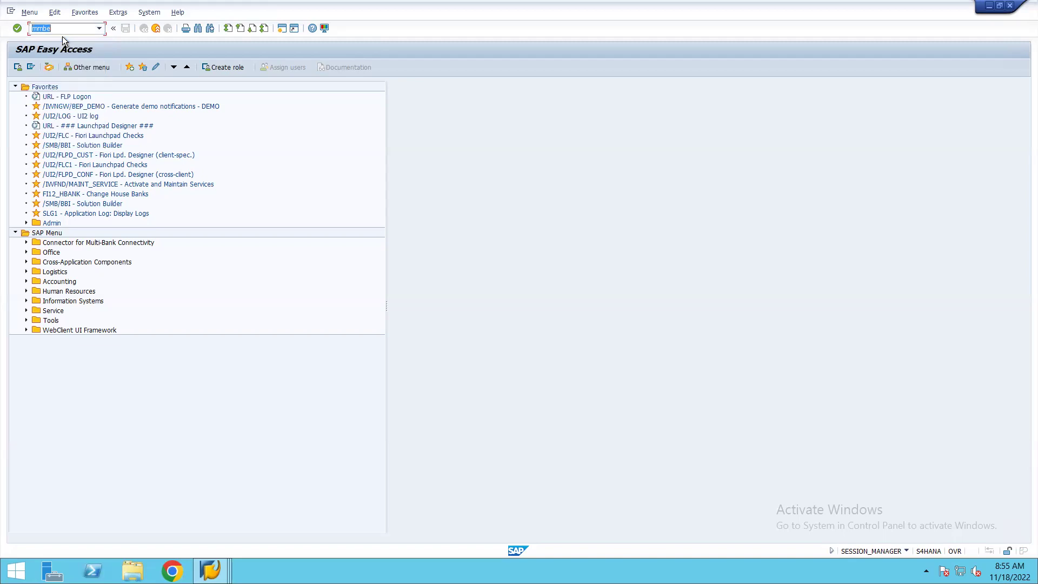
key(Return)
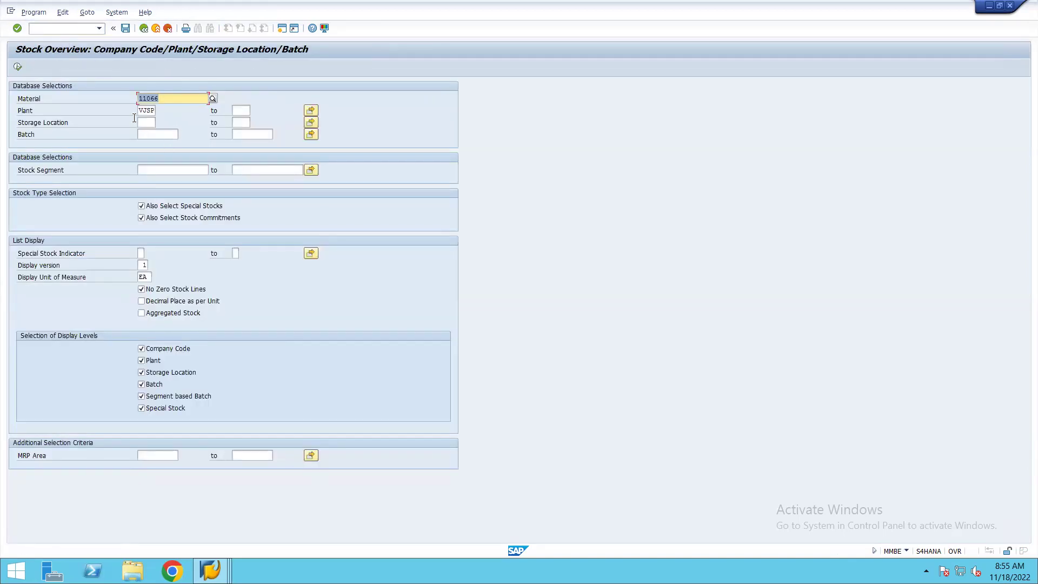
click(17, 66)
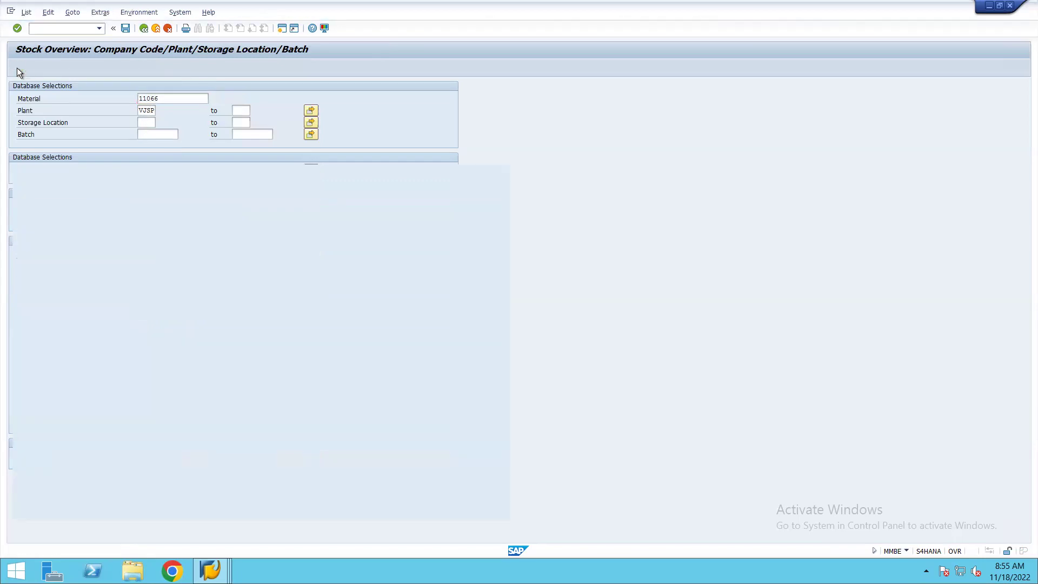
Check the unrestricted vendor consignment stock of material 11066 in storage location 0001.
drag(242, 515, 241, 494)
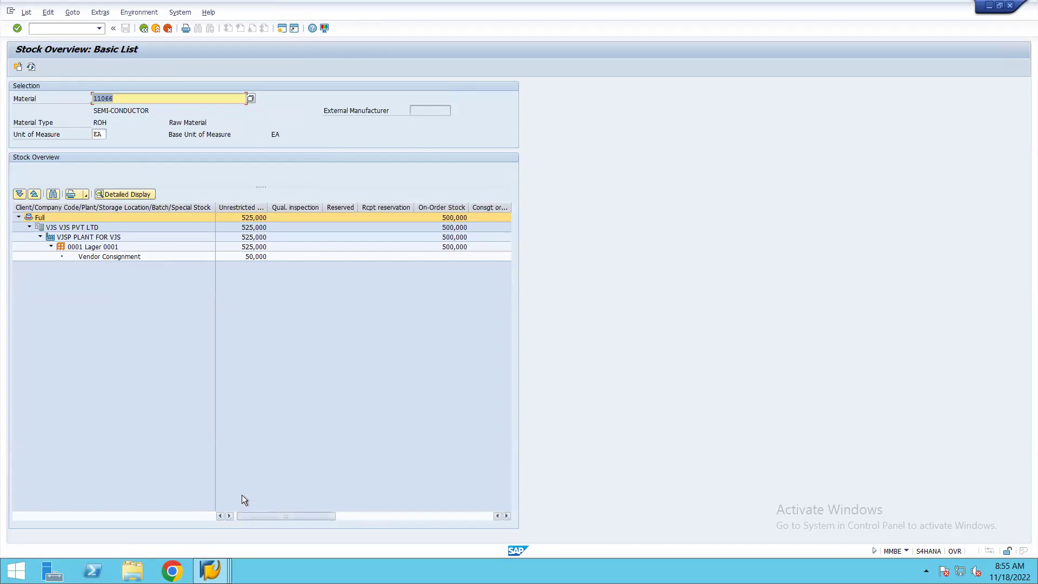
click(235, 258)
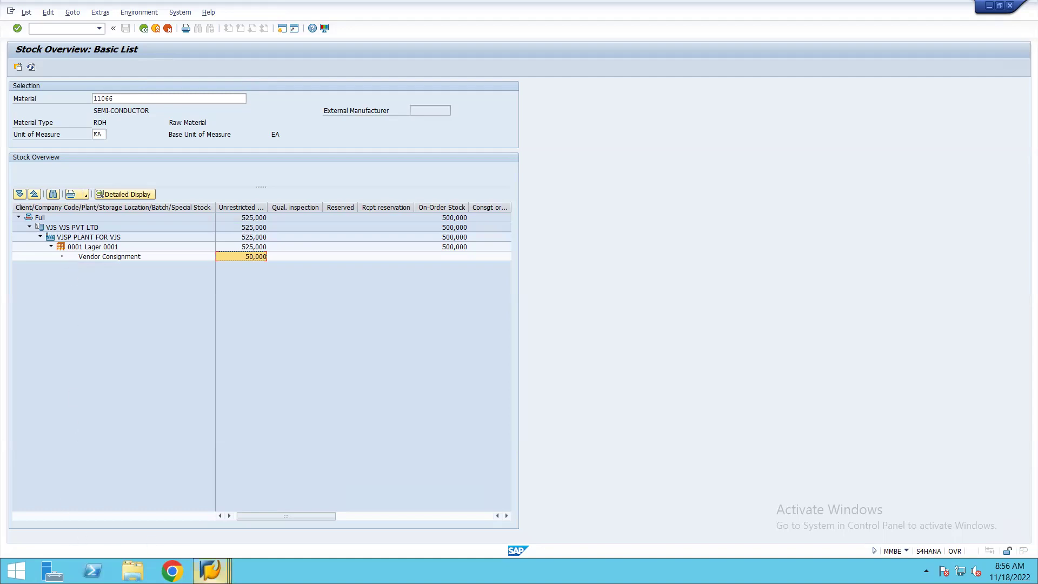
click(210, 571)
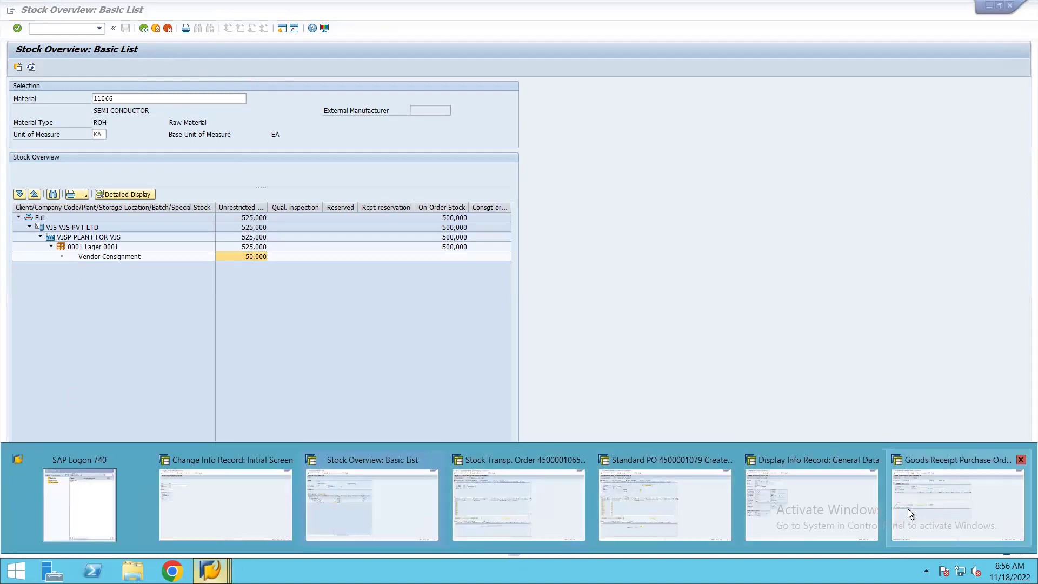
mouse_move(907, 509)
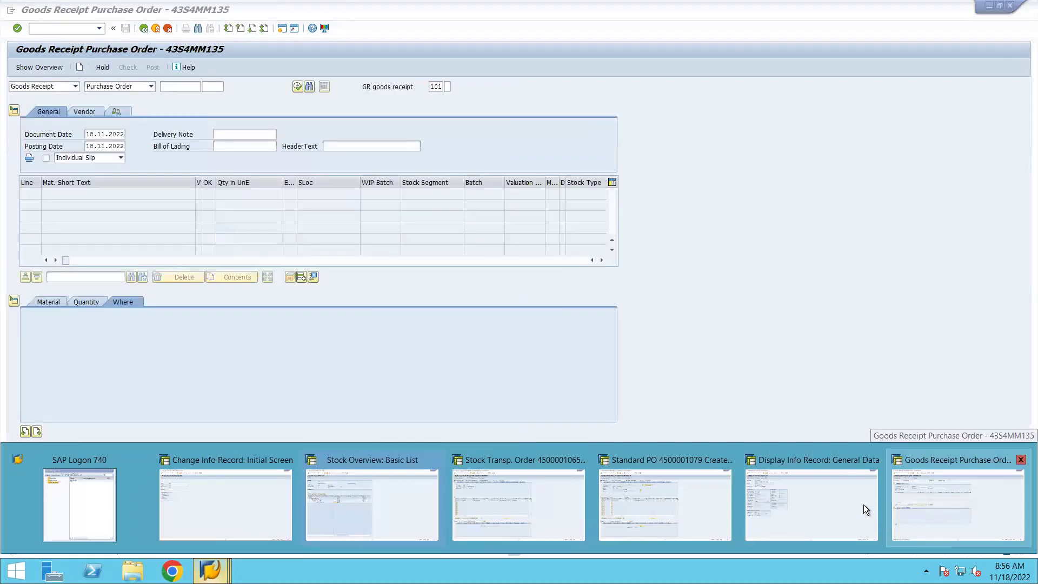
mouse_move(864, 505)
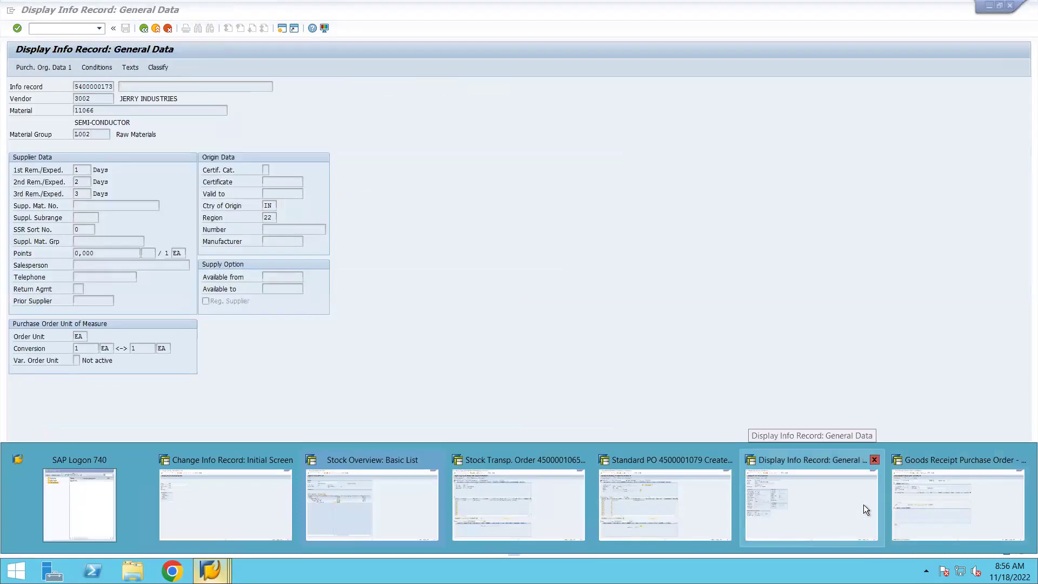
click(875, 459)
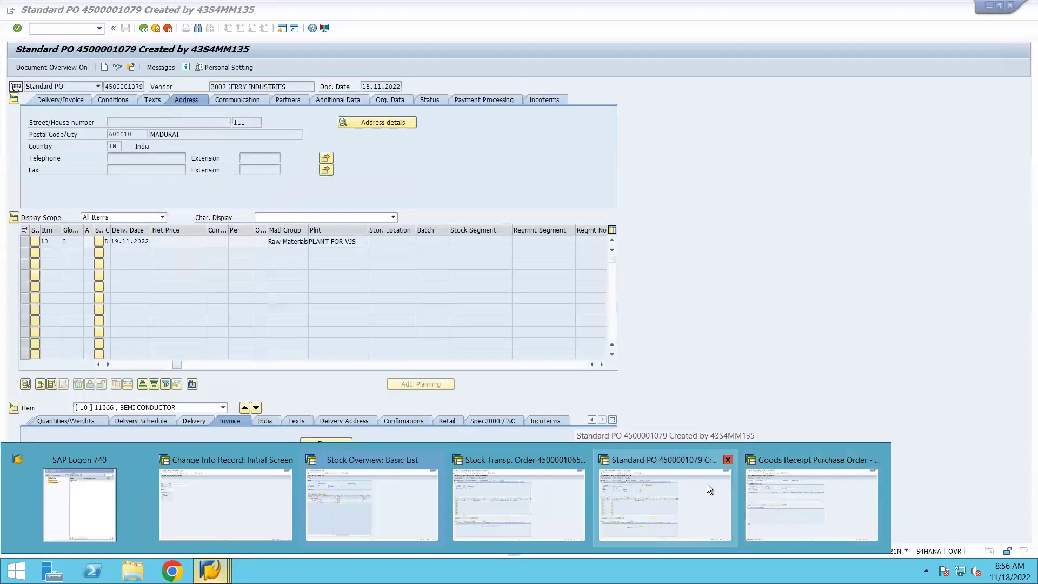
mouse_move(559, 482)
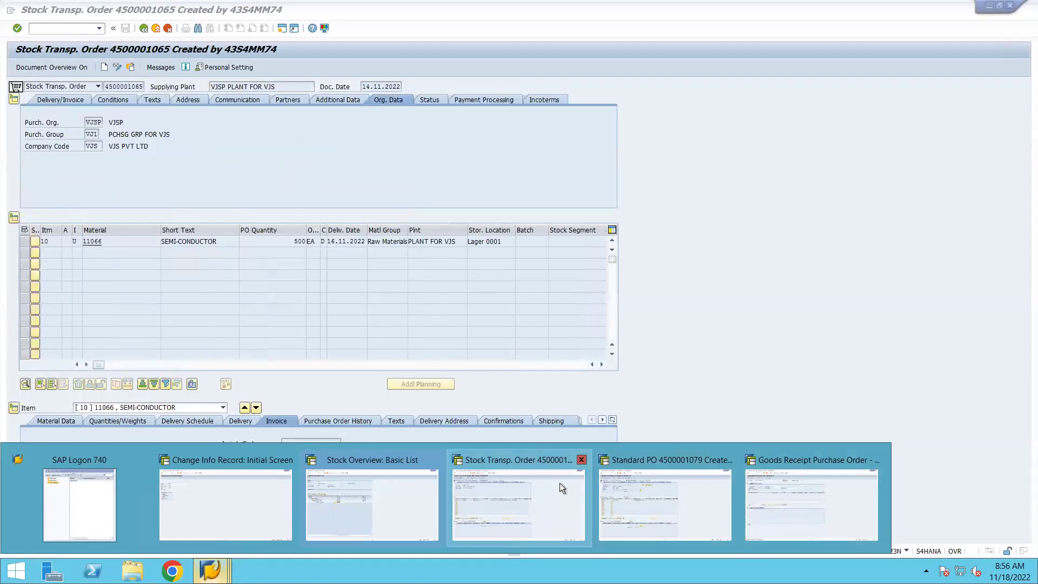
mouse_move(400, 482)
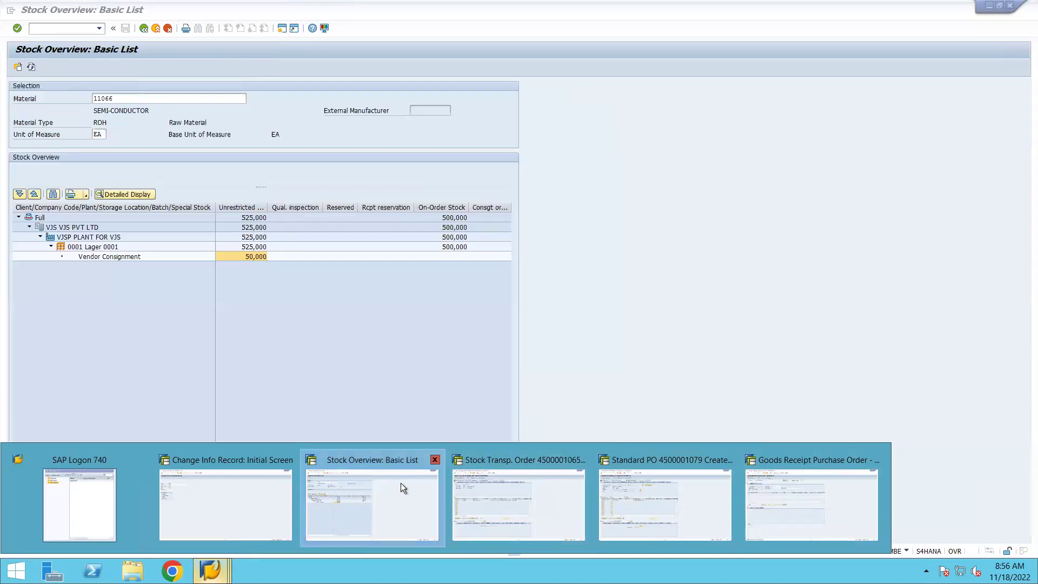
mouse_move(222, 469)
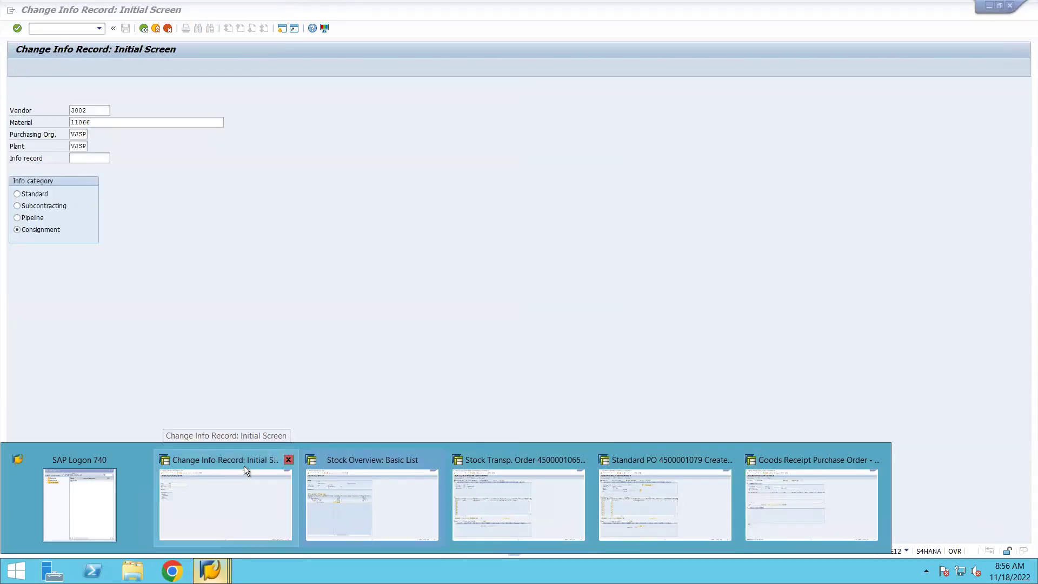
click(289, 460)
mouse_move(109, 482)
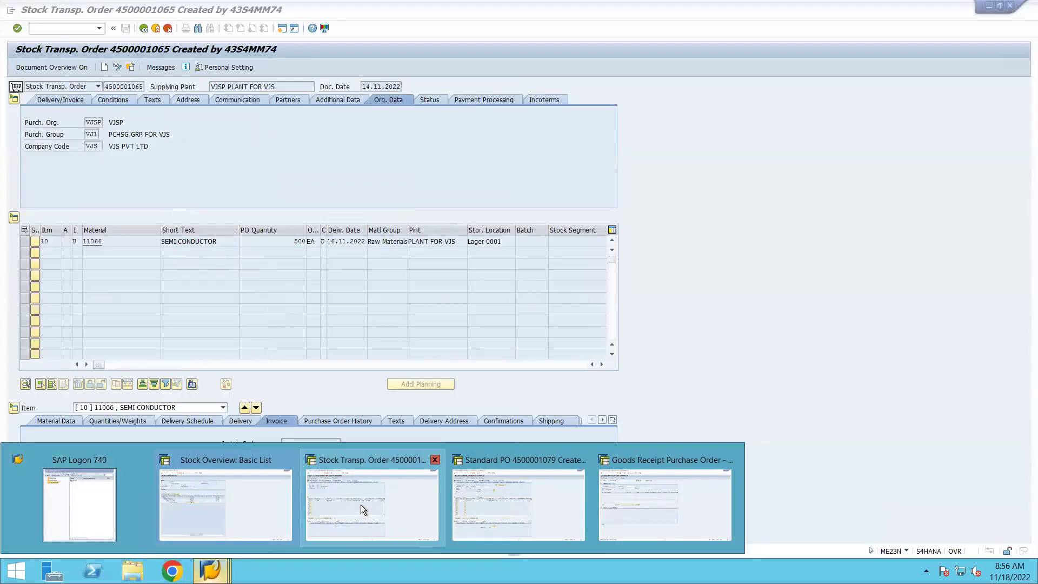
click(434, 460)
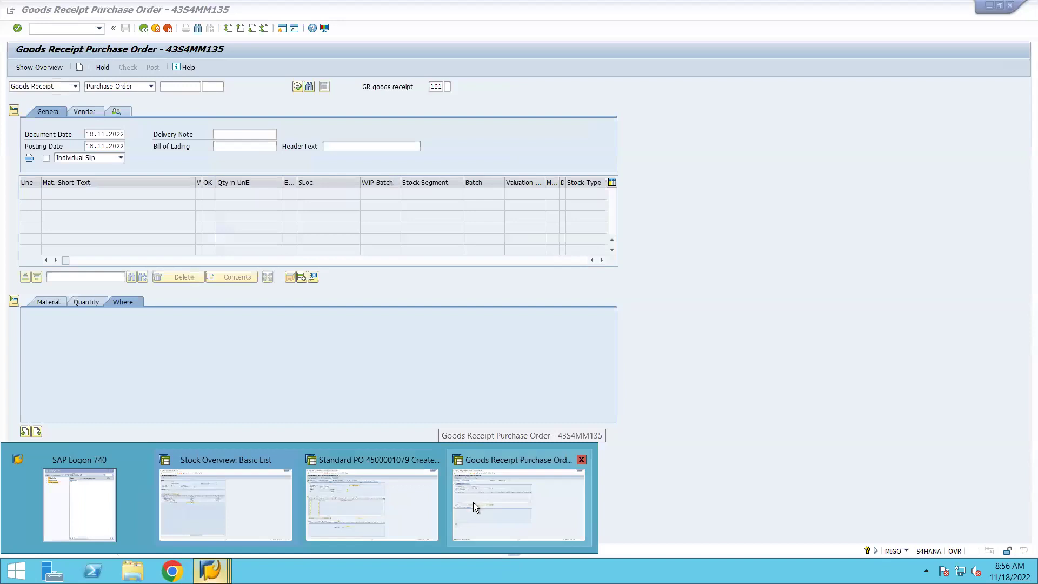
Switch to the Goods Receipt Purchase Order session and view the list of available movement types, leaving 101 in place.
click(472, 503)
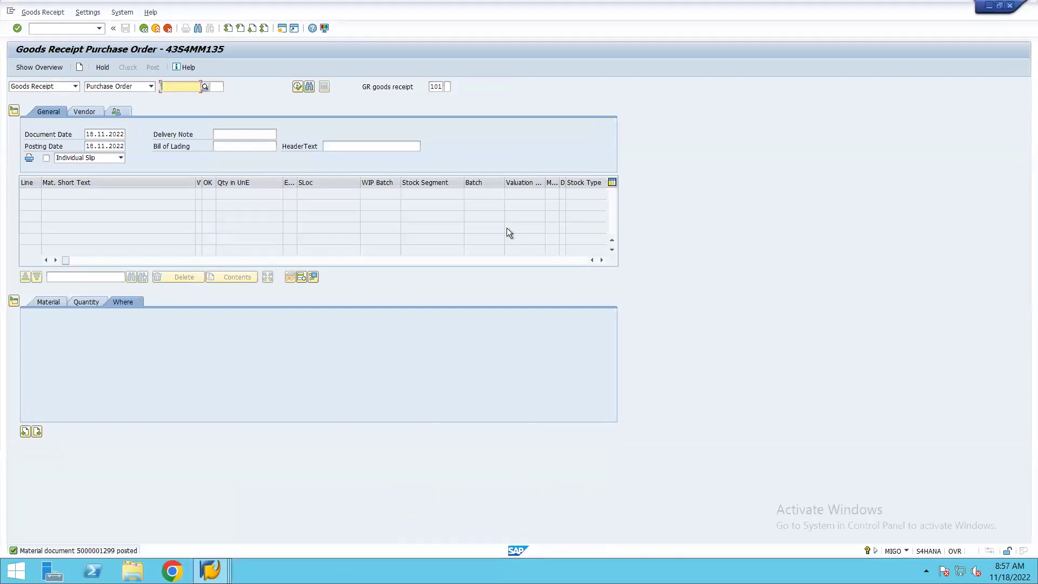
click(436, 87)
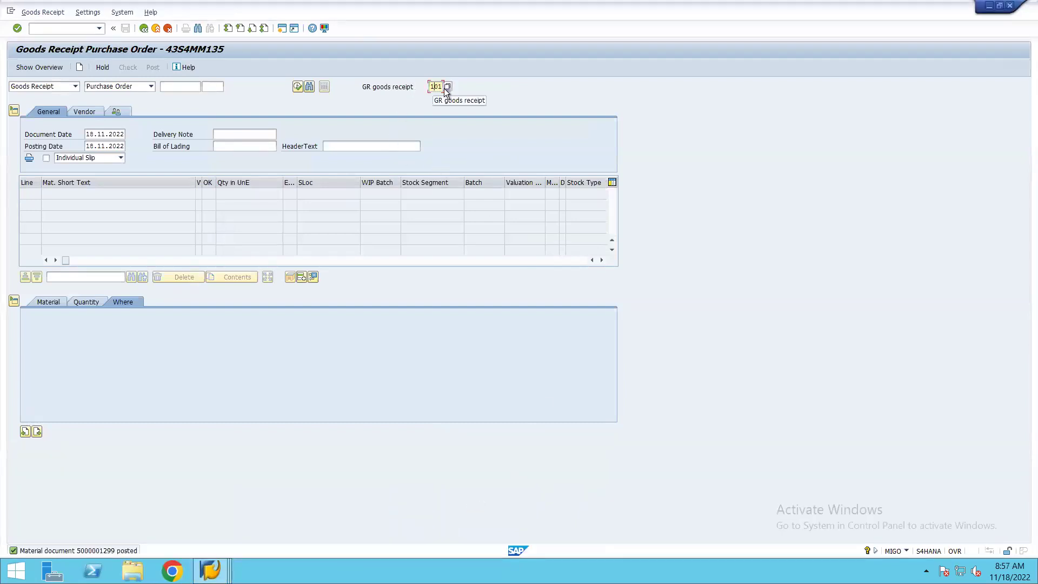
click(447, 87)
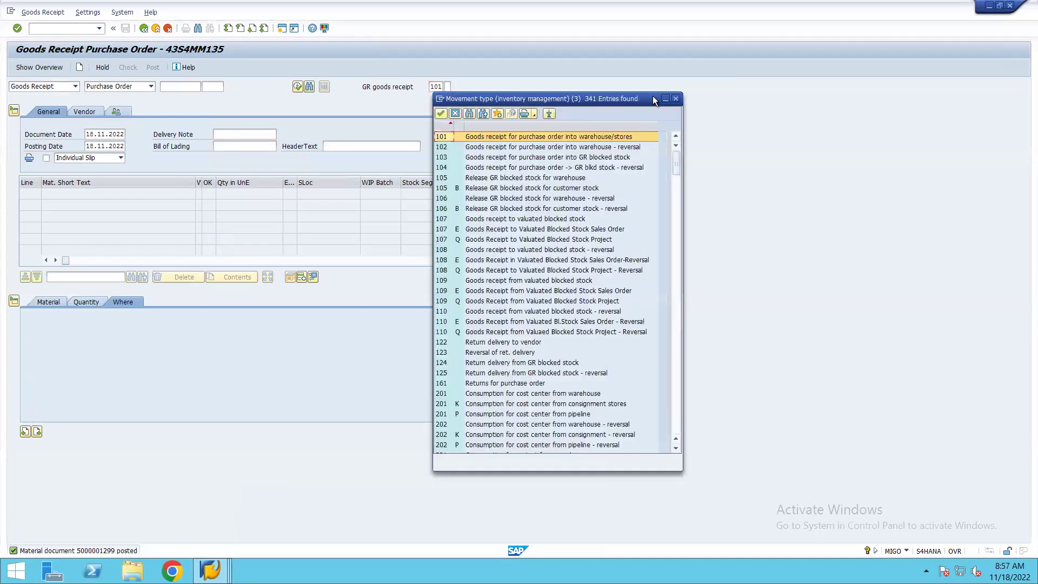
click(671, 99)
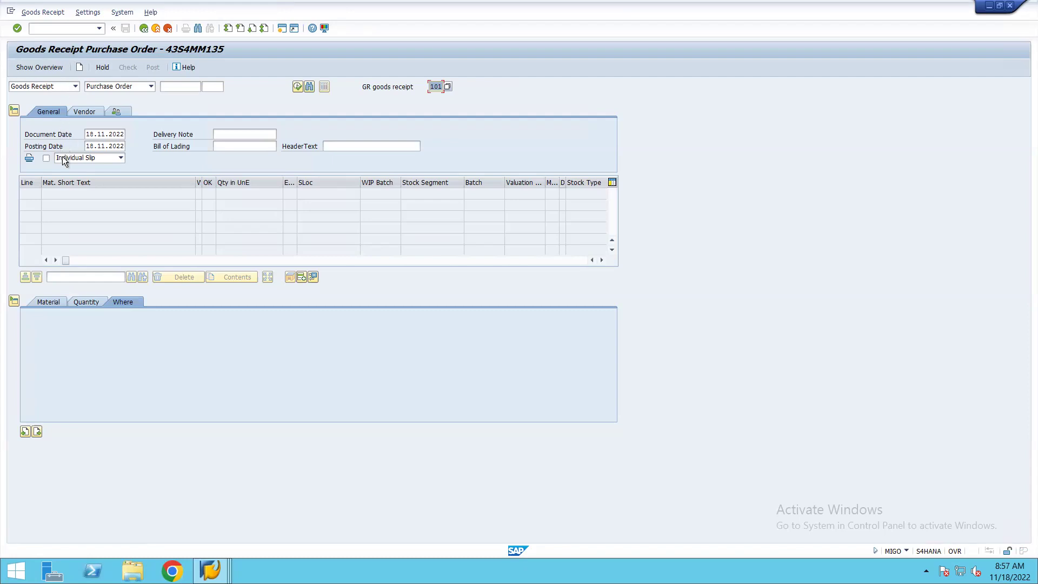
Set the MIGO action to Transfer Posting with Other as the reference document.
click(67, 86)
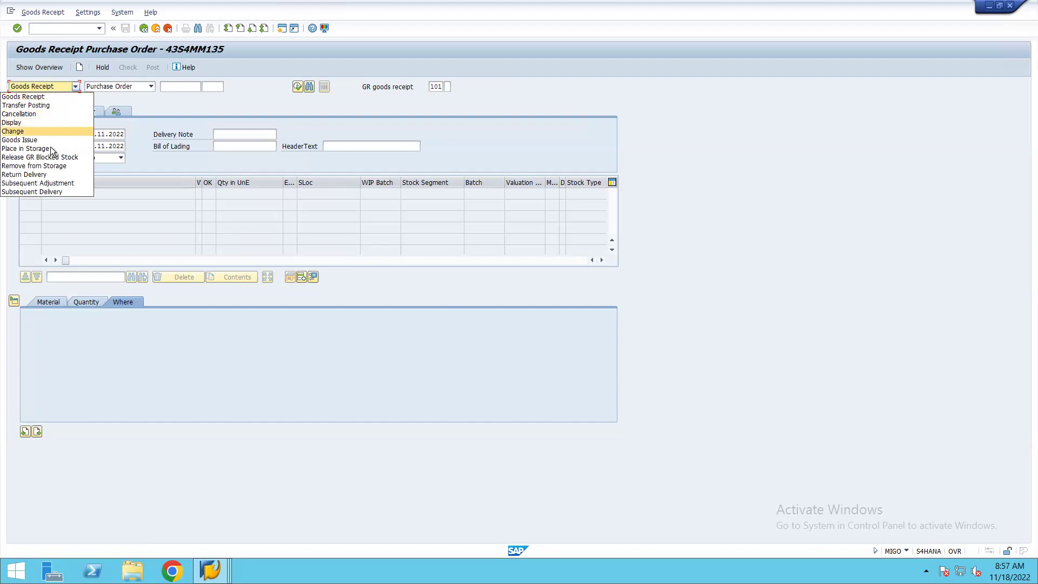
click(51, 106)
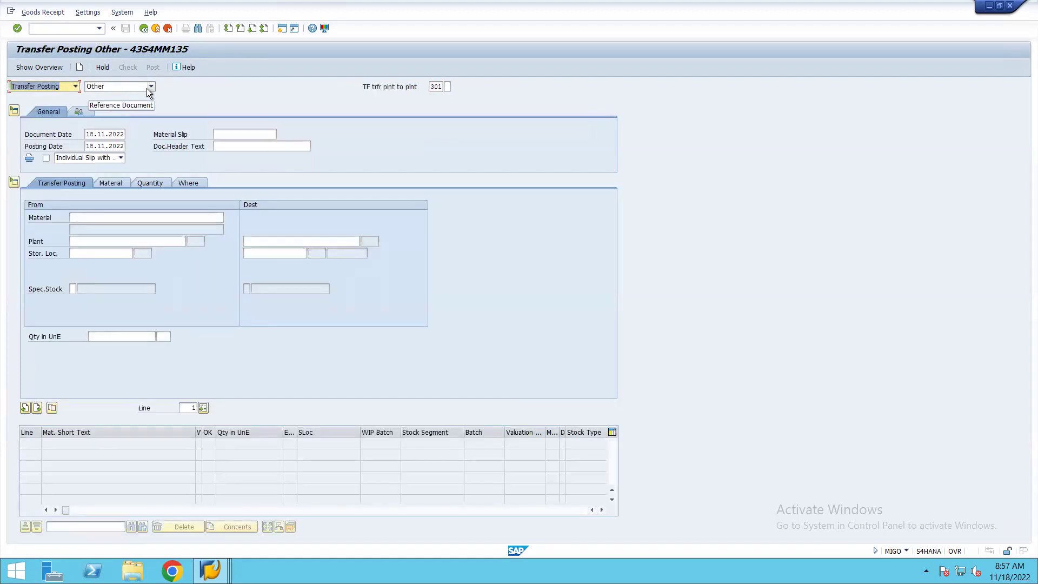
click(147, 89)
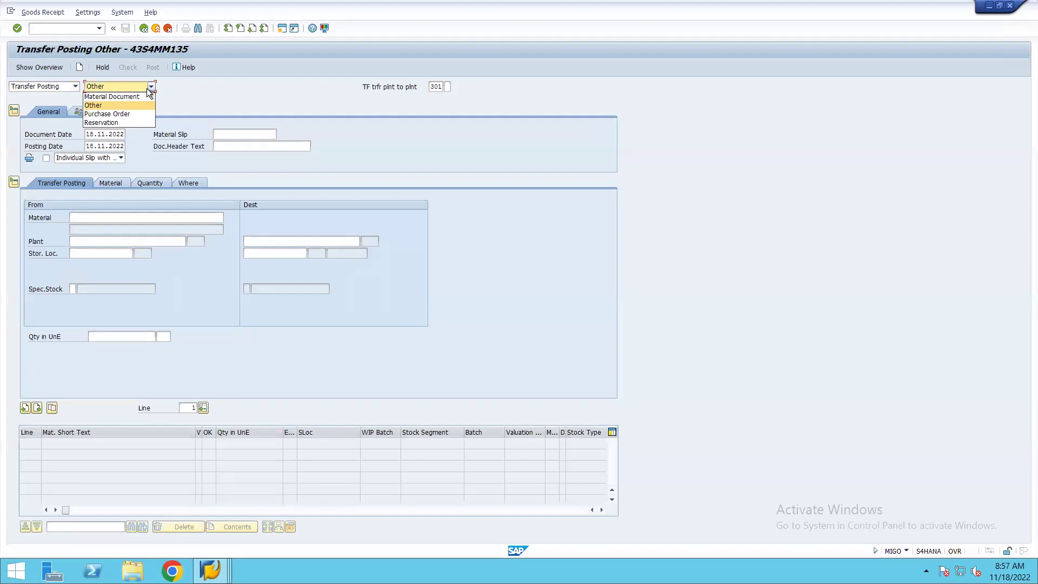
click(147, 89)
Look through the transfer posting movement types for the consignment-to-own entry and close the list.
click(440, 87)
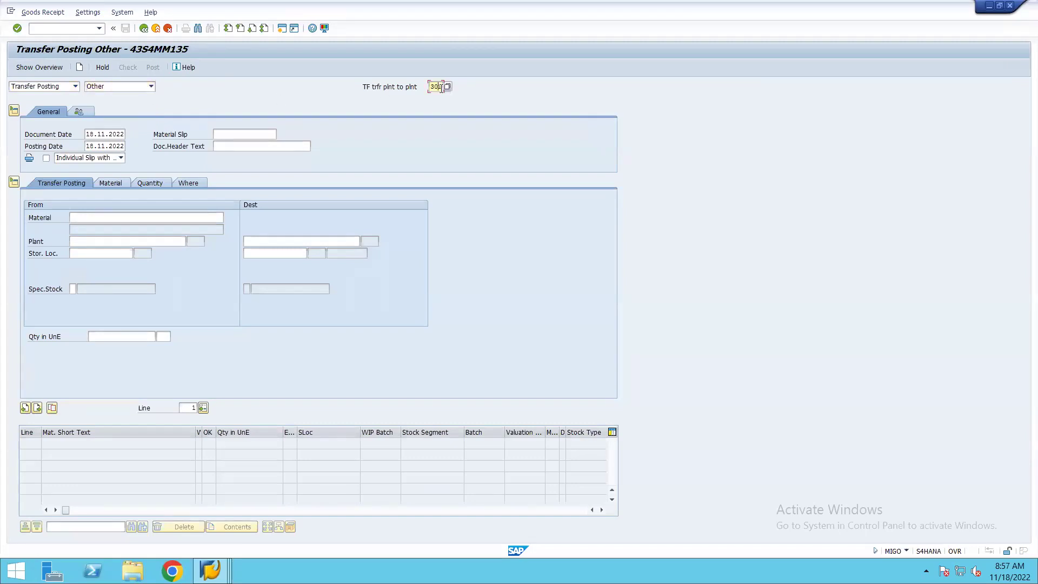
click(446, 87)
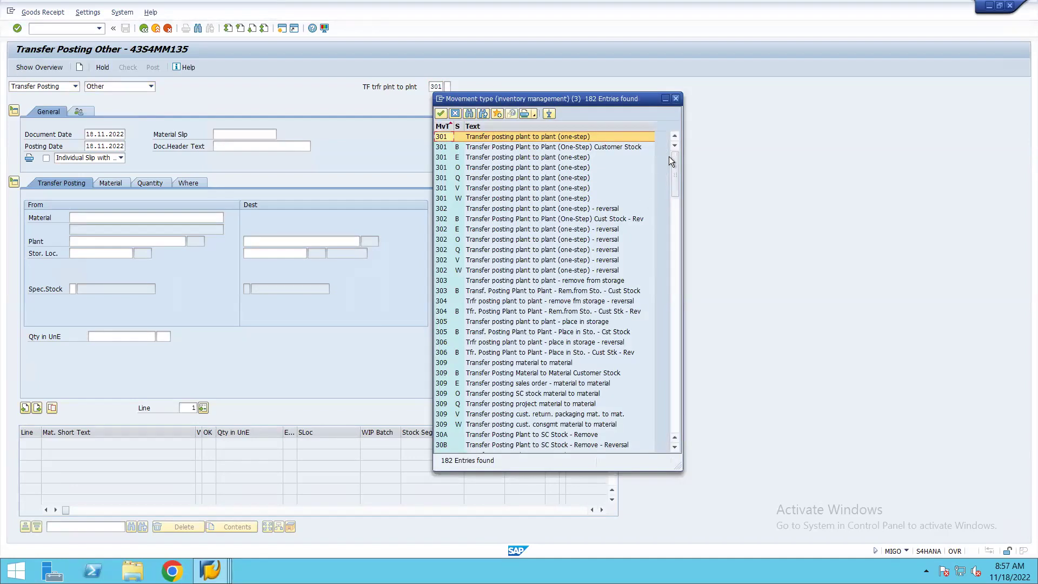
drag(674, 174, 679, 267)
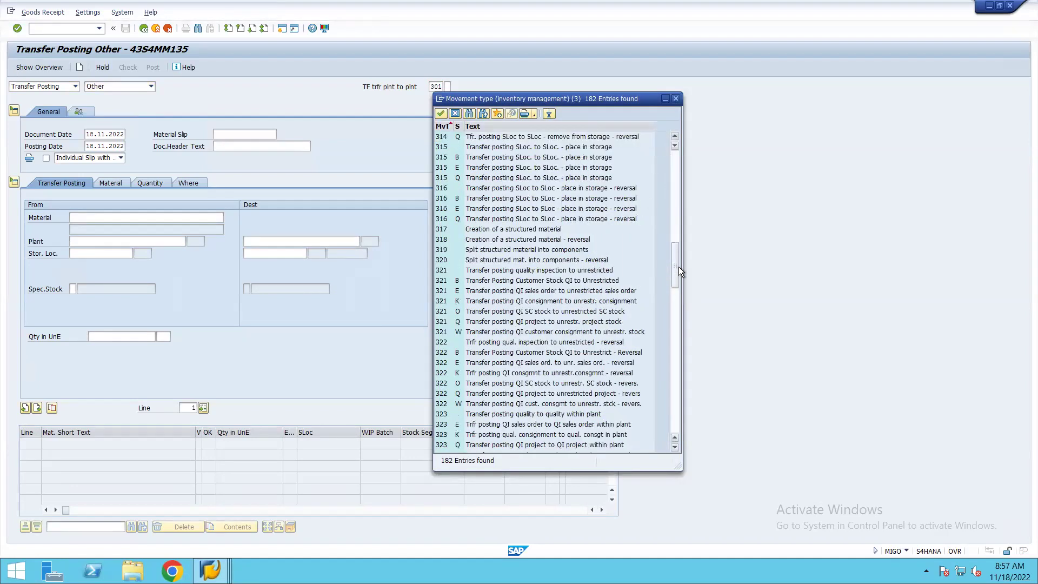
click(672, 357)
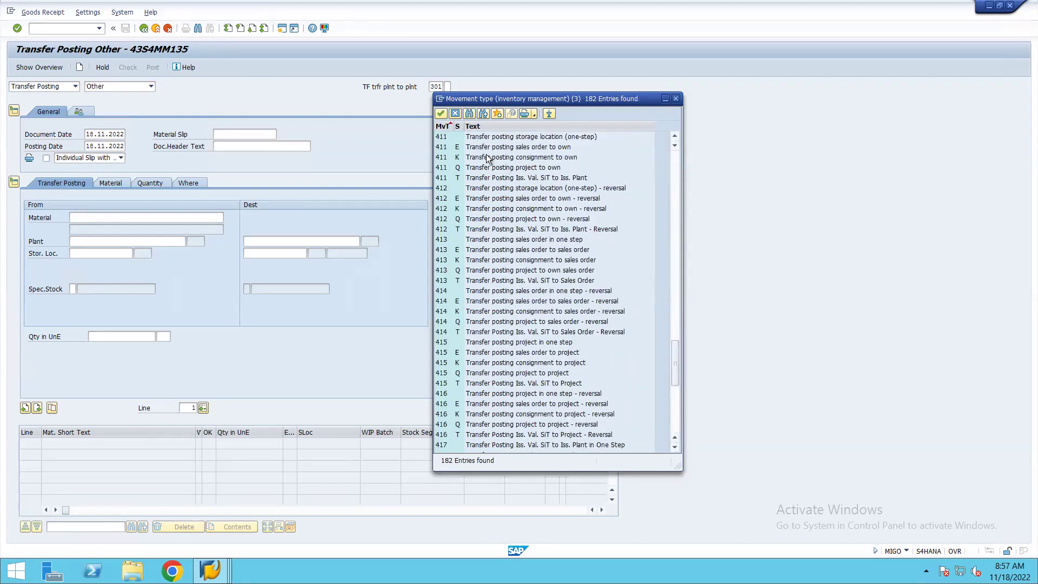
click(676, 147)
click(675, 137)
click(675, 136)
click(665, 98)
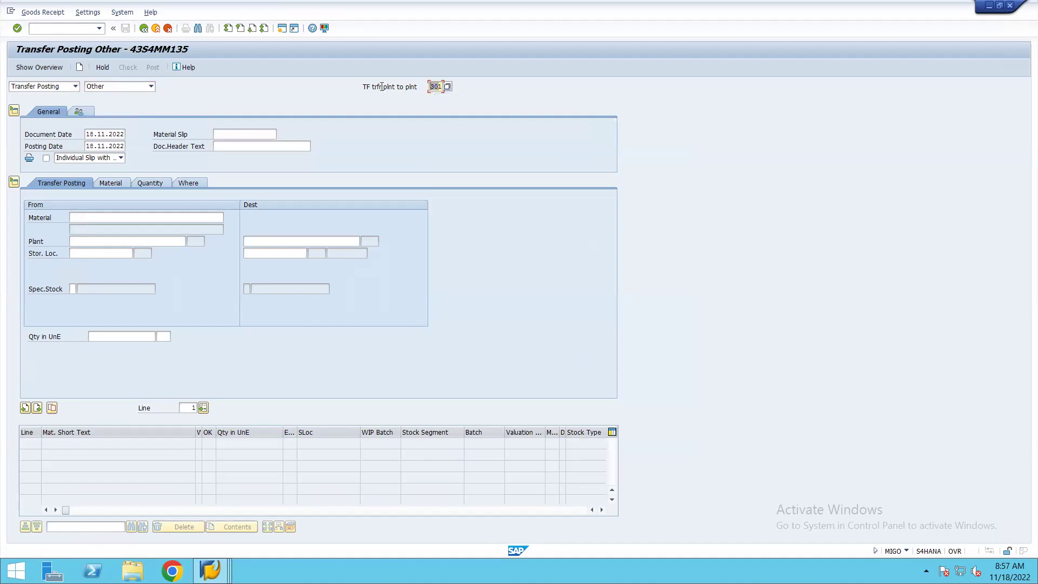
Set the transfer posting movement type to 411 and accept the default values tip.
text(1)
key(BackSpace)
text(411)
key(Return)
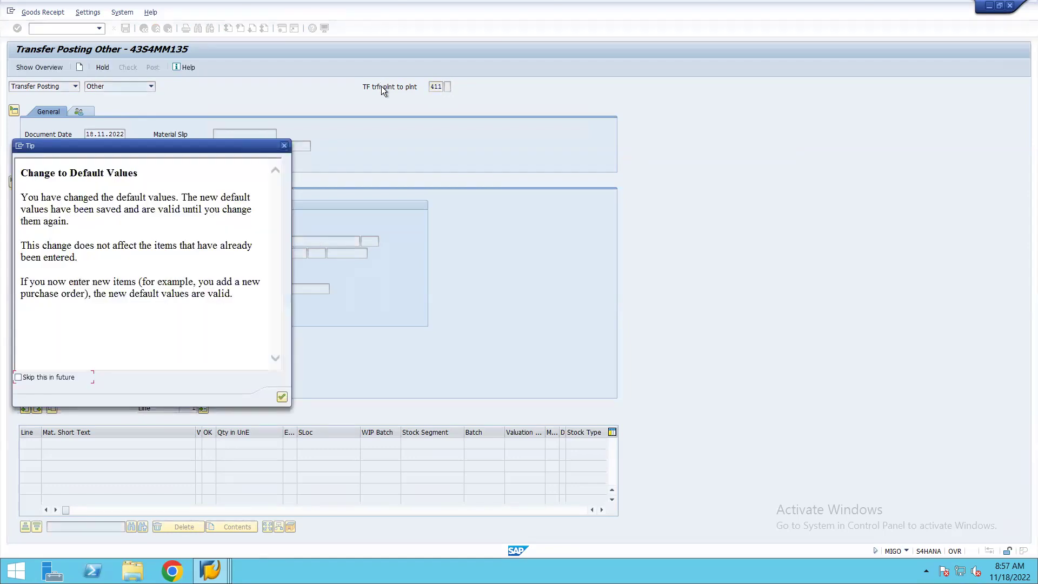
key(Return)
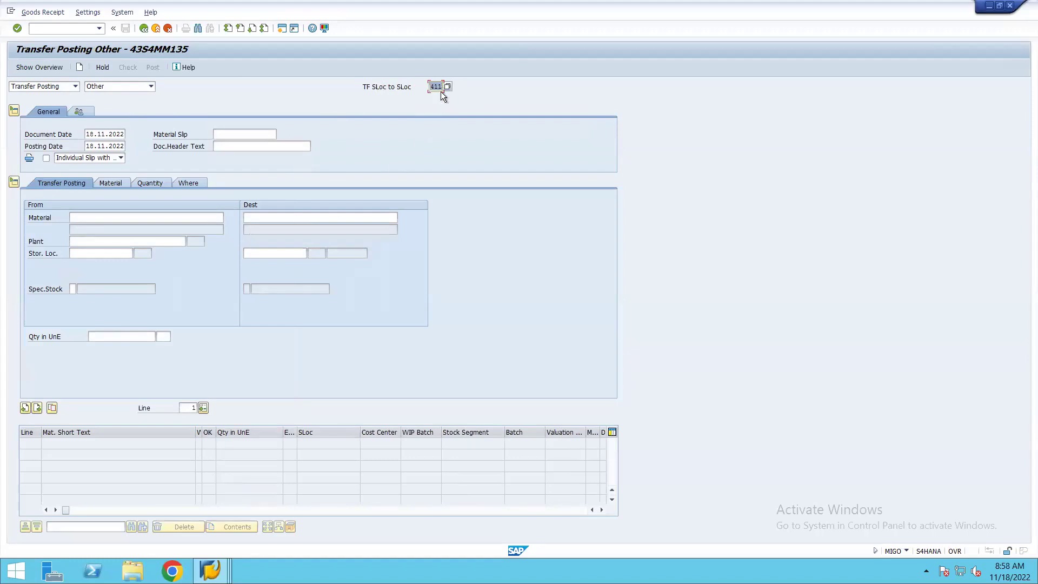
Choose movement type 411 K, Transfer posting consignment to own, from the value list and accept the default values tip.
click(439, 87)
click(447, 86)
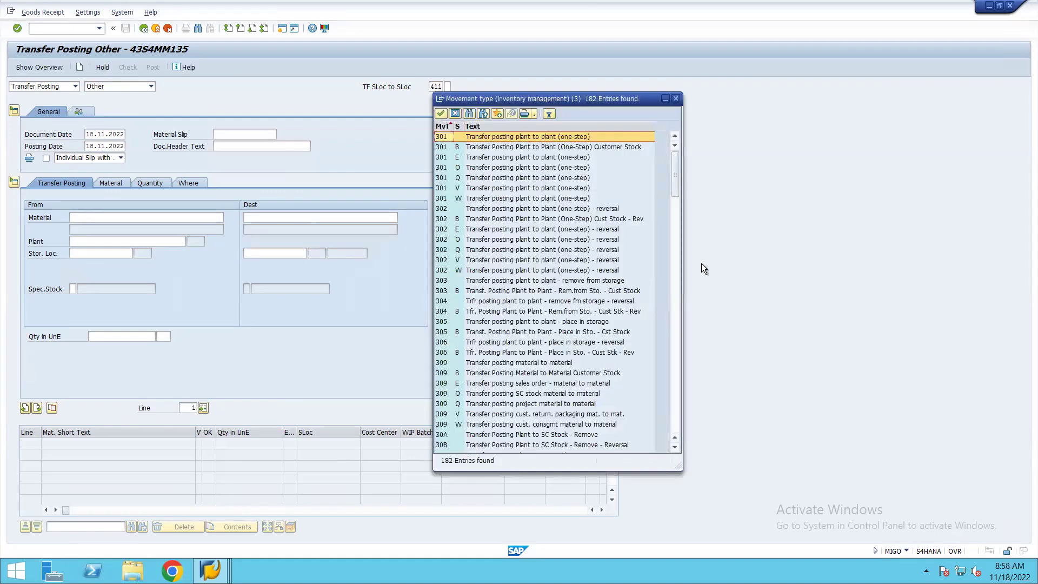
click(676, 291)
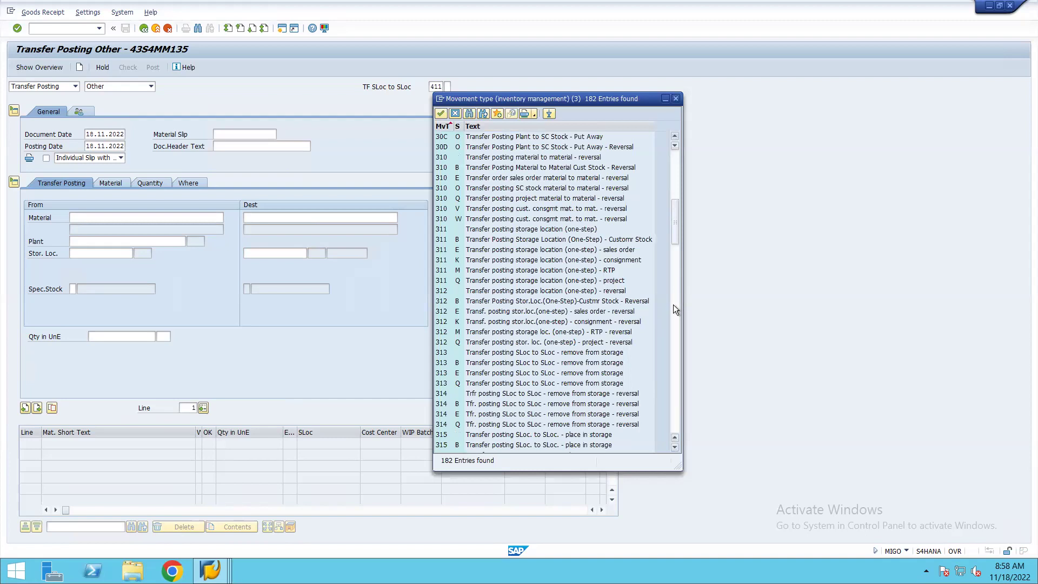
click(674, 305)
click(674, 322)
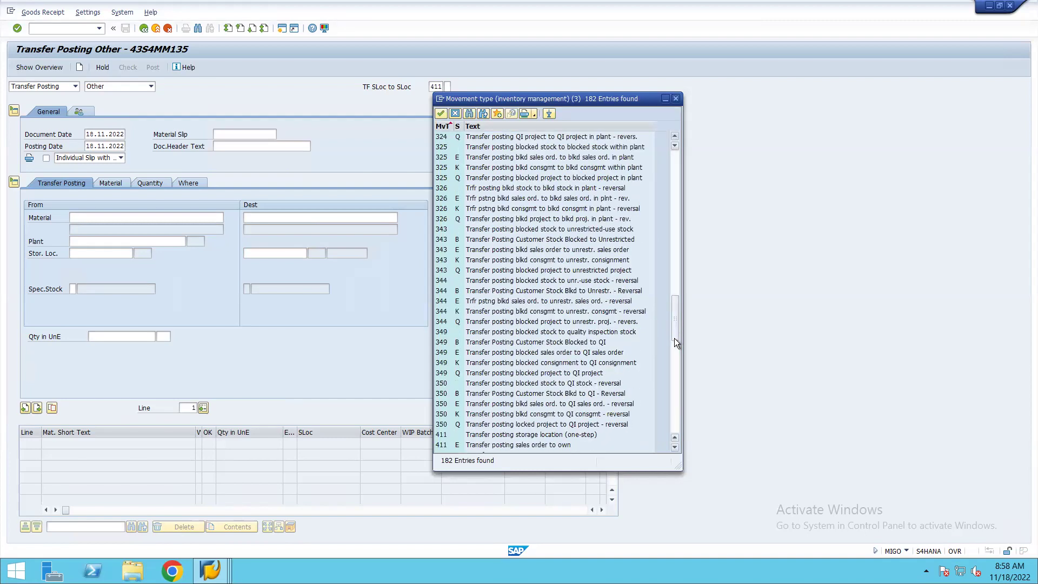
click(673, 359)
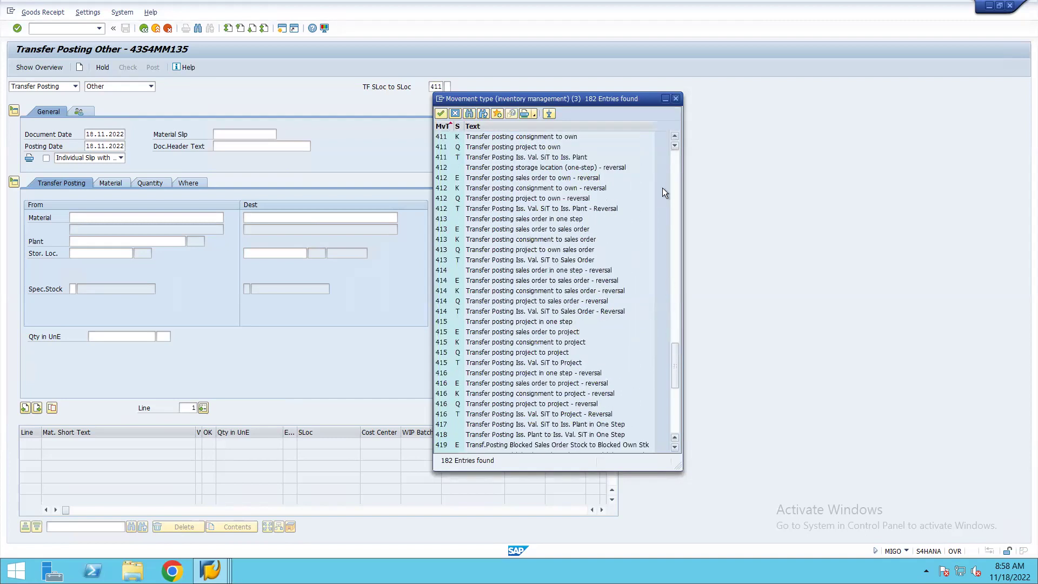
click(674, 138)
click(497, 148)
double_click(496, 148)
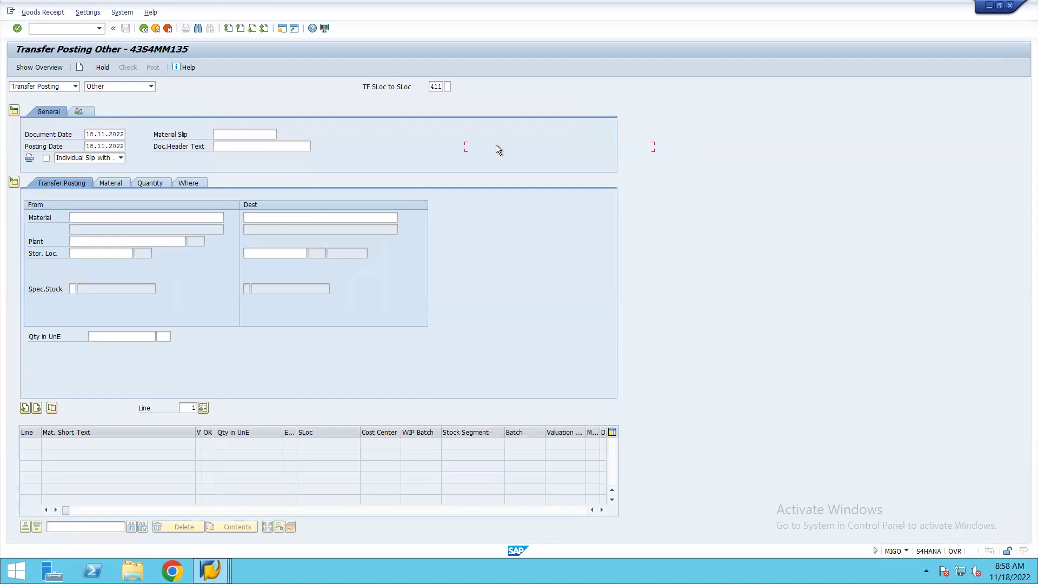
key(Return)
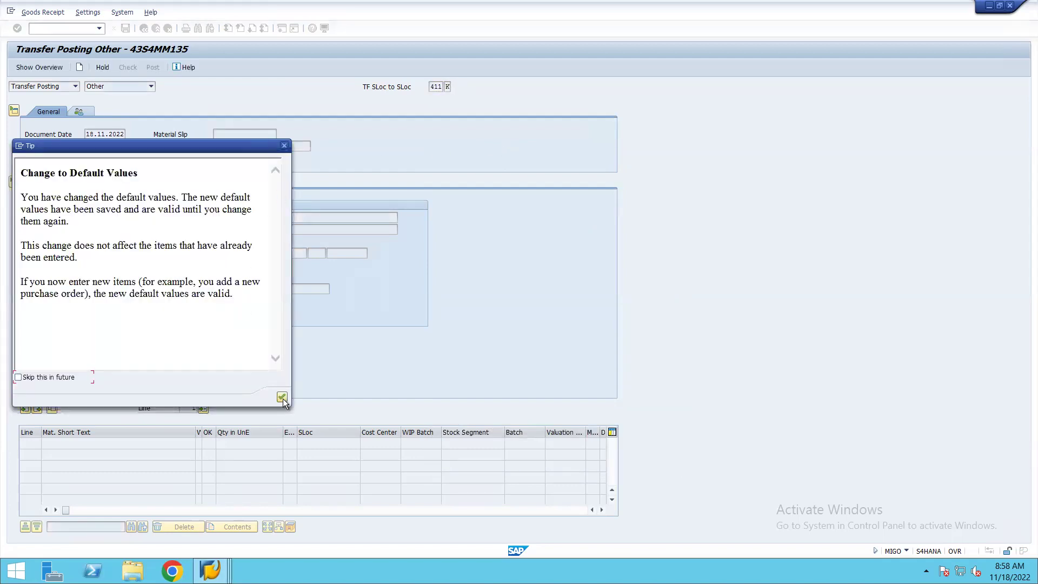
click(282, 397)
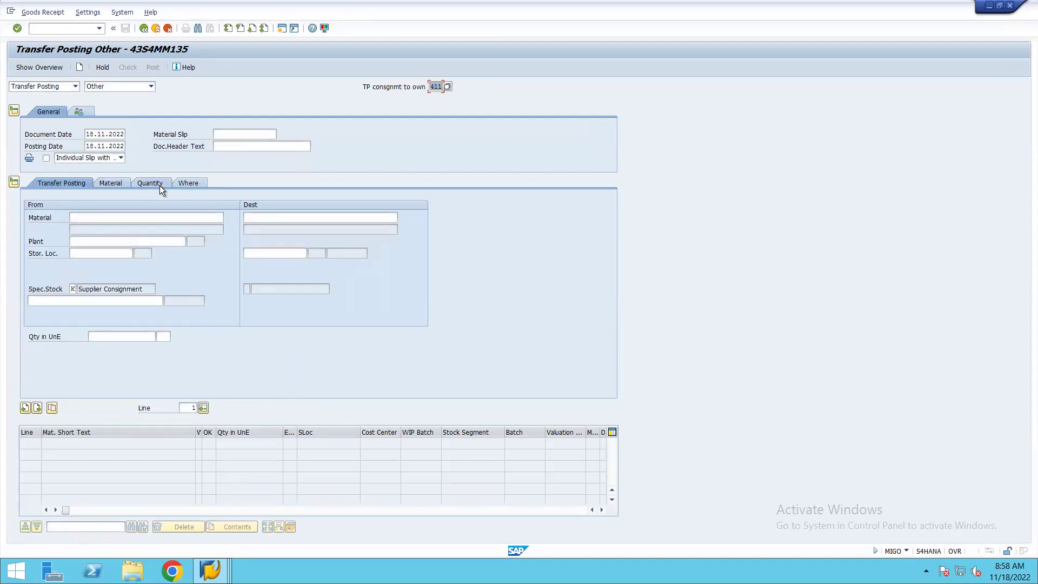
Enter material 11066 as the source material of the transfer posting item.
click(184, 184)
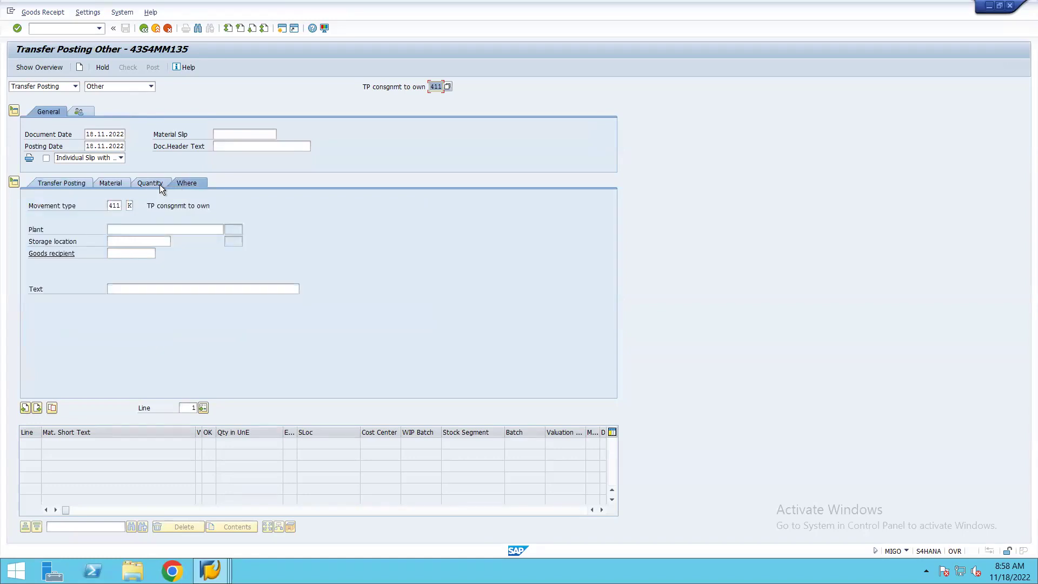
click(100, 184)
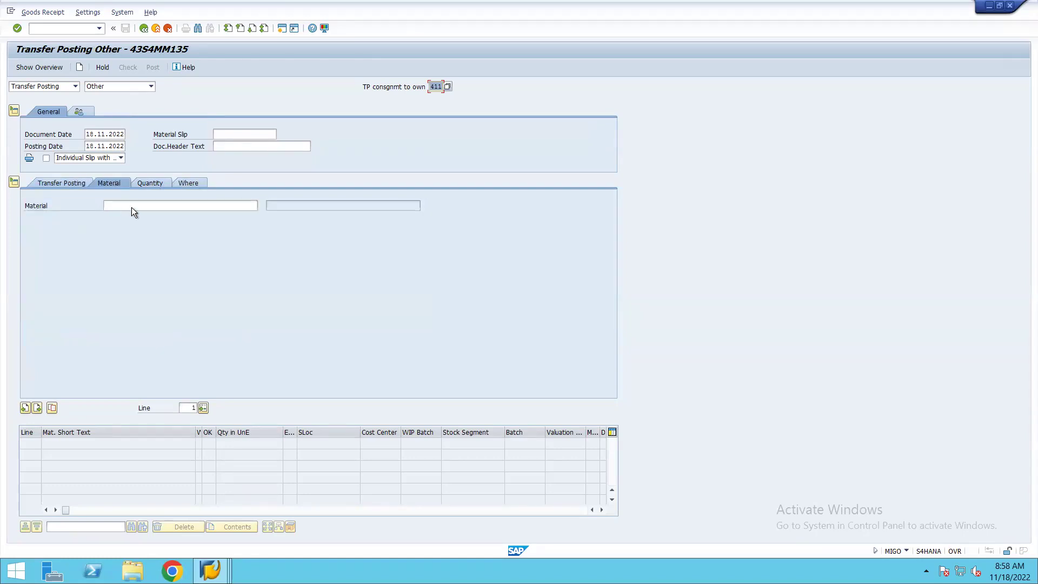
click(138, 207)
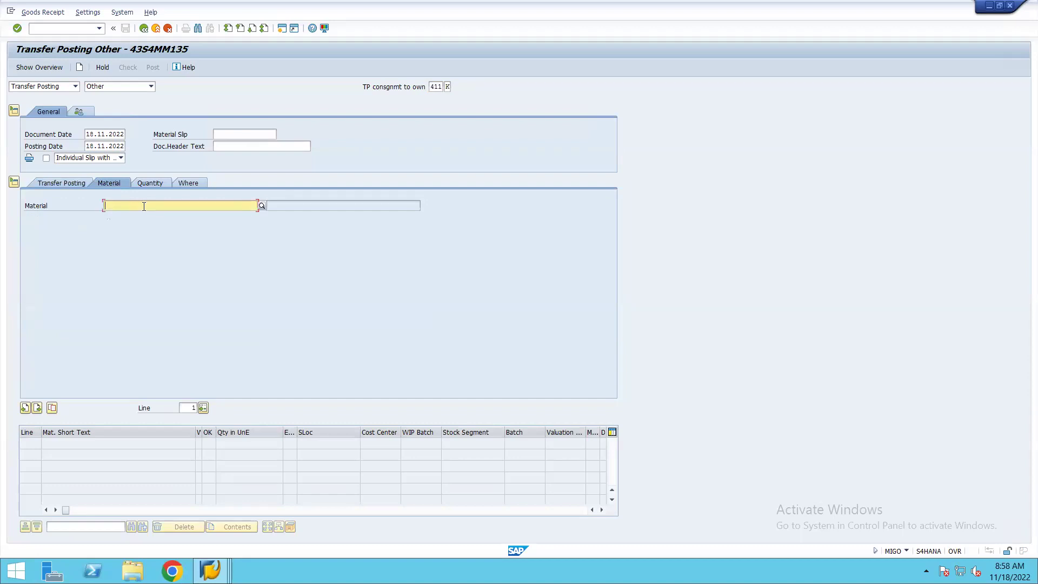
click(53, 184)
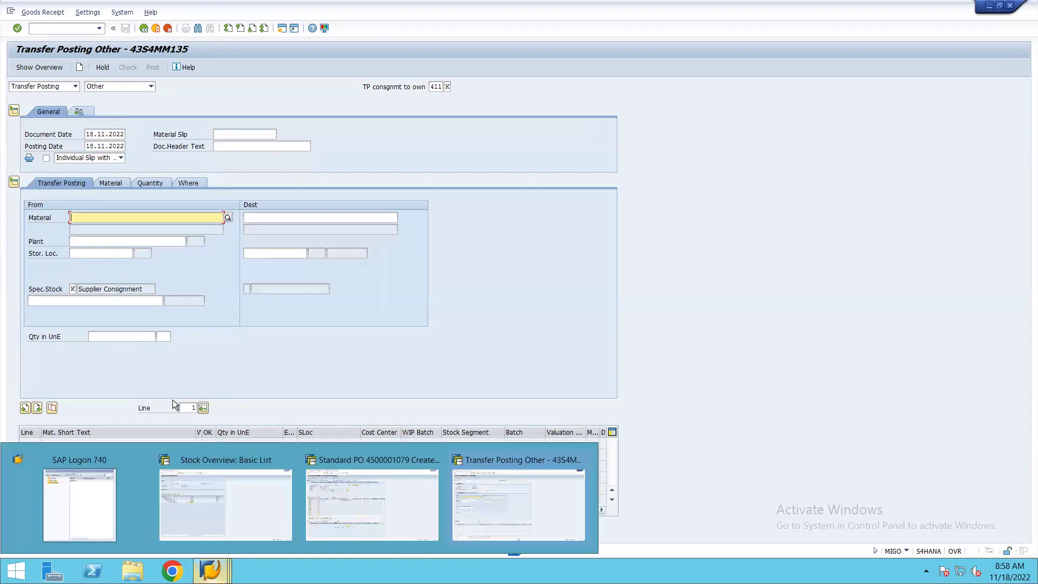
text(11066)
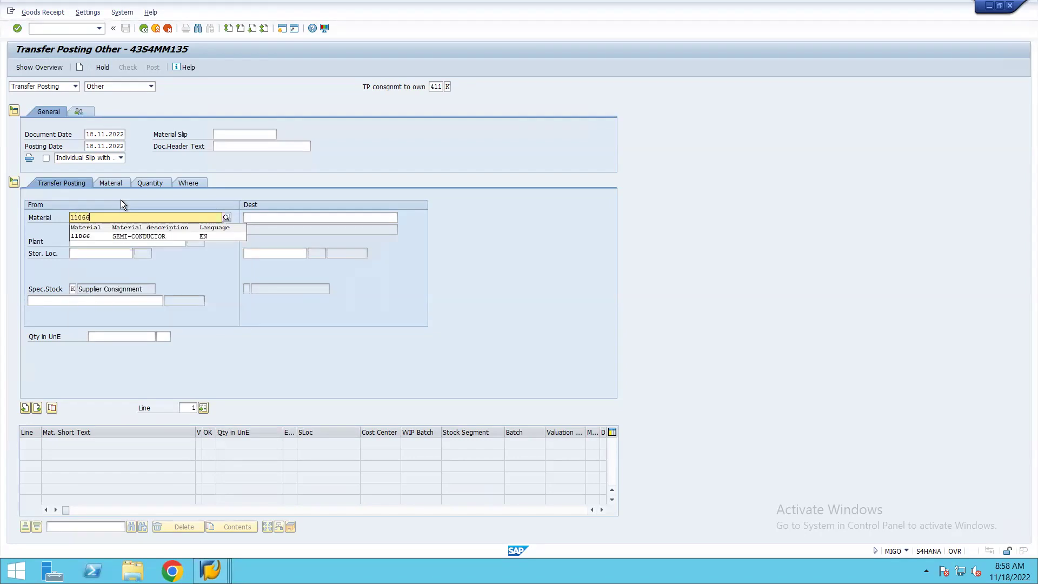
key(Return)
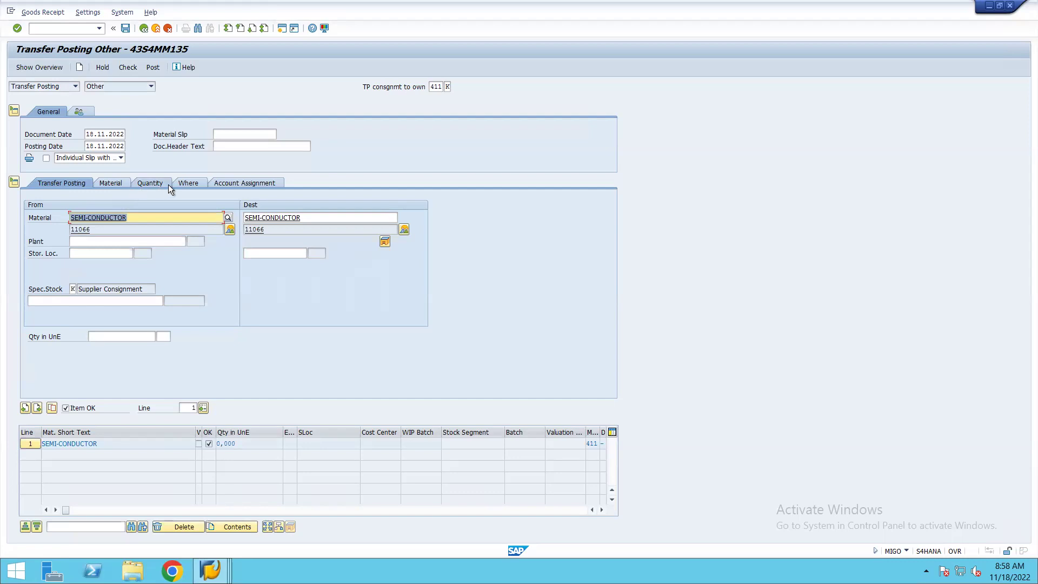
Set the source plant to VJSP, looking up the plant code in the Stock Overview session for material 11066.
click(115, 242)
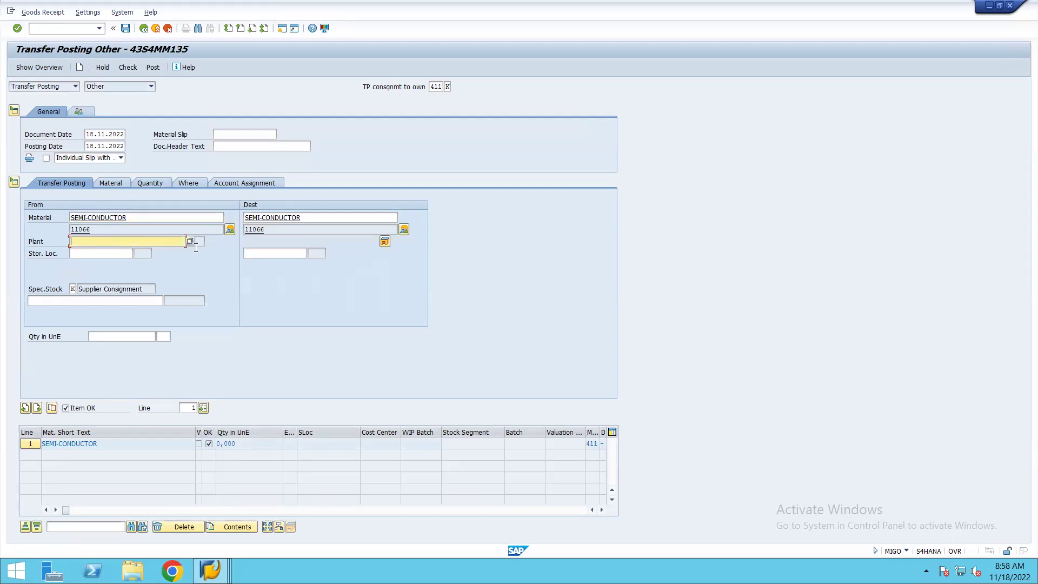
text(v)
text(isa)
key(BackSpace)
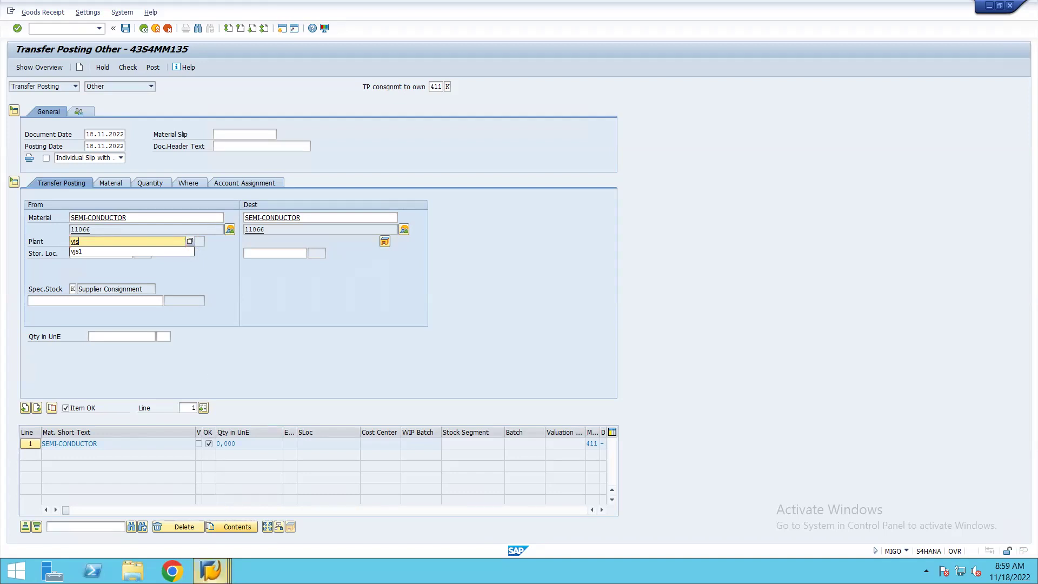
click(209, 570)
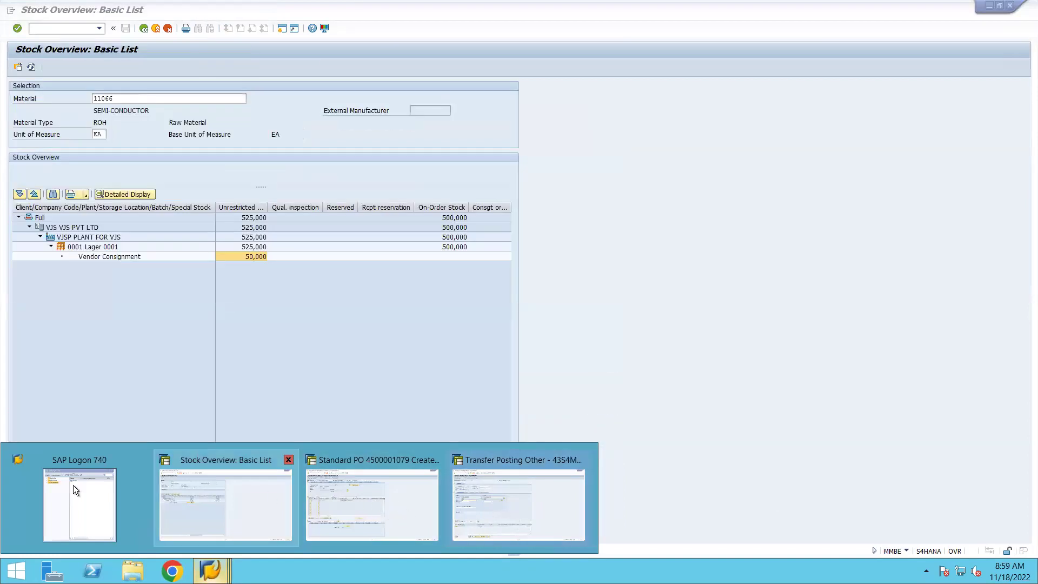
click(261, 488)
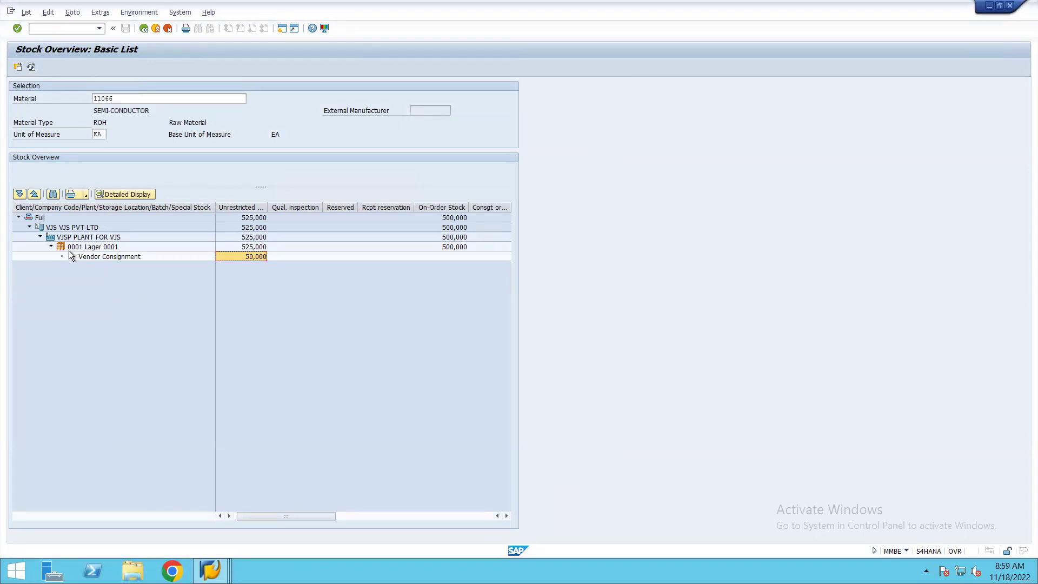
click(204, 567)
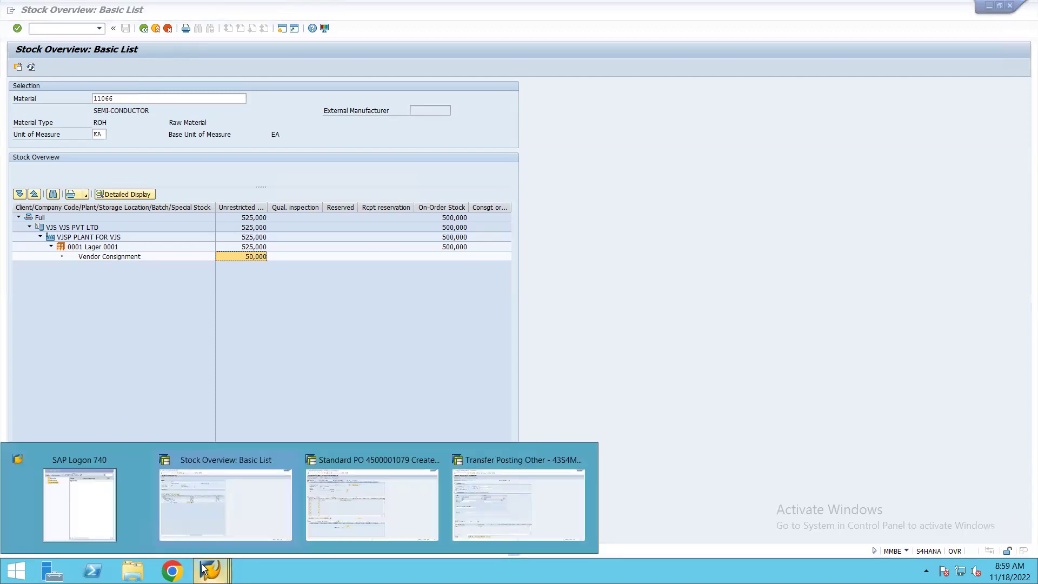
click(488, 497)
click(120, 241)
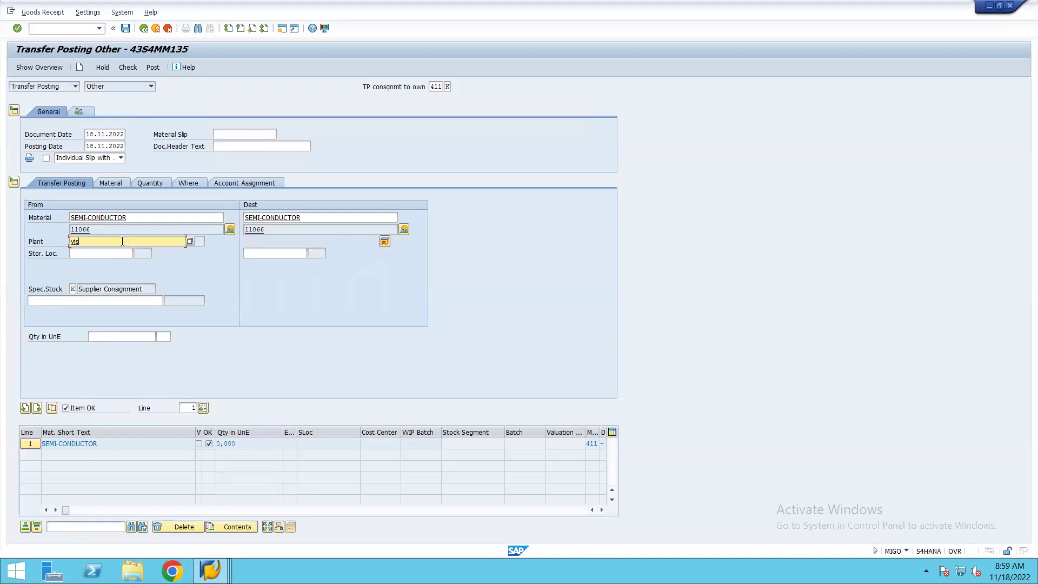
text(p)
key(Return)
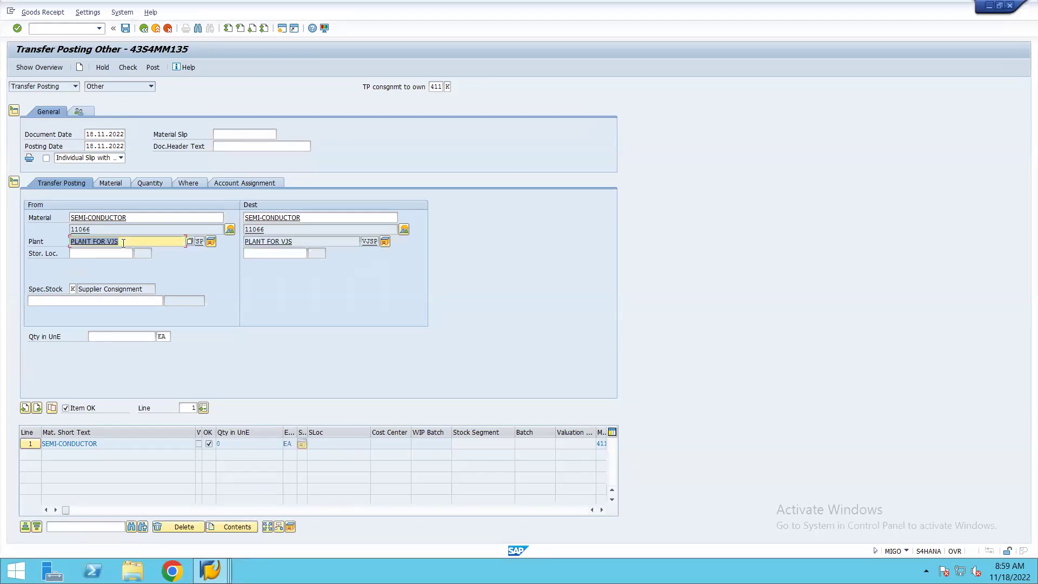
Set both the source and the destination storage location of the transfer to 0001.
click(96, 253)
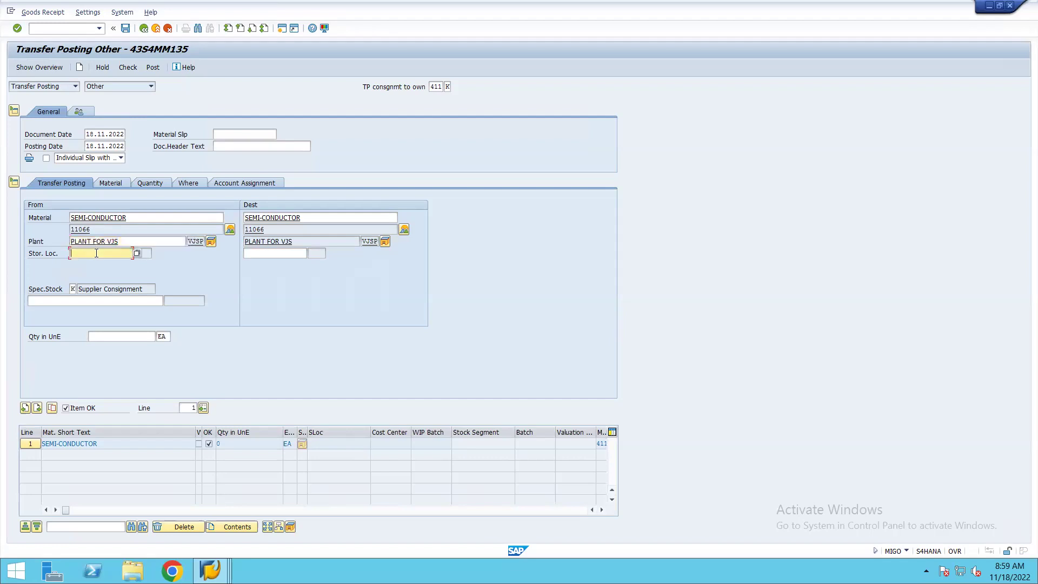
text(000)
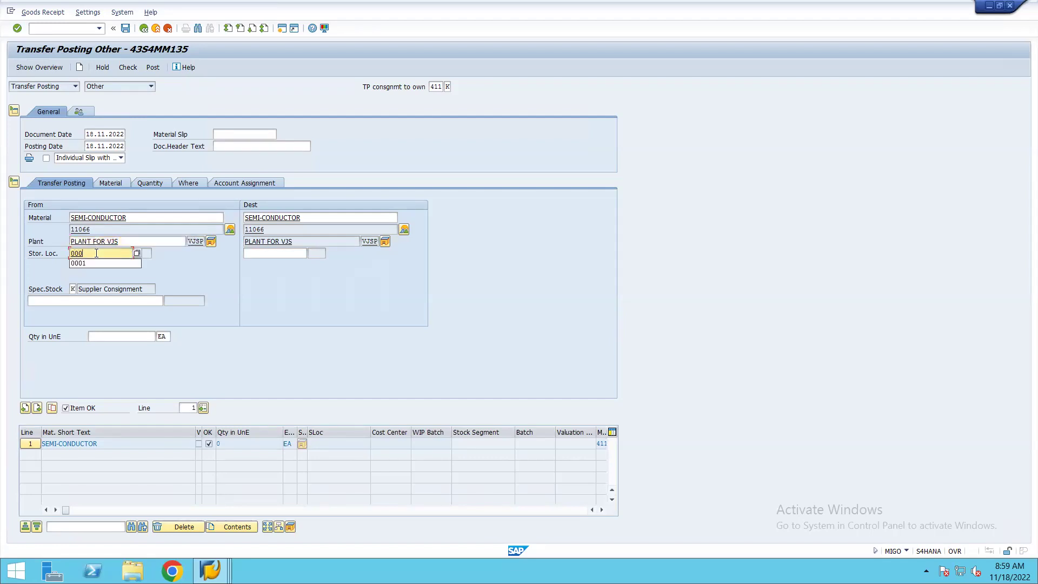
text(1)
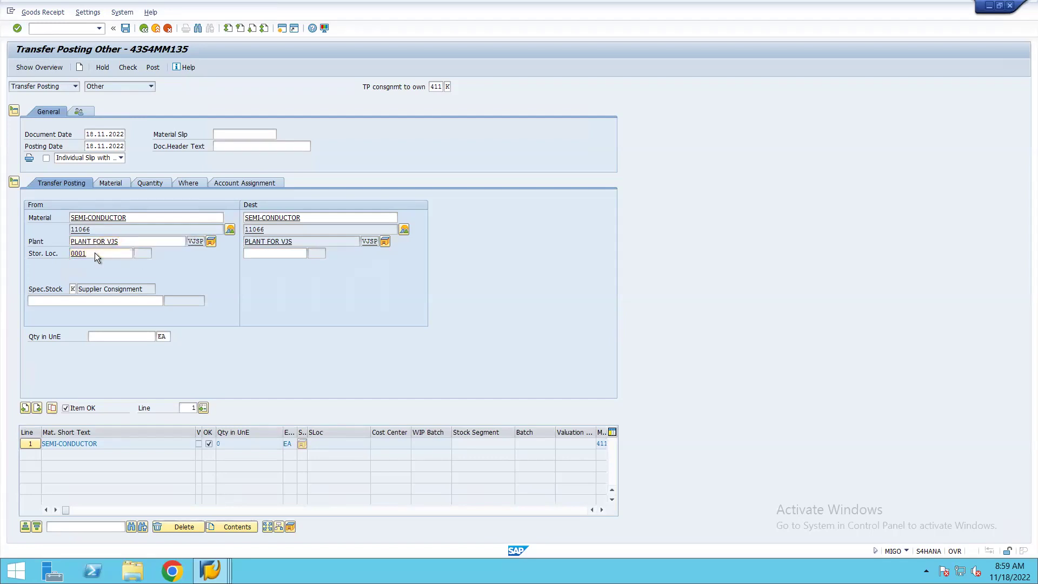
key(Return)
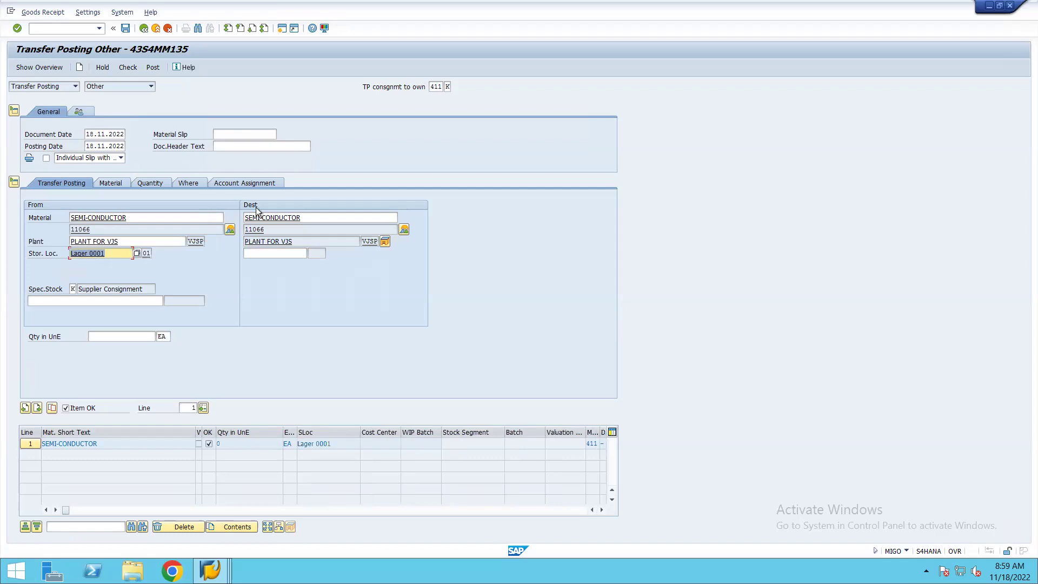
click(273, 253)
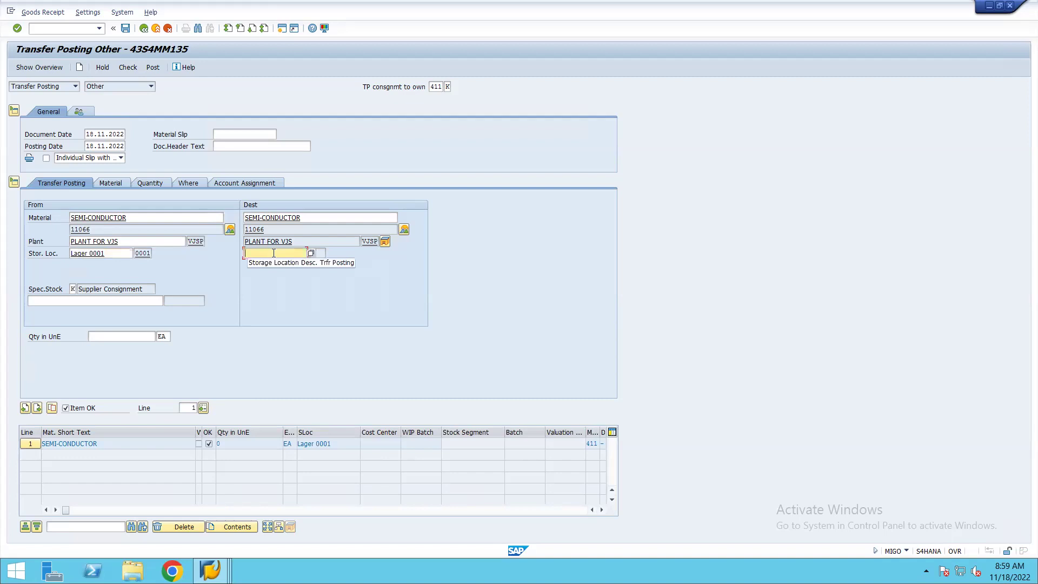
text(0001)
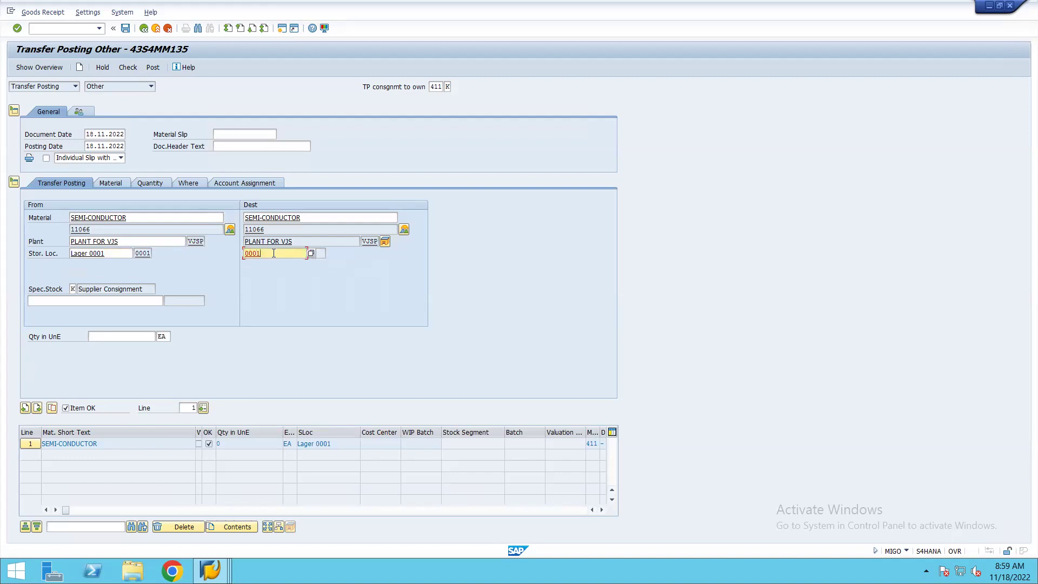
key(Return)
Set the item's quantity in unit of entry to 15 EA.
click(117, 183)
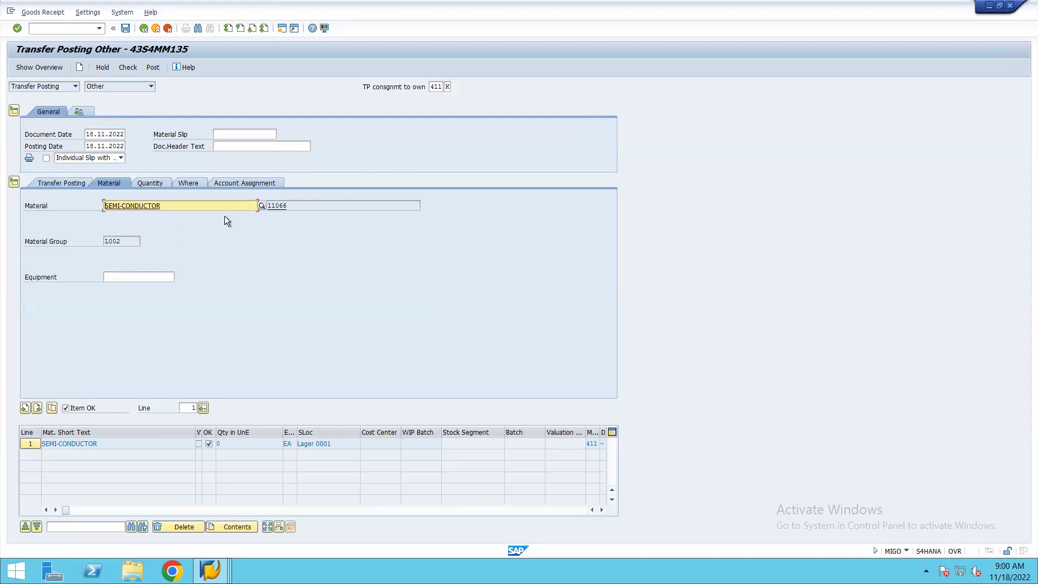
click(155, 183)
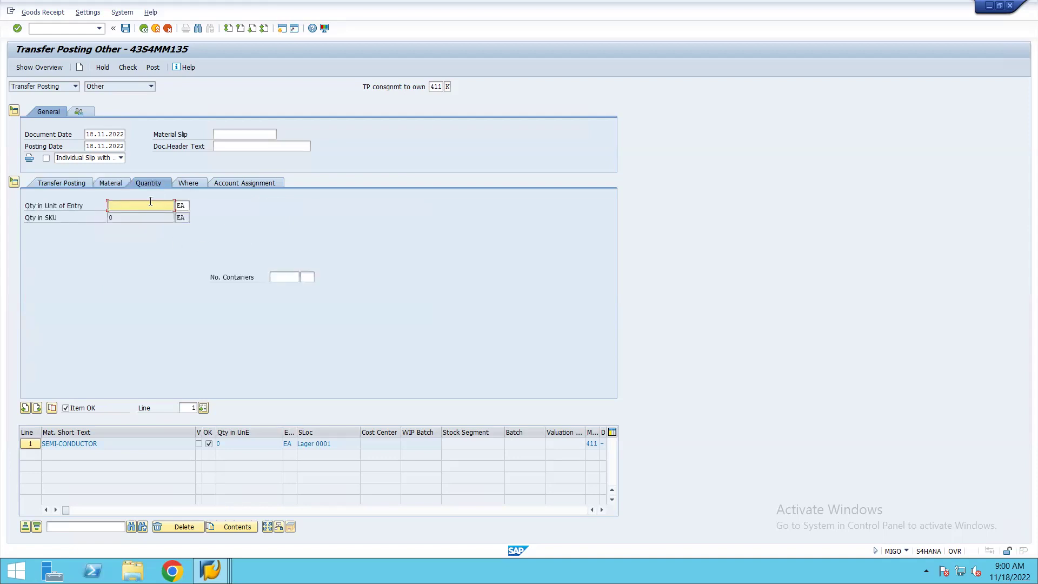
text(15)
key(Return)
Show the item's Where details, check the transfer posting for errors and close the message log.
click(187, 183)
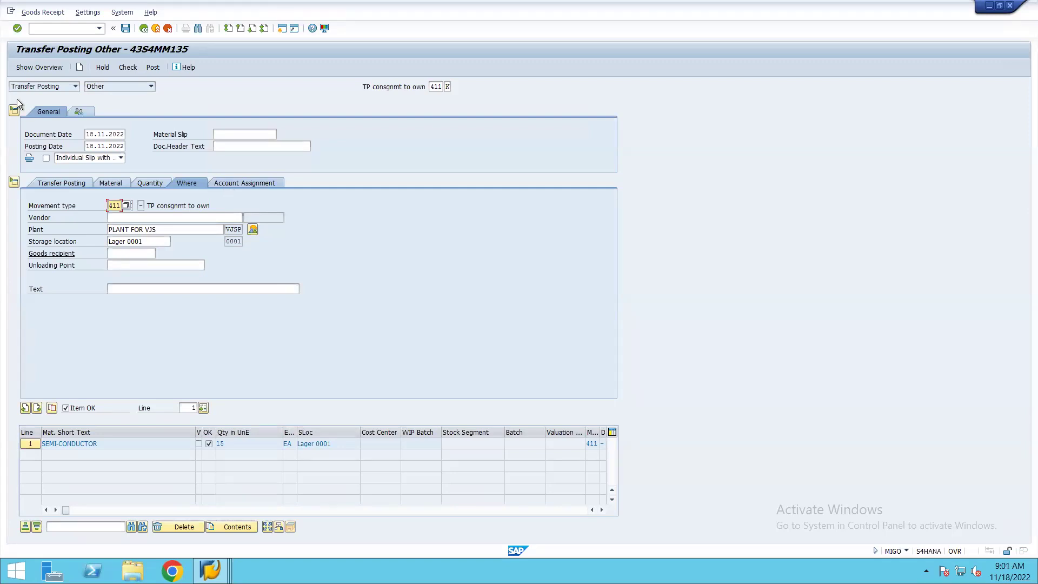
click(116, 69)
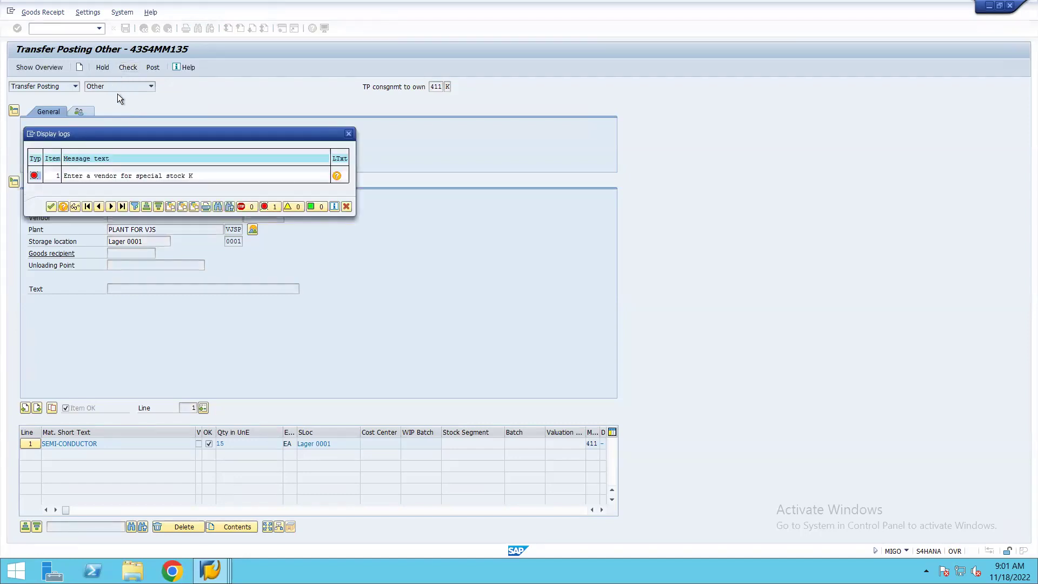
click(51, 207)
Enter vendor 3002 in the Where details of the semi-conductor item.
click(140, 216)
click(222, 183)
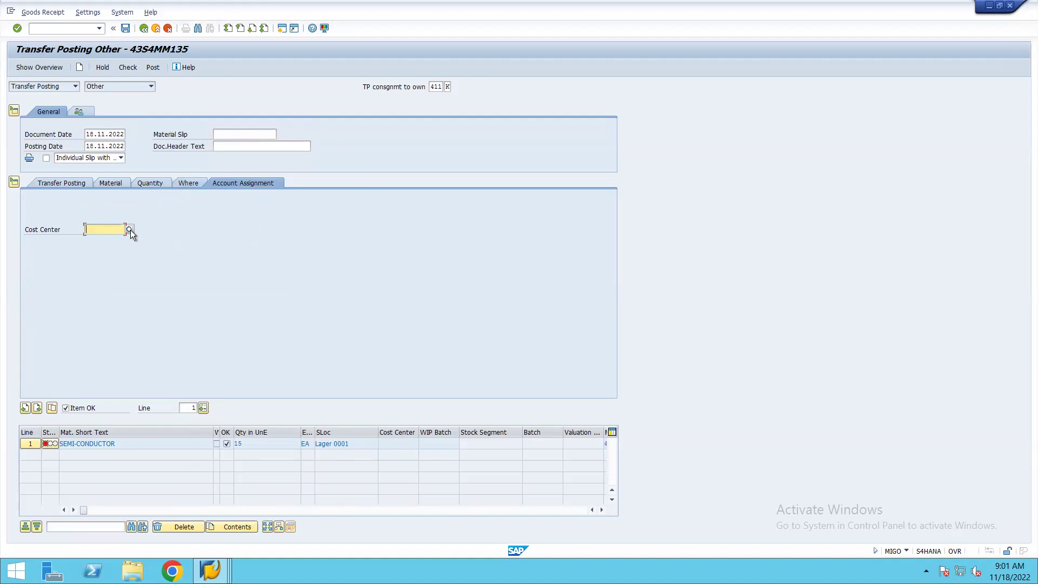
click(188, 183)
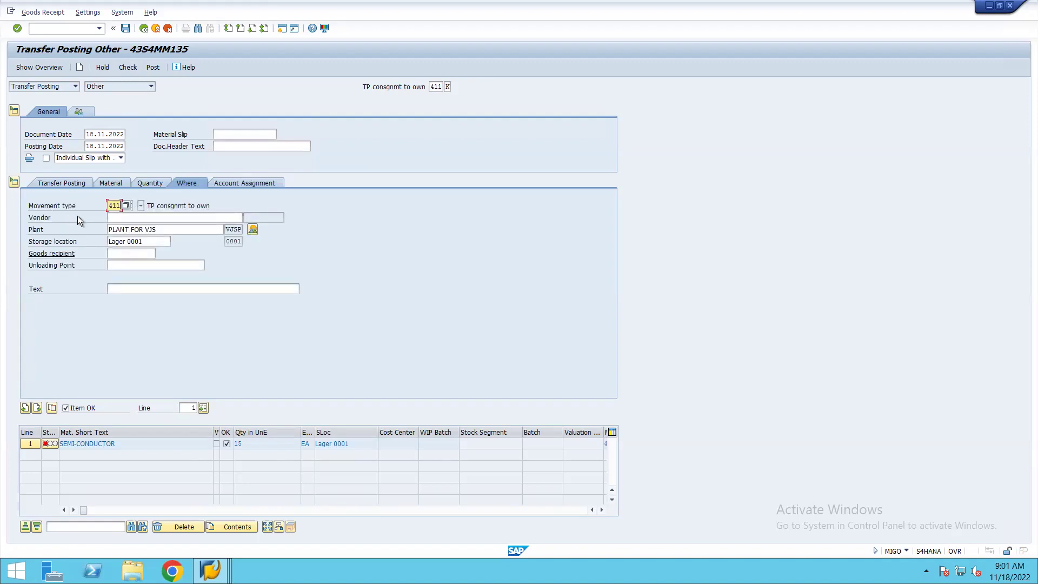
click(125, 217)
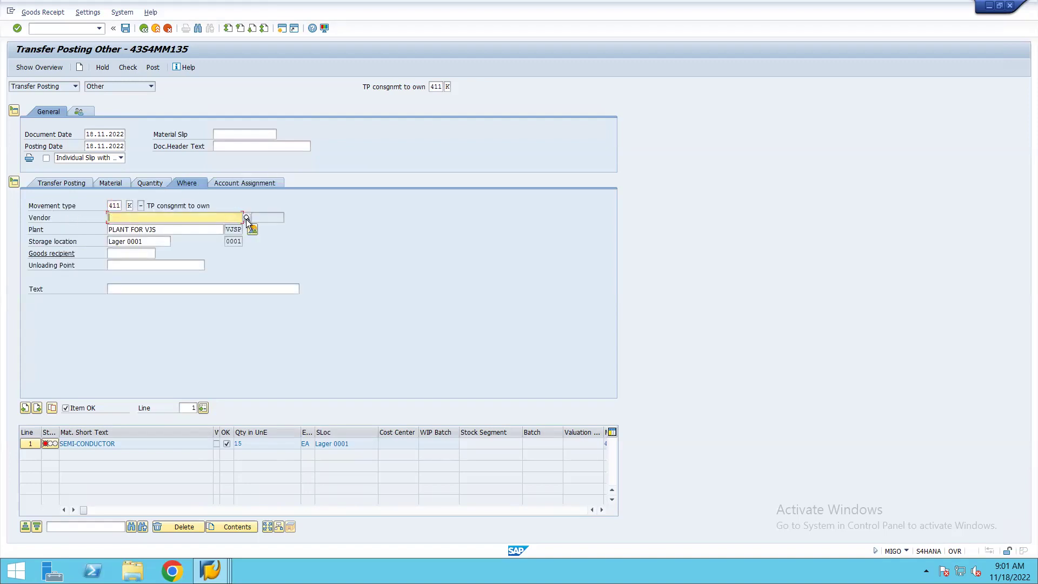
text(3002)
key(Return)
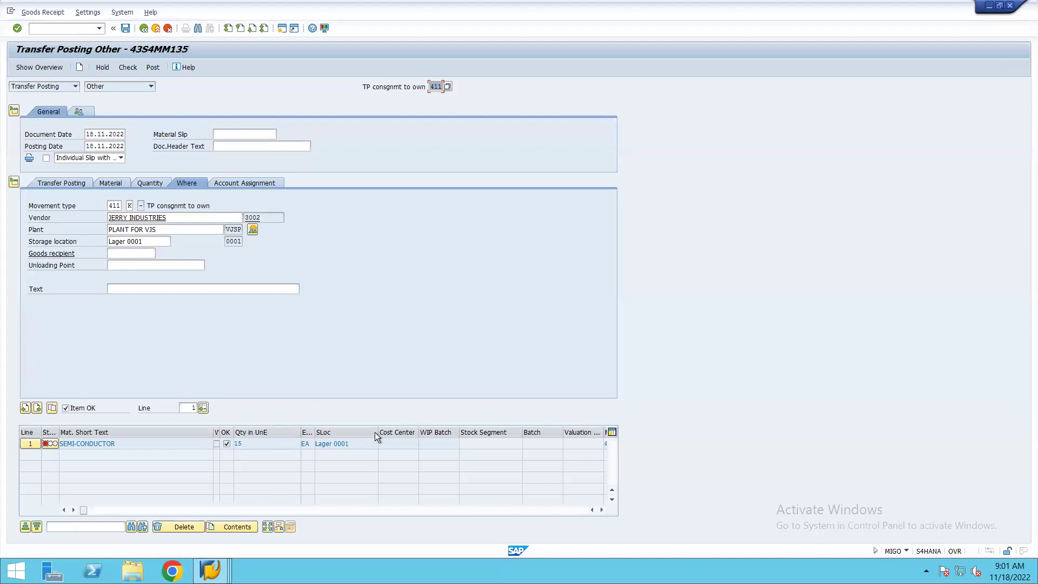
Compare the vendor with the one in the standard purchase order session and return to the transfer posting.
mouse_move(210, 570)
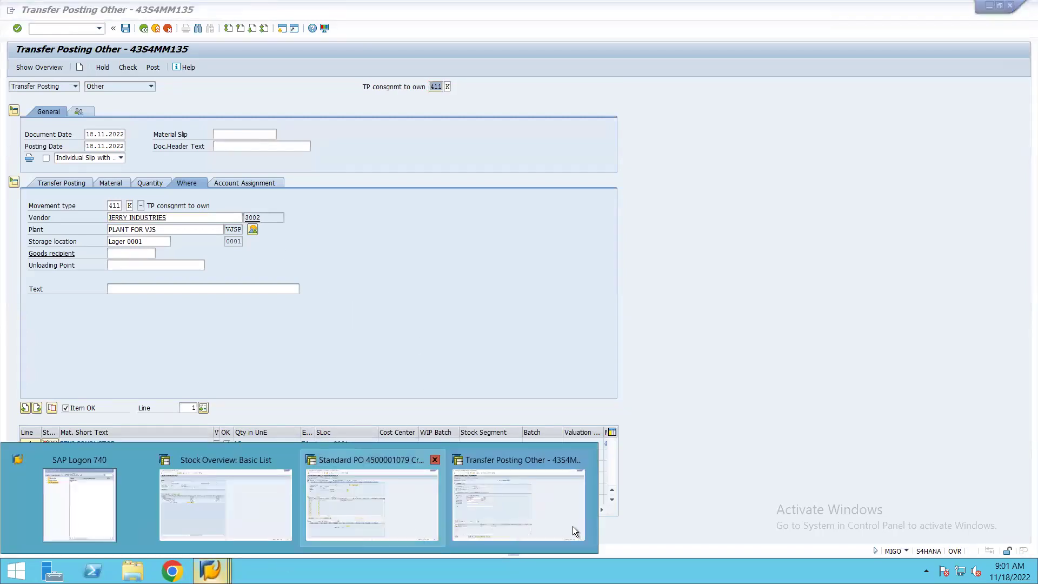
mouse_move(411, 525)
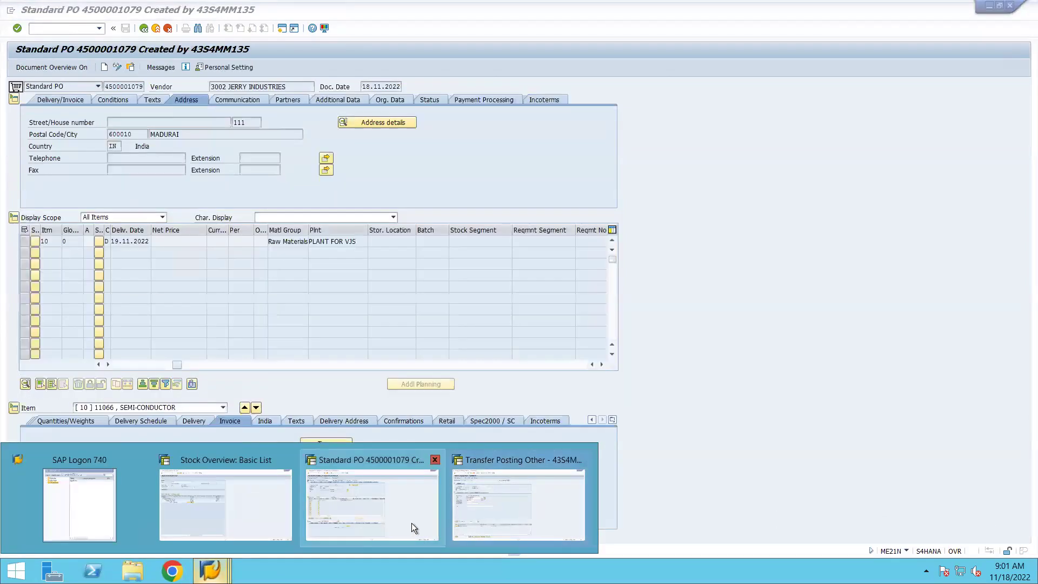
click(411, 523)
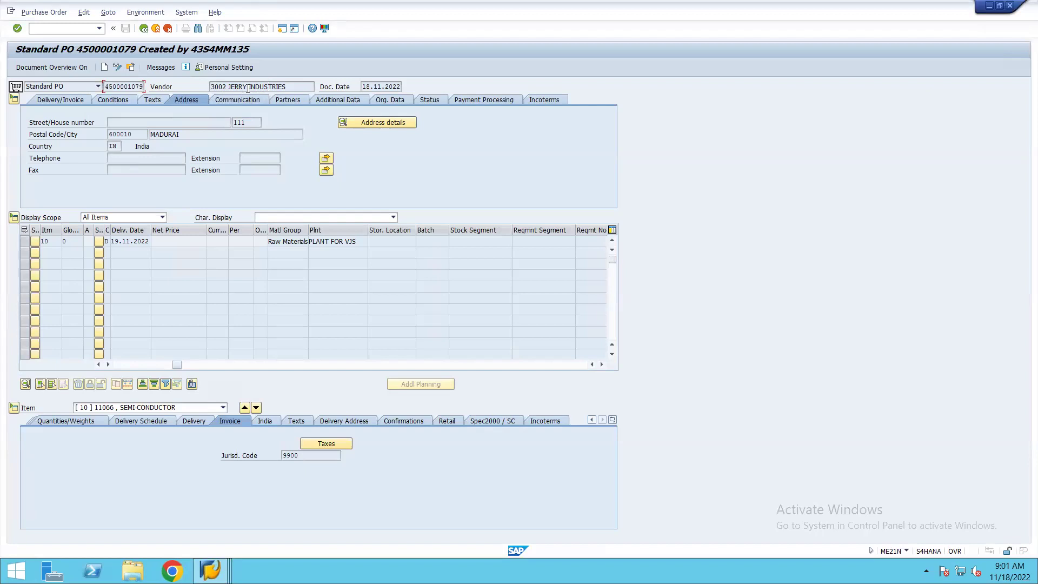
click(209, 570)
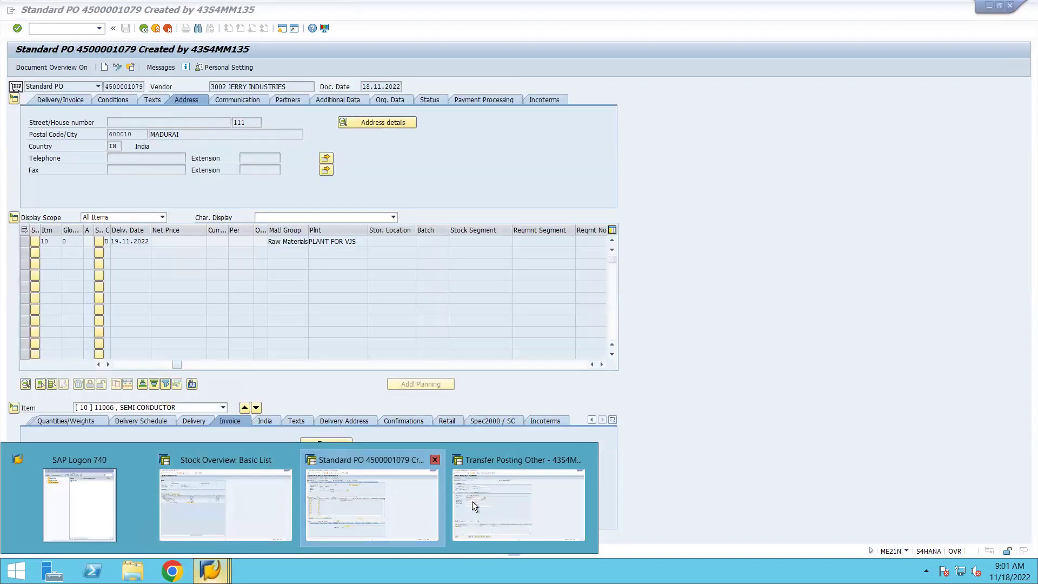
click(472, 501)
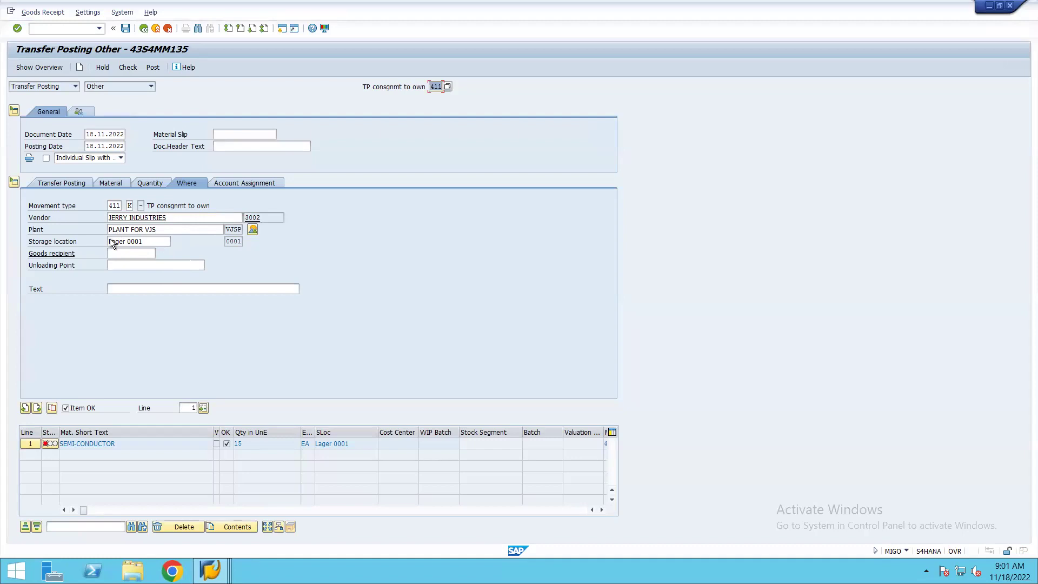
Check the completed consignment-to-own transfer document again and post it.
click(134, 67)
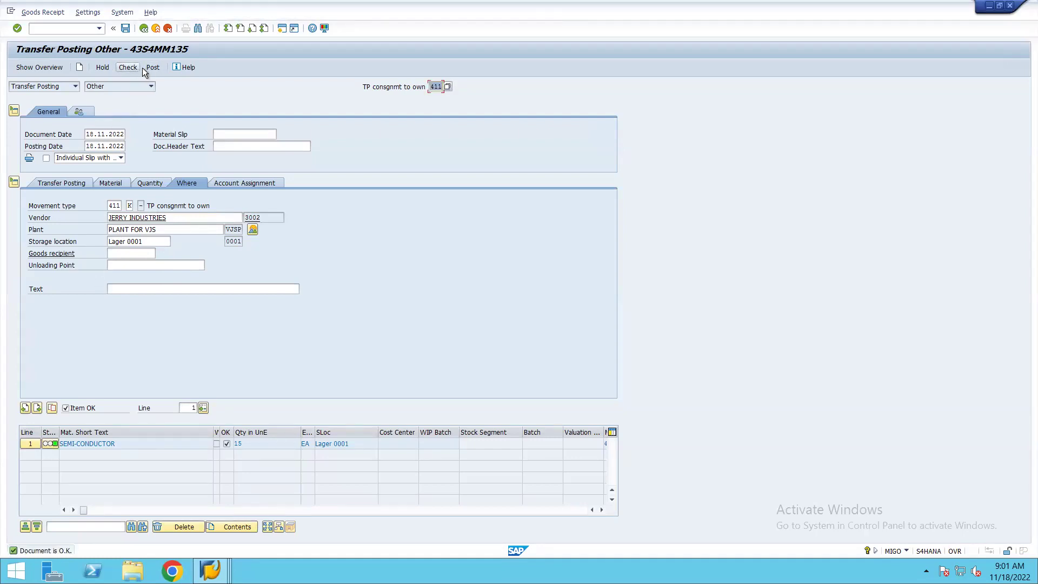
click(152, 67)
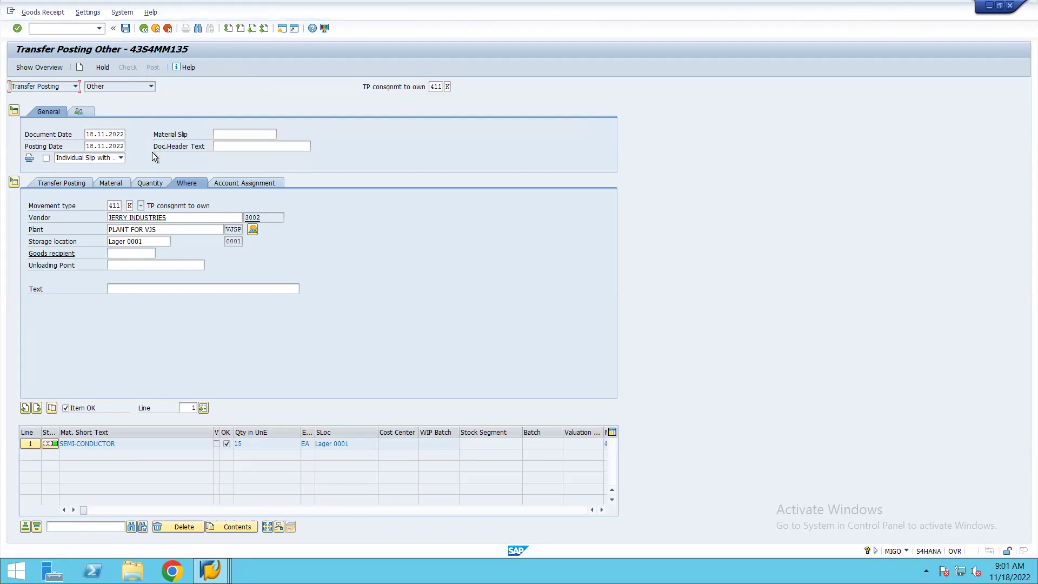
click(210, 570)
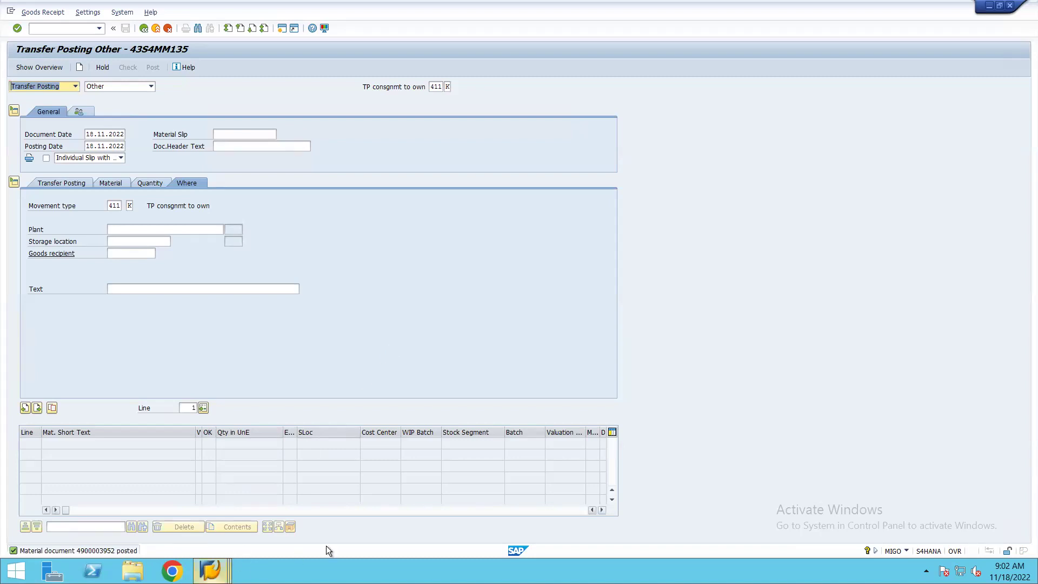
Return to the stock overview of material 11066 and refresh its stock figures.
click(211, 570)
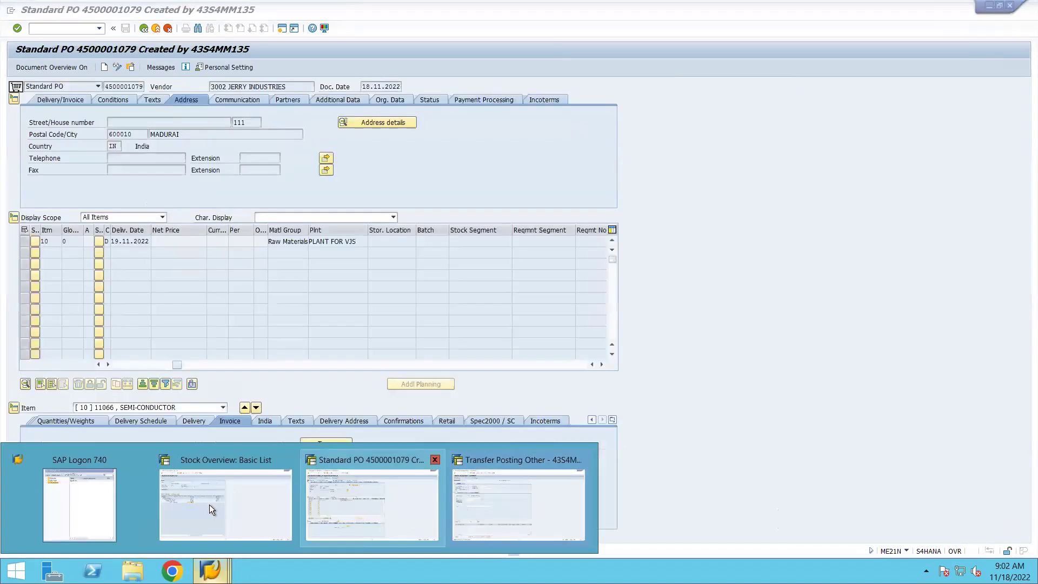
click(209, 504)
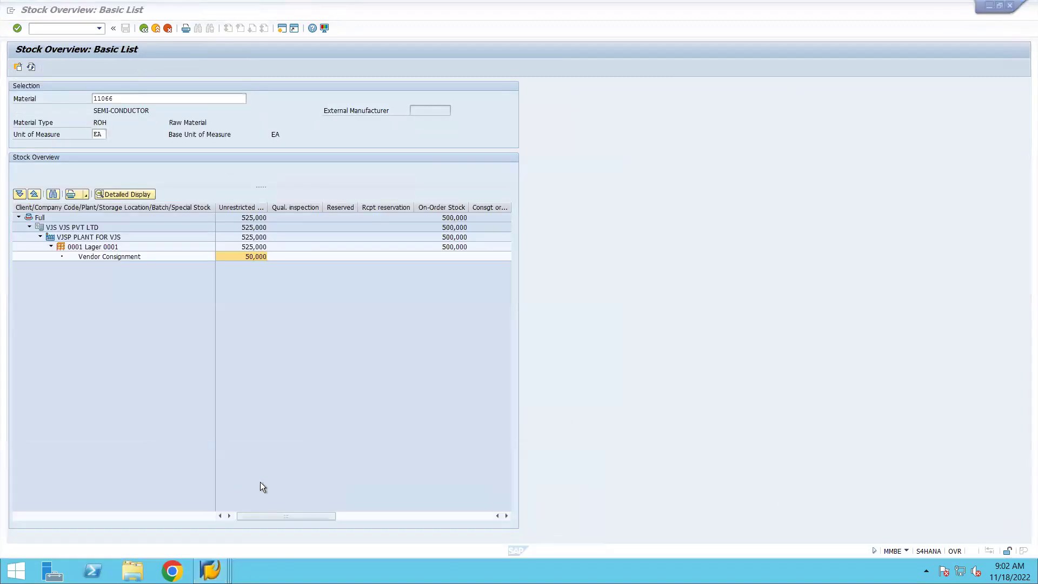
click(28, 71)
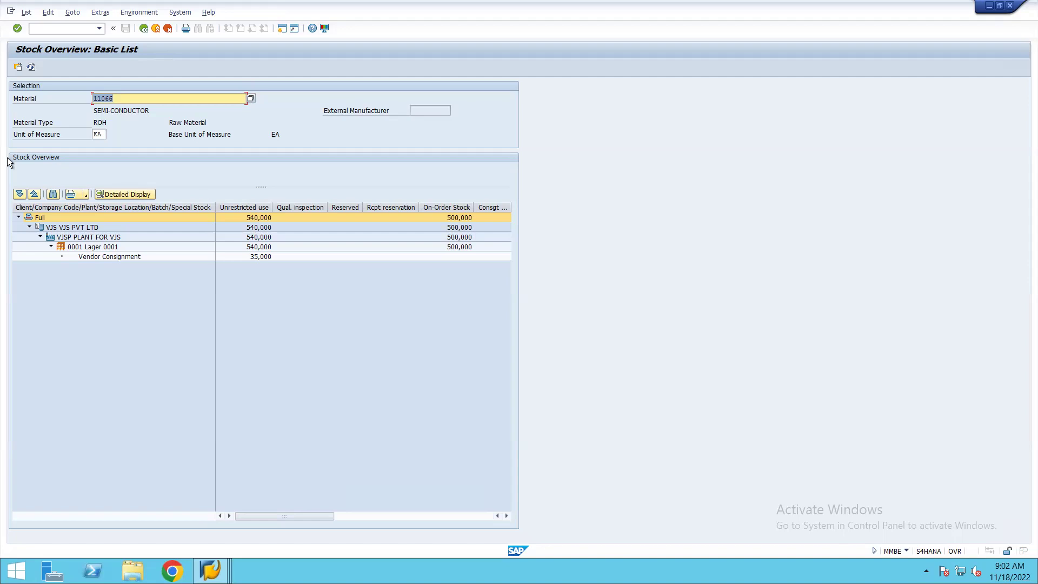
Display the material movements of 11066 for plant VJSP from the stock overview.
click(50, 239)
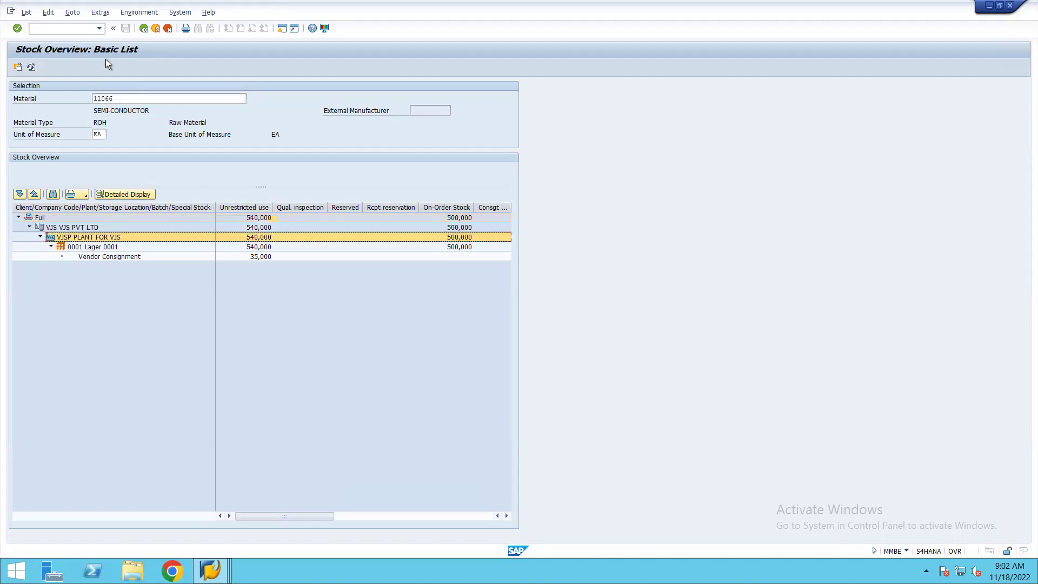
click(139, 13)
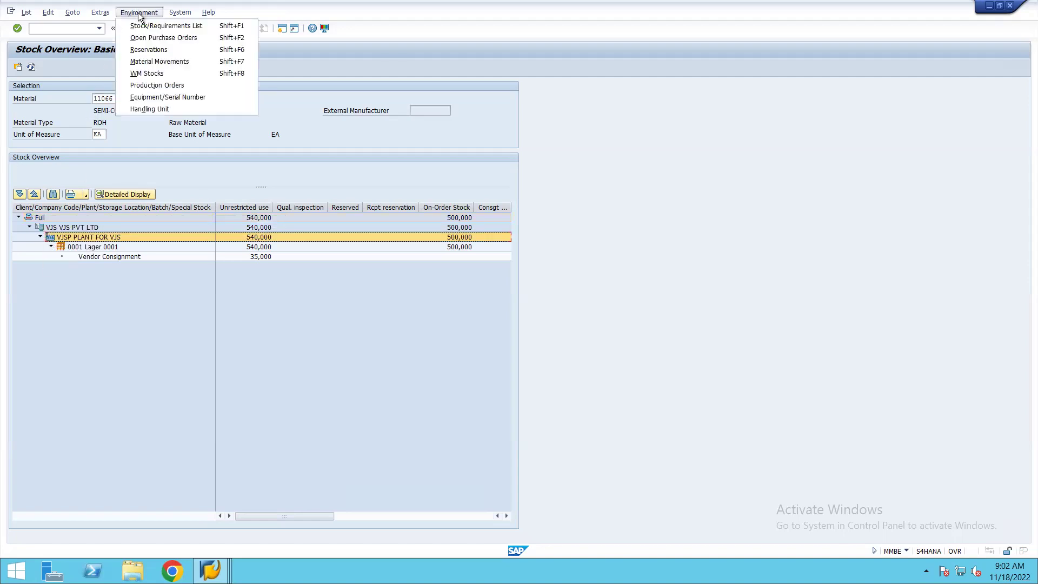
click(142, 62)
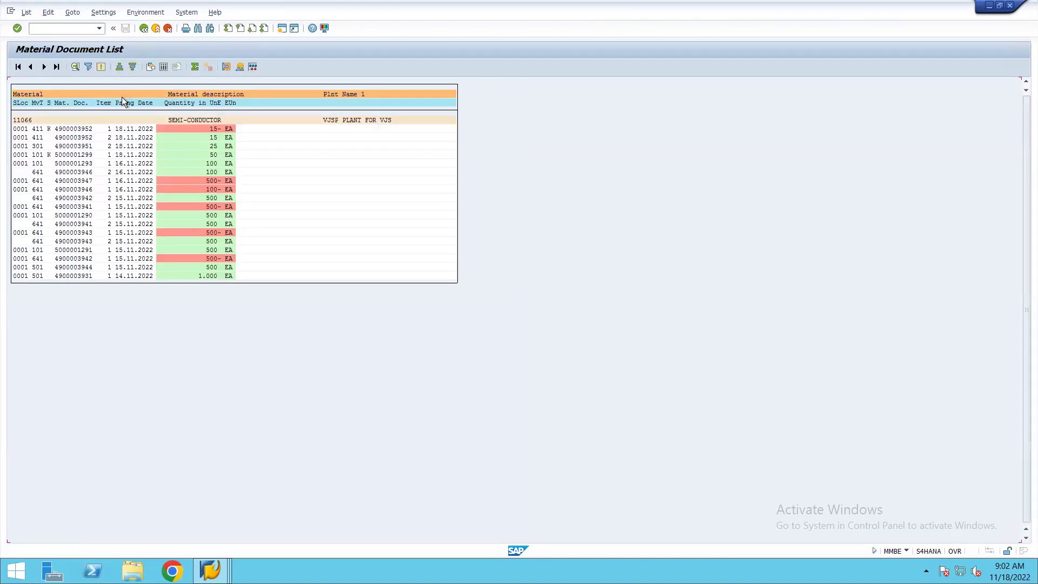
Open the 411 K transfer document from the list, view its FI documents and close their list.
click(63, 129)
double_click(86, 131)
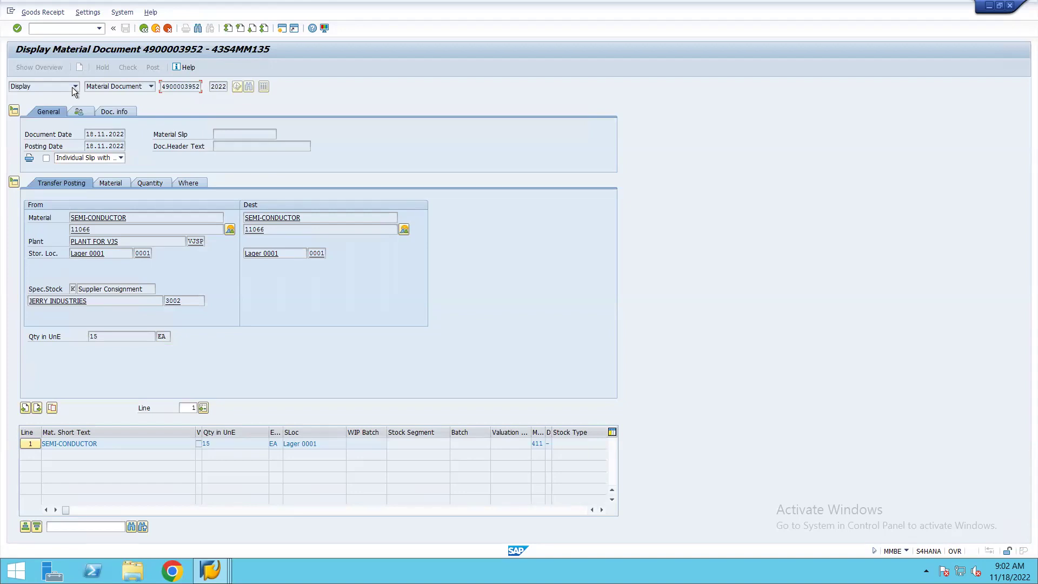
click(107, 111)
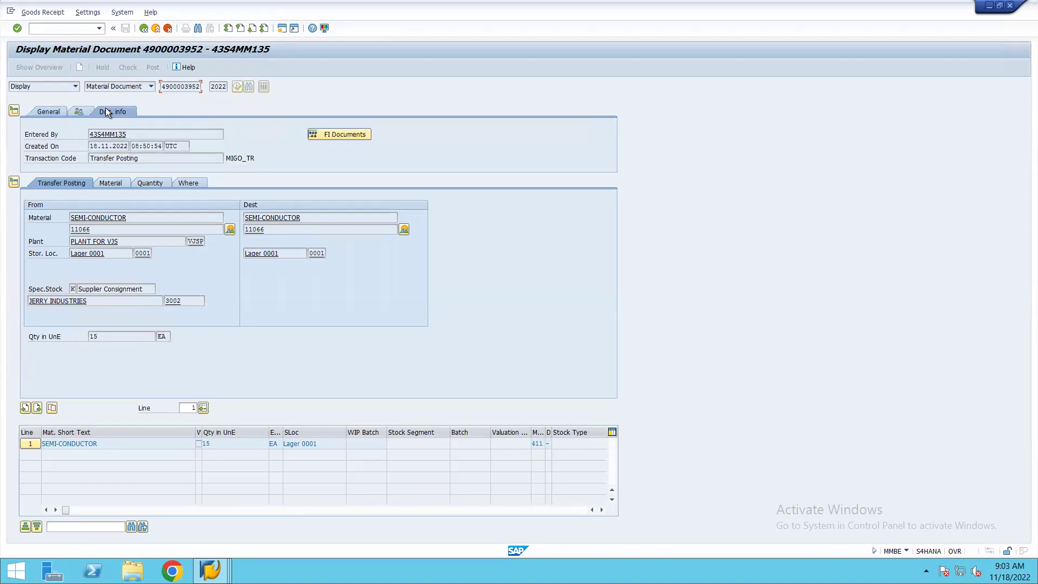
click(317, 134)
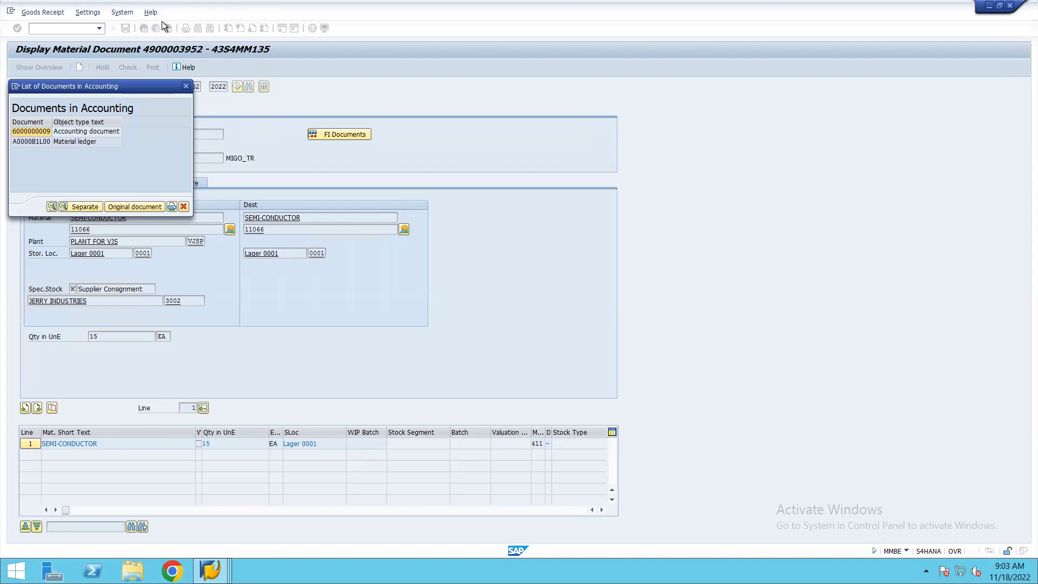
click(183, 206)
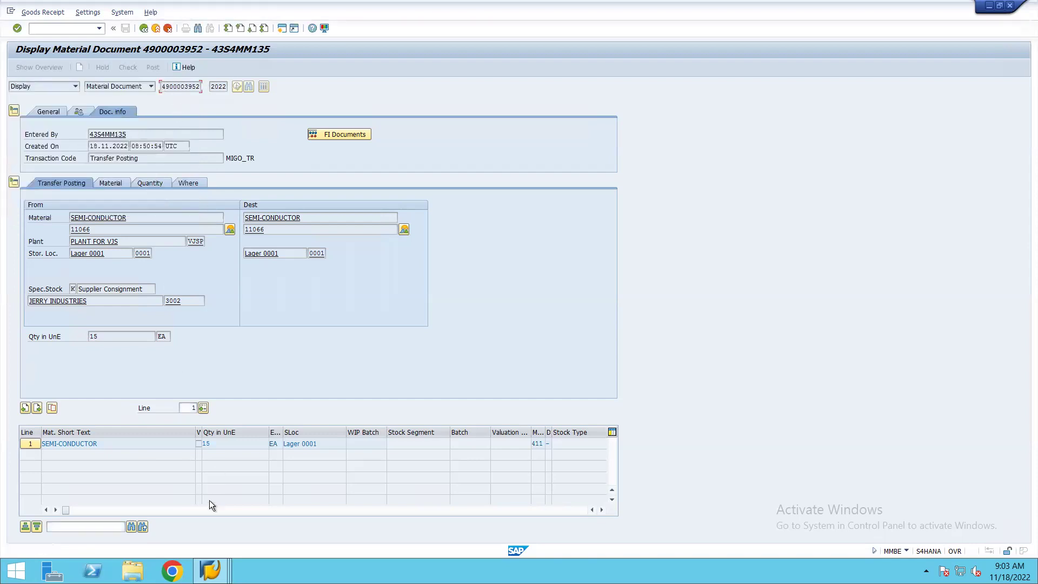
Return to the material document list, open the 101 K goods receipt and request its FI documents.
click(144, 28)
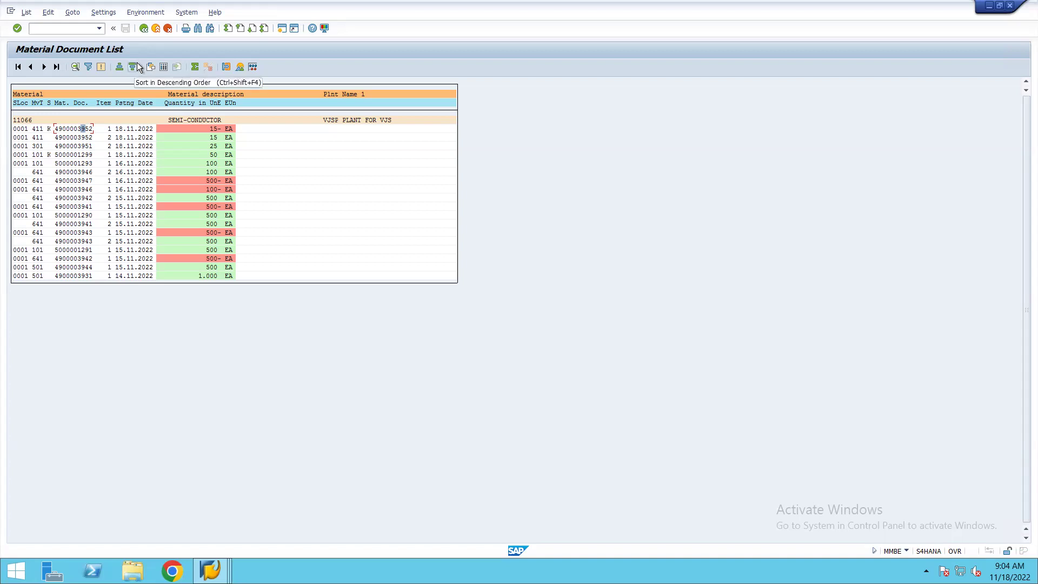
click(75, 155)
double_click(76, 155)
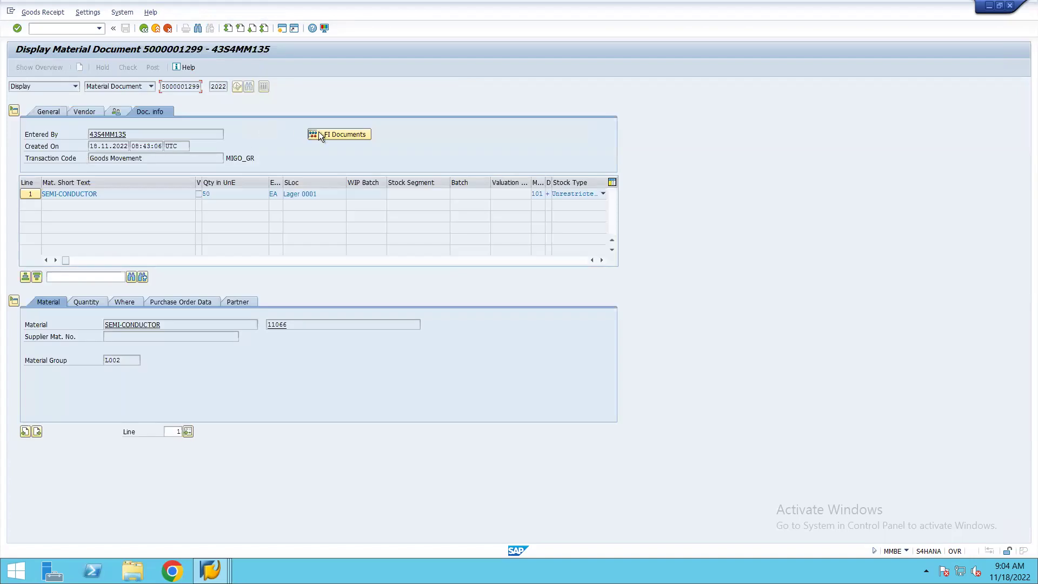
click(319, 134)
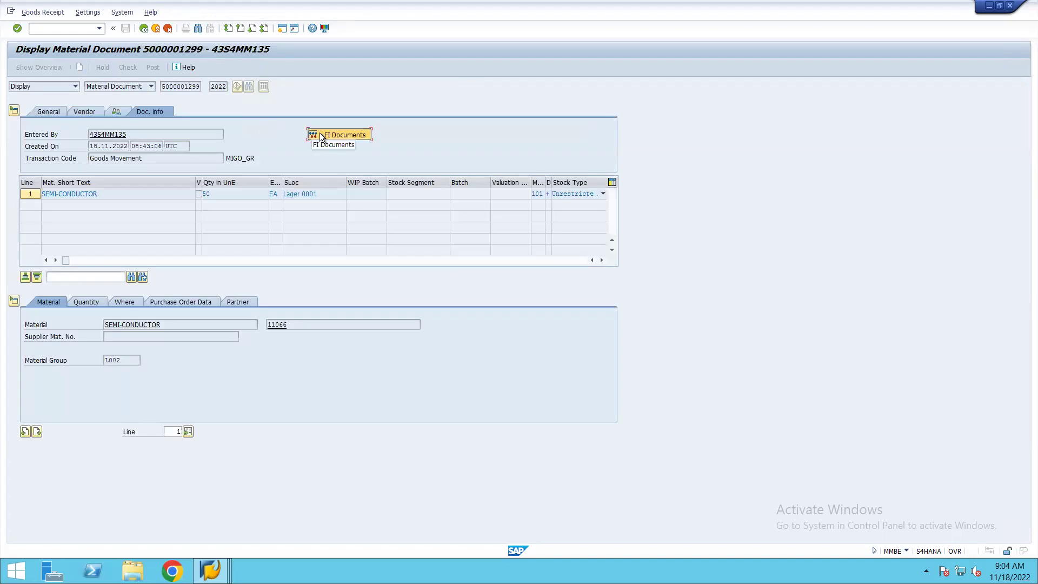
click(320, 134)
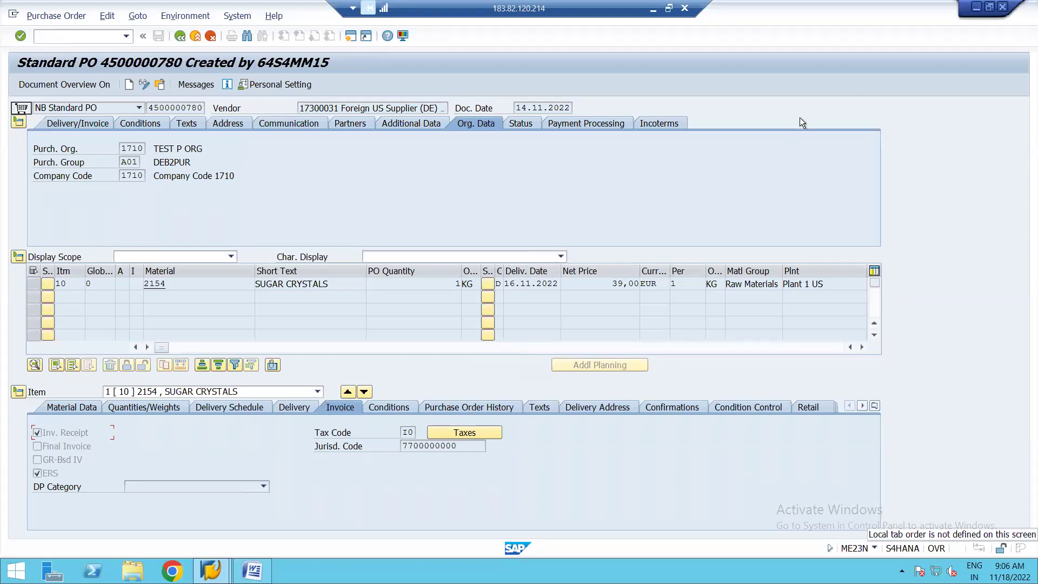
End all SAP sessions with /nex and close SAP Logon.
click(87, 36)
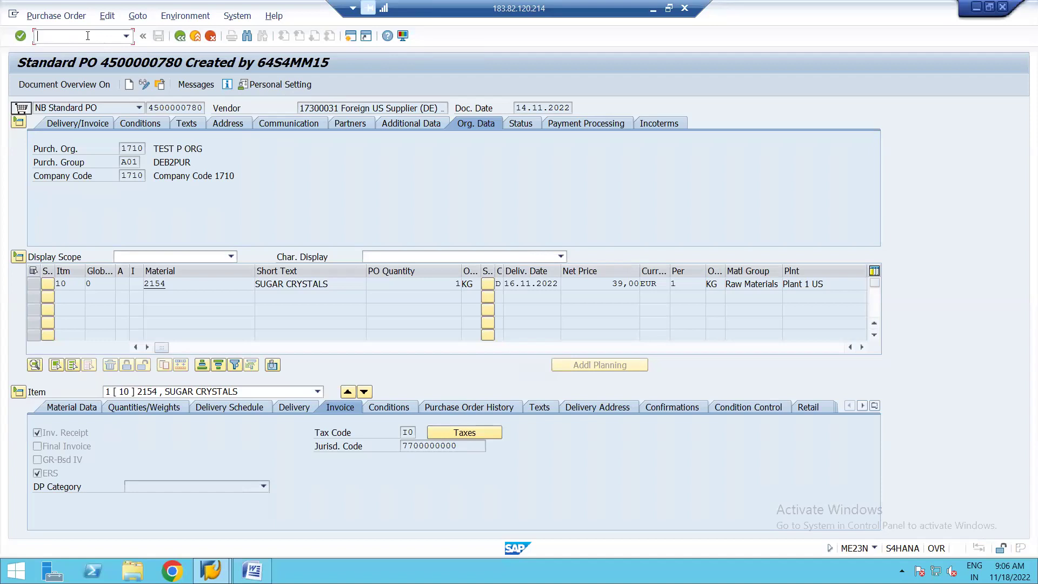
text(/nex)
key(Return)
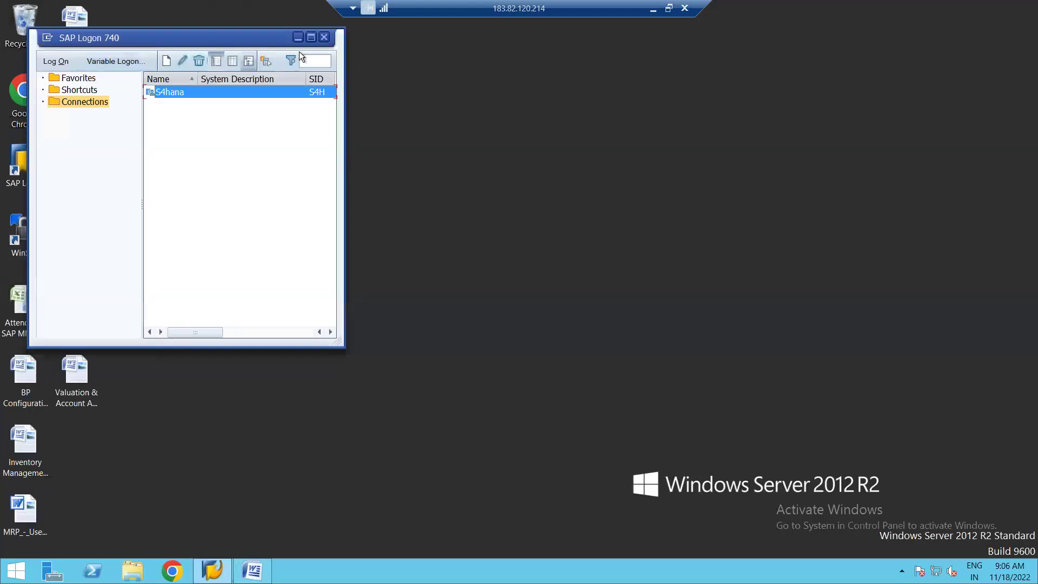
click(323, 37)
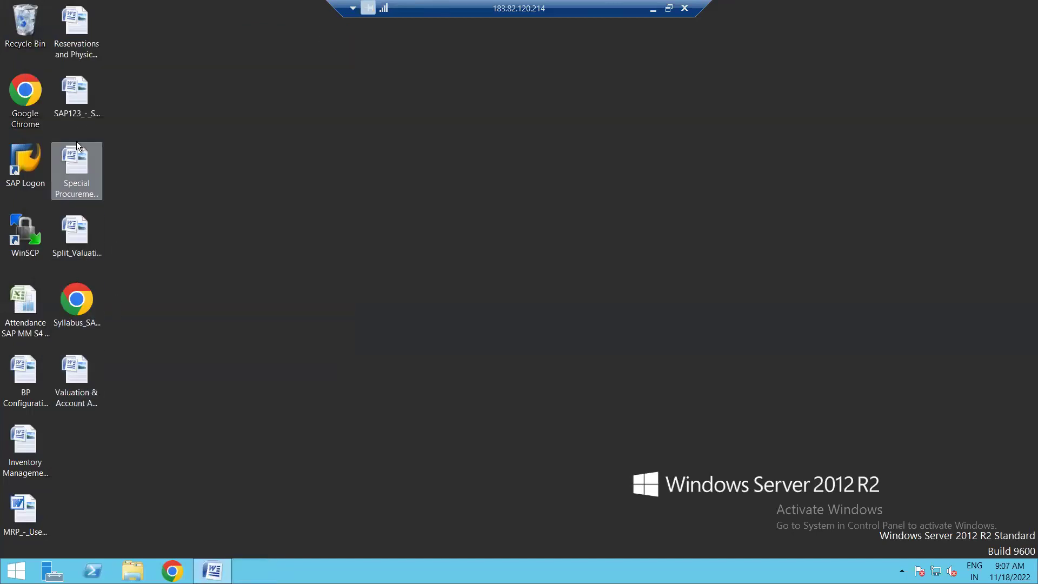
Open the SAP MM attendance workbook in Excel and enter "Practice session for Consignment session with Candidates." in cell P1.
double_click(26, 309)
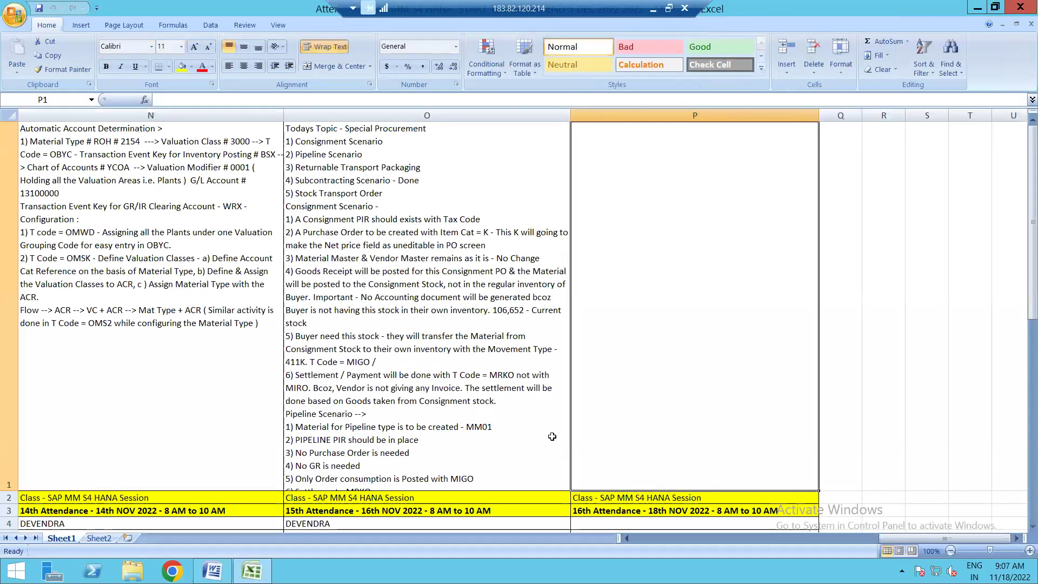
double_click(613, 285)
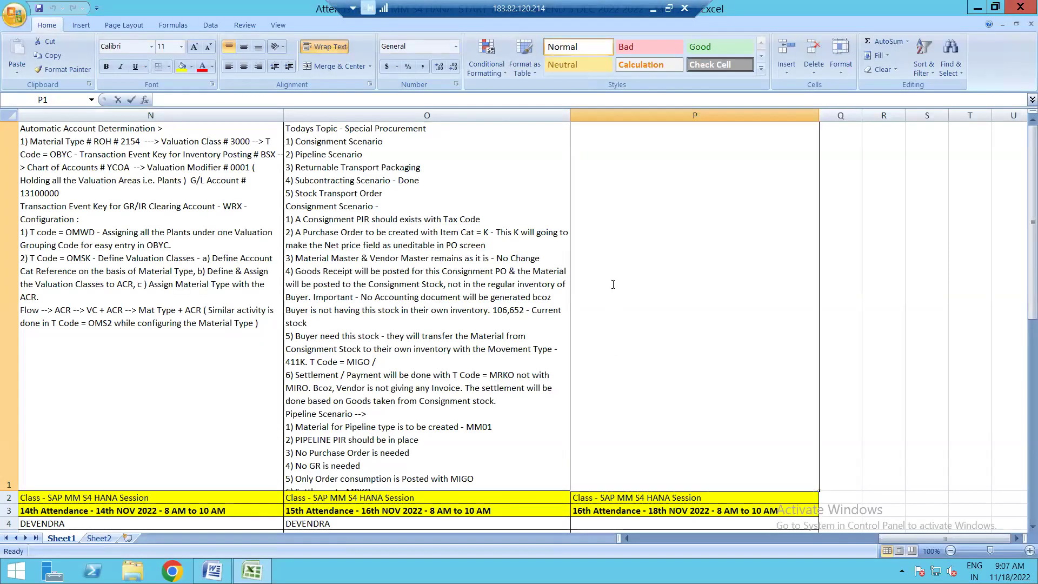
text(Practise)
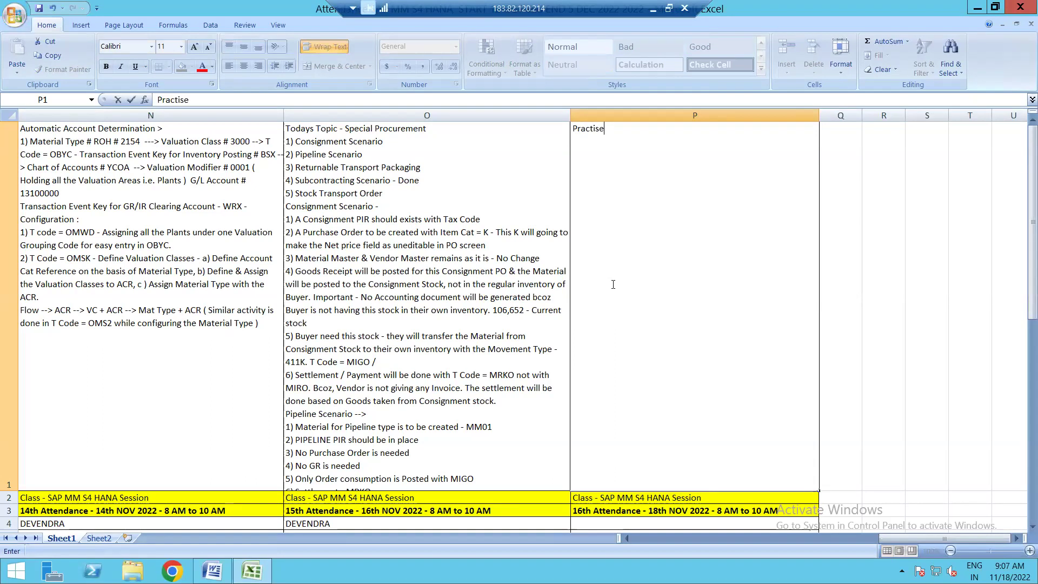
key(BackSpace)
key(BackSpace)
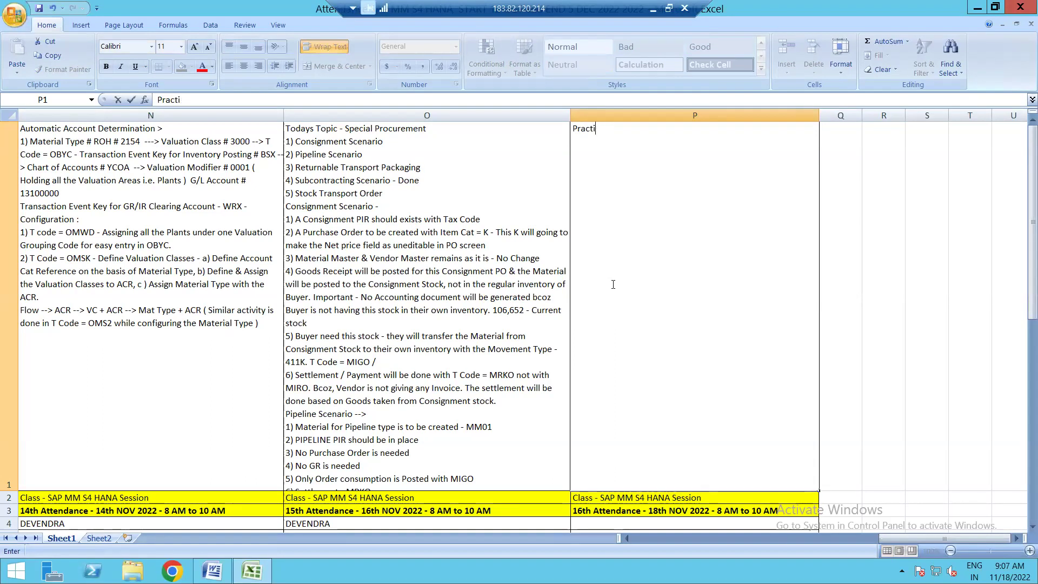
text(ce session for )
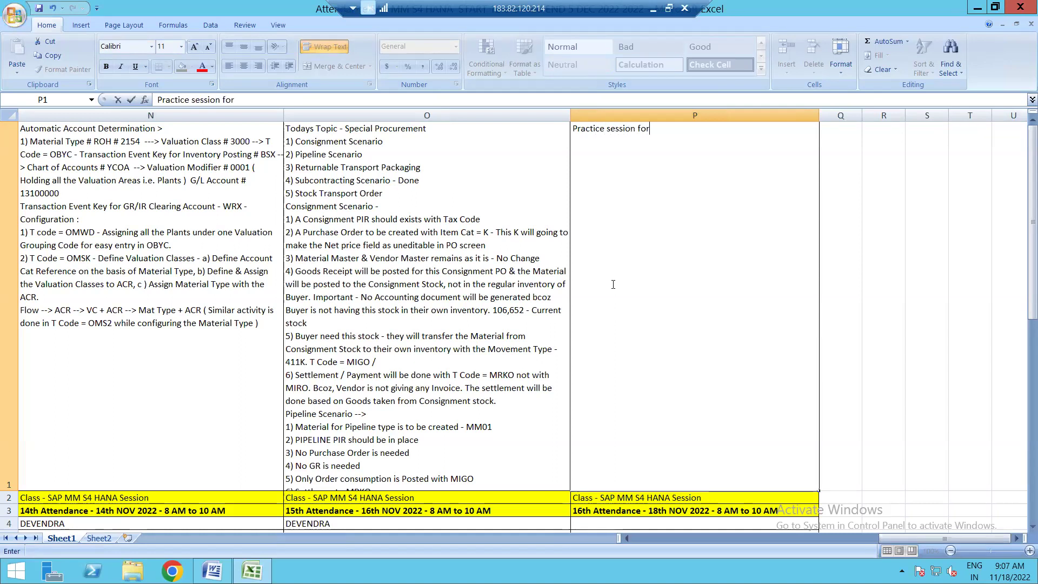
text(Consignment session)
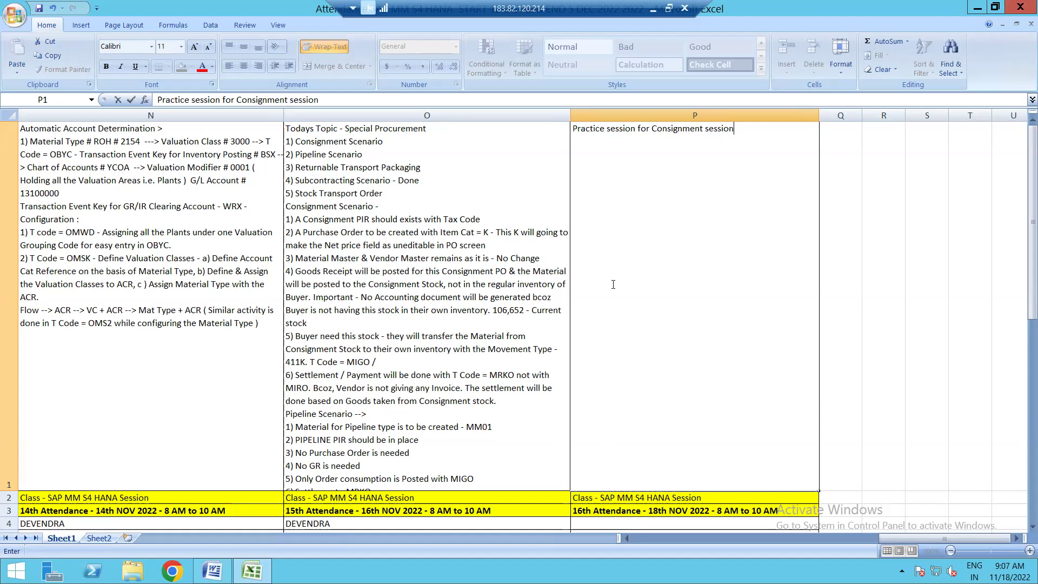
text( with Candidates)
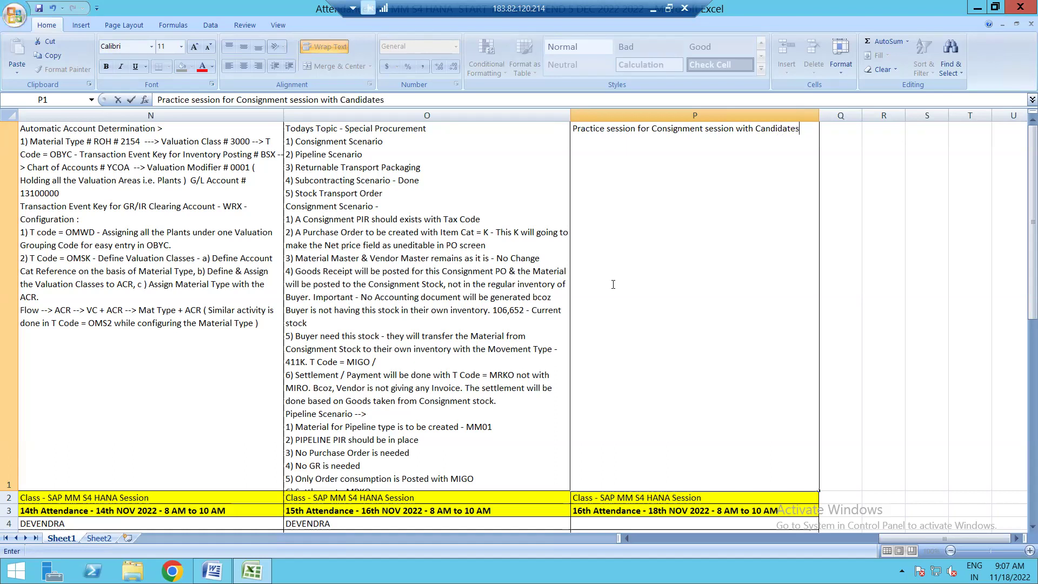
text(.)
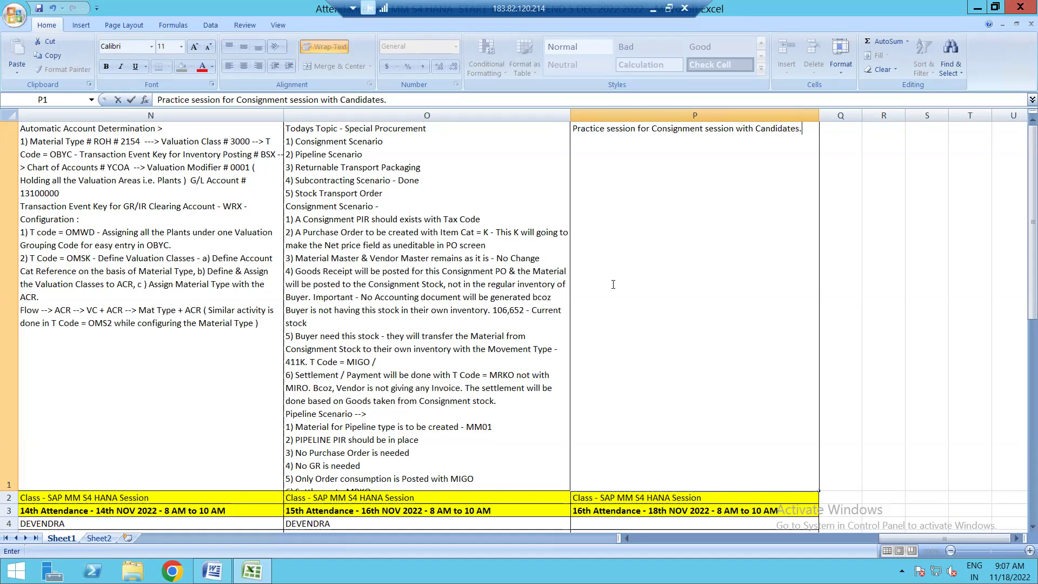
Enter the first four attendees' names in cells P4 to P7 under the 16th Attendance heading.
click(1032, 526)
click(1031, 526)
click(1032, 526)
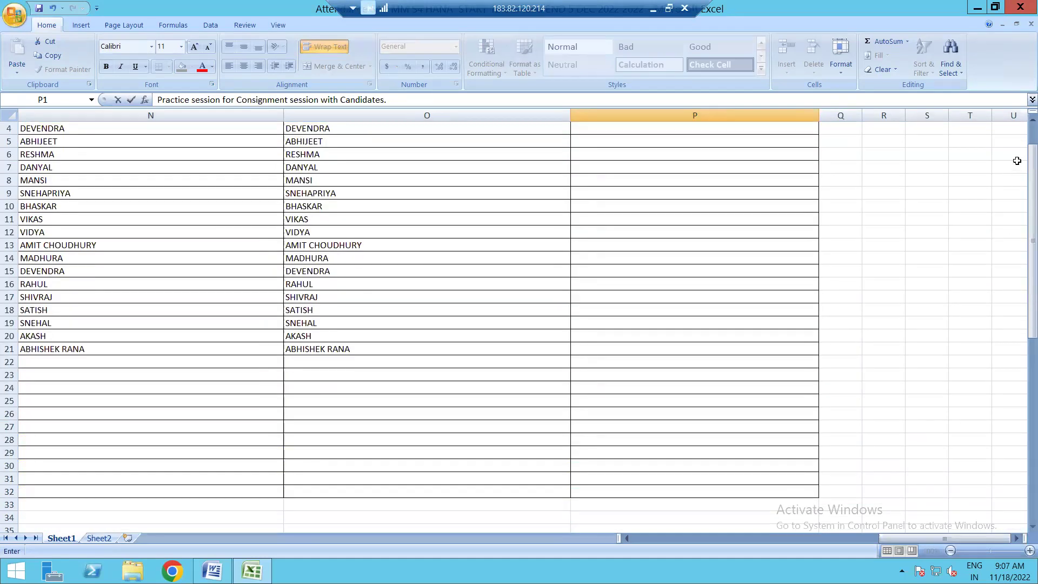
click(1032, 119)
click(1032, 118)
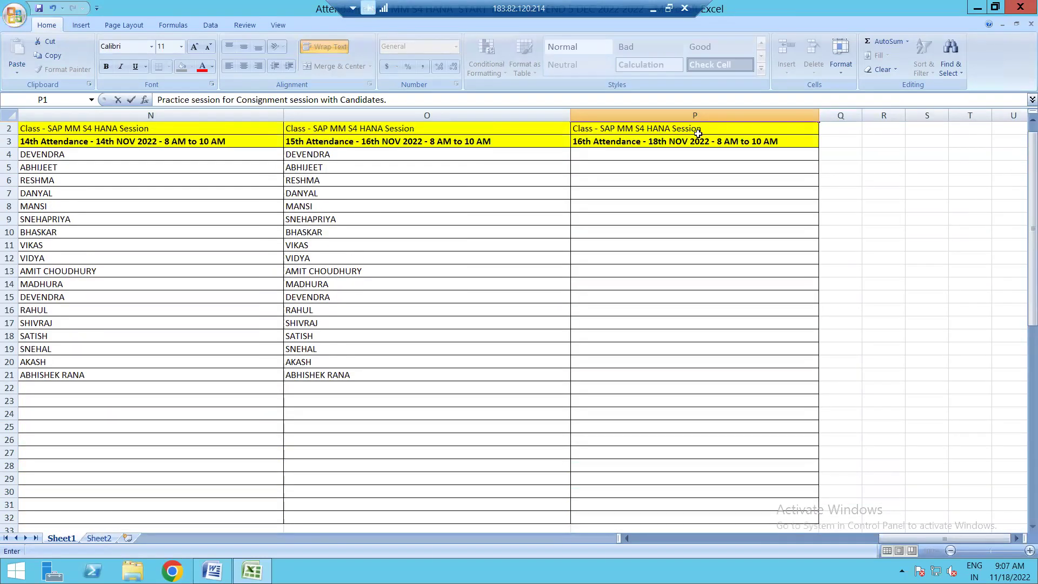
click(589, 153)
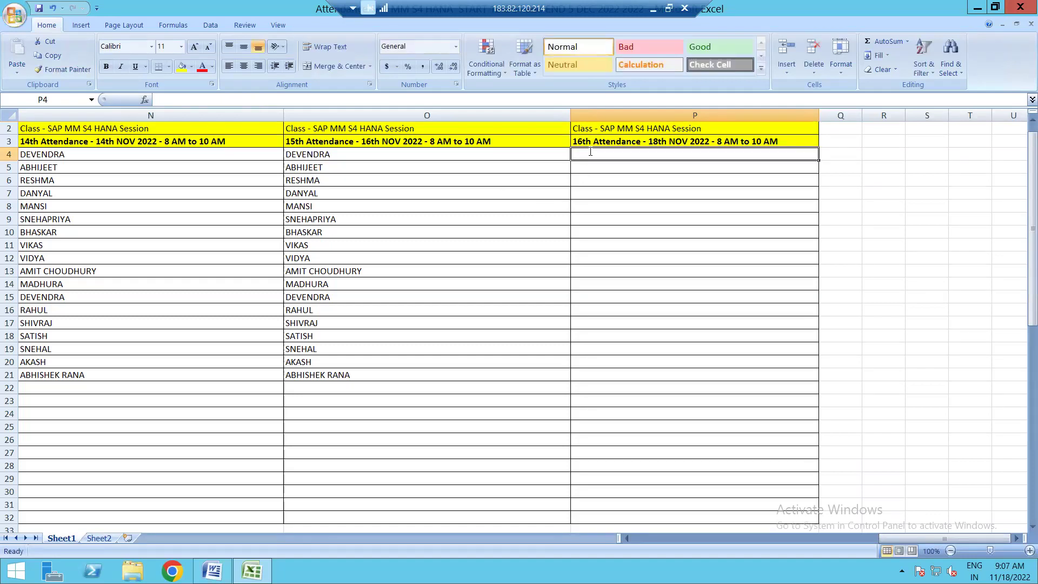
text(Reshma)
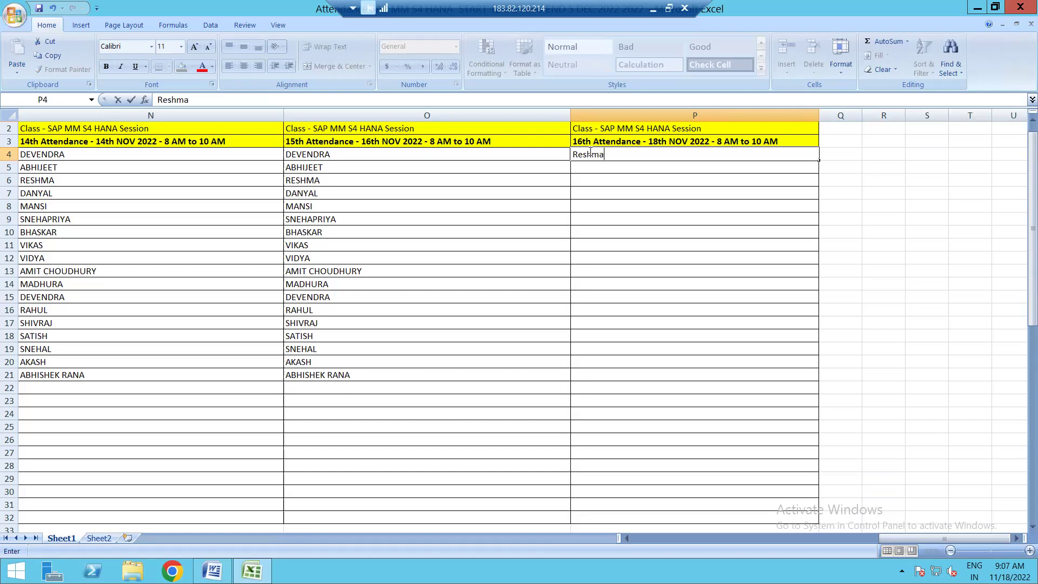
key(Return)
text(Danyal)
key(Return)
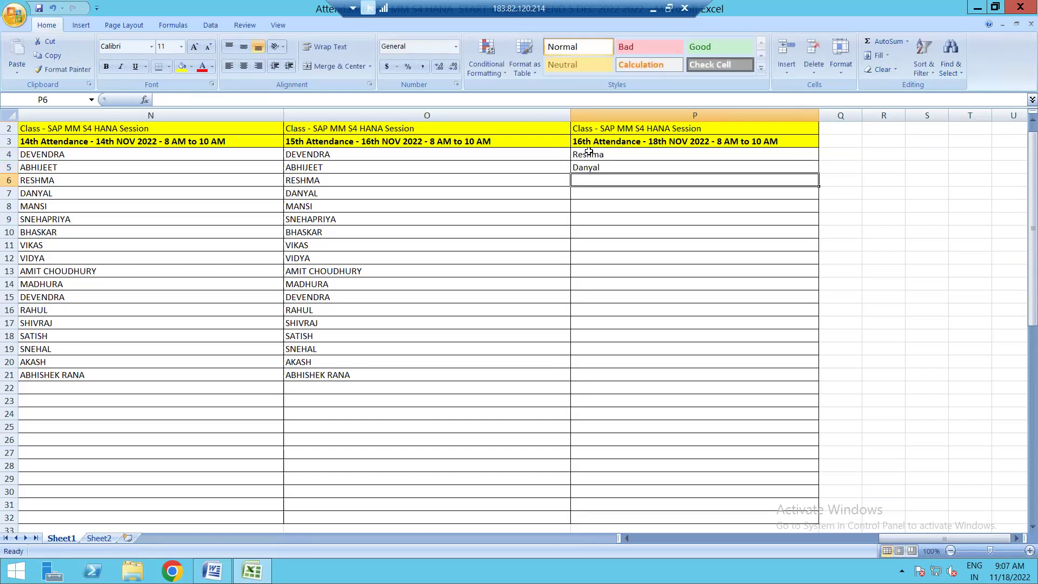
text(Akash)
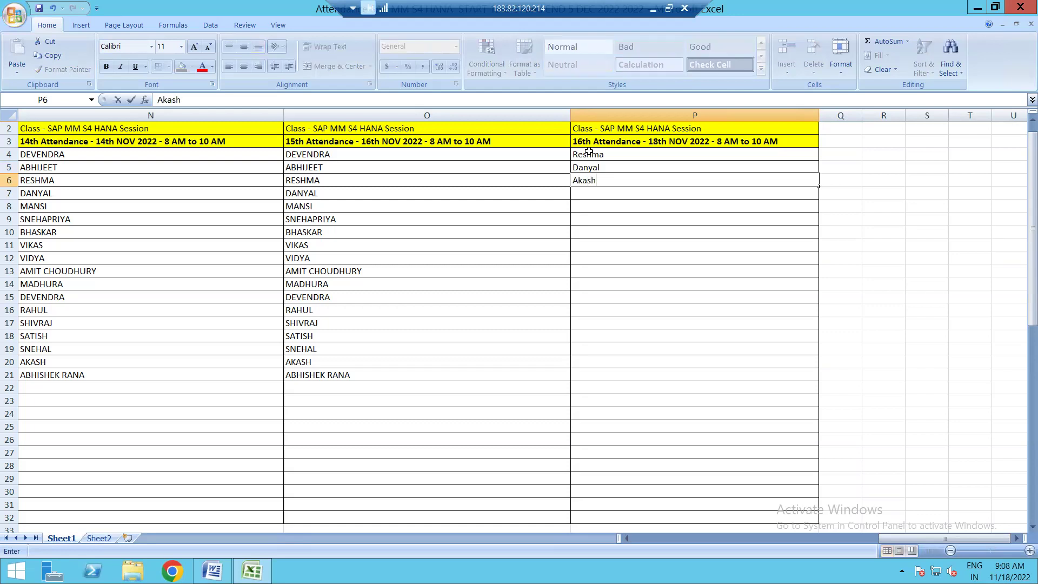
key(Return)
text(Murli)
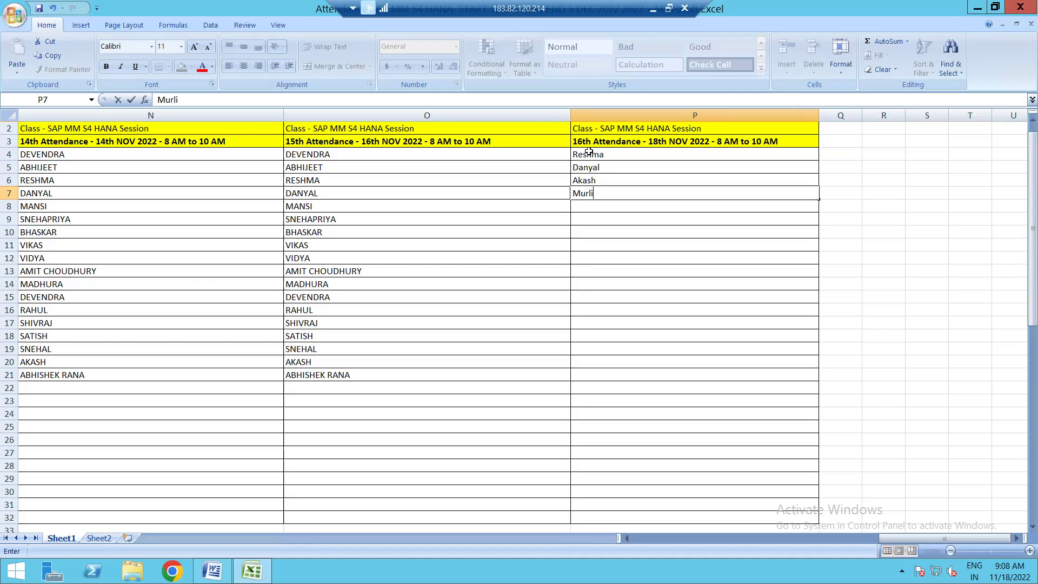